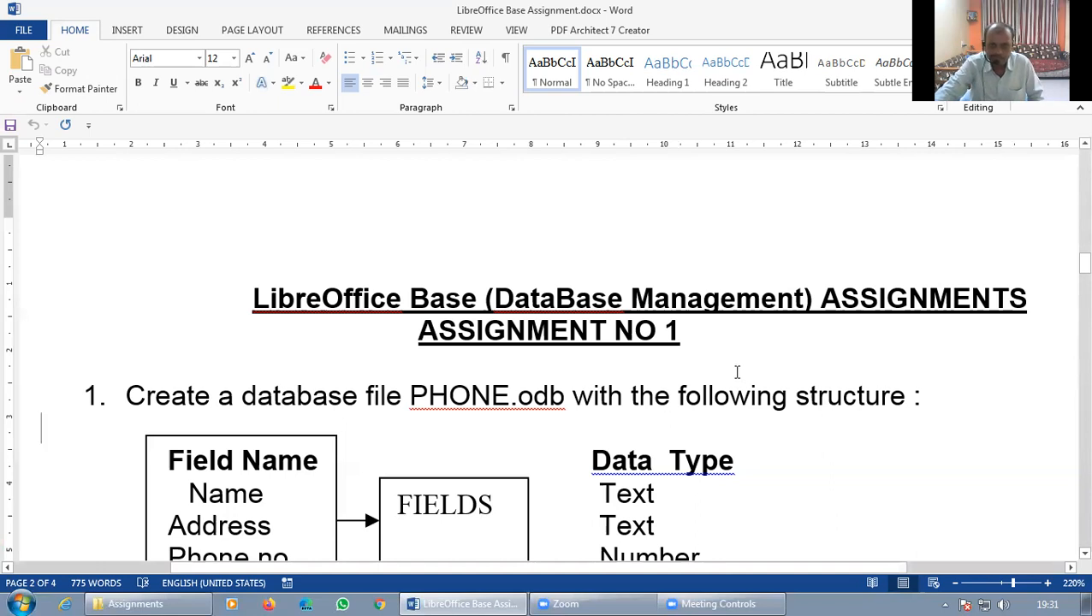
Read the PHONE.odb field structure in Assignment No 1 and launch LibreOffice Base from the LibreOffice 7.0 programs
{"action": "scroll", "coordinate": [690, 375], "scroll_direction": "down", "scroll_amount": 2}
{"action": "scroll", "coordinate": [694, 370], "scroll_direction": "up", "scroll_amount": 1}
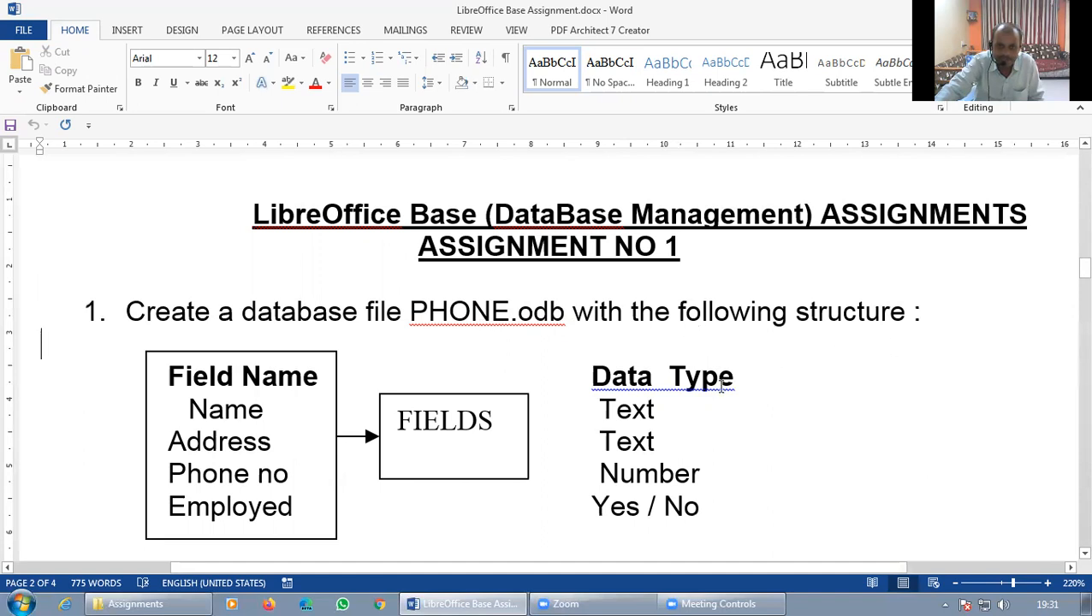
{"action": "scroll", "coordinate": [719, 381], "scroll_direction": "down", "scroll_amount": 1}
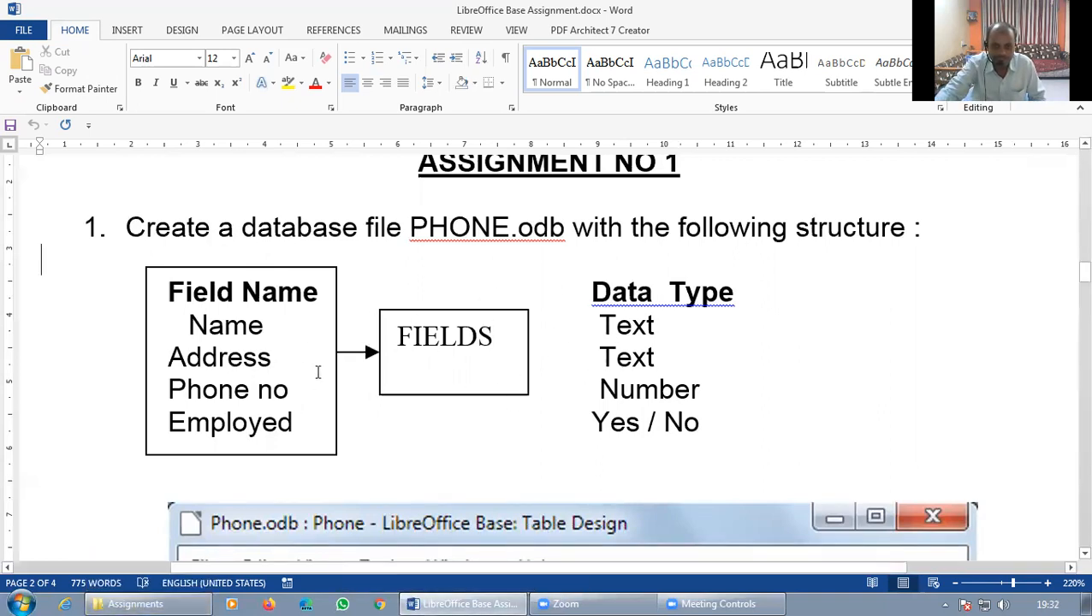
{"action": "left_click", "coordinate": [21, 600]}
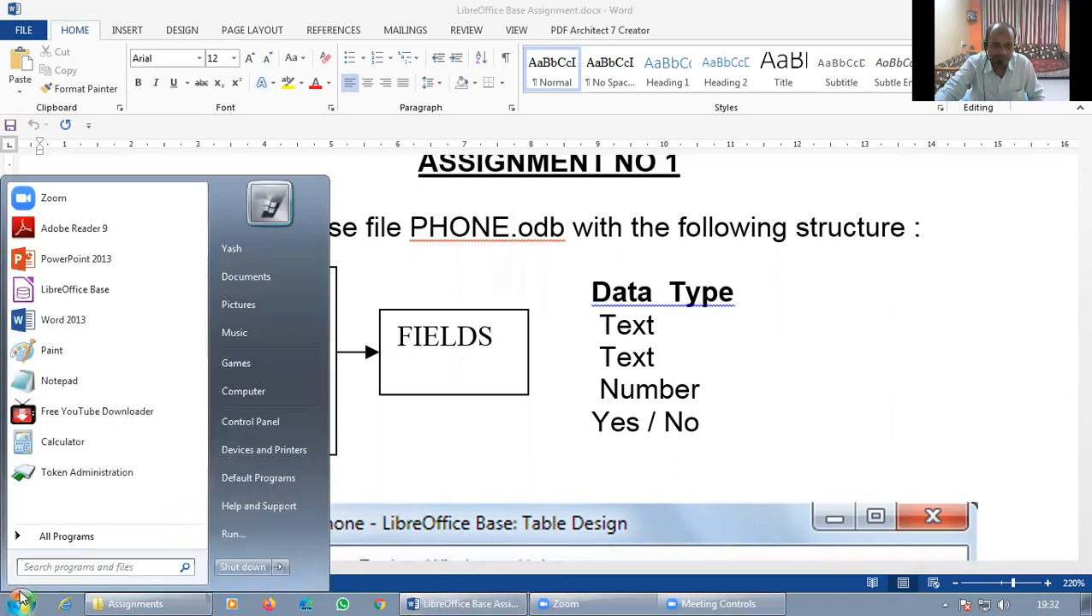
{"action": "left_click", "coordinate": [79, 536]}
{"action": "left_click", "coordinate": [81, 534]}
{"action": "left_click", "coordinate": [81, 536]}
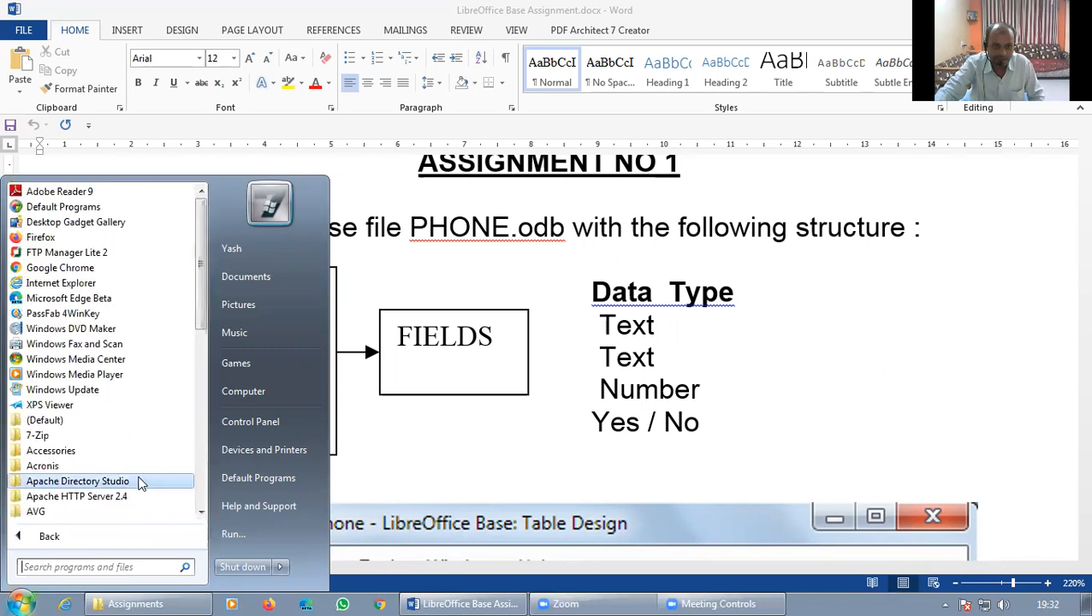
{"action": "scroll", "coordinate": [135, 476], "scroll_direction": "down", "scroll_amount": 4}
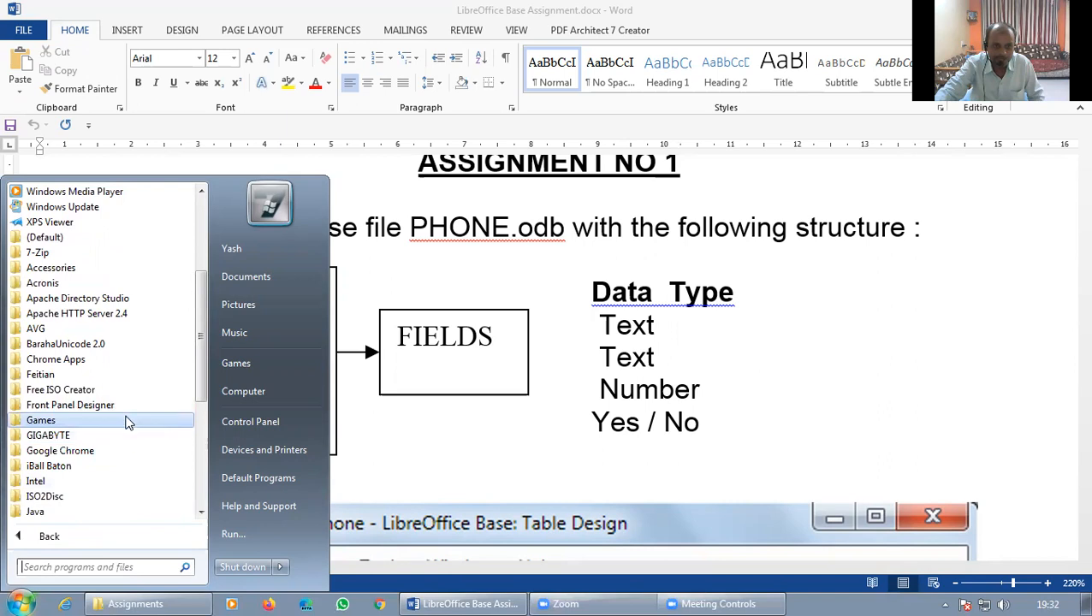
{"action": "scroll", "coordinate": [127, 420], "scroll_direction": "down", "scroll_amount": 1}
{"action": "scroll", "coordinate": [126, 419], "scroll_direction": "down", "scroll_amount": 1}
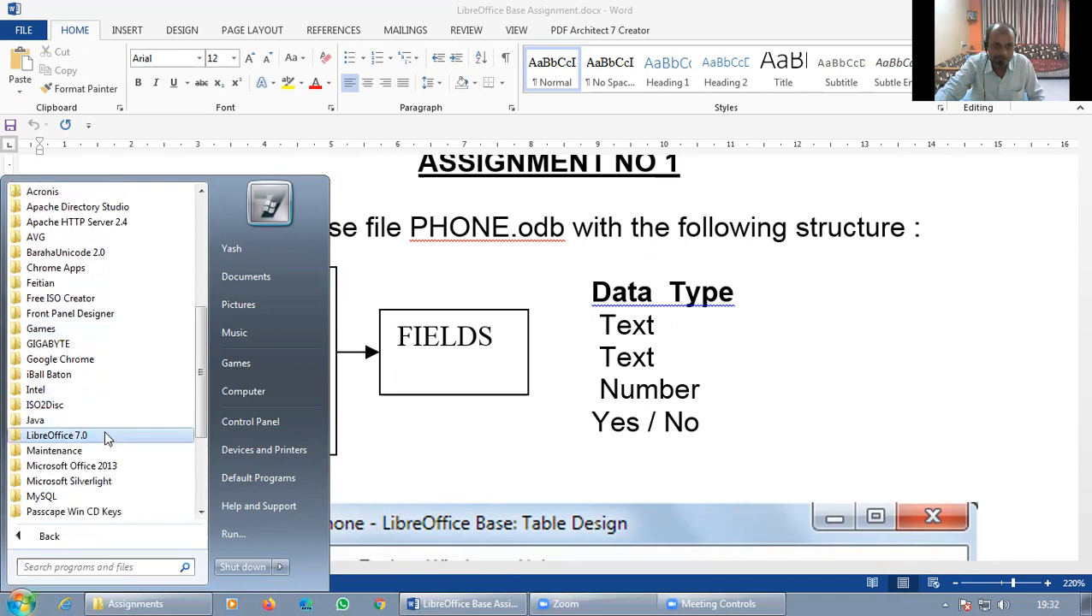
{"action": "left_click", "coordinate": [109, 440]}
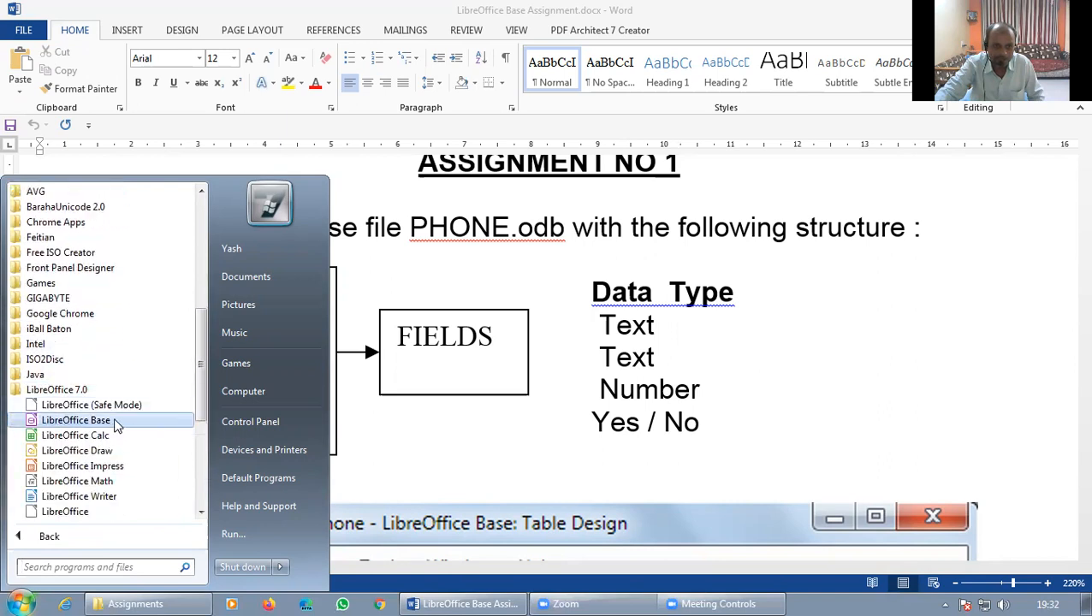
{"action": "left_click", "coordinate": [114, 420]}
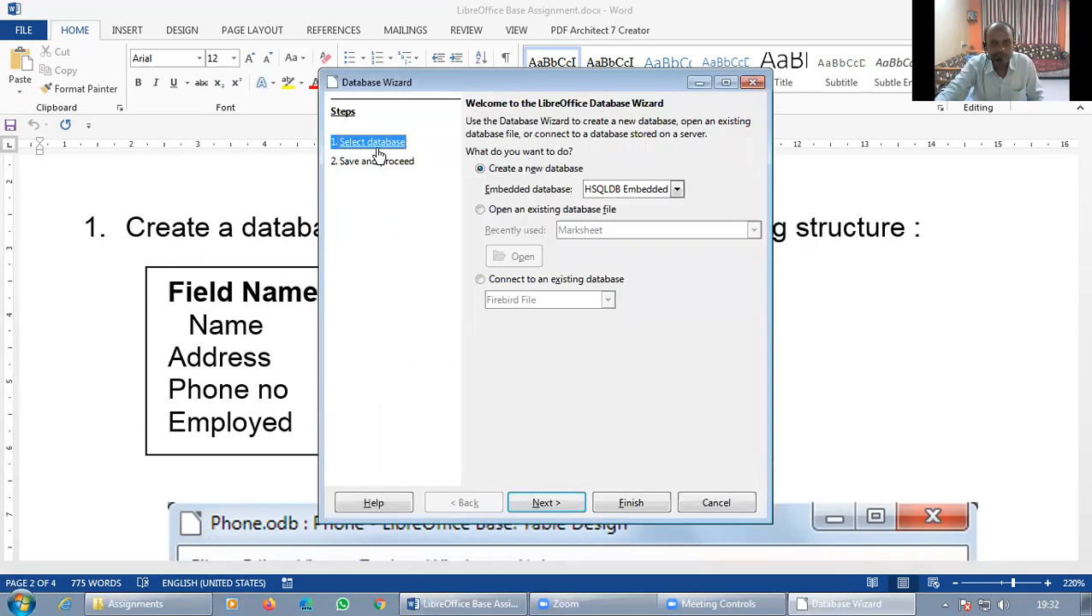
Set up a new HSQLDB Embedded database, registered and opened for editing, and name its file Phone.odb
{"action": "left_click", "coordinate": [547, 502]}
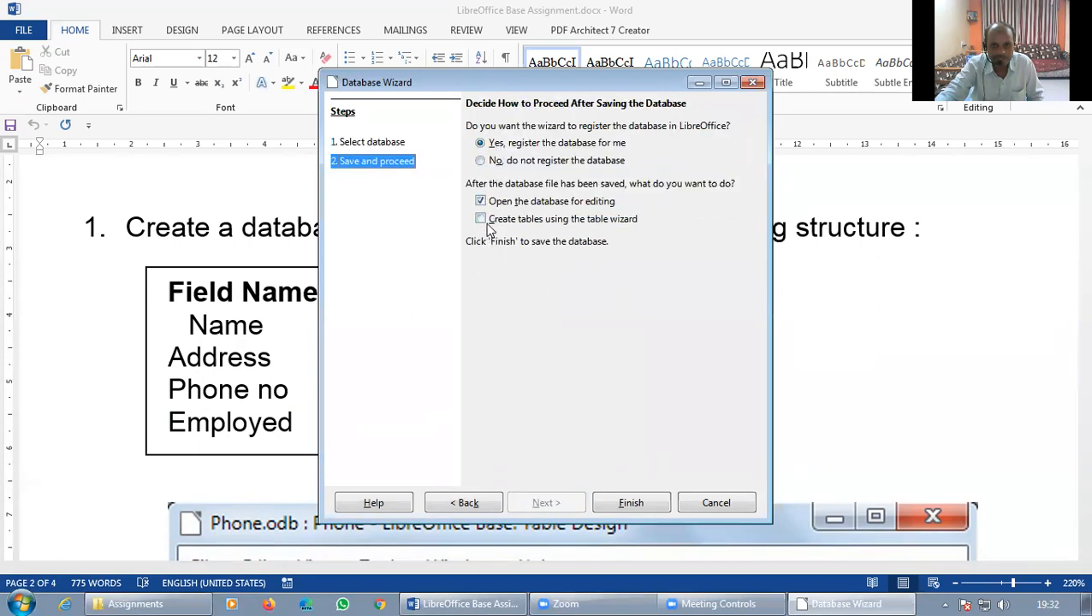
{"action": "left_click", "coordinate": [631, 506]}
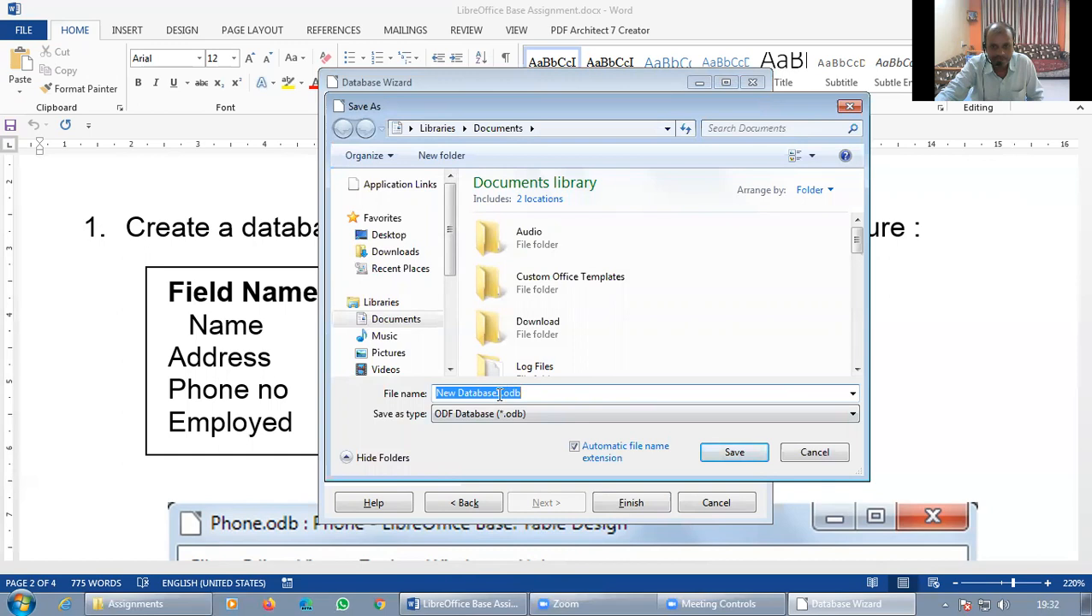
{"action": "left_click_drag", "start_coordinate": [501, 393], "coordinate": [413, 397]}
{"action": "type", "text": "Ph"}
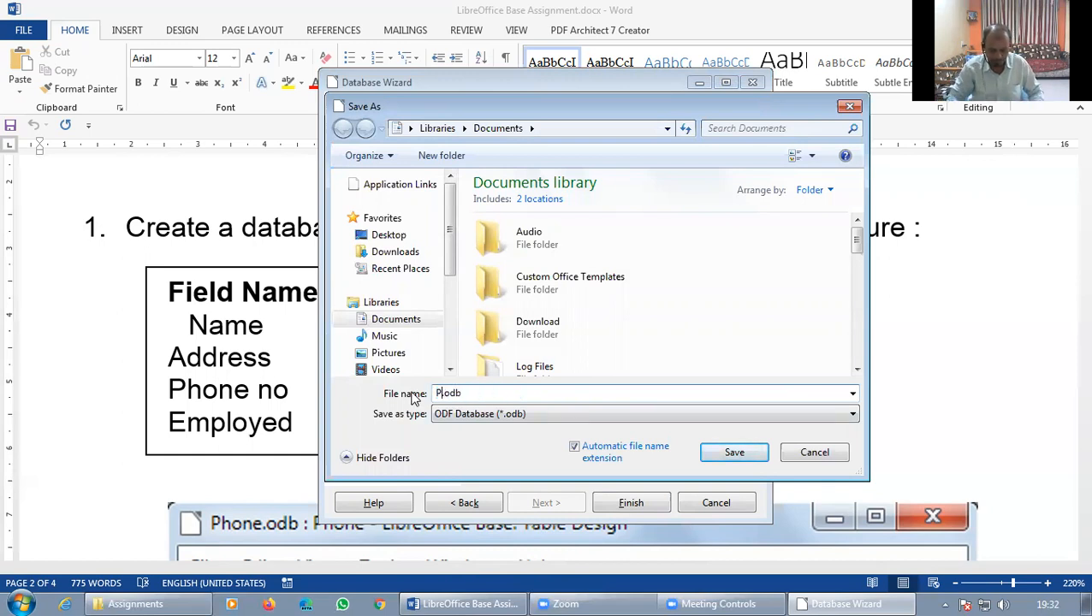
{"action": "type", "text": "one"}
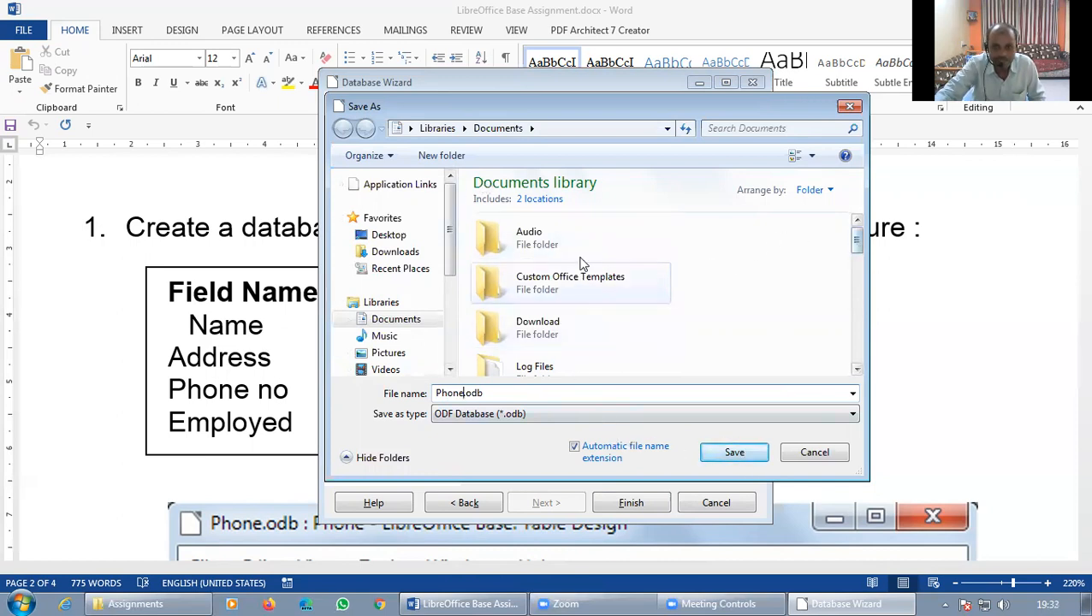
Create a new folder named Libre Base Assignment on New Volume (F:)
{"action": "left_click_drag", "start_coordinate": [448, 276], "coordinate": [452, 322]}
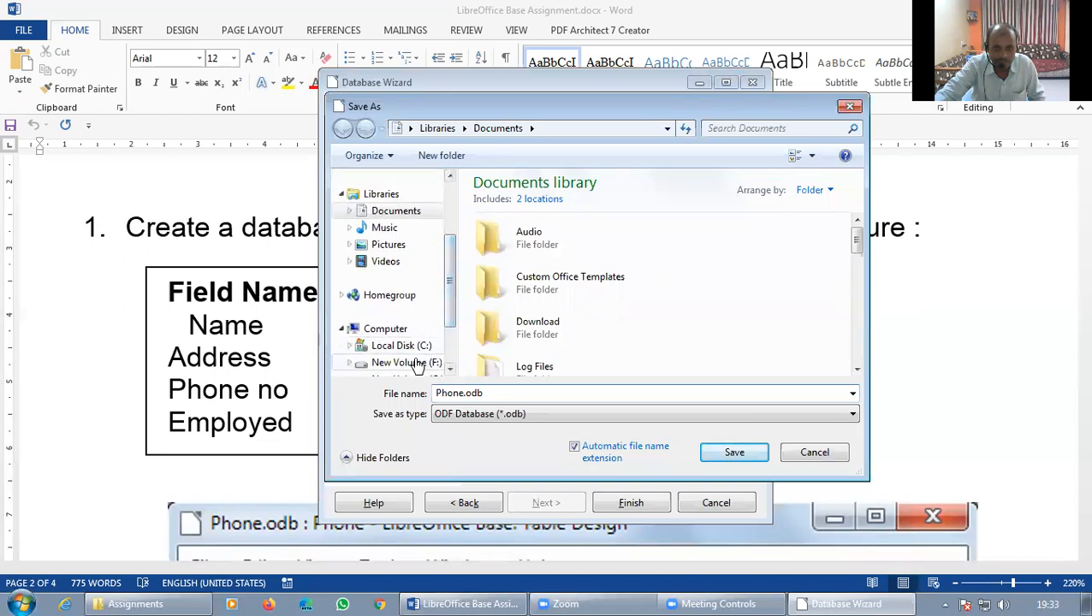
{"action": "left_click", "coordinate": [421, 363]}
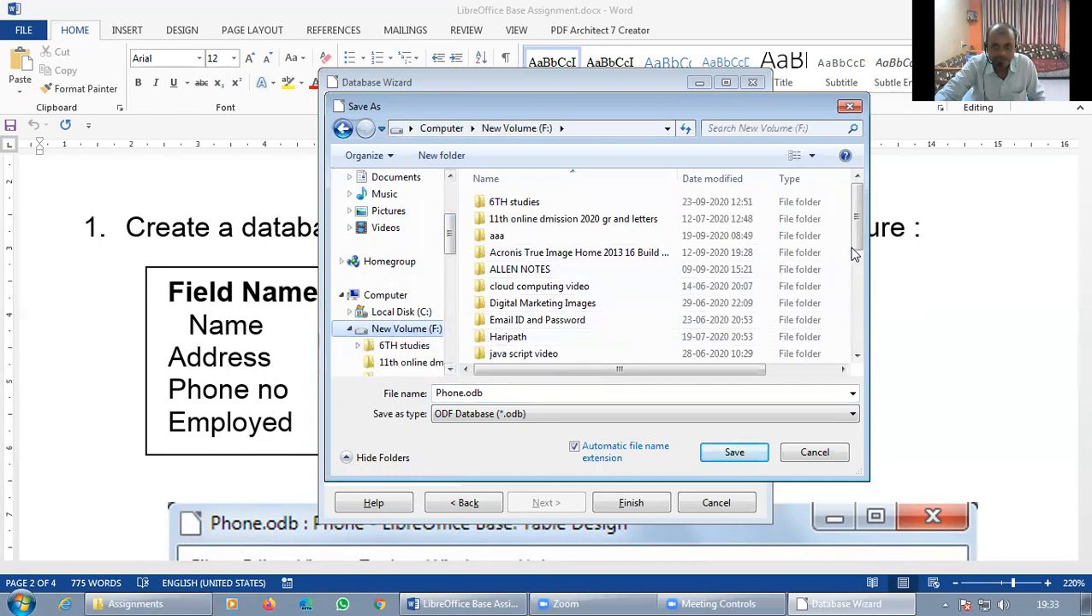
{"action": "left_click_drag", "start_coordinate": [862, 247], "coordinate": [862, 248]}
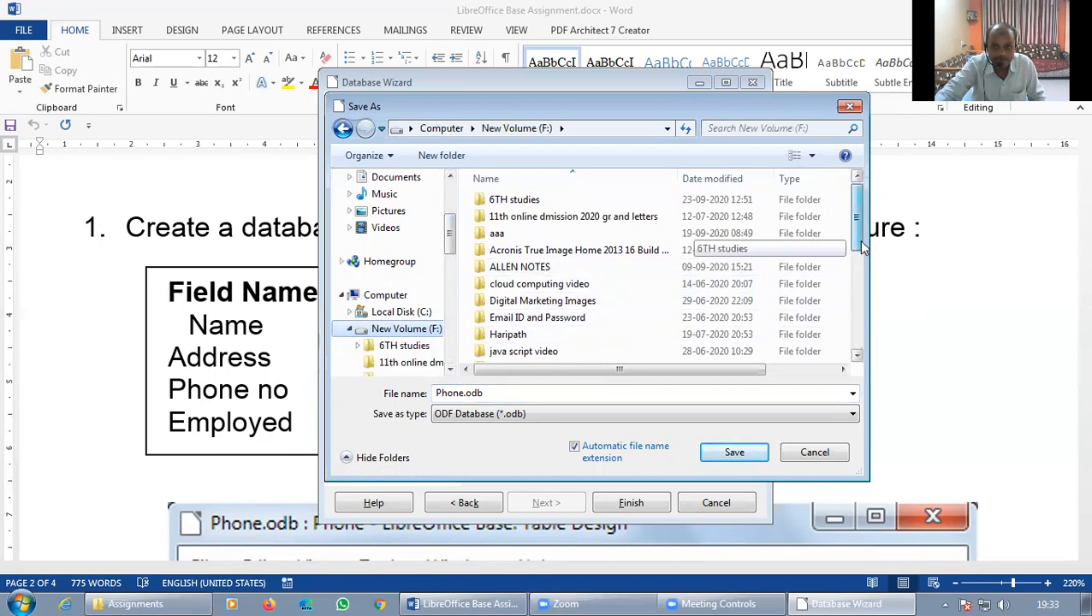
{"action": "left_click", "coordinate": [453, 165]}
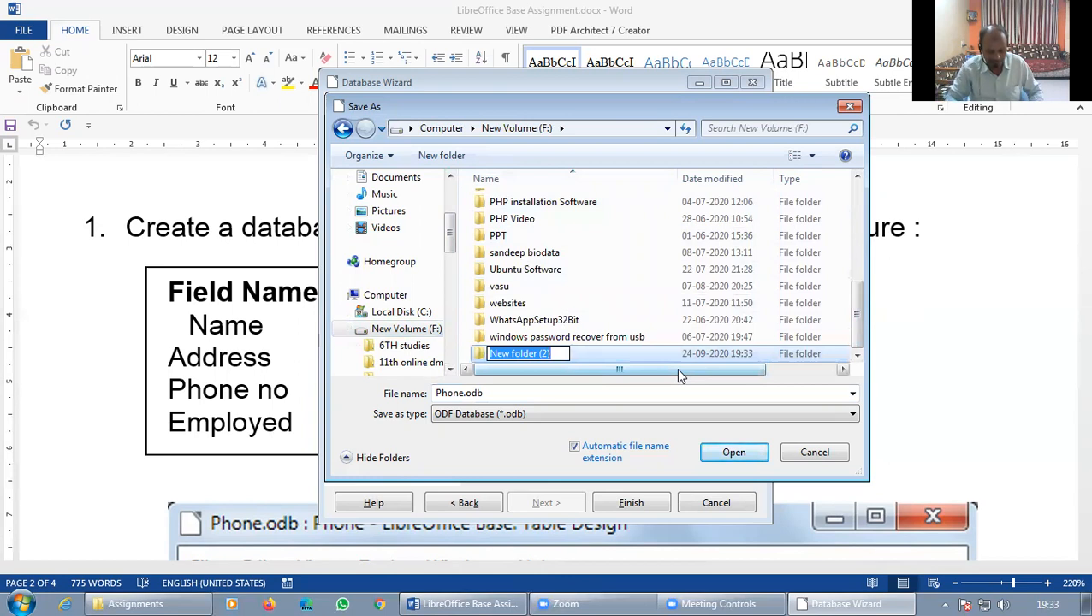
{"action": "type", "text": "Li"}
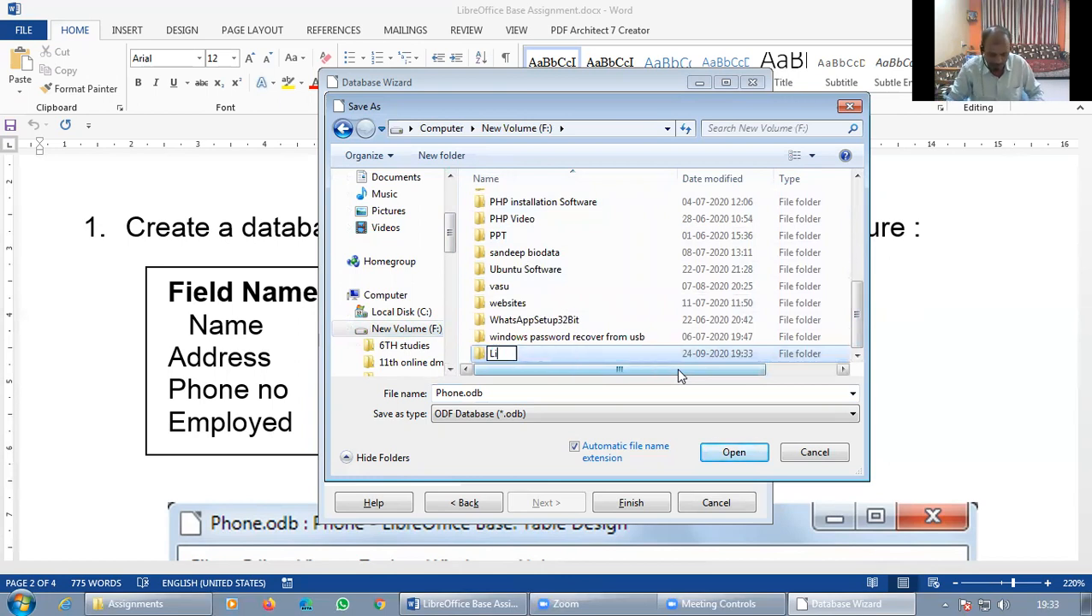
{"action": "type", "text": "bre"}
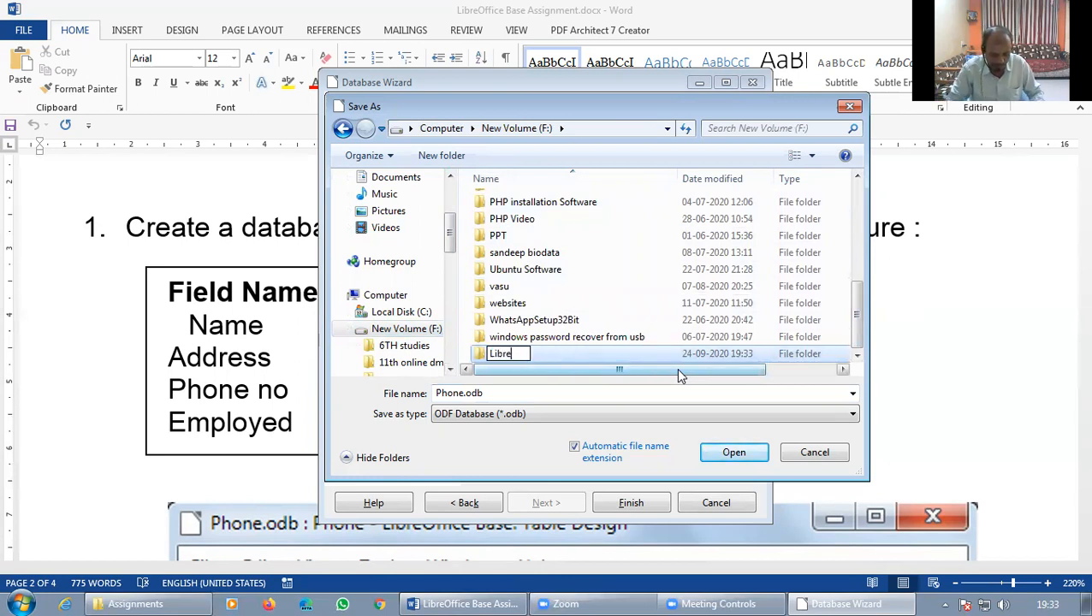
{"action": "type", "text": " Base "}
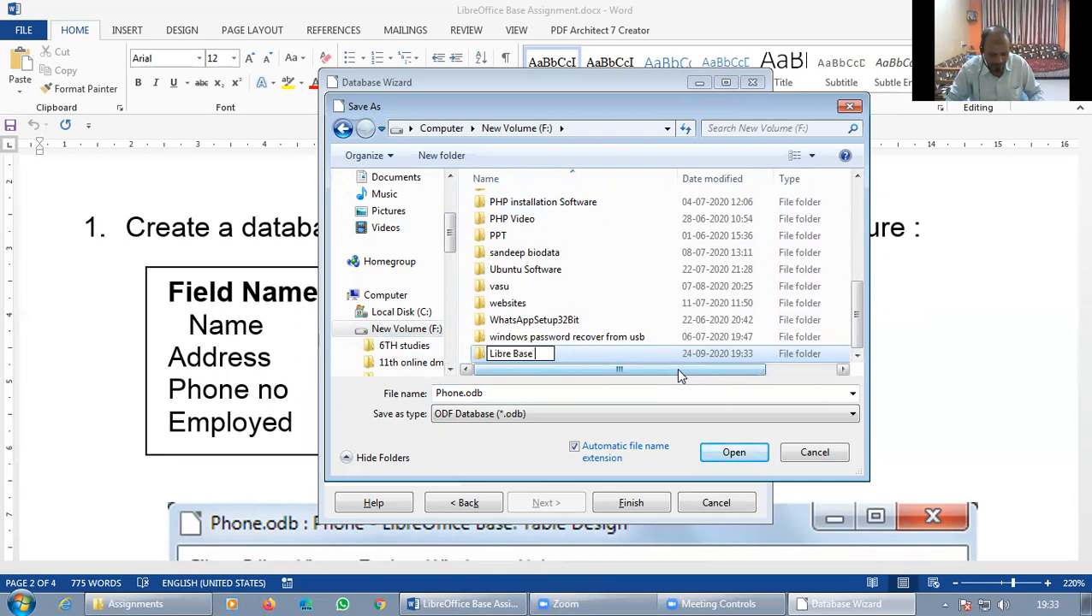
{"action": "type", "text": "Ass"}
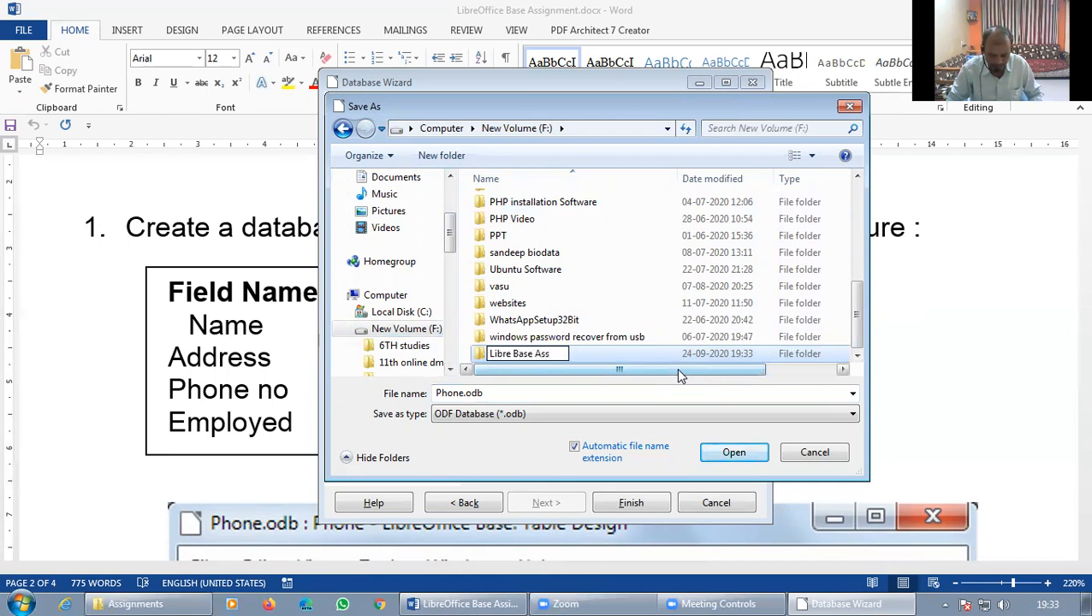
{"action": "type", "text": "ignment"}
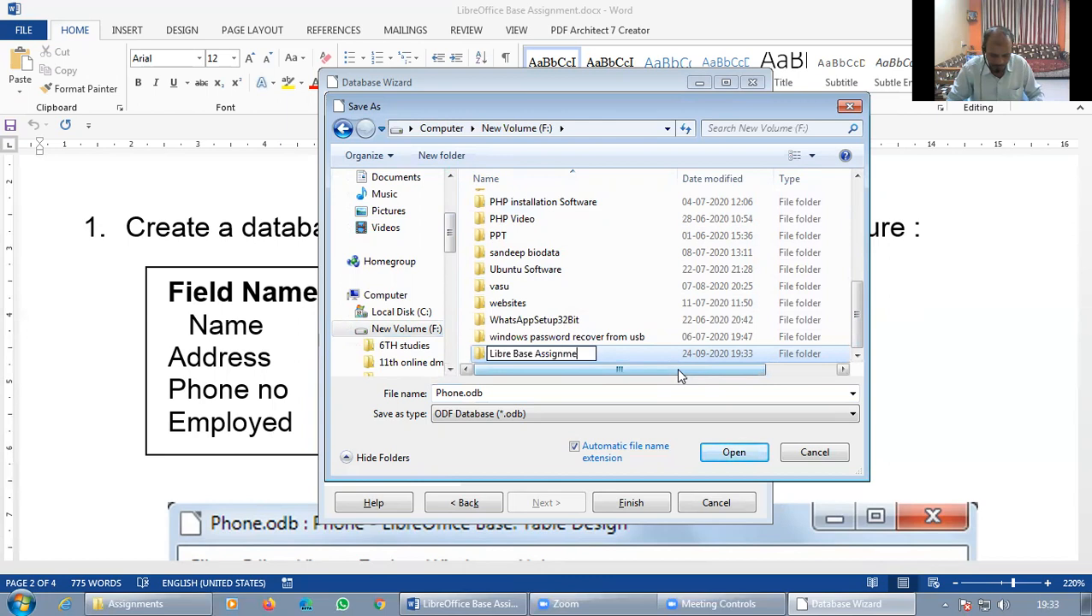
Save the Phone.odb database inside the Libre Base Assignment folder
{"action": "double_click", "coordinate": [484, 354]}
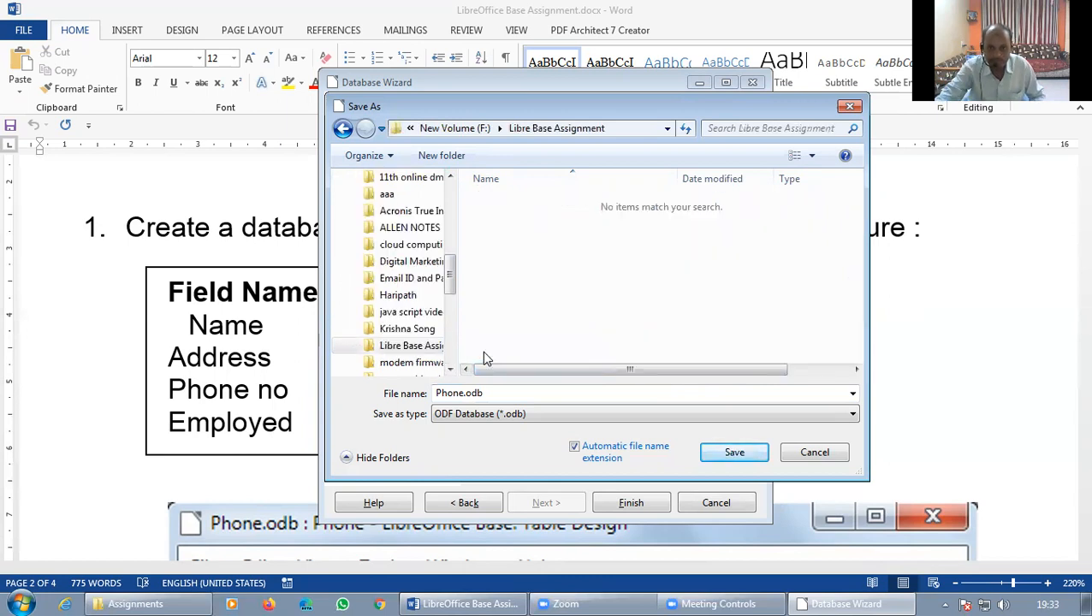
{"action": "double_click", "coordinate": [502, 393]}
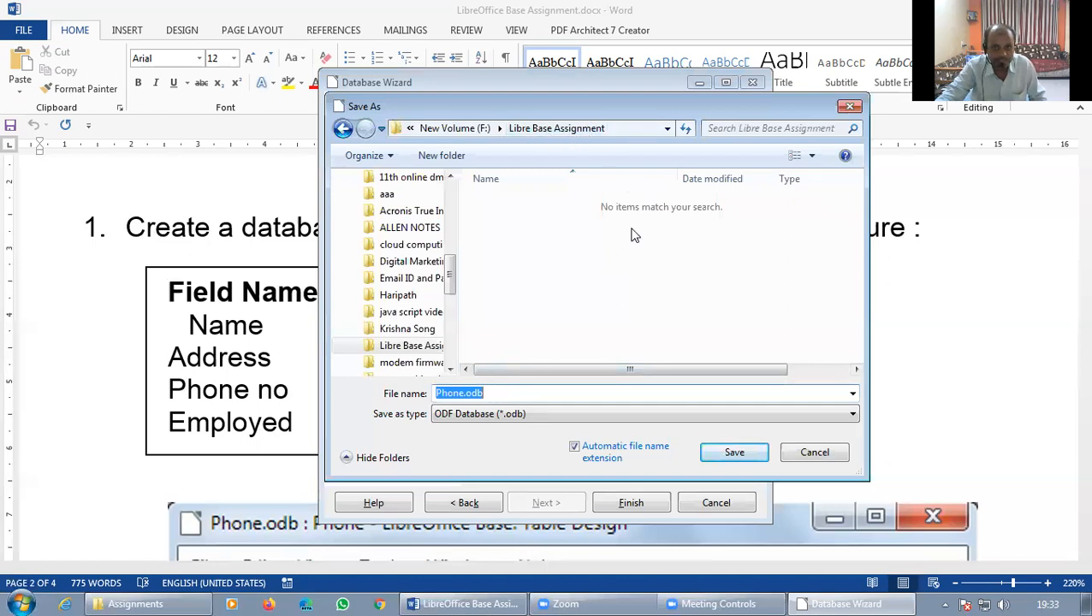
{"action": "left_click", "coordinate": [733, 454]}
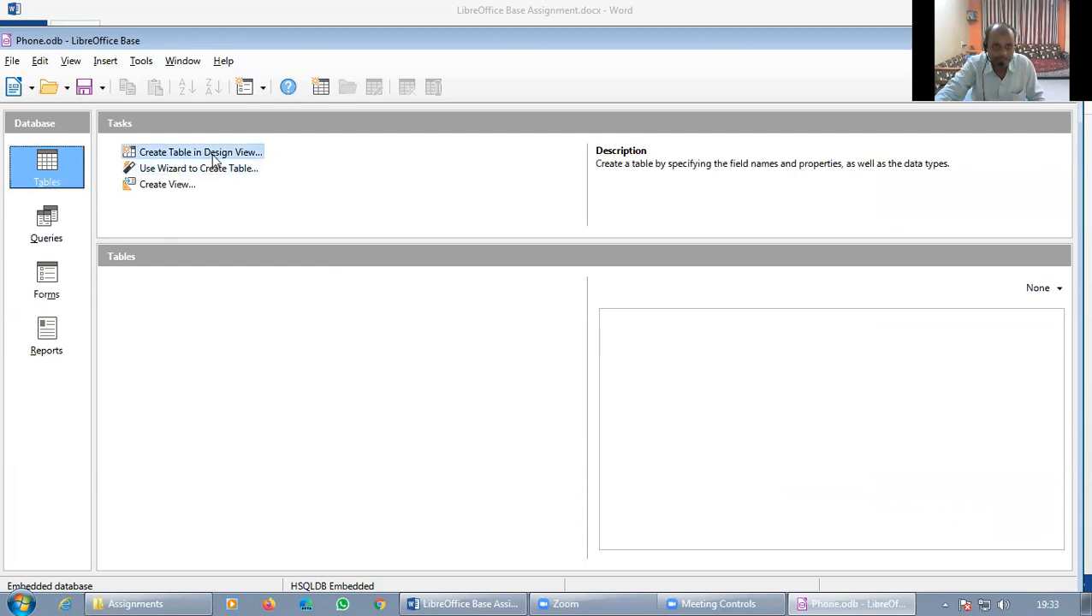
Start a new table in Design View and check the required fields in the Word assignment document
{"action": "left_click", "coordinate": [242, 162]}
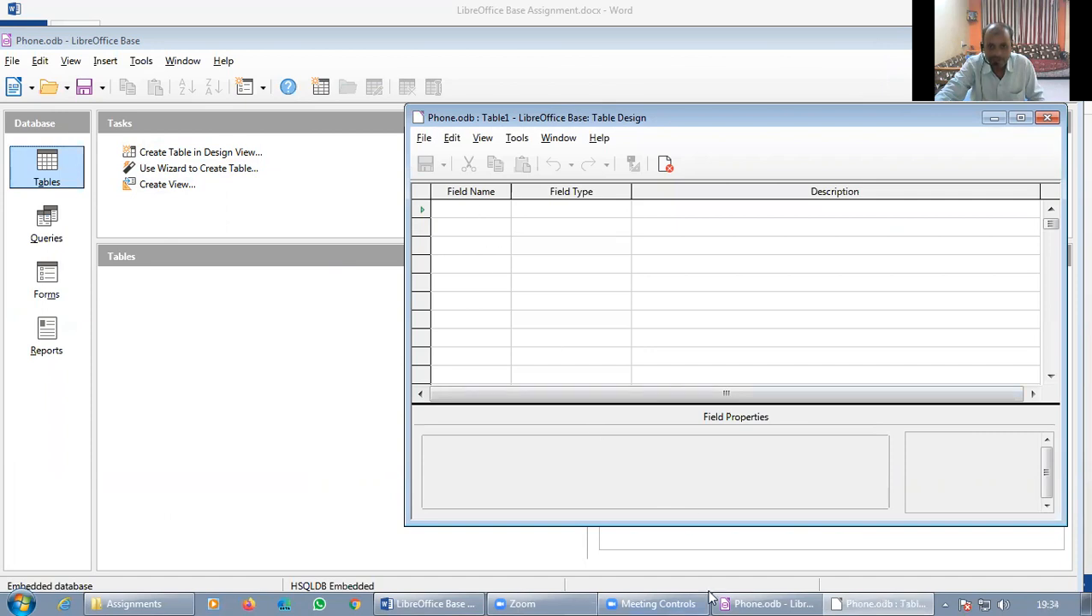
{"action": "left_click", "coordinate": [433, 605]}
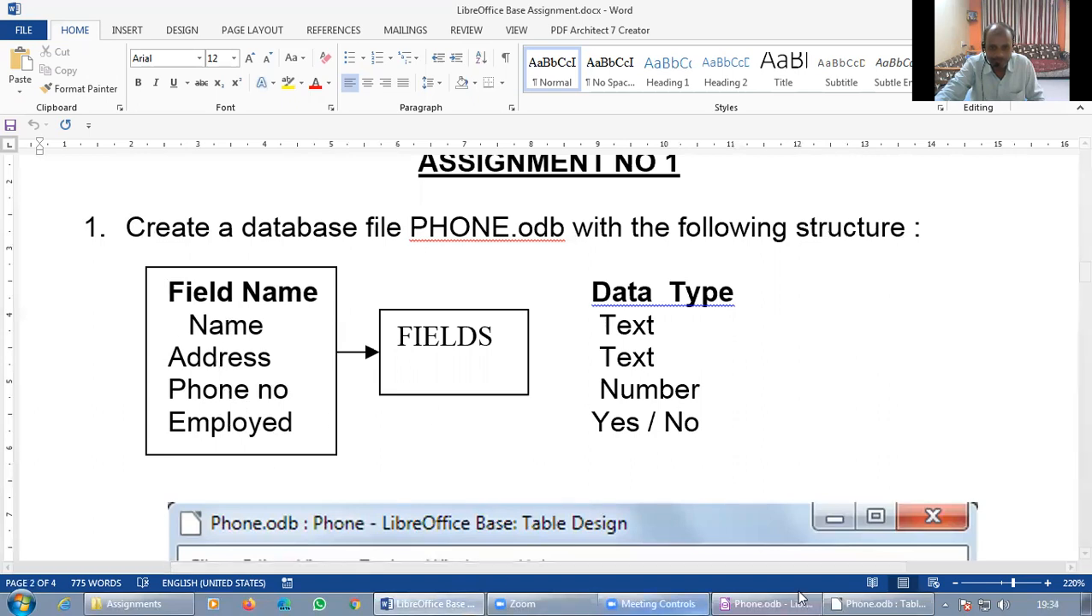
{"action": "left_click", "coordinate": [871, 596]}
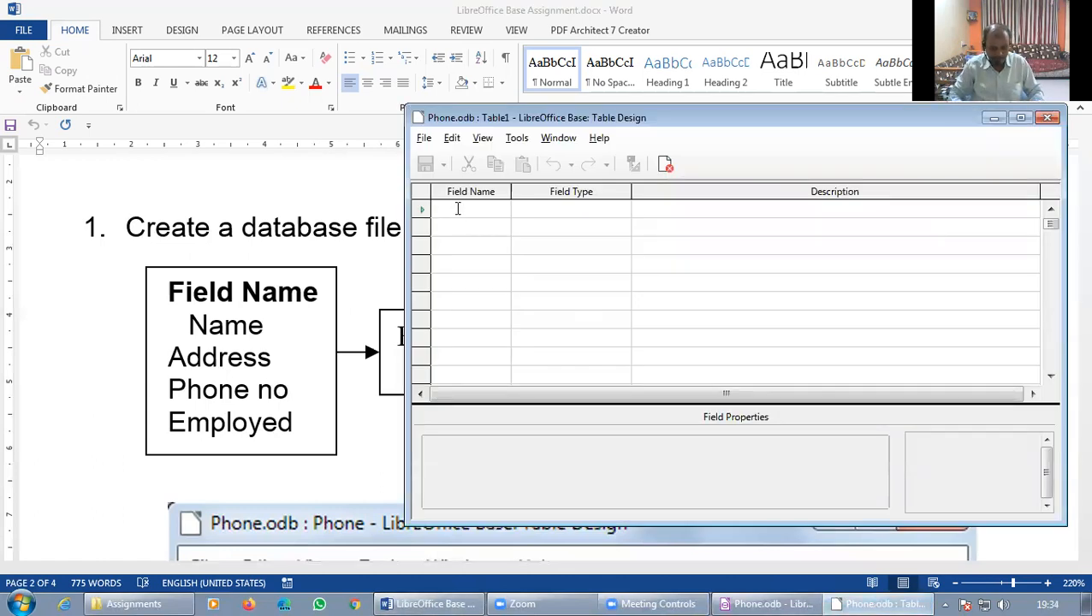
Add a field called Name of type Text [ VARCHAR ] with the description Student Name
{"action": "type", "text": "Name"}
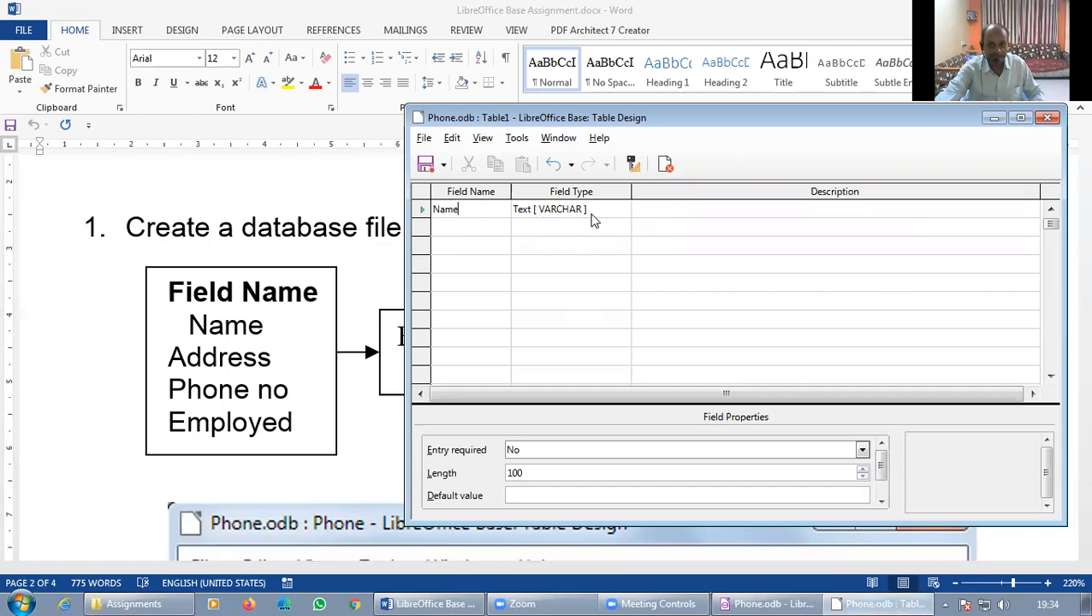
{"action": "key", "text": "Tab"}
{"action": "key", "text": "Tab"}
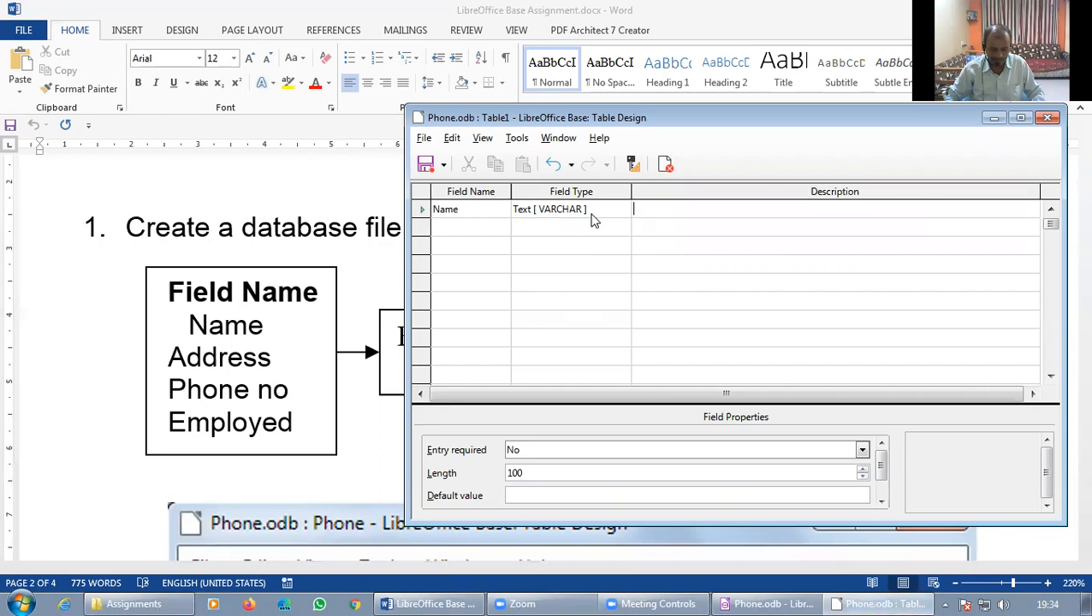
{"action": "type", "text": "Stu"}
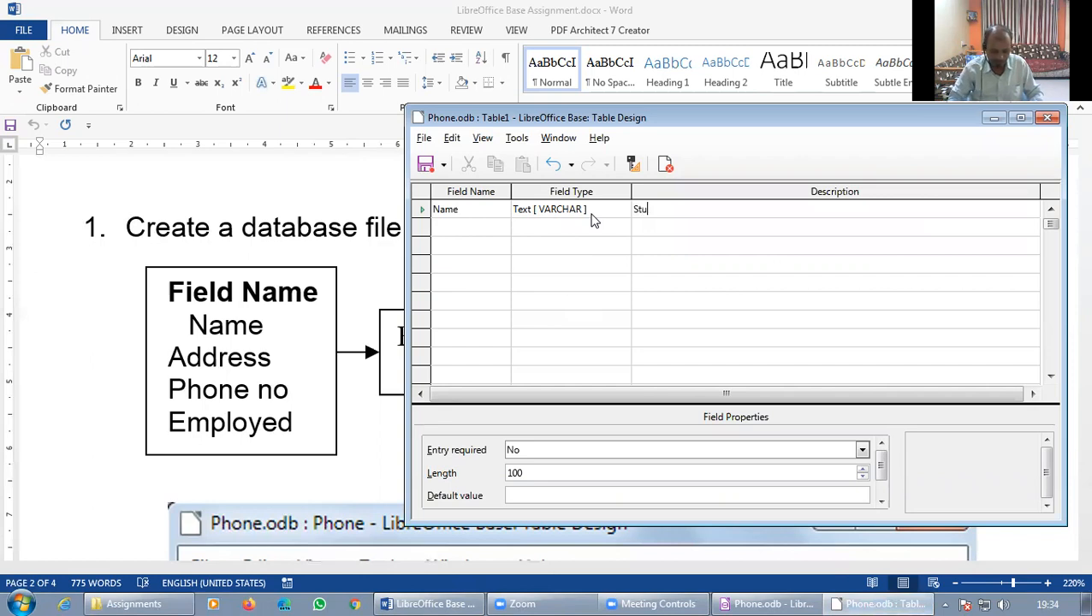
{"action": "type", "text": "dent Name"}
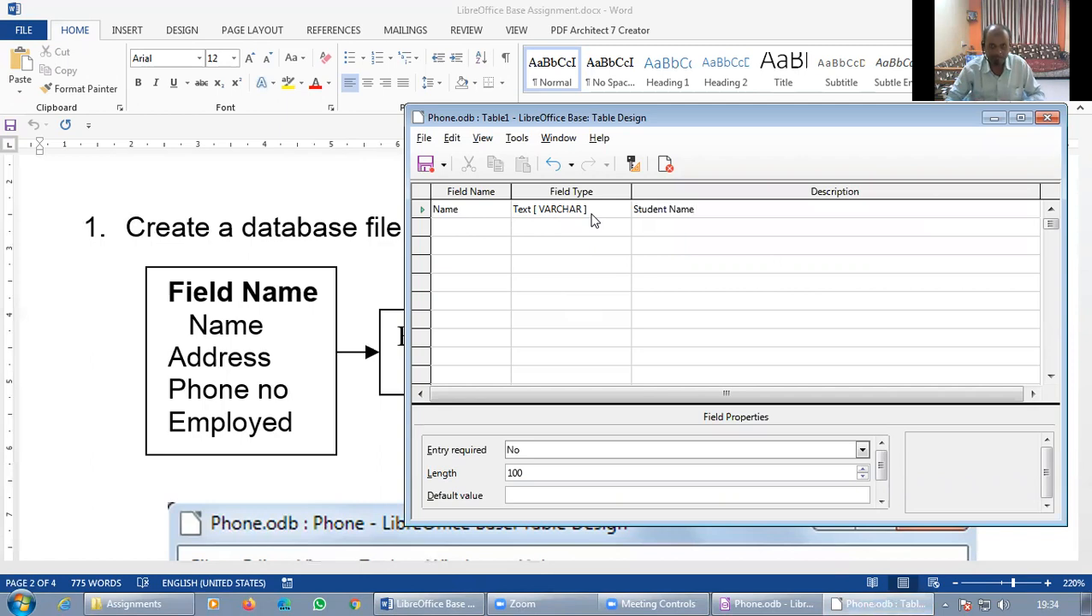
{"action": "key", "text": "Tab"}
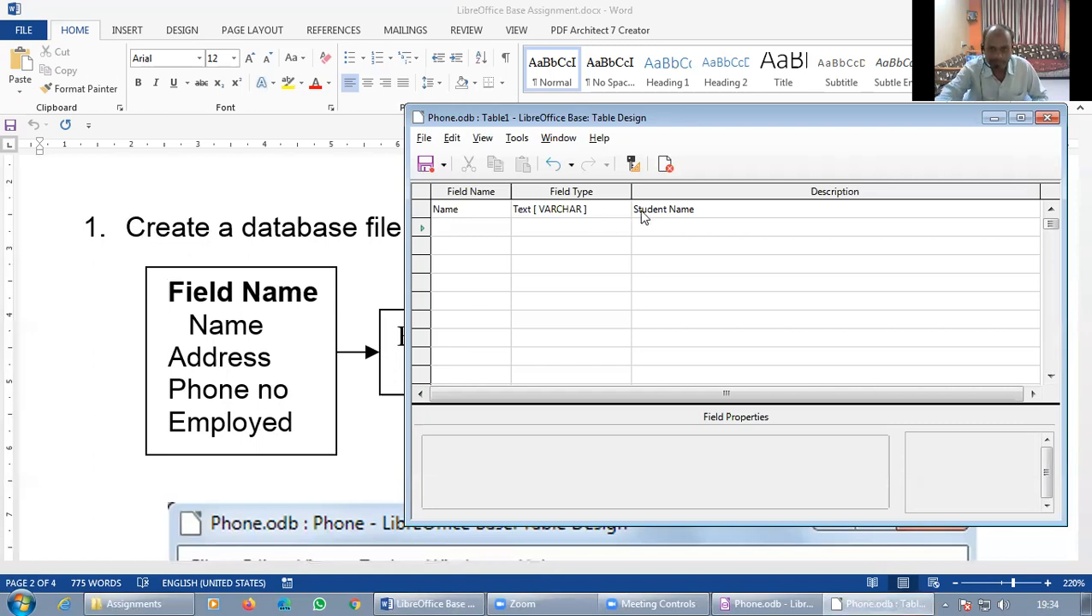
Change the Name field's description to Employee Name
{"action": "left_click", "coordinate": [669, 210]}
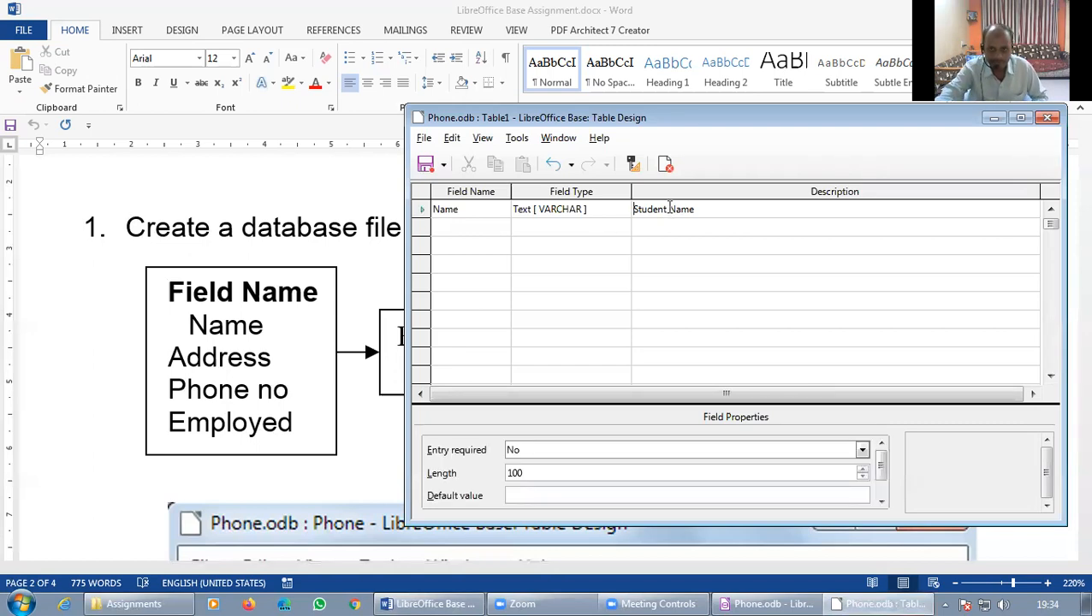
{"action": "left_click_drag", "start_coordinate": [669, 209], "coordinate": [635, 211]}
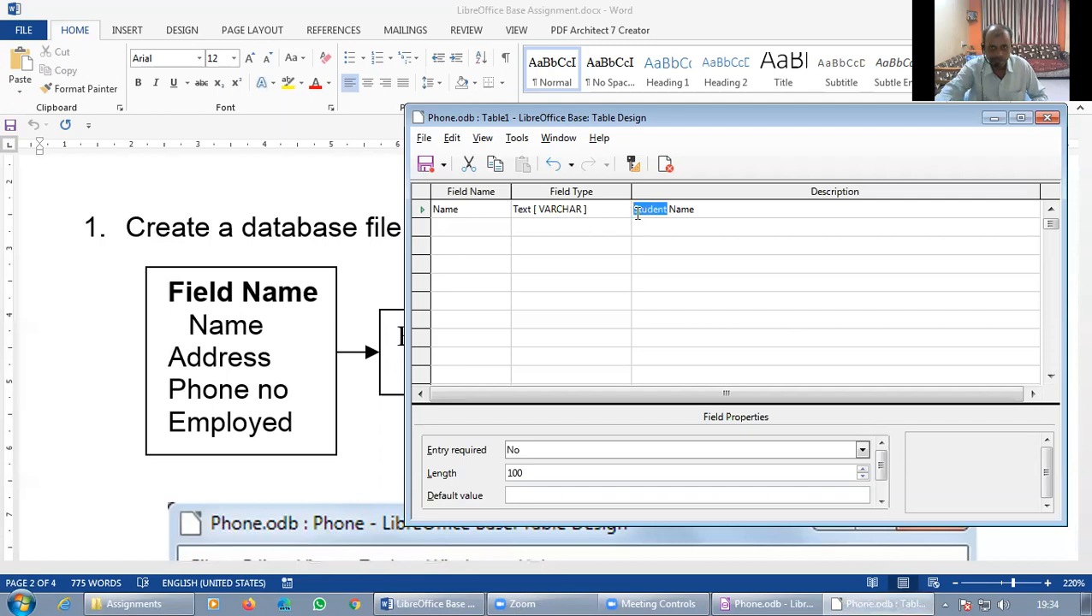
{"action": "type", "text": "Employee"}
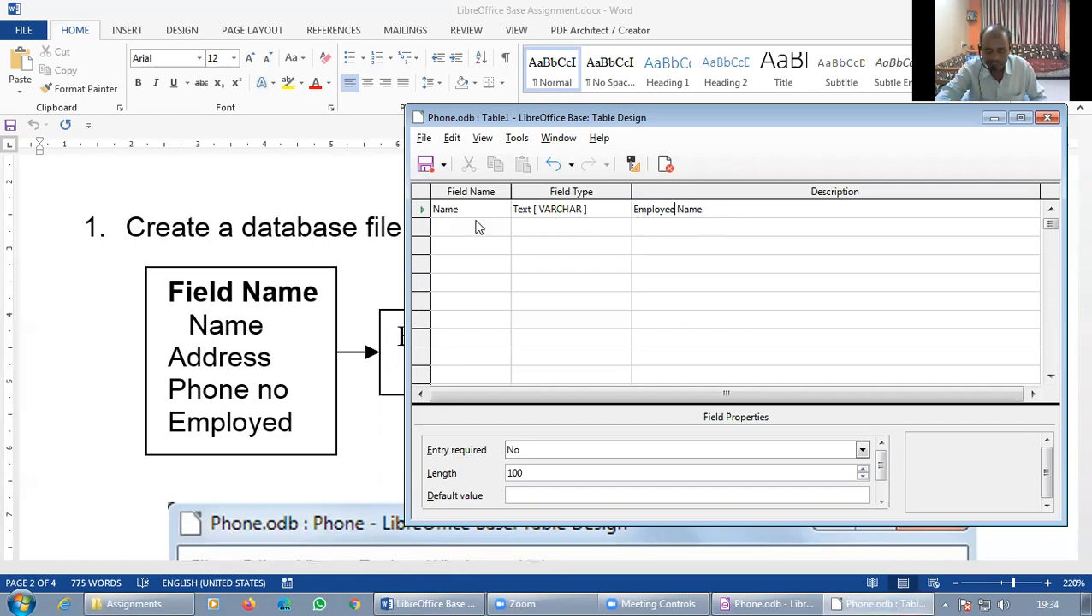
Add a second field called Address of type Text [ VARCHAR ] with the description Employee Address
{"action": "left_click", "coordinate": [710, 214]}
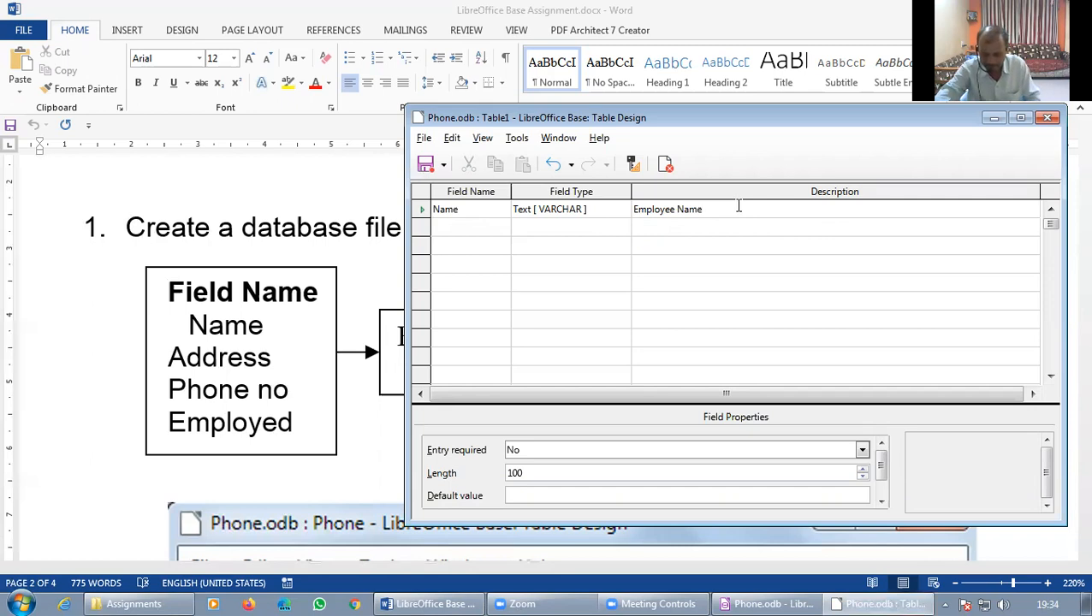
{"action": "key", "text": "Return"}
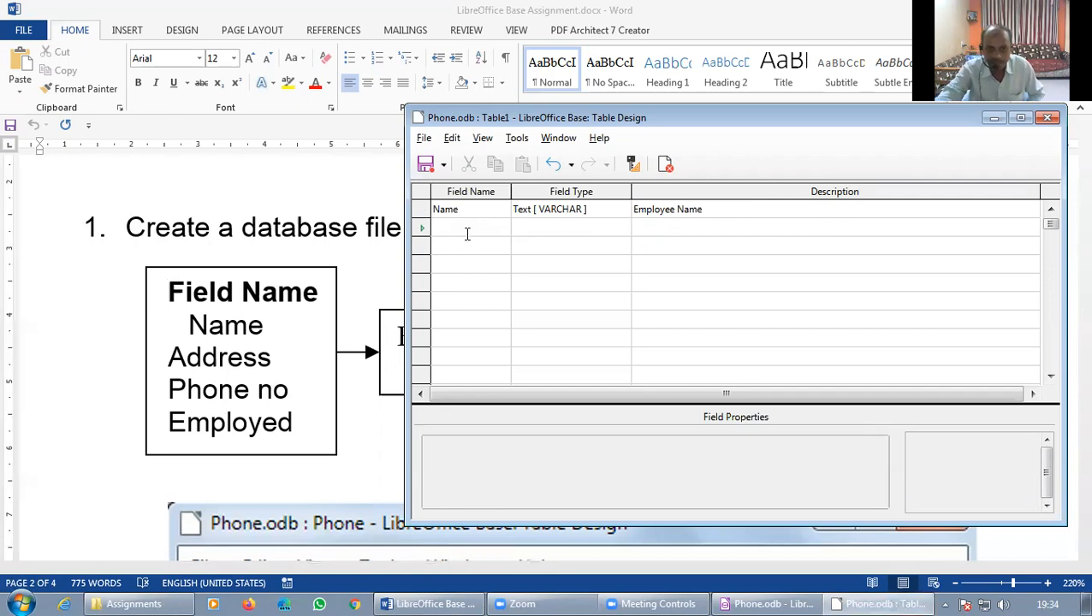
{"action": "type", "text": "Address"}
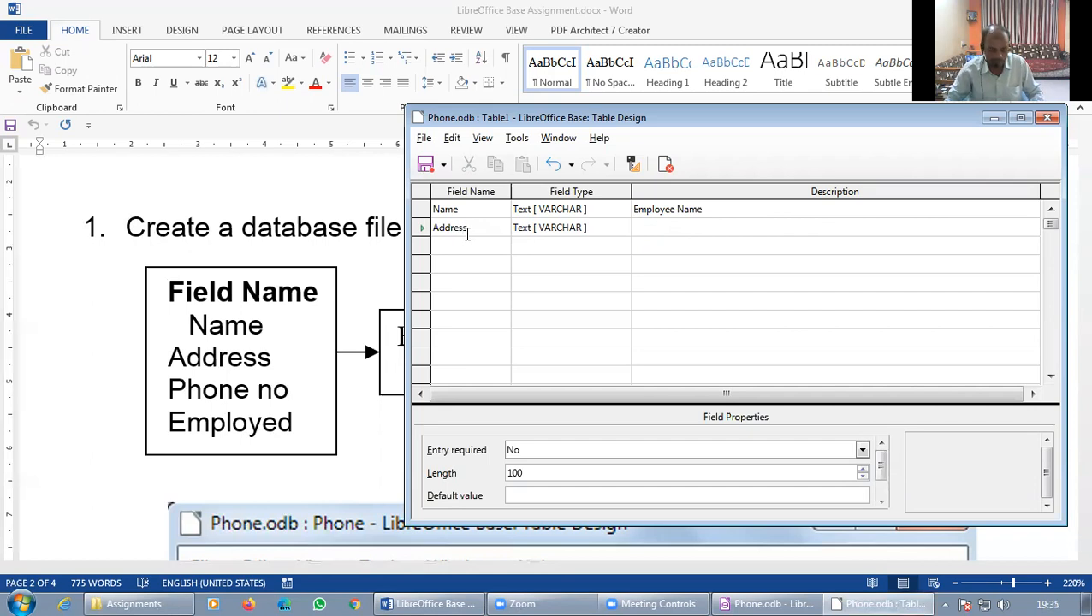
{"action": "key", "text": "Tab"}
{"action": "key", "text": "Tab"}
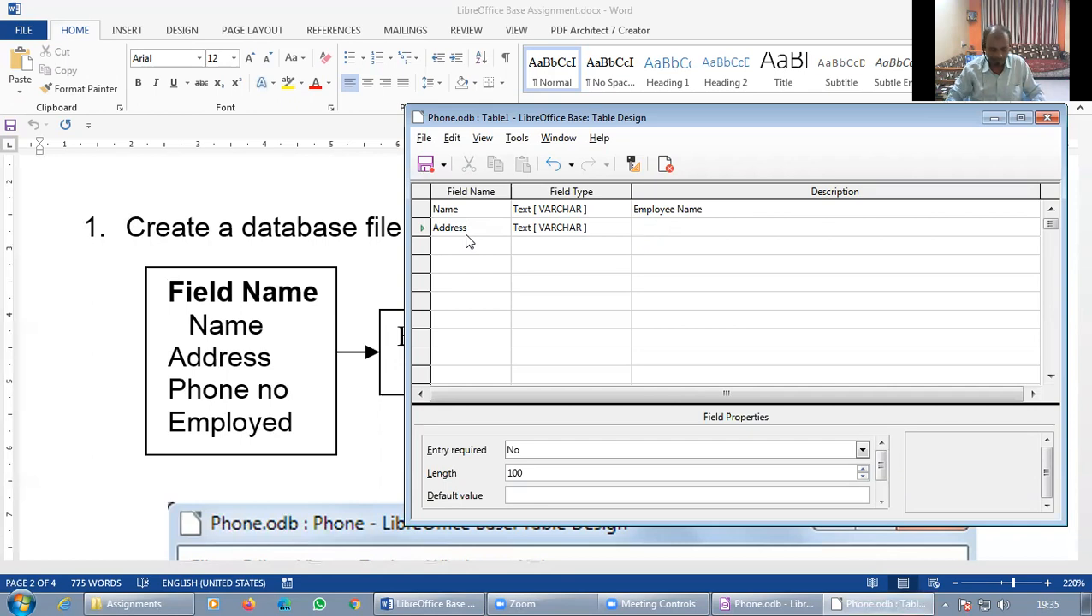
{"action": "type", "text": "Emp"}
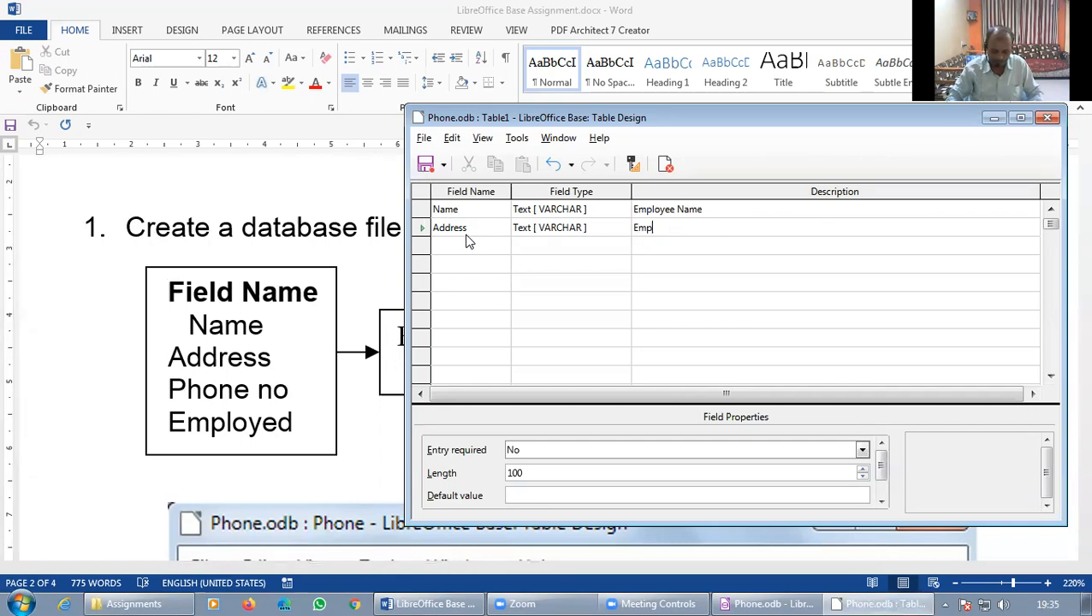
{"action": "type", "text": "loyee Address"}
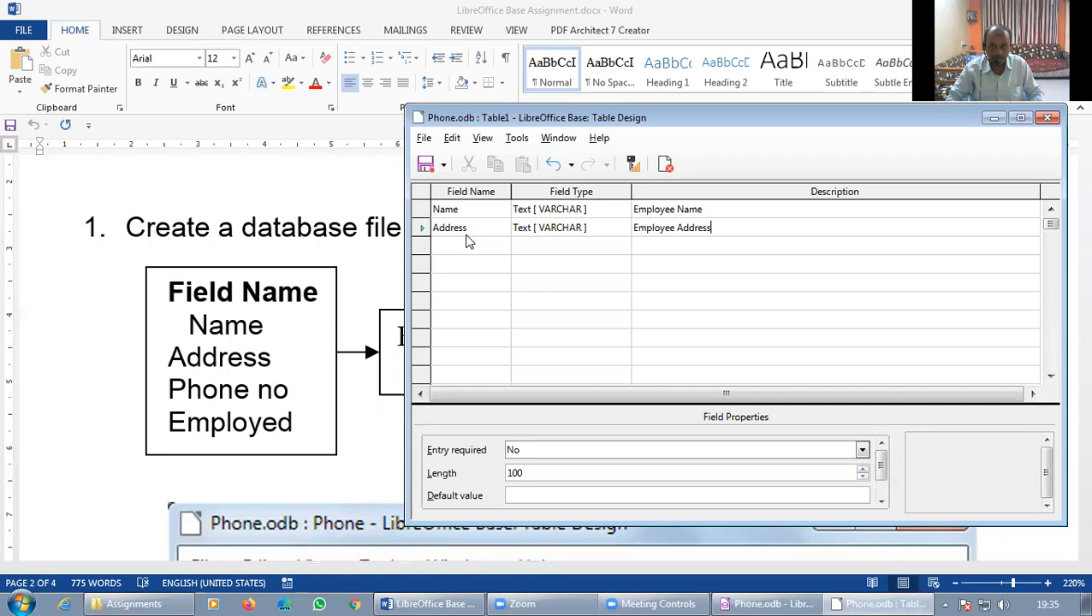
{"action": "key", "text": "Tab"}
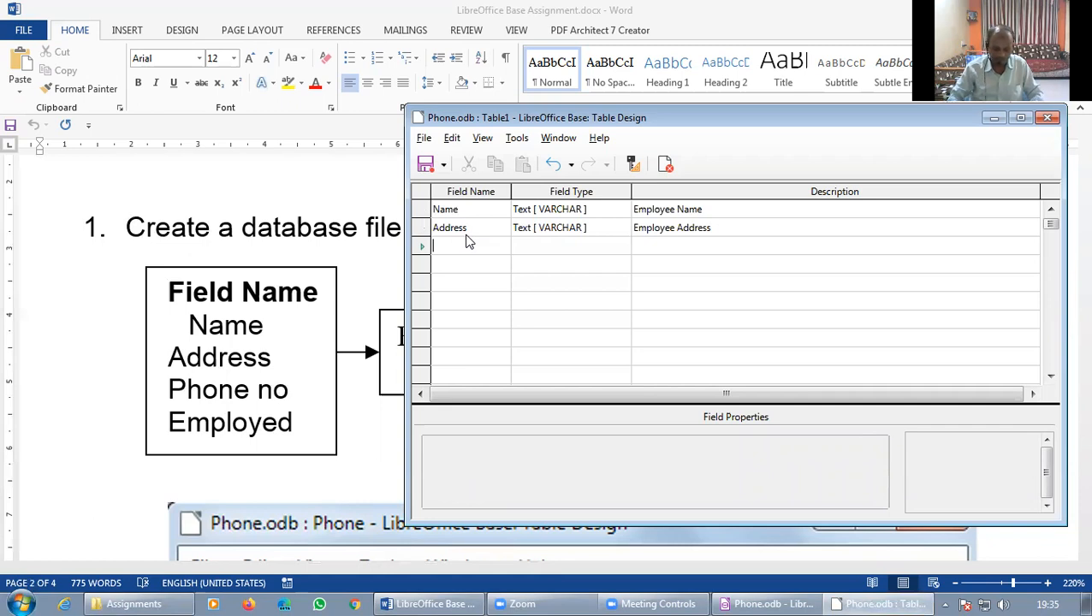
Add a third field called Phone No of type Text [ VARCHAR ], leaving its description empty
{"action": "type", "text": "Phone"}
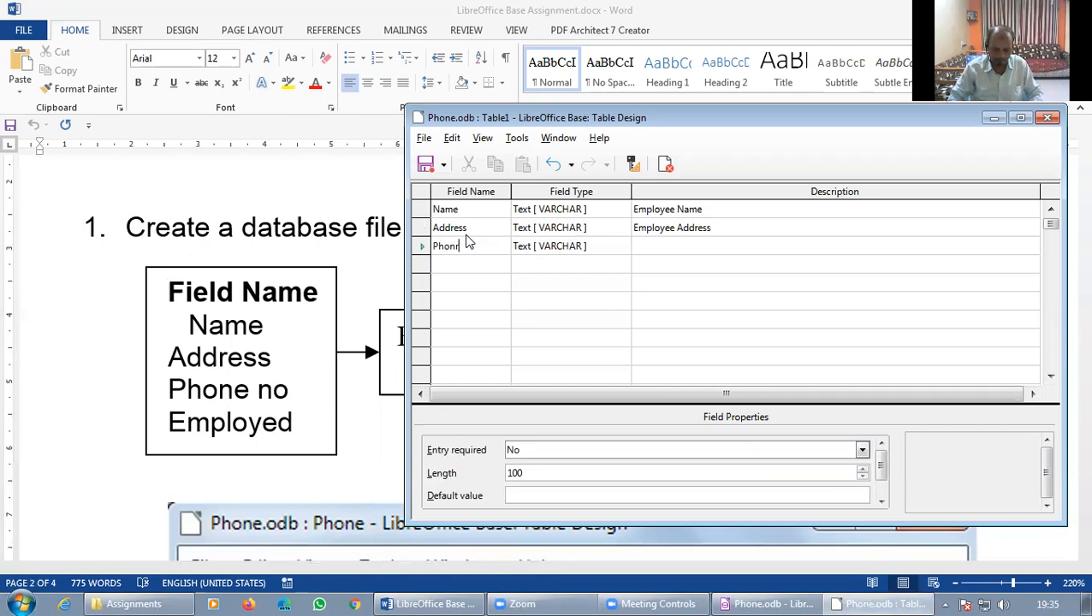
{"action": "type", "text": "e no"}
{"action": "key", "text": "Tab"}
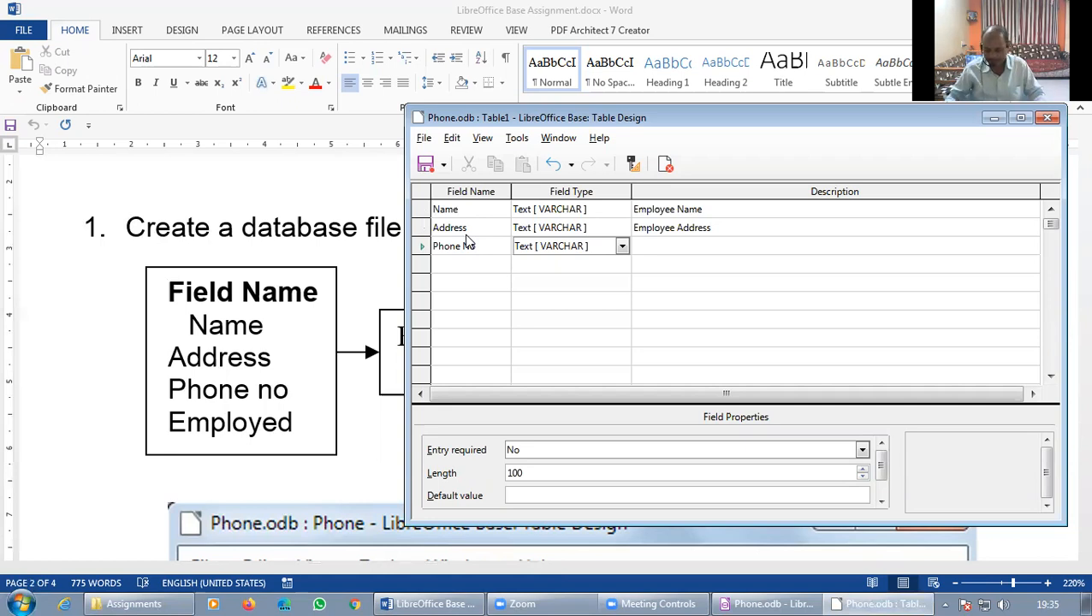
{"action": "key", "text": "Tab"}
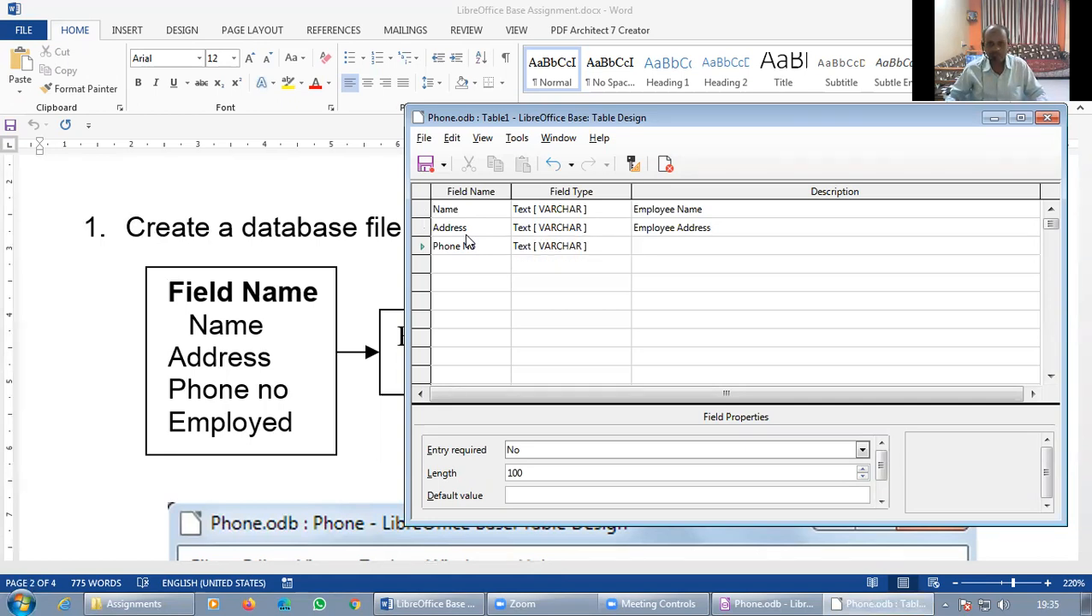
{"action": "key", "text": "Tab"}
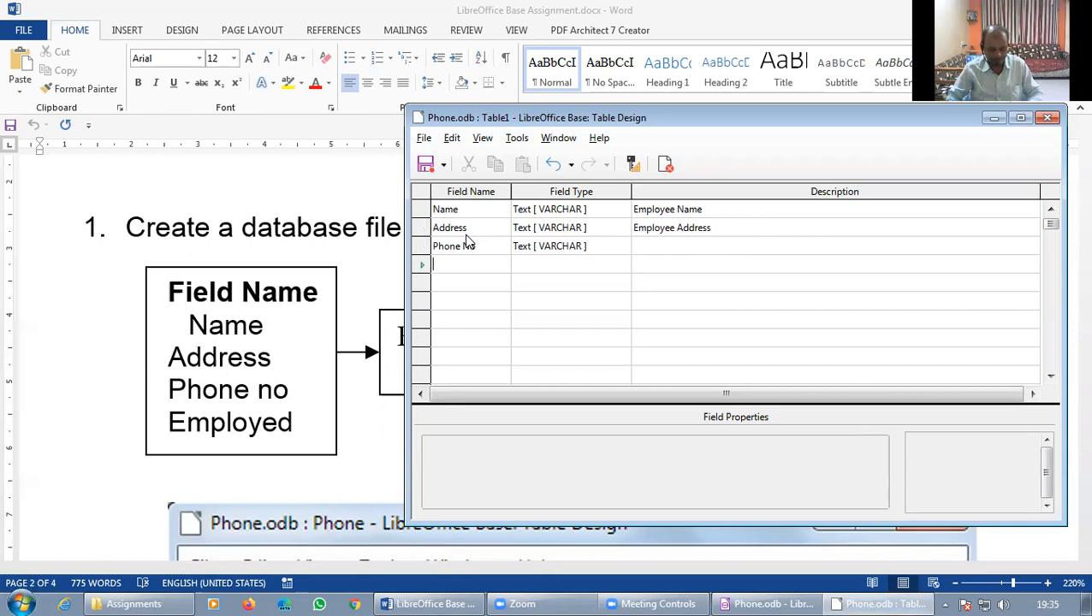
Add a fourth field called Employed and set its type to Yes/No [ BOOLEAN ]
{"action": "type", "text": "E"}
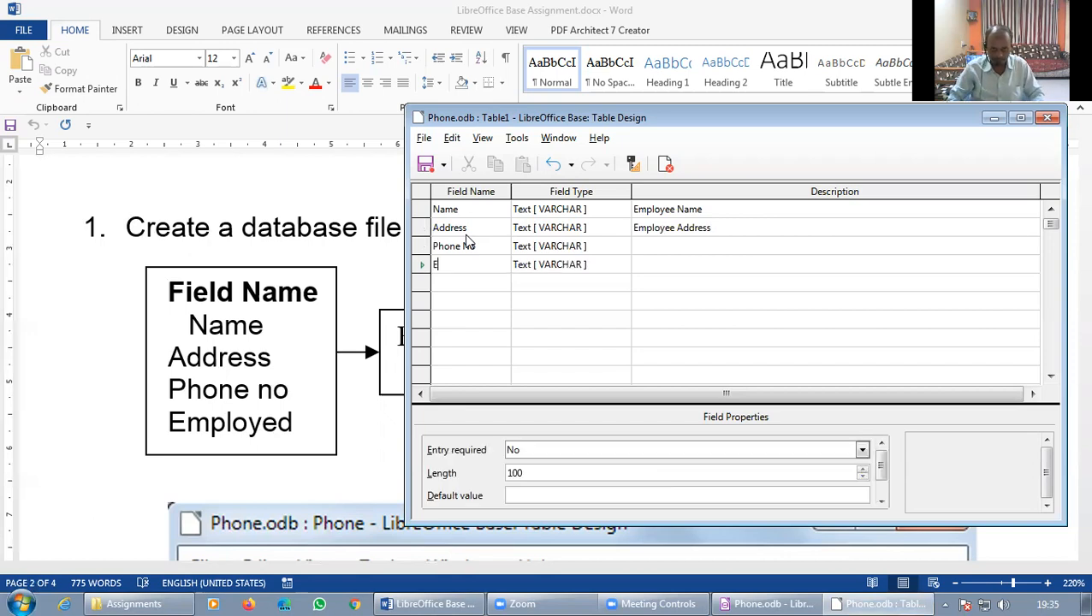
{"action": "type", "text": "mpl"}
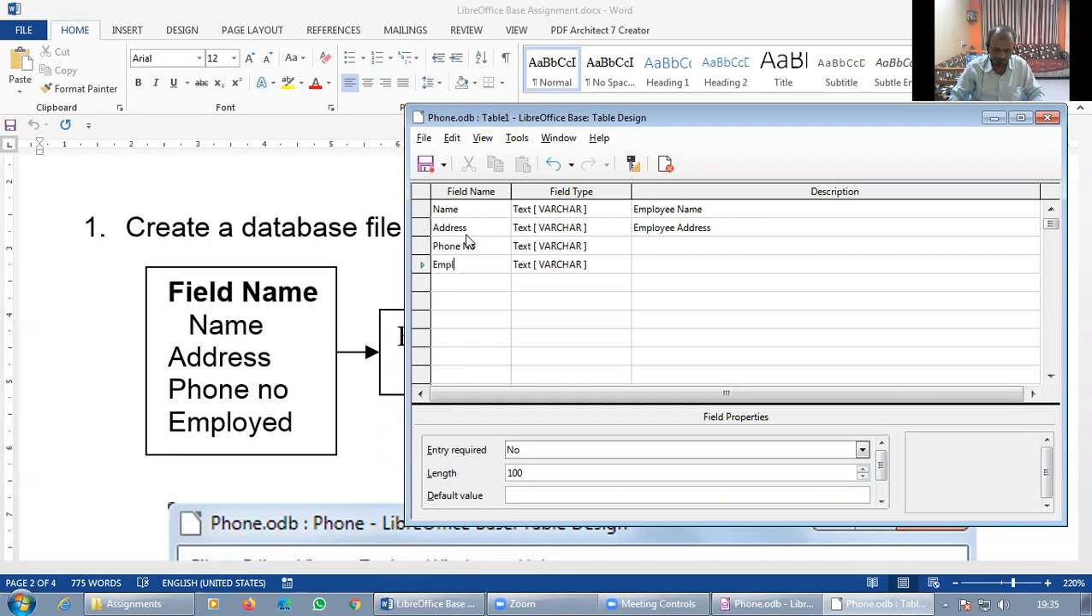
{"action": "type", "text": "oyed"}
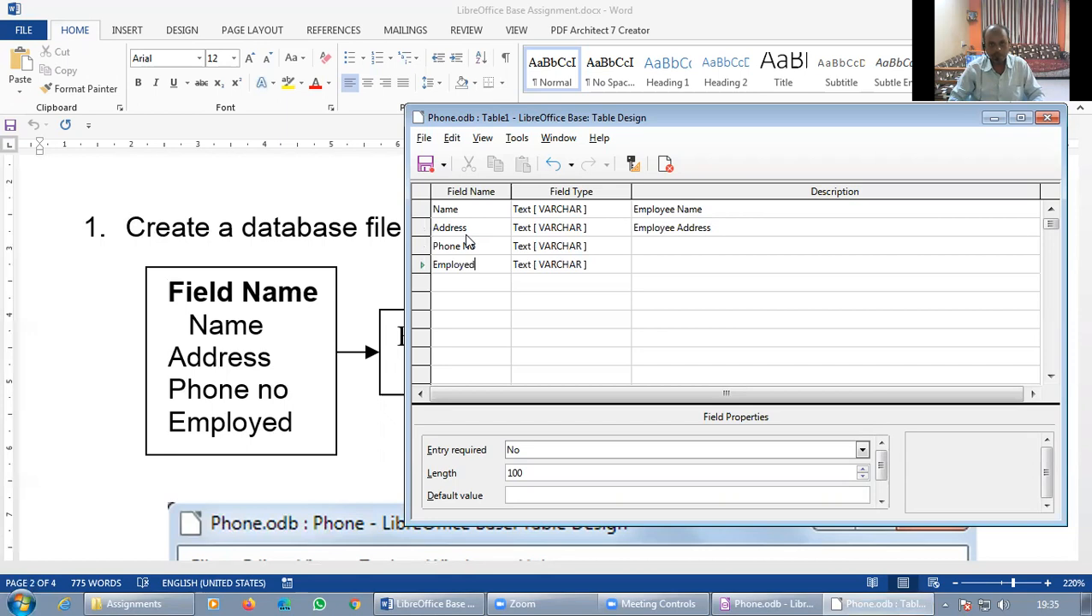
{"action": "key", "text": "Tab"}
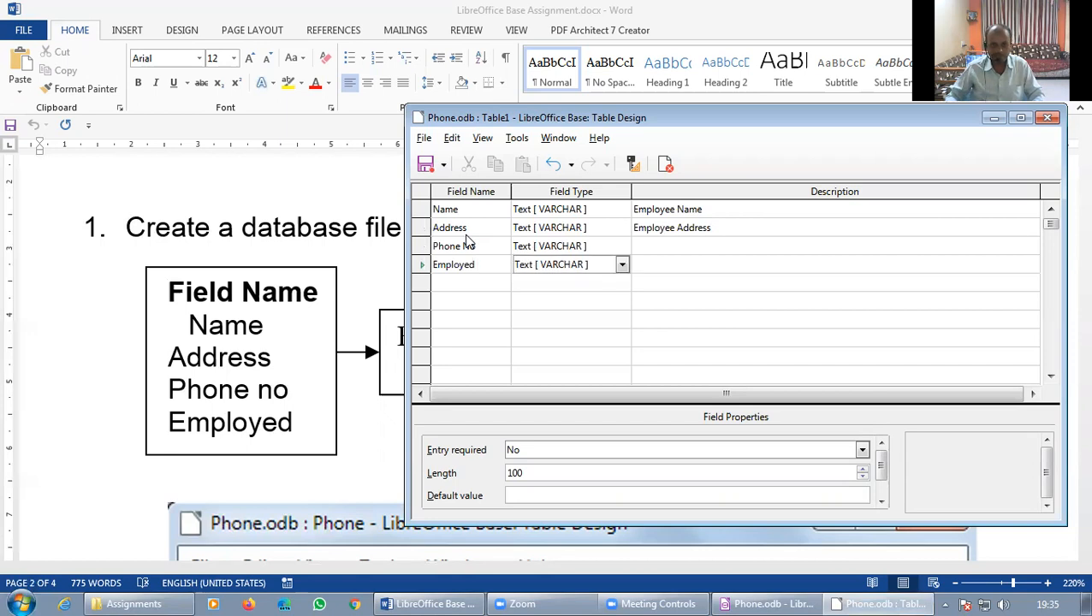
{"action": "left_click", "coordinate": [623, 266]}
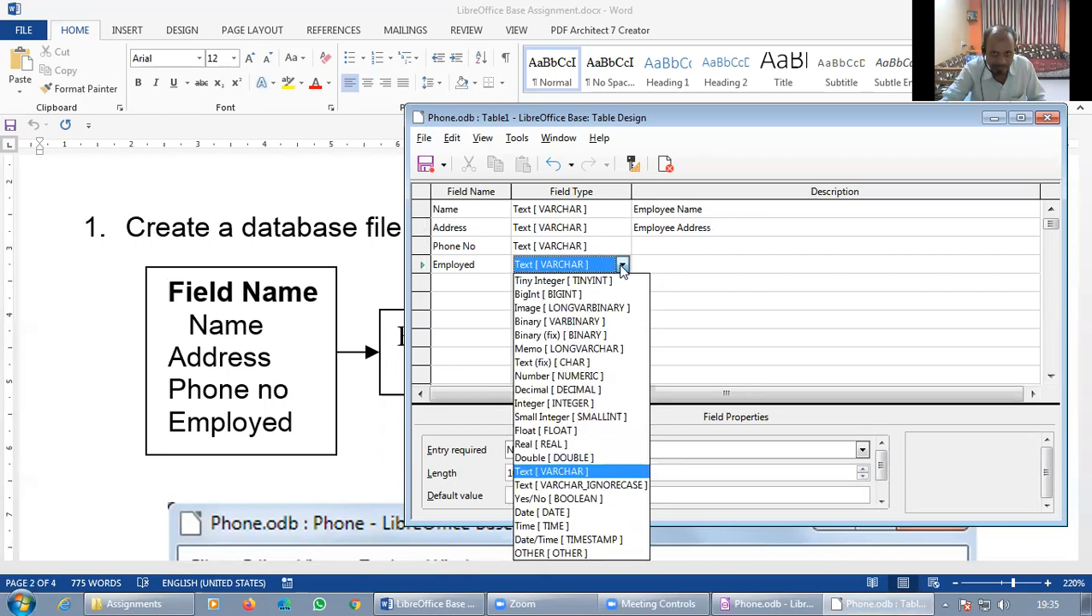
{"action": "left_click", "coordinate": [613, 500]}
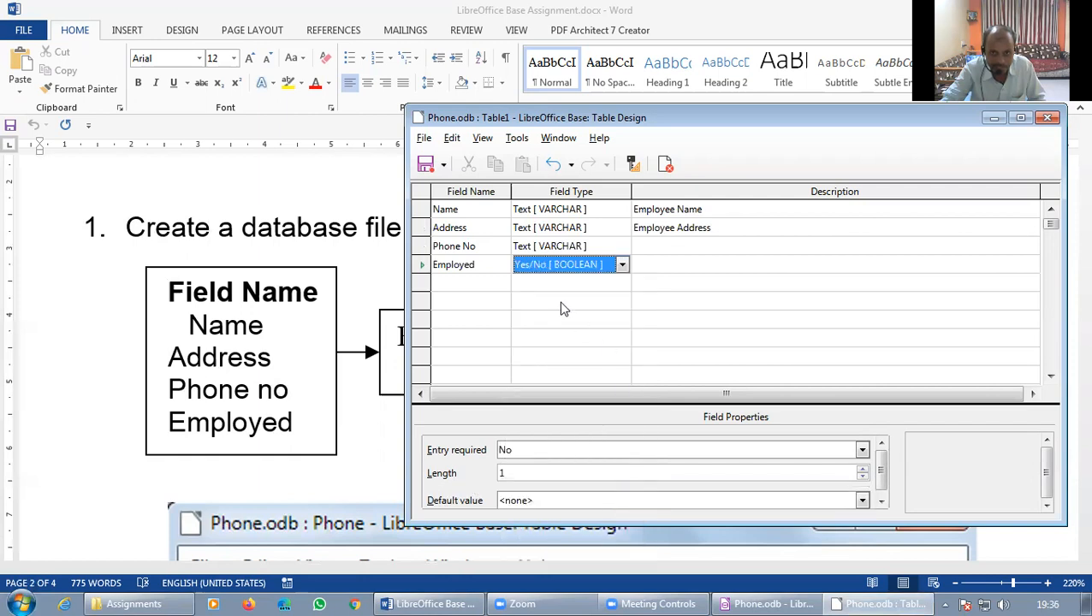
{"action": "left_click", "coordinate": [655, 267]}
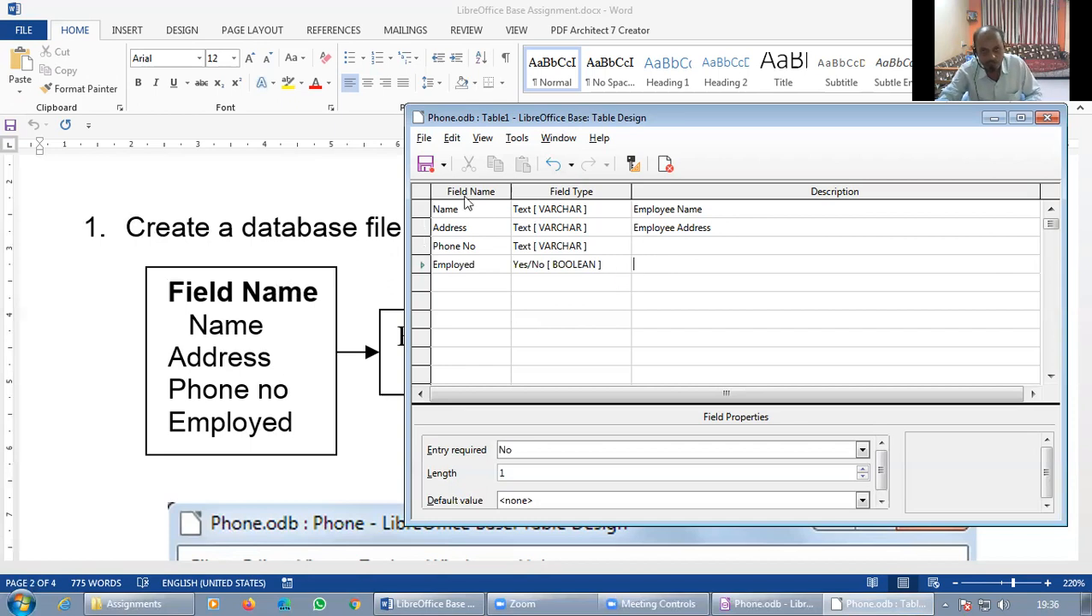
Save the table under the name Phone and have a primary key created for it
{"action": "left_click", "coordinate": [423, 142]}
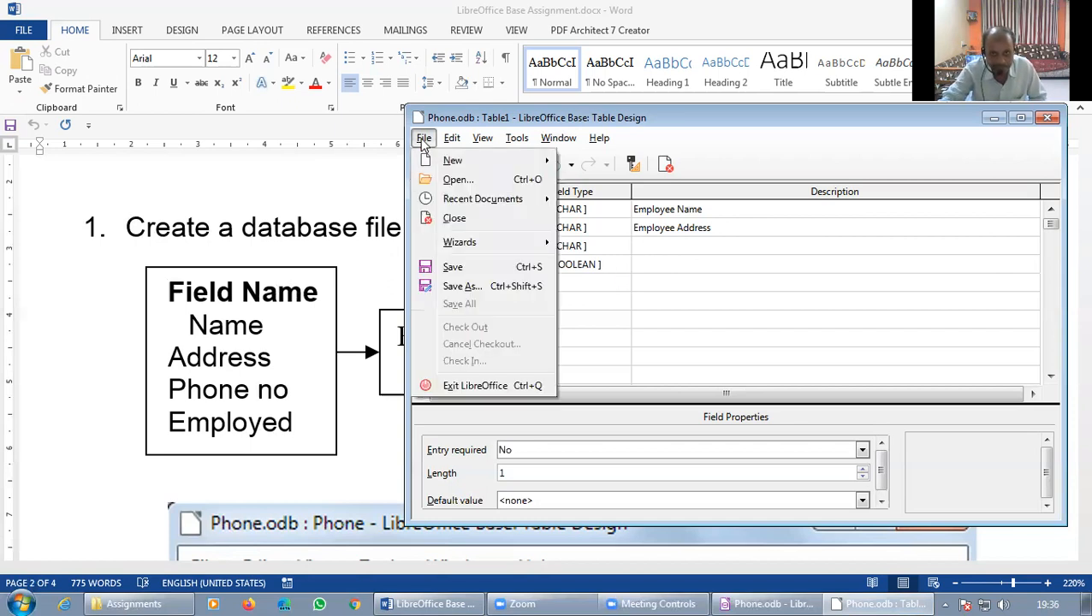
{"action": "left_click", "coordinate": [526, 269]}
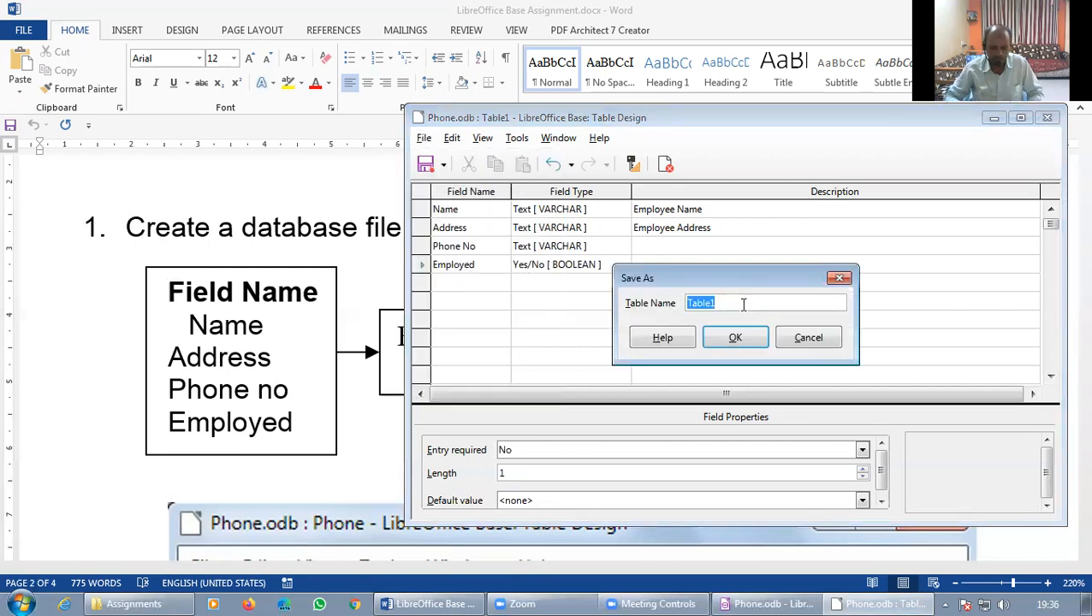
{"action": "type", "text": "Pho"}
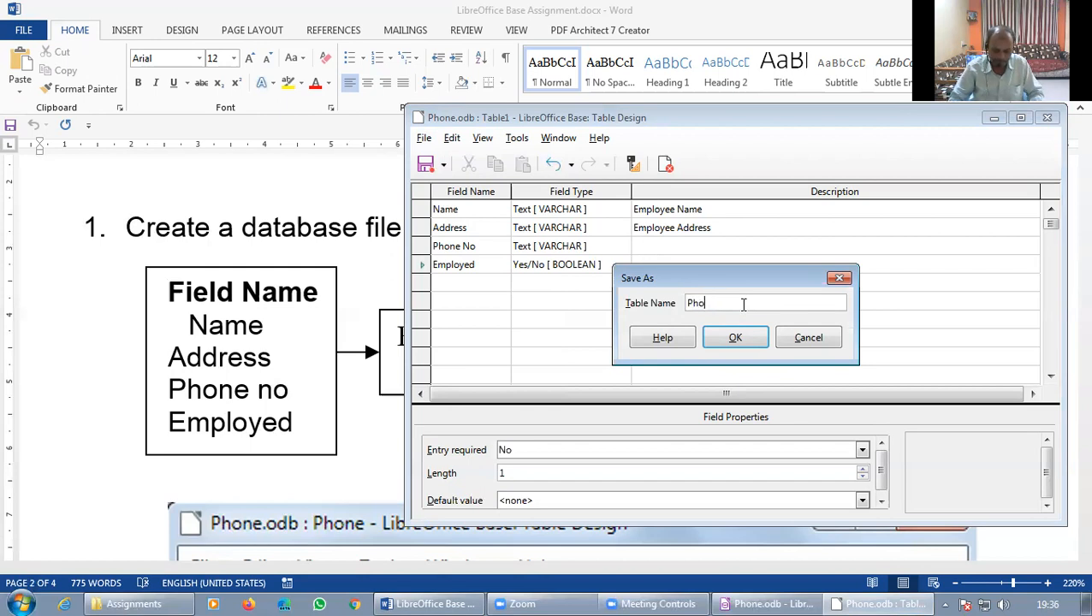
{"action": "type", "text": "ne"}
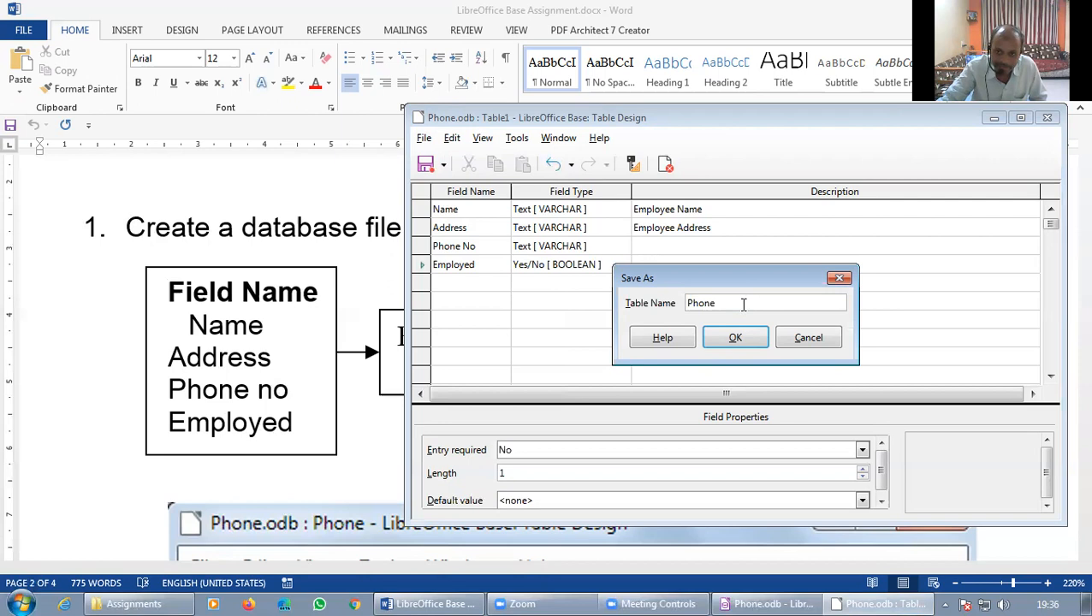
{"action": "left_click", "coordinate": [737, 339]}
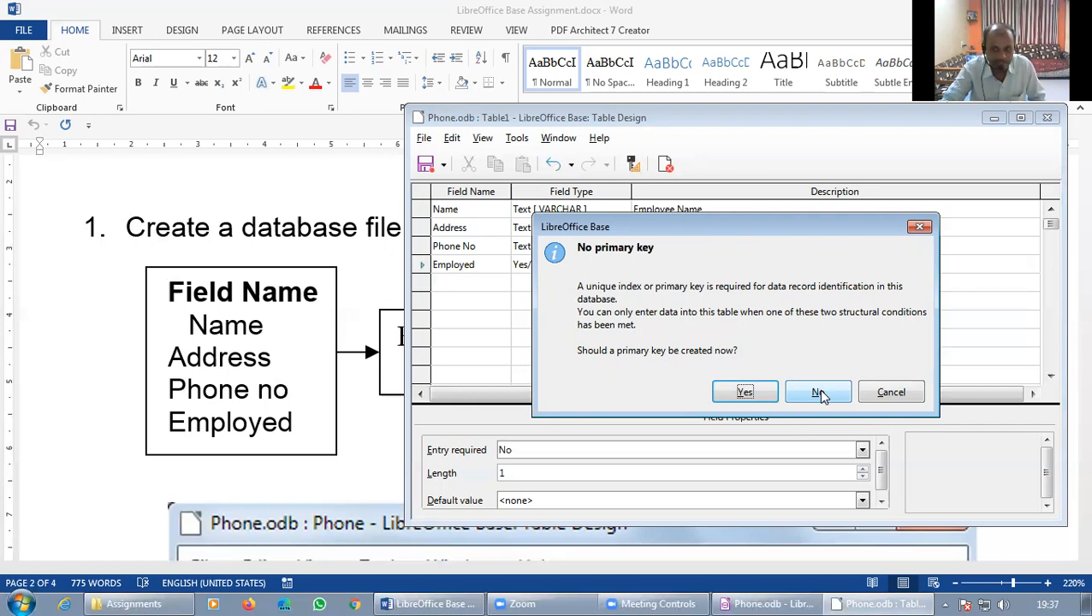
{"action": "left_click", "coordinate": [745, 393]}
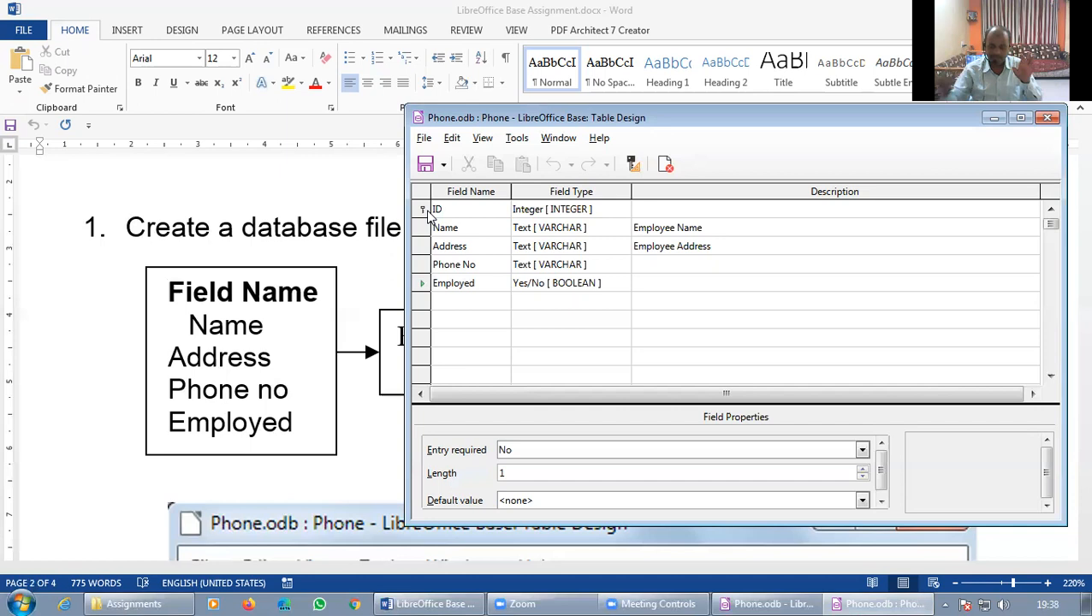
Close the Phone table's design window
{"action": "left_click", "coordinate": [431, 169]}
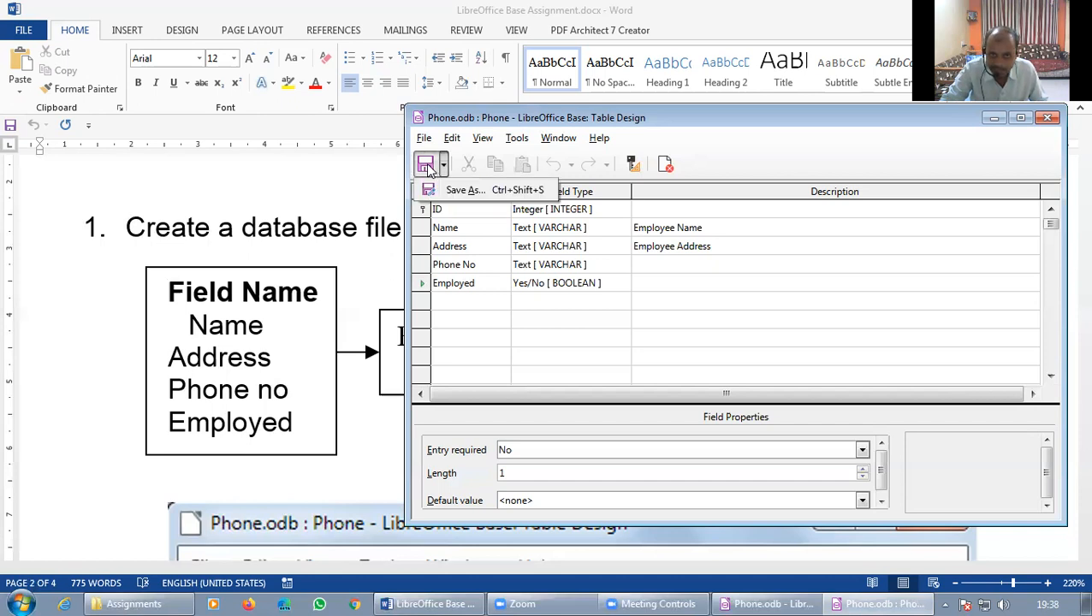
{"action": "left_click", "coordinate": [427, 166]}
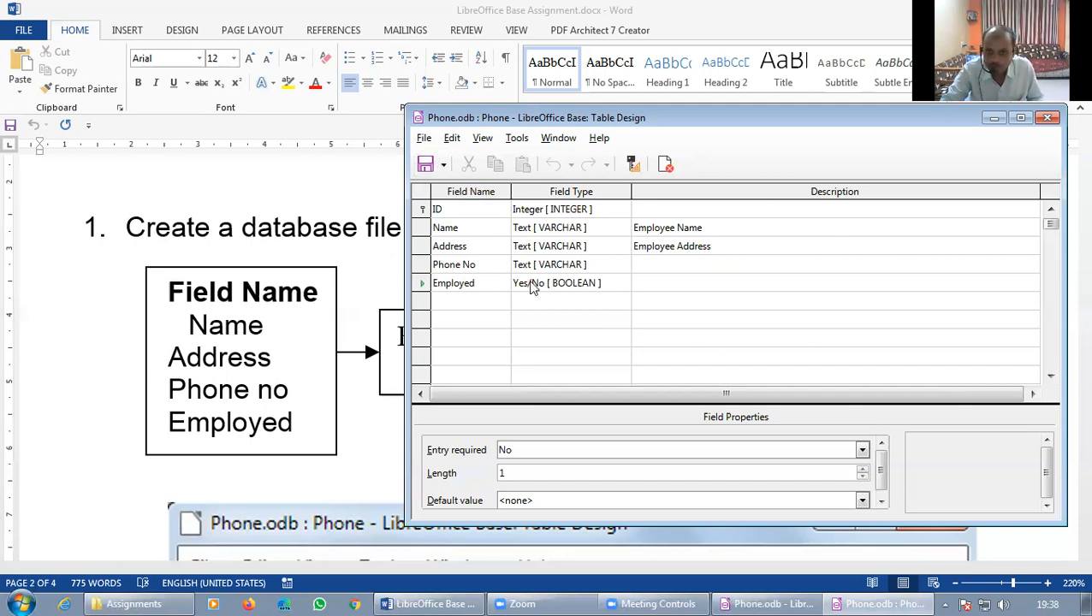
{"action": "left_click", "coordinate": [1052, 121]}
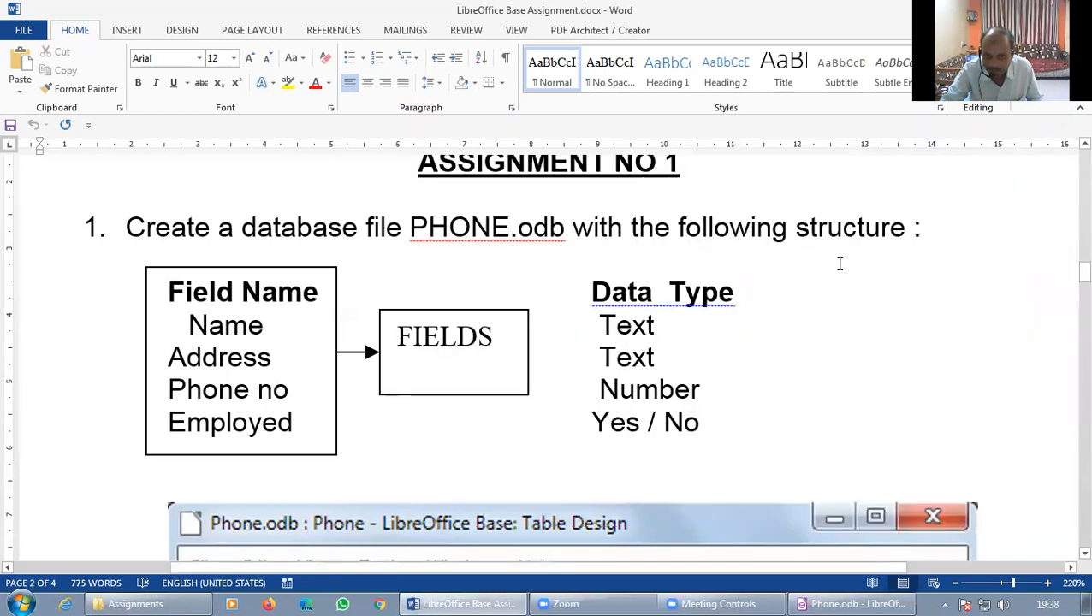
Review the reference table structure, primary key note and sample records of Assignment No 1 in the Word document
{"action": "scroll", "coordinate": [655, 342], "scroll_direction": "down", "scroll_amount": 1}
{"action": "scroll", "coordinate": [649, 344], "scroll_direction": "down", "scroll_amount": 4}
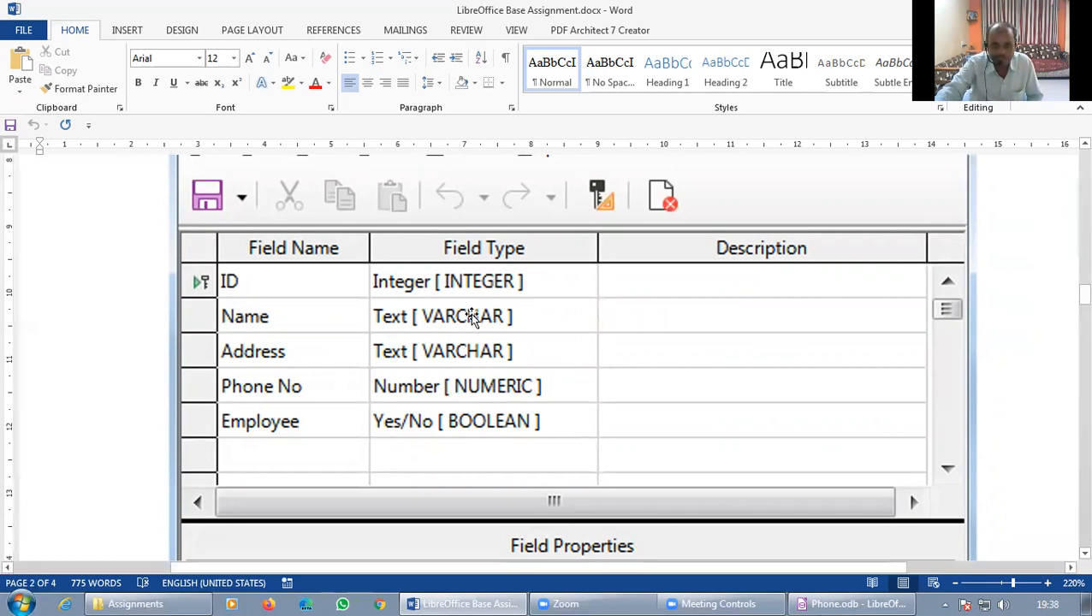
{"action": "scroll", "coordinate": [390, 319], "scroll_direction": "down", "scroll_amount": 5}
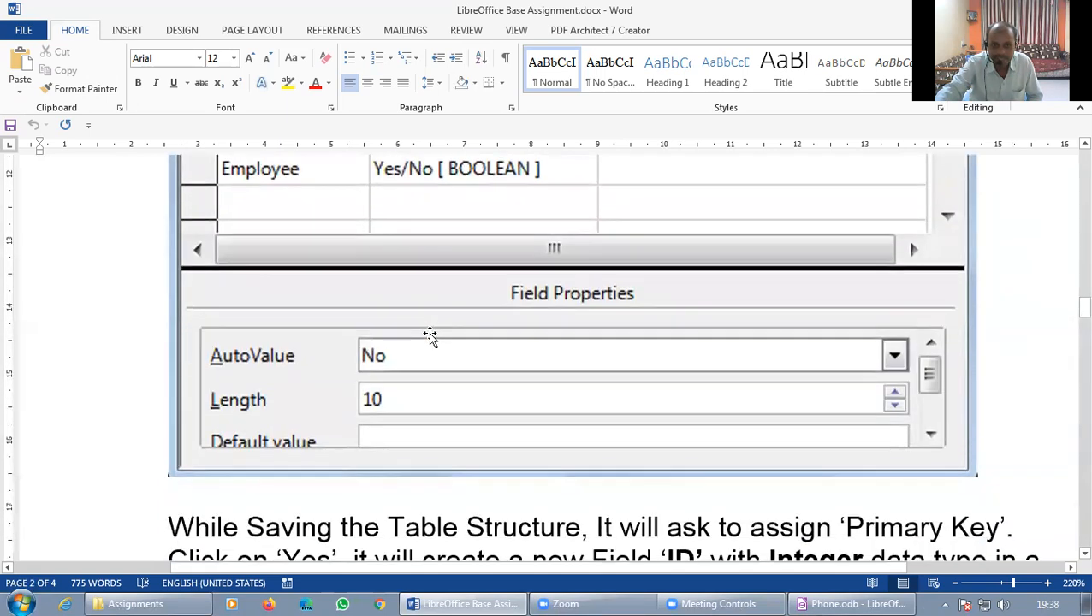
{"action": "scroll", "coordinate": [446, 340], "scroll_direction": "down", "scroll_amount": 3}
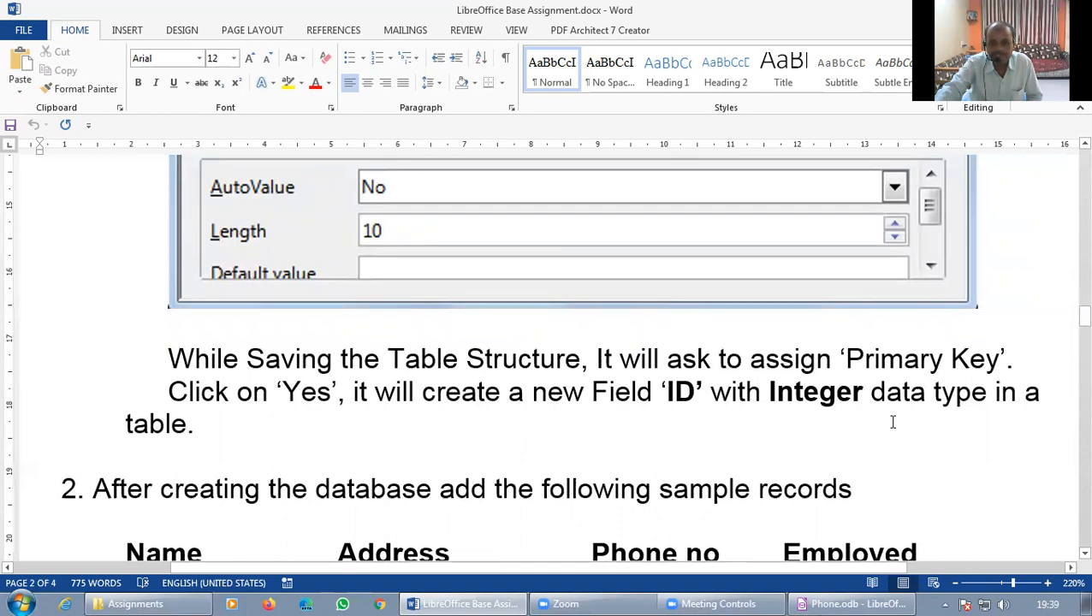
{"action": "scroll", "coordinate": [526, 446], "scroll_direction": "down", "scroll_amount": 3}
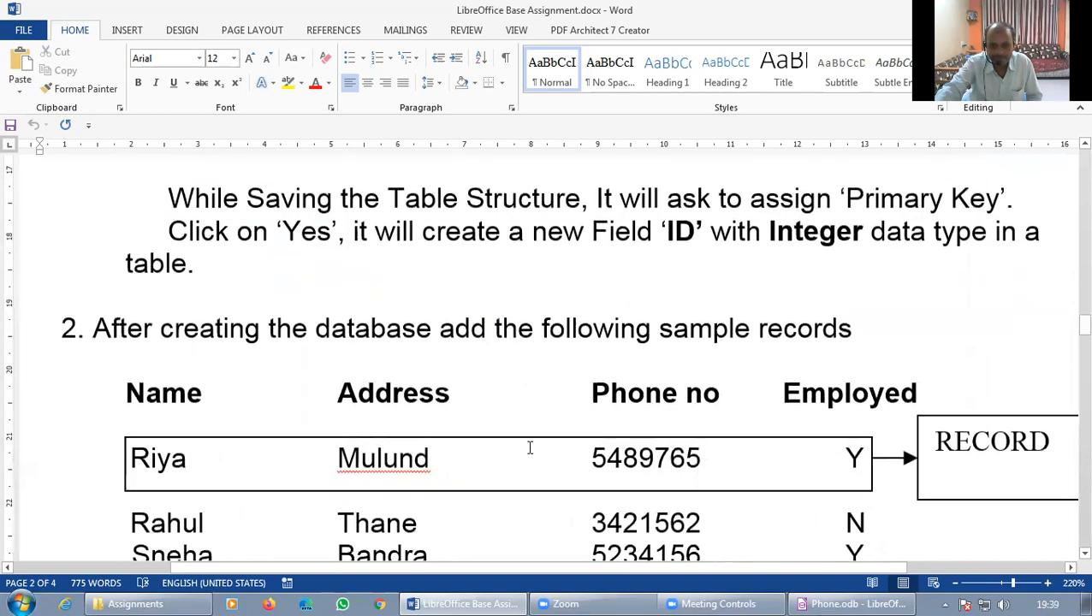
{"action": "scroll", "coordinate": [480, 441], "scroll_direction": "down", "scroll_amount": 2}
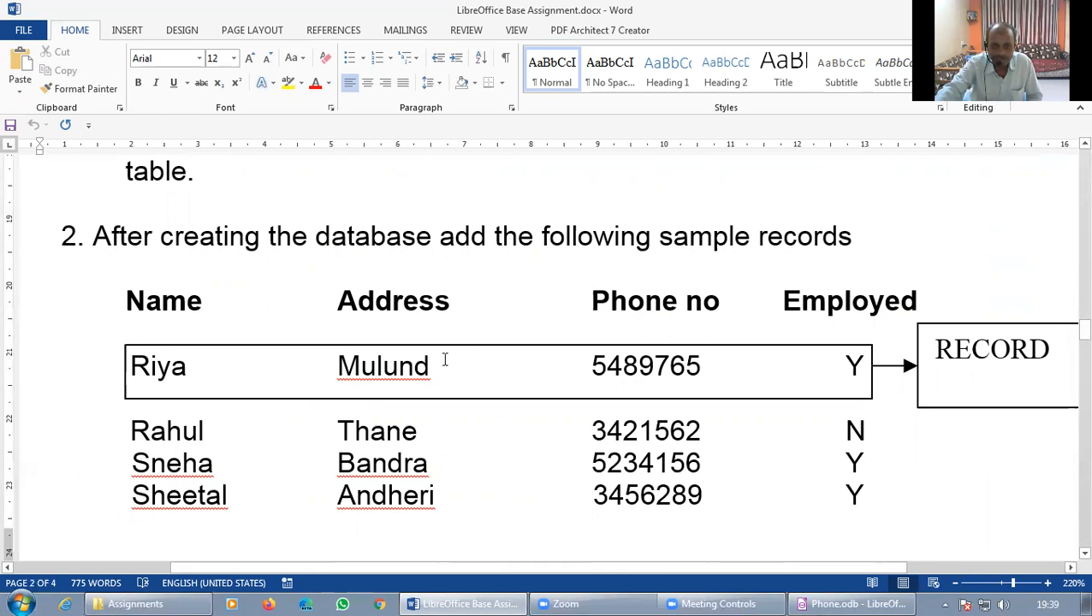
Switch to LibreOffice Base, open the Phone table's data for editing and set the first record's ID to 1
{"action": "left_click", "coordinate": [852, 603]}
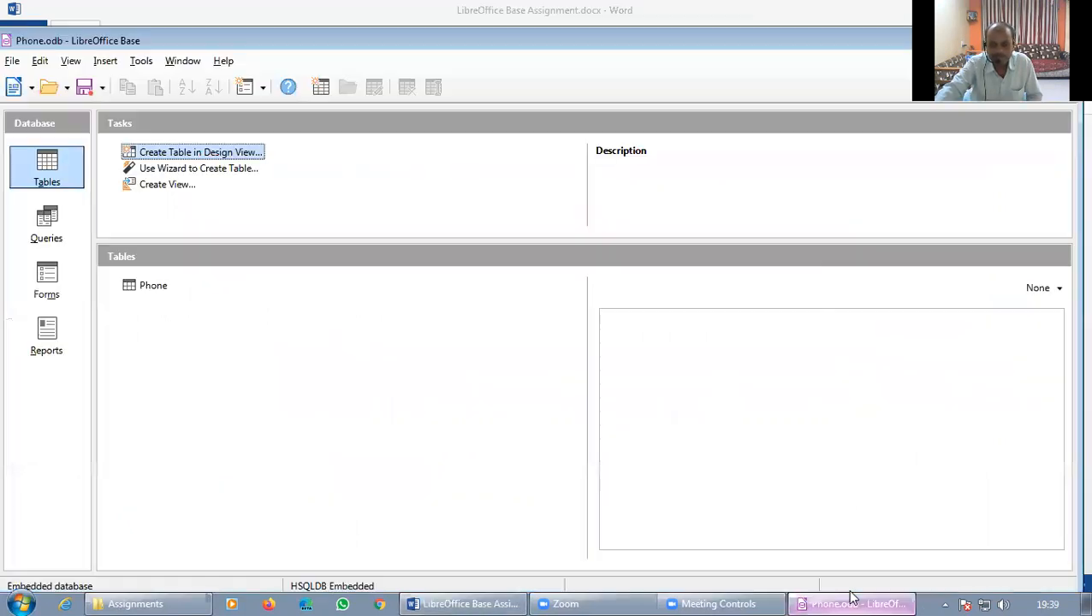
{"action": "double_click", "coordinate": [150, 289]}
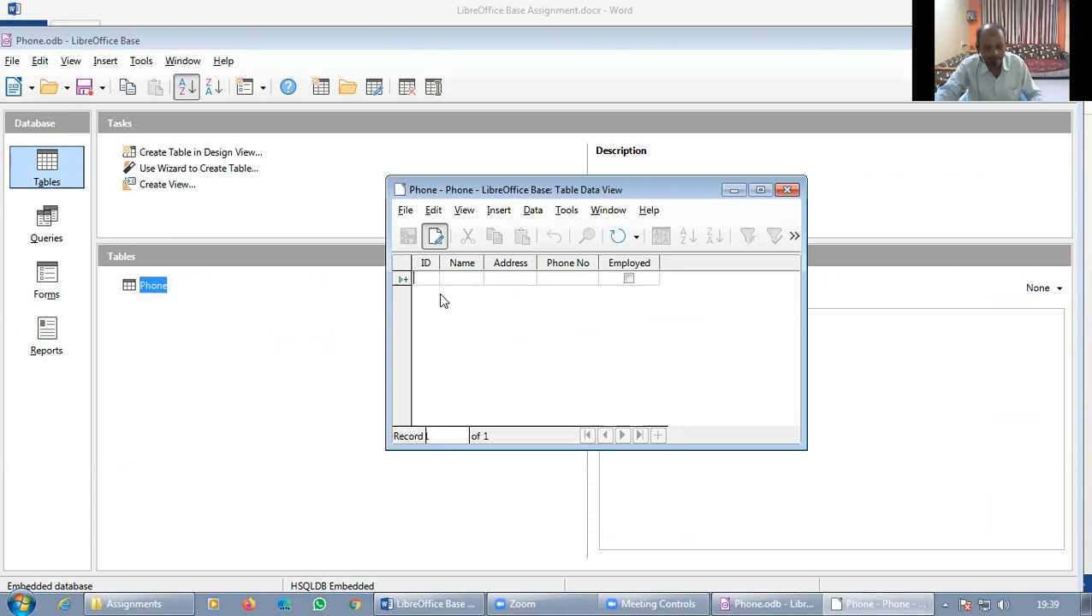
{"action": "type", "text": "1"}
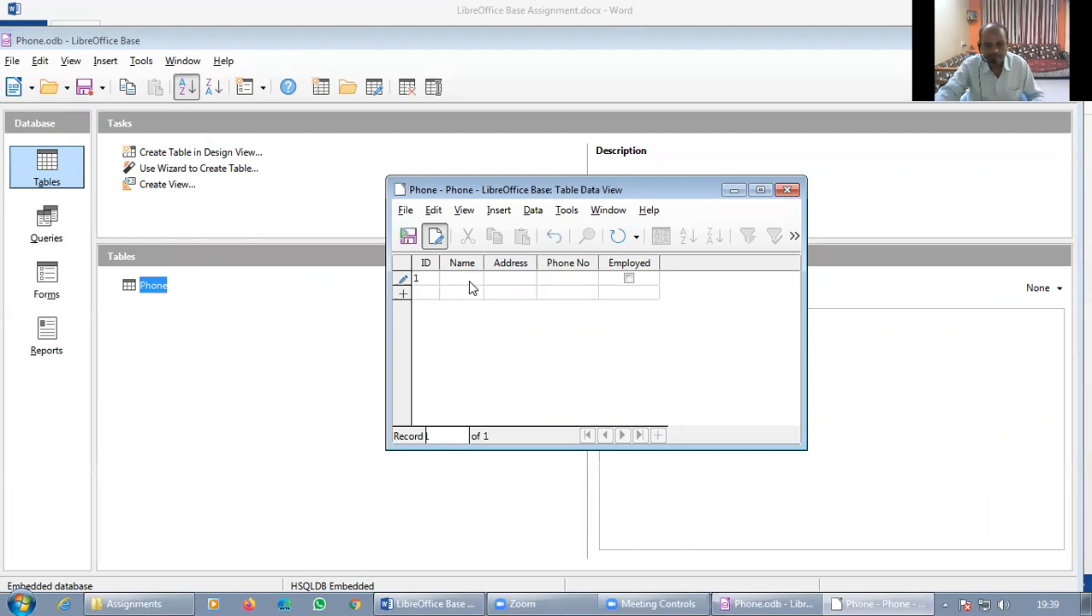
{"action": "left_click", "coordinate": [468, 278]}
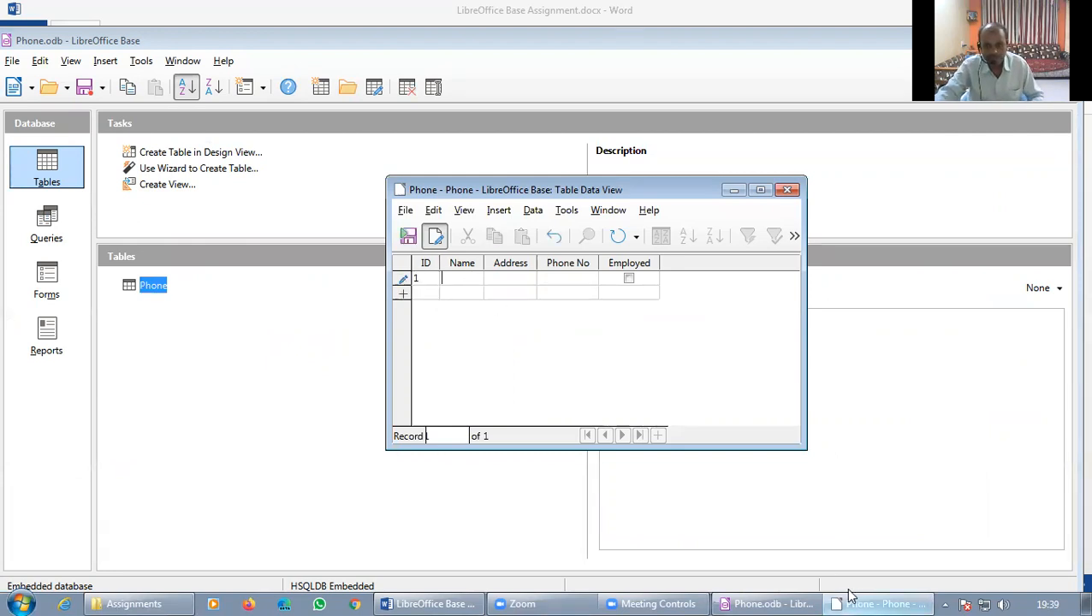
Complete record 1 with the name, address and phone number of the Word document's first sample record, and mark it as Employed
{"action": "left_click", "coordinate": [446, 601]}
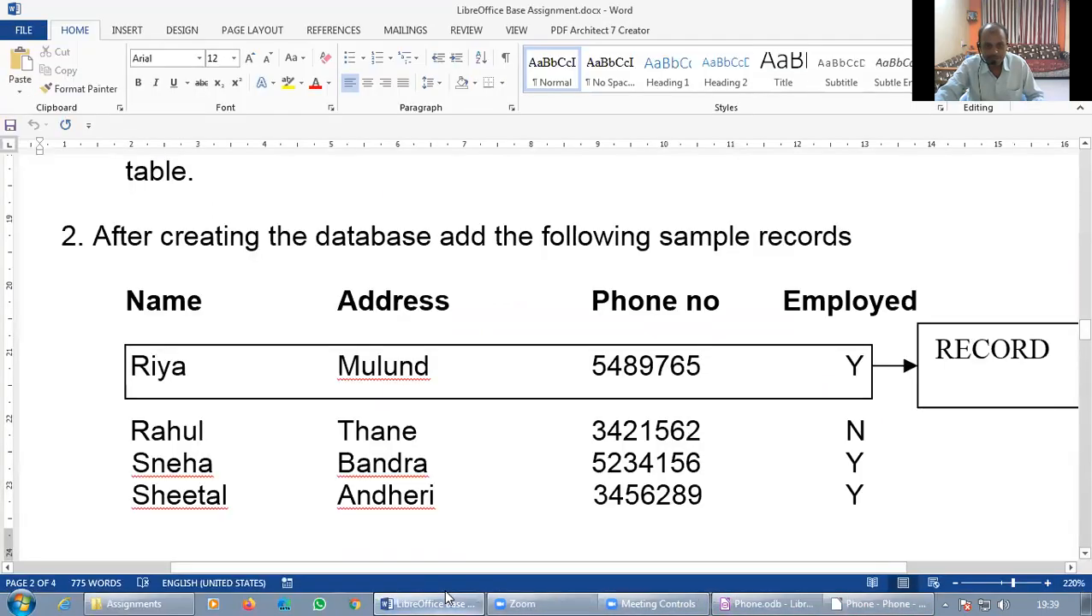
{"action": "left_click", "coordinate": [594, 367]}
{"action": "left_click_drag", "start_coordinate": [632, 366], "coordinate": [703, 380]}
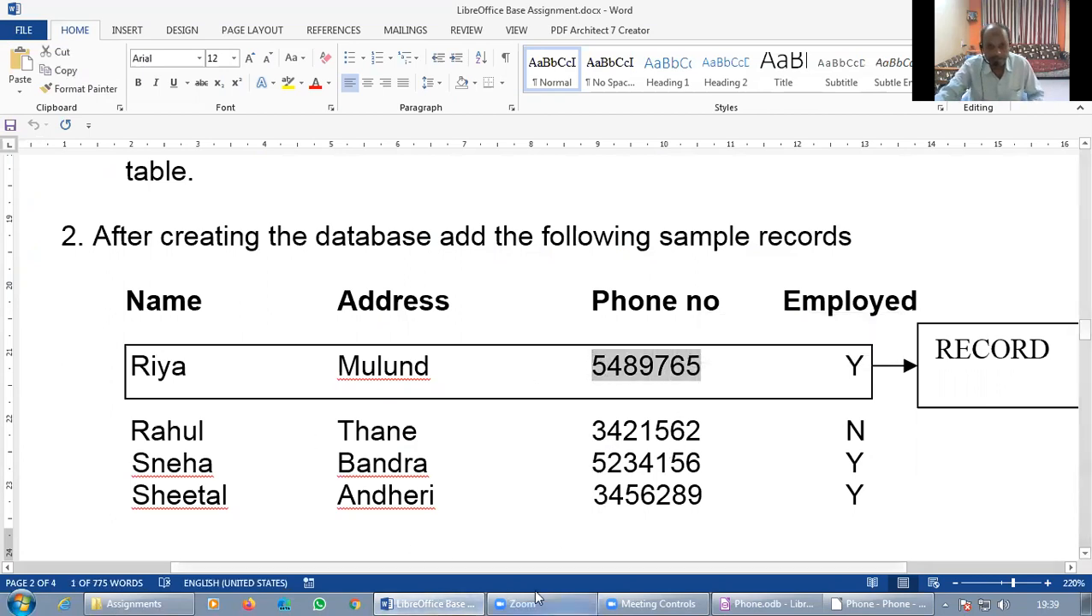
{"action": "left_click", "coordinate": [895, 597]}
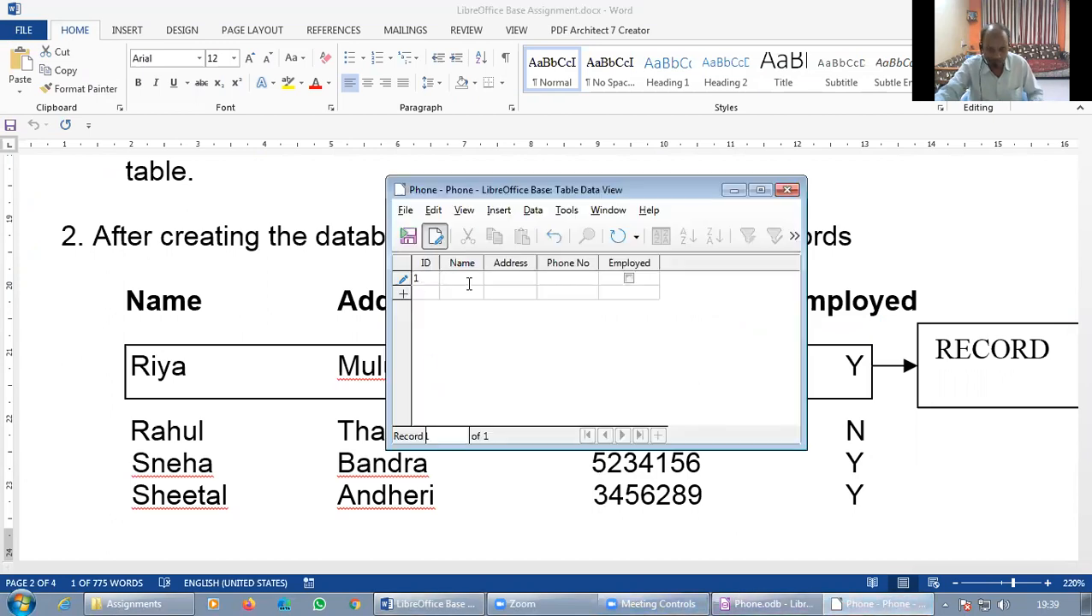
{"action": "type", "text": "Riy"}
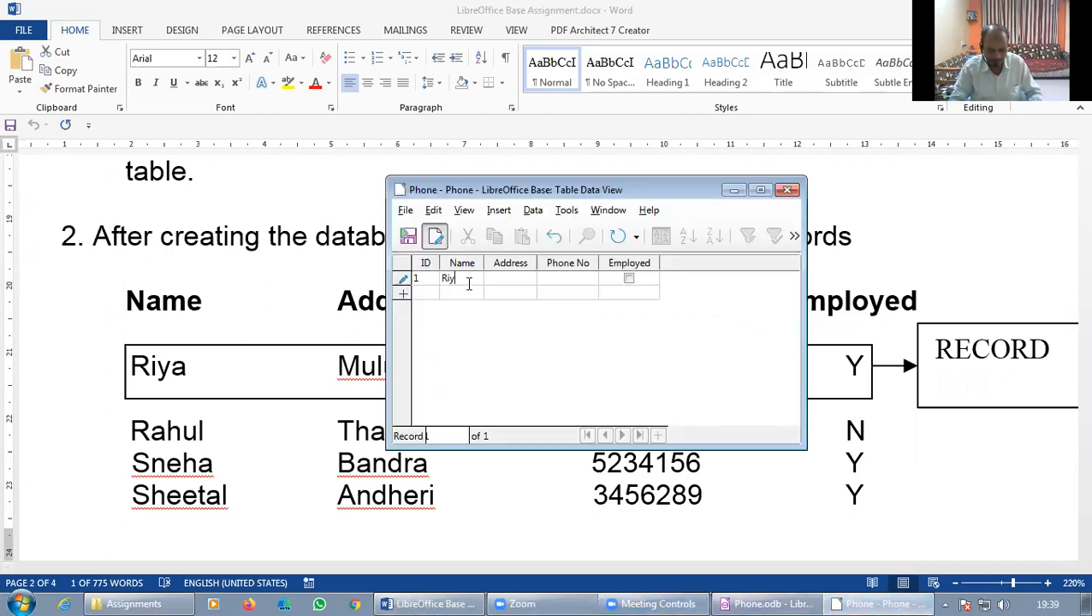
{"action": "type", "text": "a"}
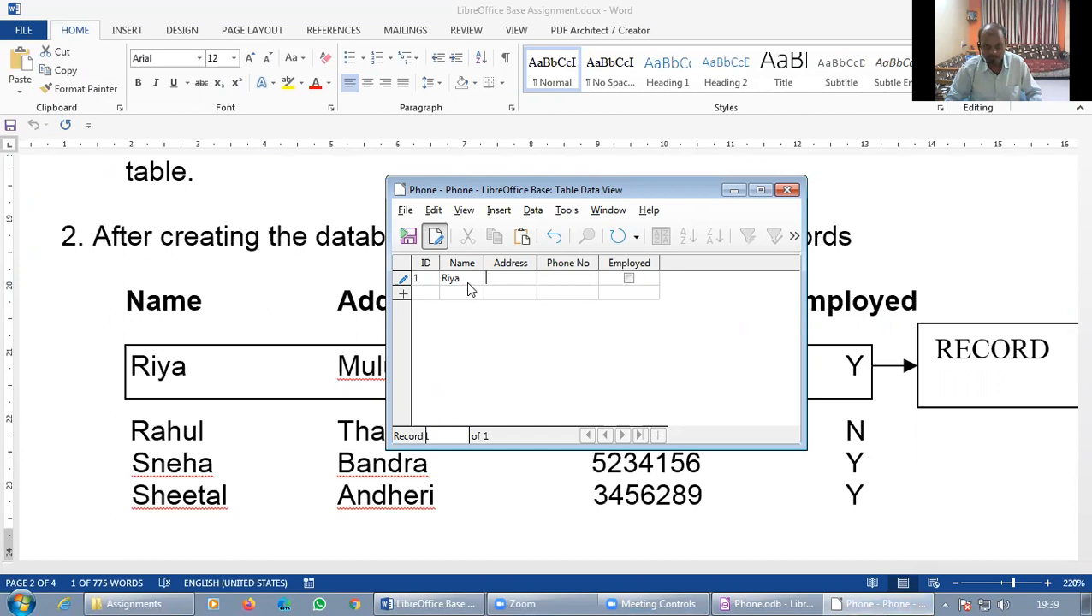
{"action": "type", "text": "Mulund"}
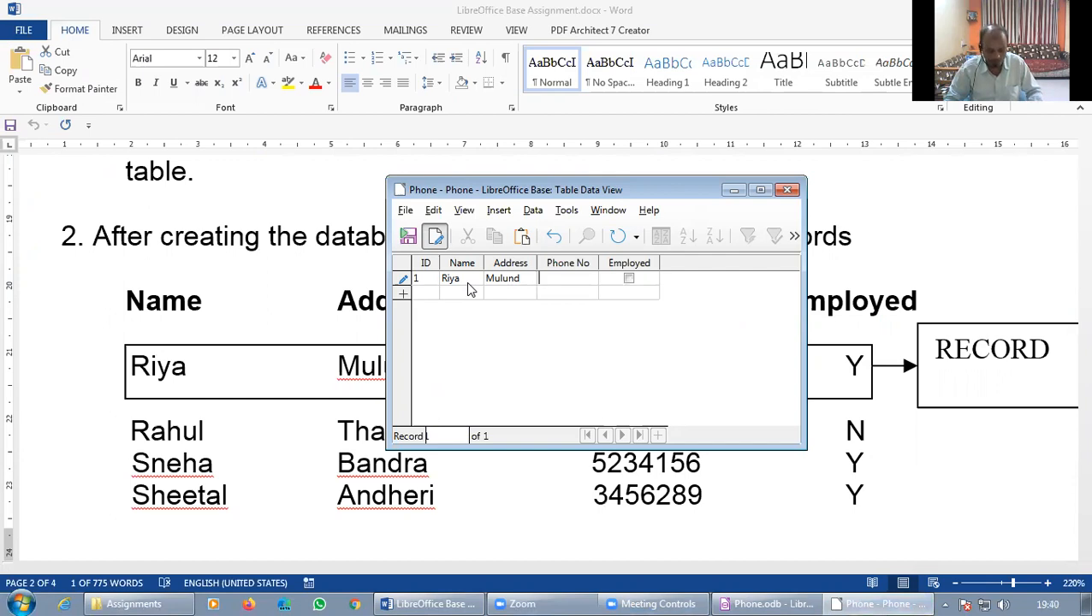
{"action": "type", "text": "5489765"}
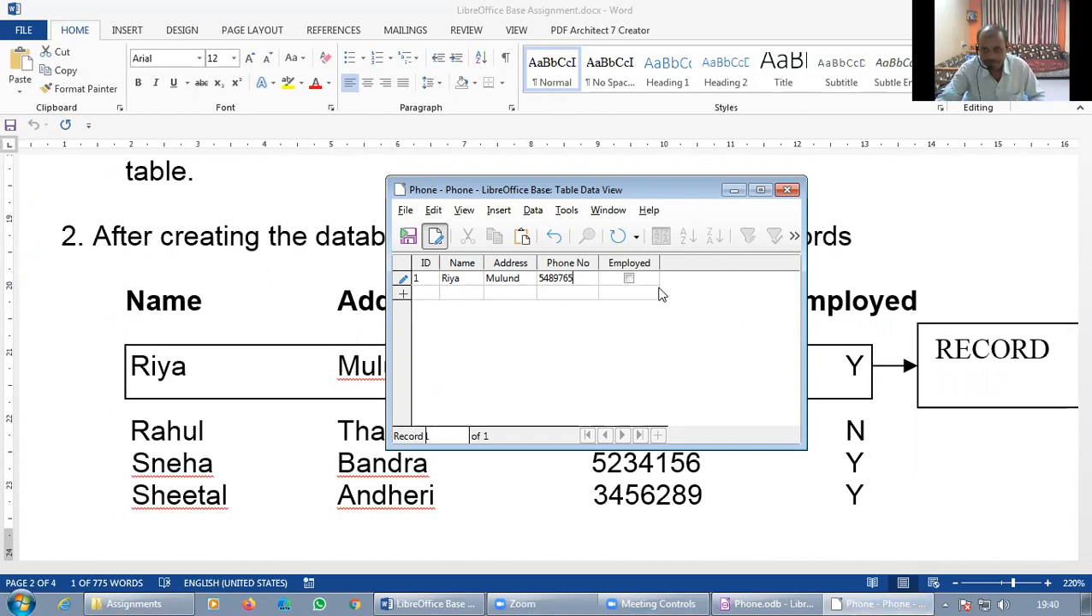
{"action": "left_click", "coordinate": [630, 280]}
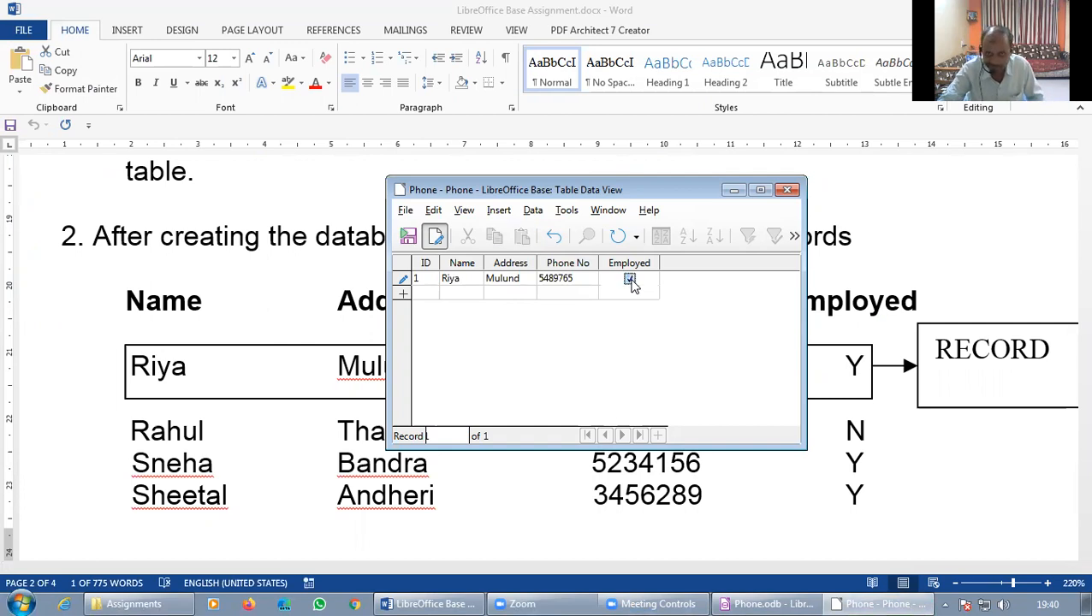
{"action": "key", "text": "Tab"}
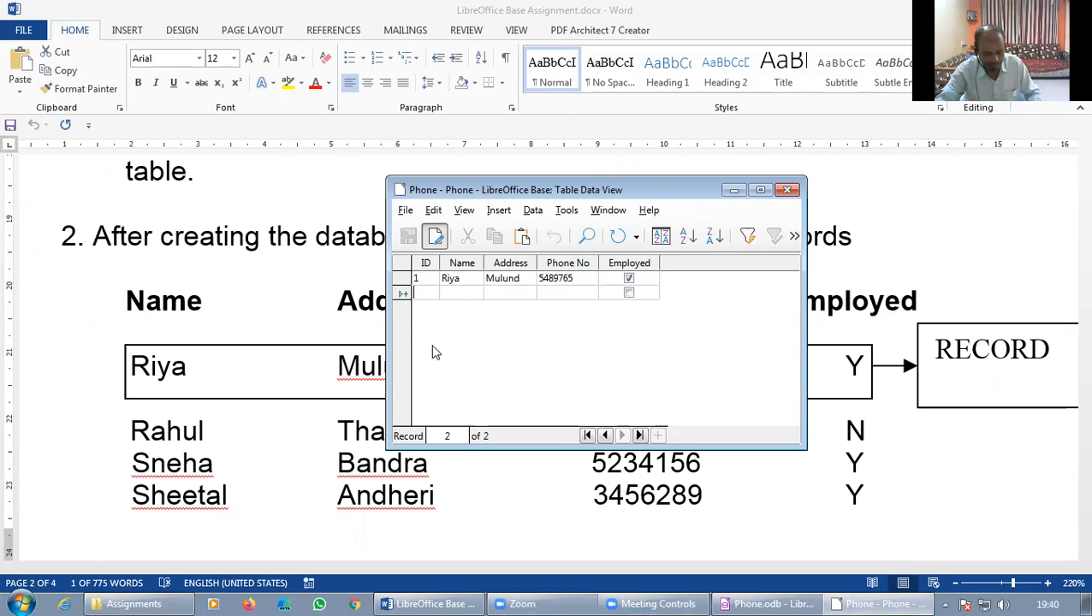
Add a record with ID 2 and the second sample person's name, address and phone number, leaving Employed unchecked
{"action": "type", "text": "2"}
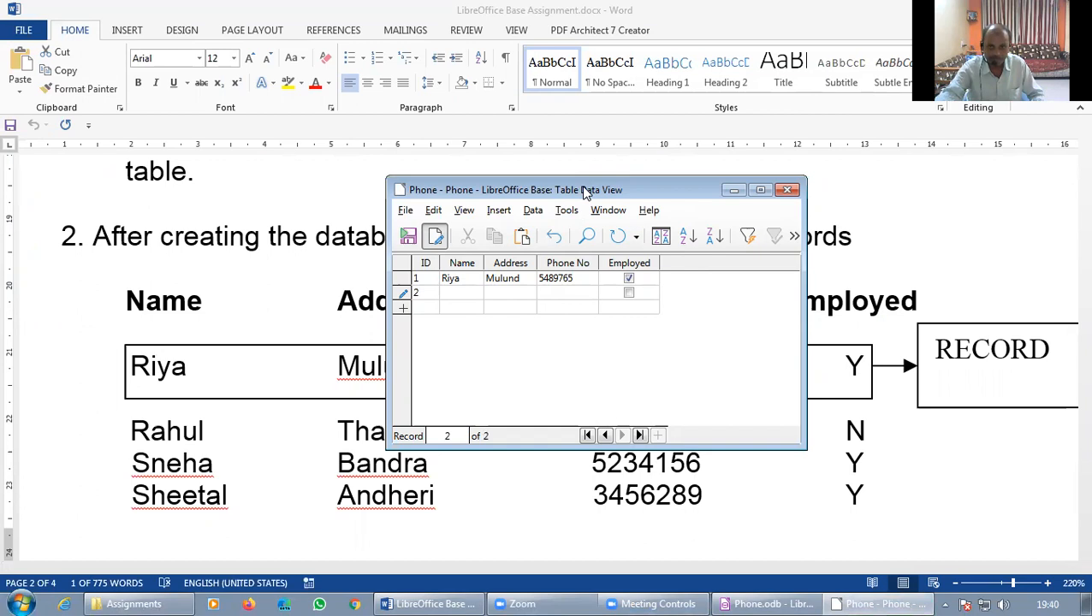
{"action": "left_click_drag", "start_coordinate": [585, 192], "coordinate": [591, 24]}
{"action": "type", "text": "Rahul"}
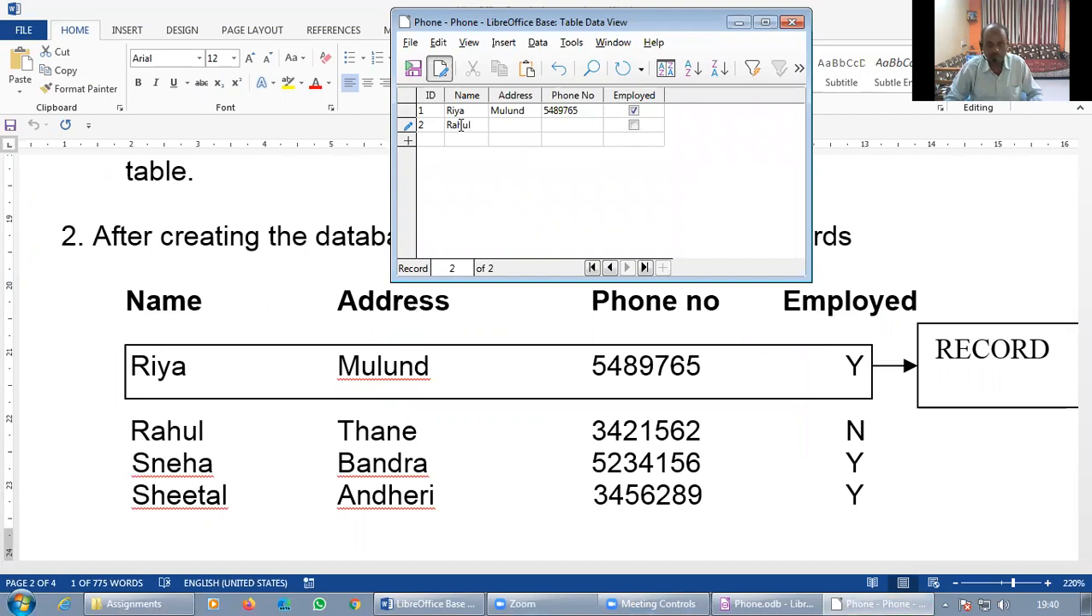
{"action": "key", "text": "Tab"}
{"action": "type", "text": "Thane"}
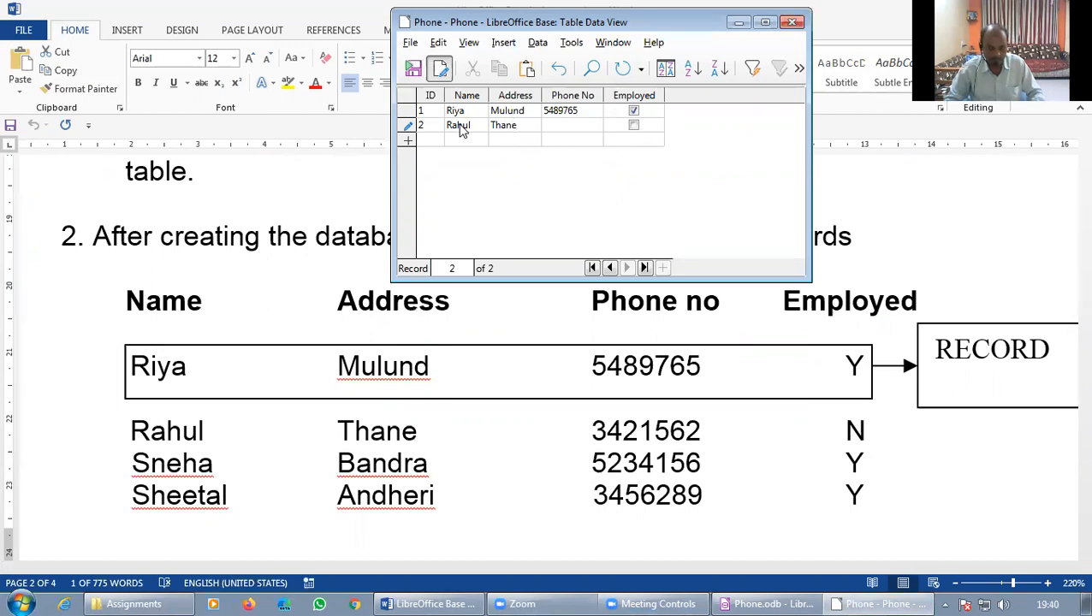
{"action": "key", "text": "Tab"}
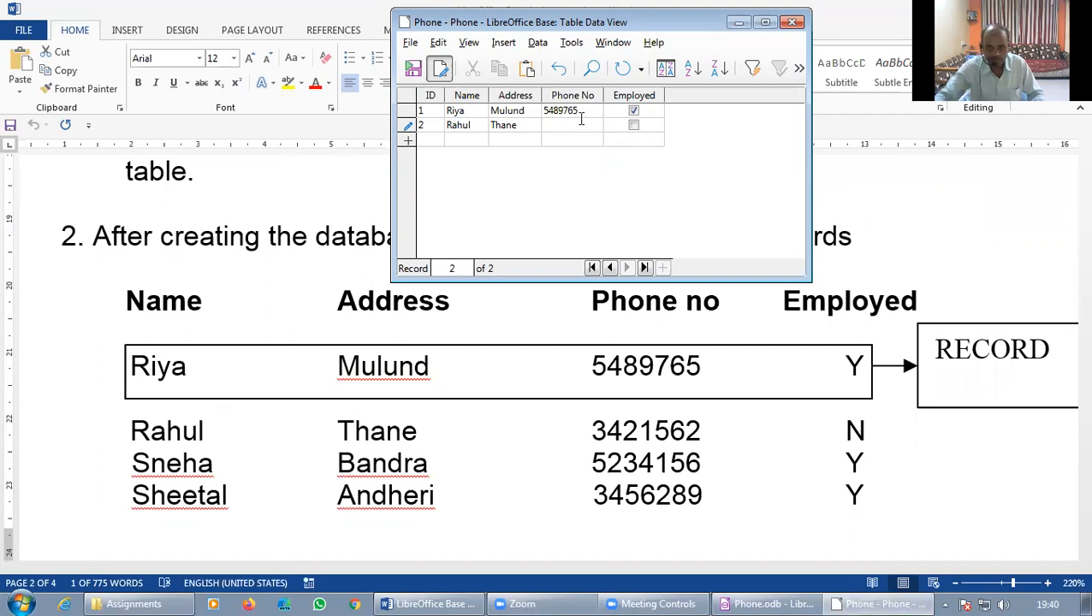
{"action": "type", "text": "34"}
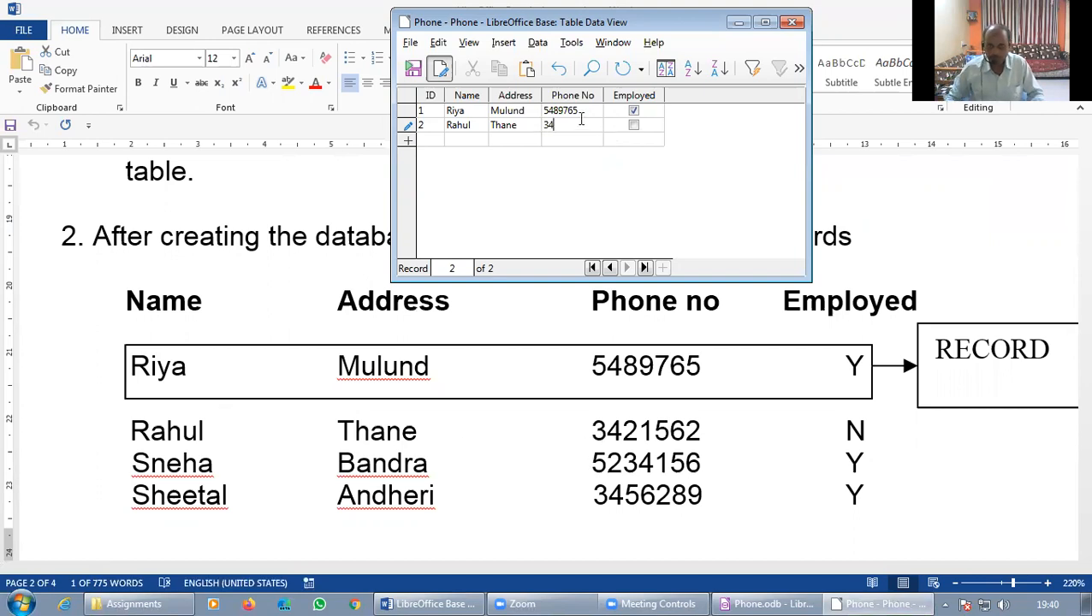
{"action": "type", "text": "21562"}
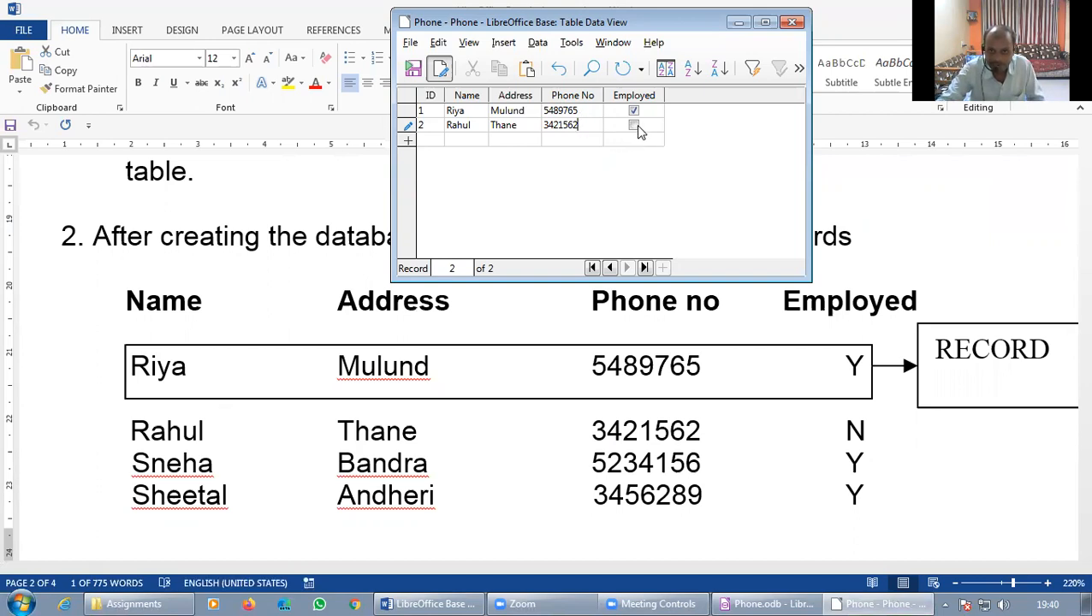
{"action": "key", "text": "Tab"}
{"action": "key", "text": "Tab"}
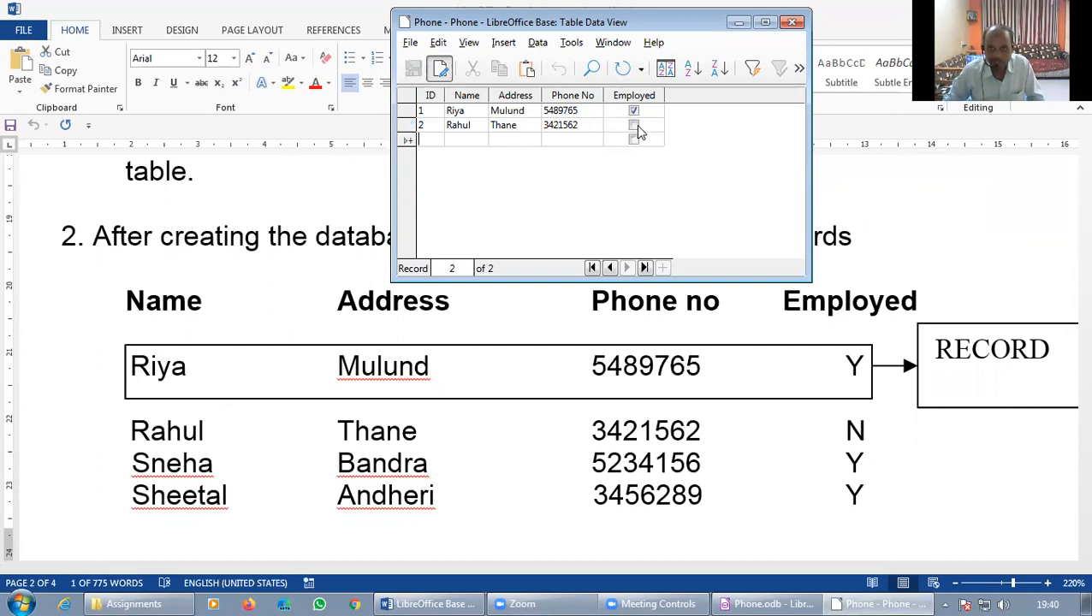
Add a record with ID 3 and the third sample person's name, address and phone number, and mark it as Employed
{"action": "type", "text": "3"}
{"action": "key", "text": "Tab"}
{"action": "type", "text": "Sneha"}
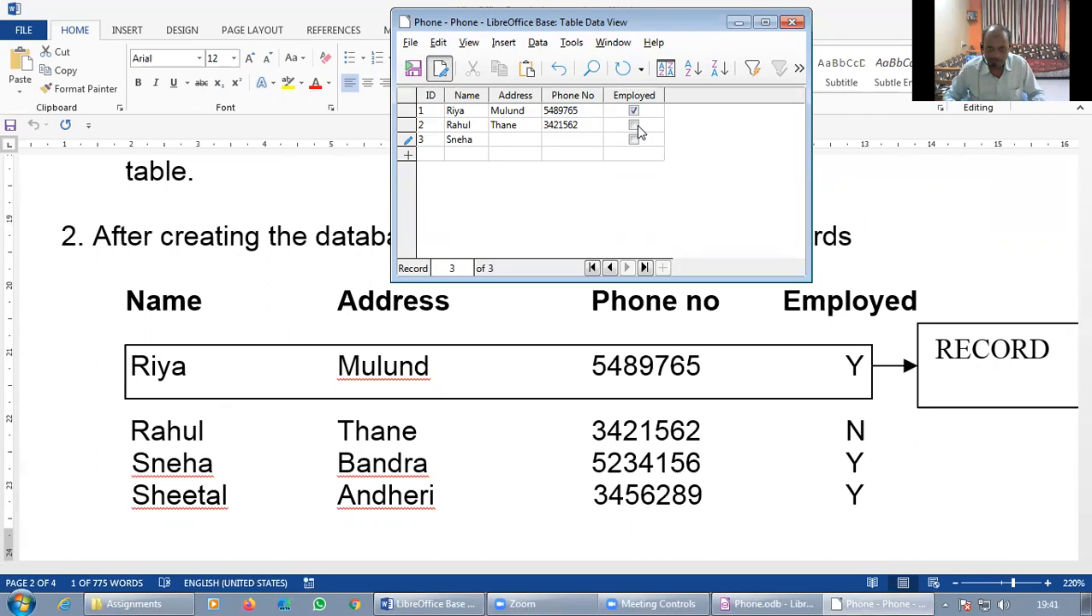
{"action": "type", "text": "Ba"}
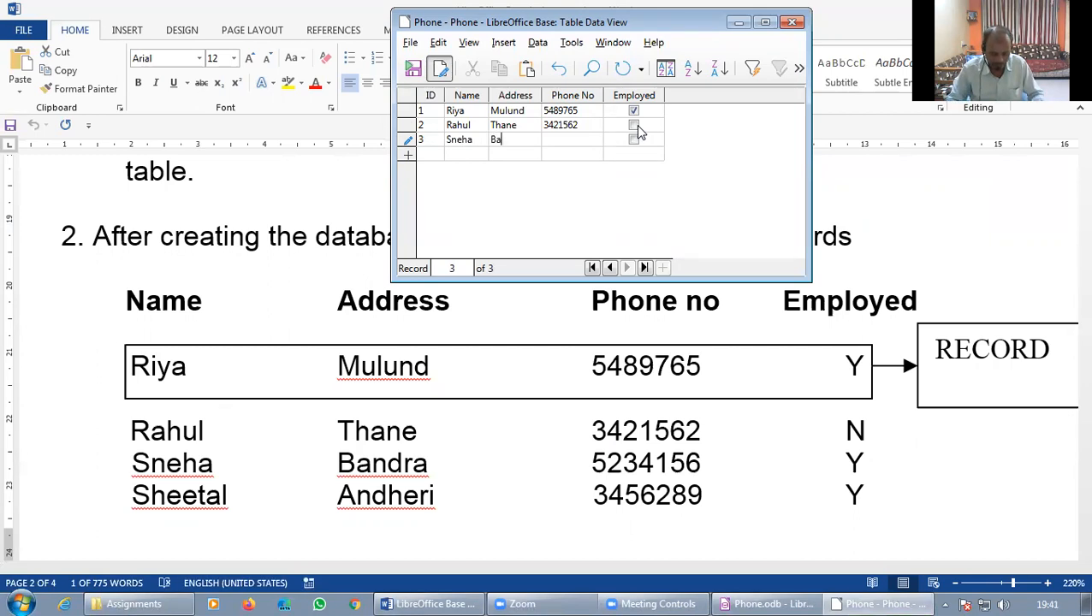
{"action": "type", "text": "ndra"}
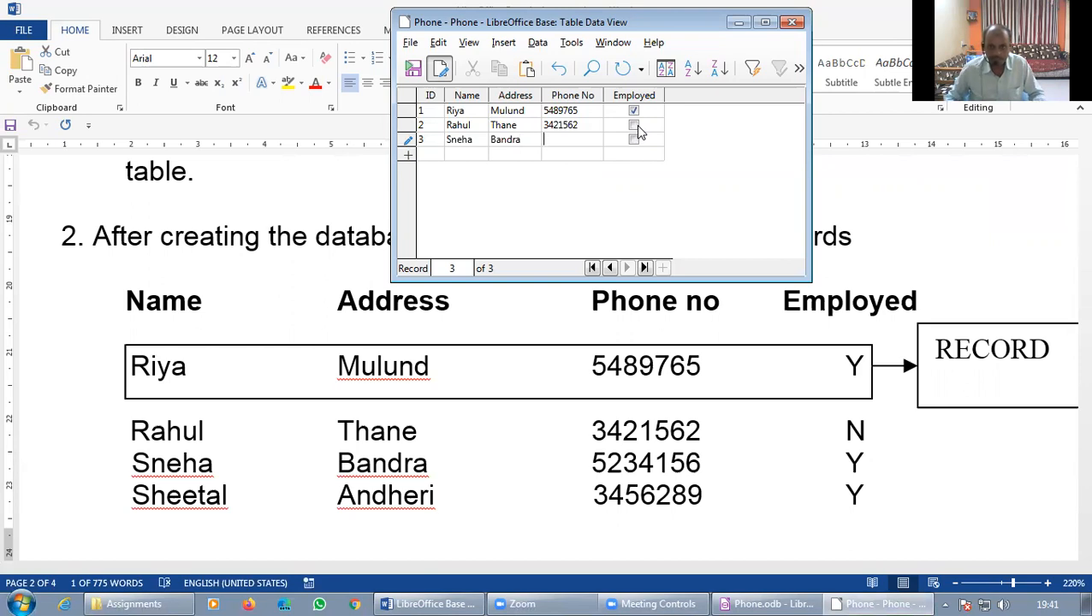
{"action": "type", "text": "5234"}
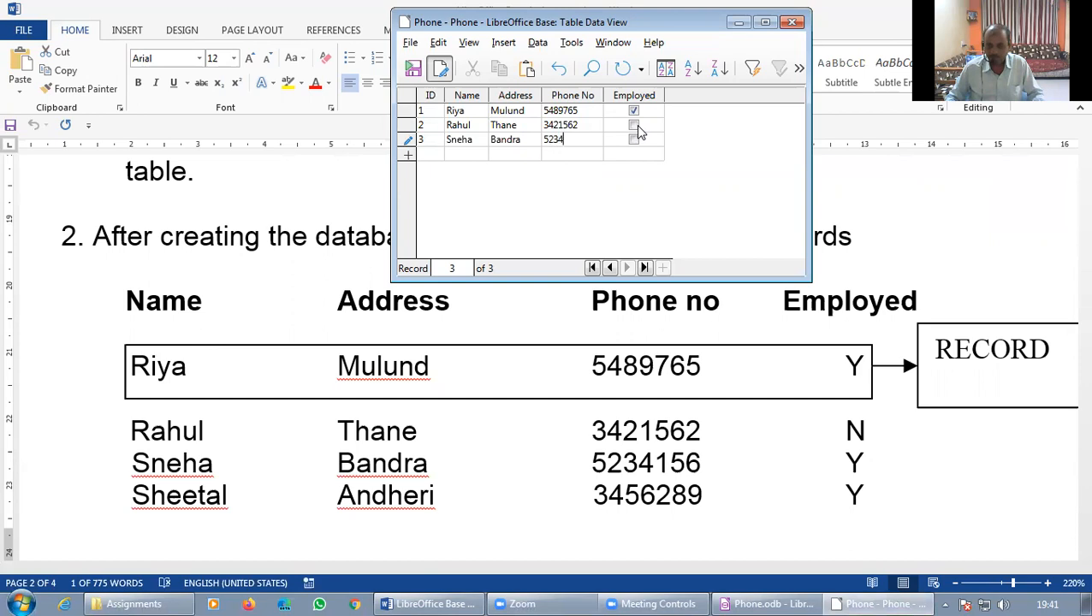
{"action": "type", "text": "156"}
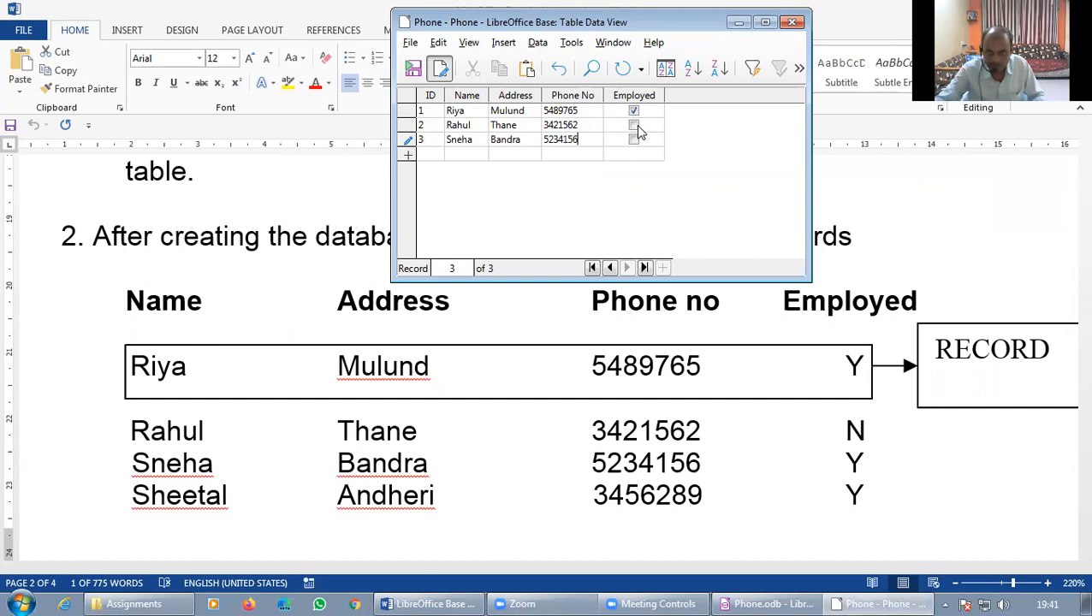
{"action": "left_click", "coordinate": [635, 139]}
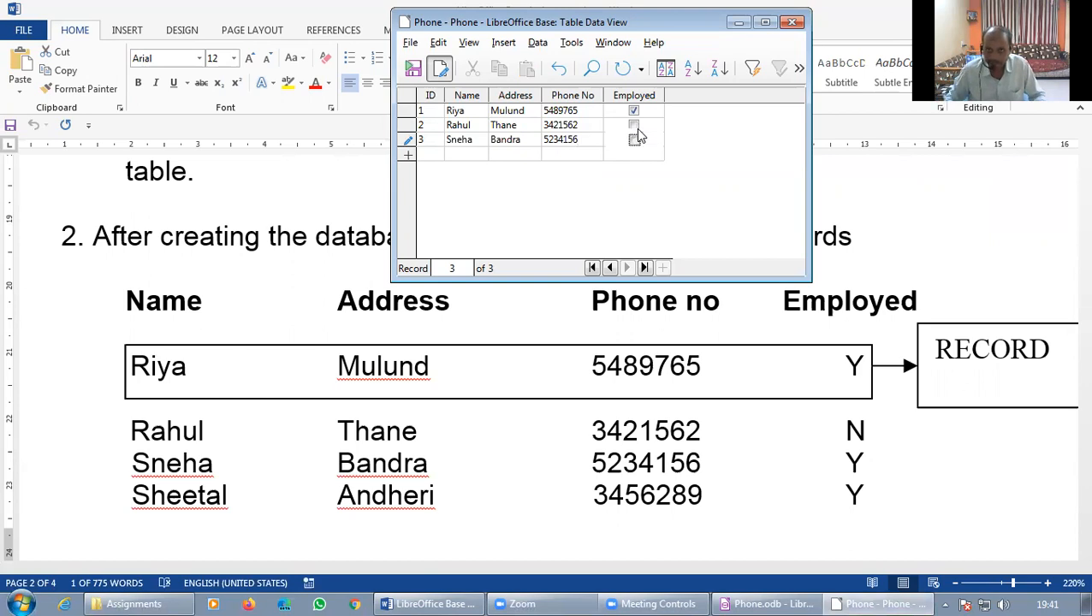
{"action": "left_click", "coordinate": [635, 138]}
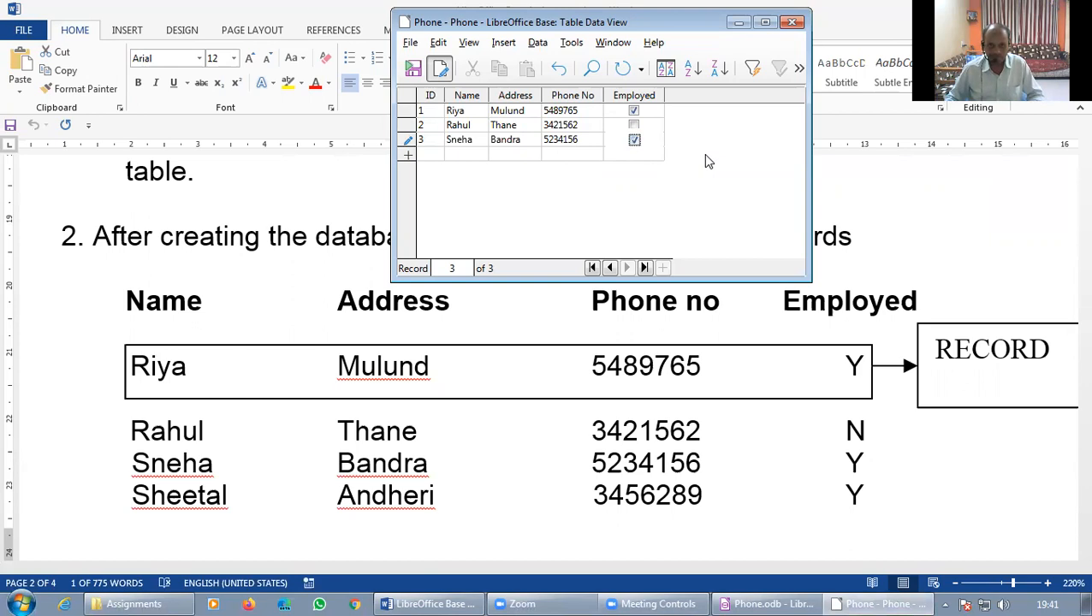
{"action": "key", "text": "Tab"}
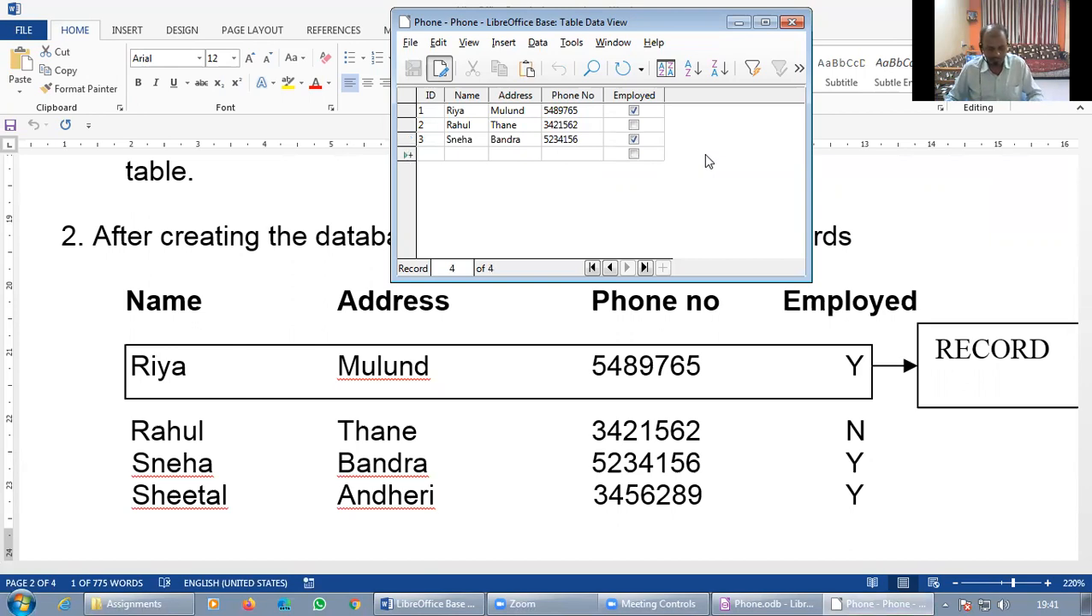
Add a record with ID 4 and the fourth sample person's name, address and phone number, and mark it as Employed
{"action": "type", "text": "4"}
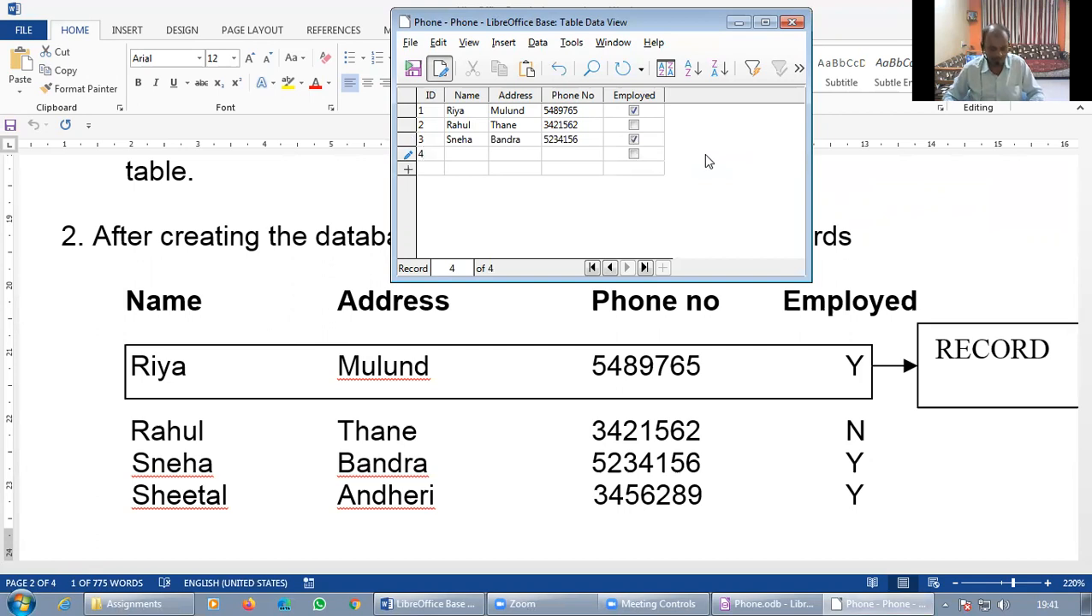
{"action": "type", "text": "Sh"}
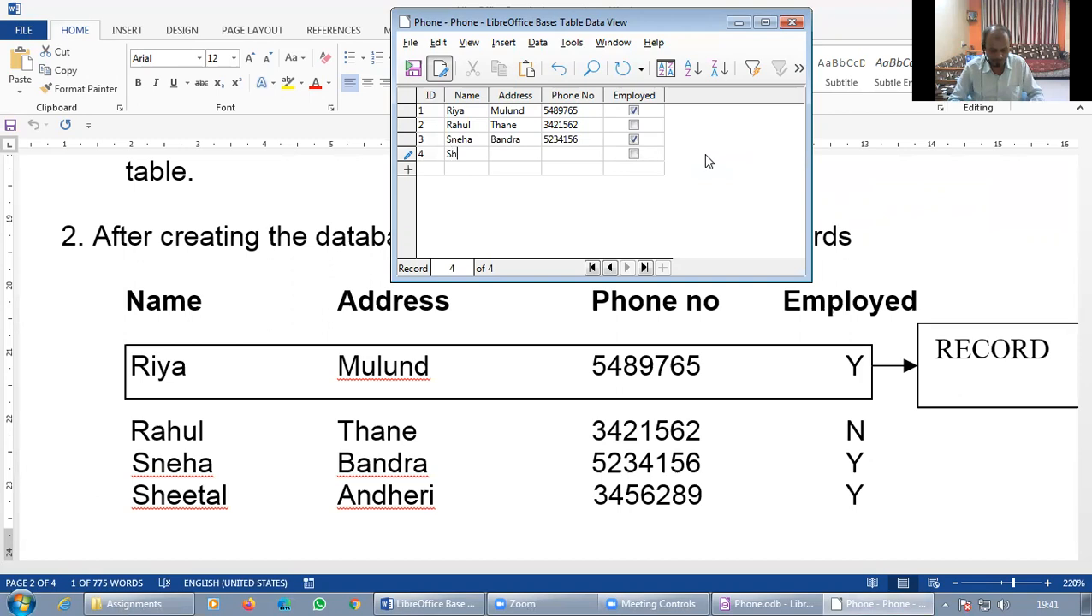
{"action": "type", "text": "eetal"}
{"action": "type", "text": "Andh"}
{"action": "type", "text": "eri"}
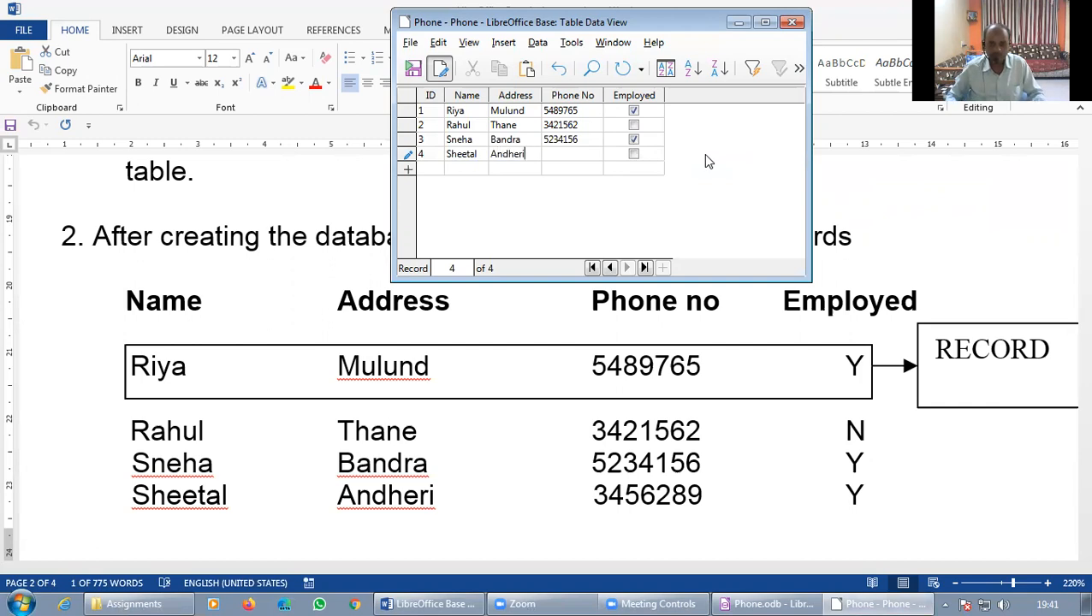
{"action": "key", "text": "Tab"}
{"action": "type", "text": "34"}
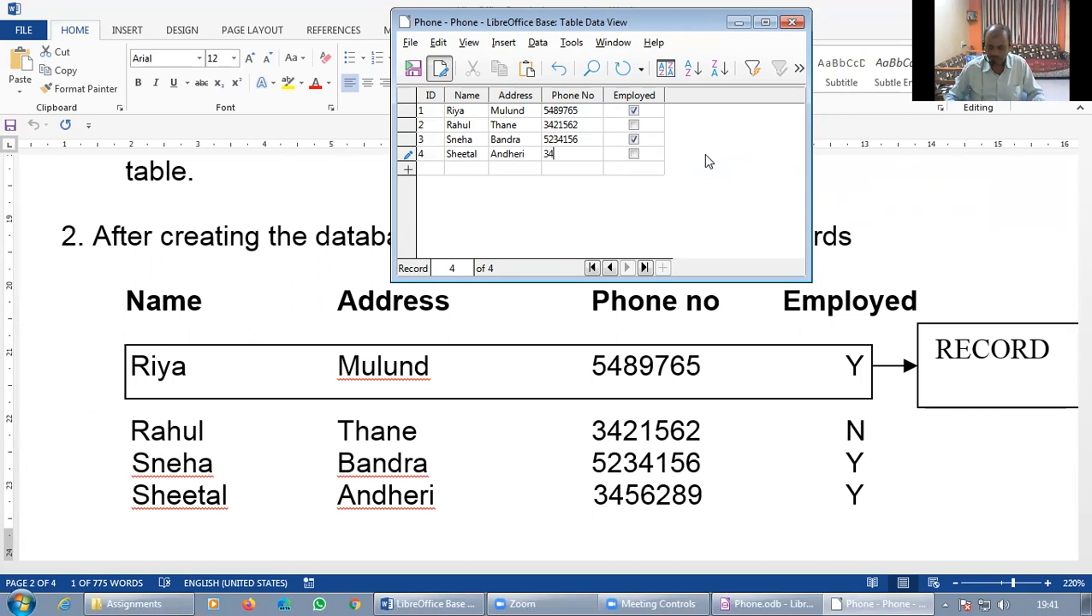
{"action": "type", "text": "5689"}
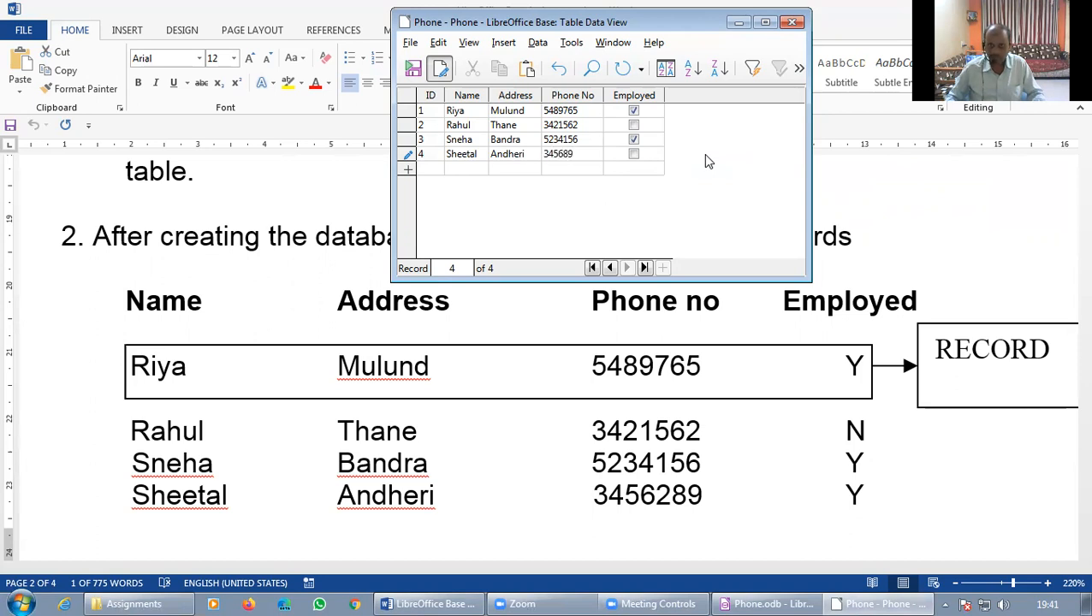
{"action": "key", "text": "Tab"}
{"action": "key", "text": "space"}
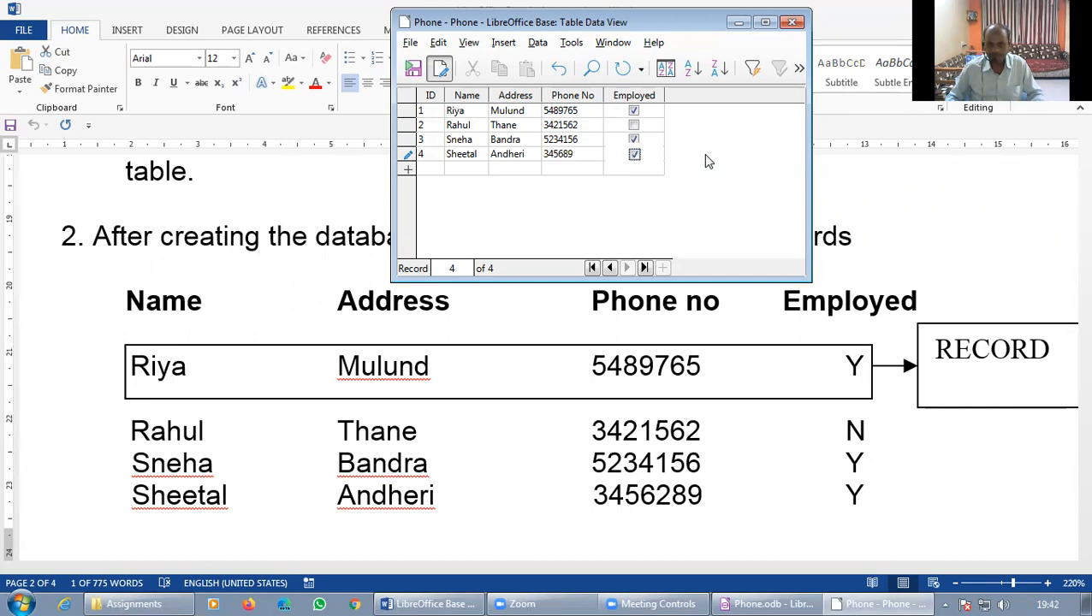
{"action": "key", "text": "Tab"}
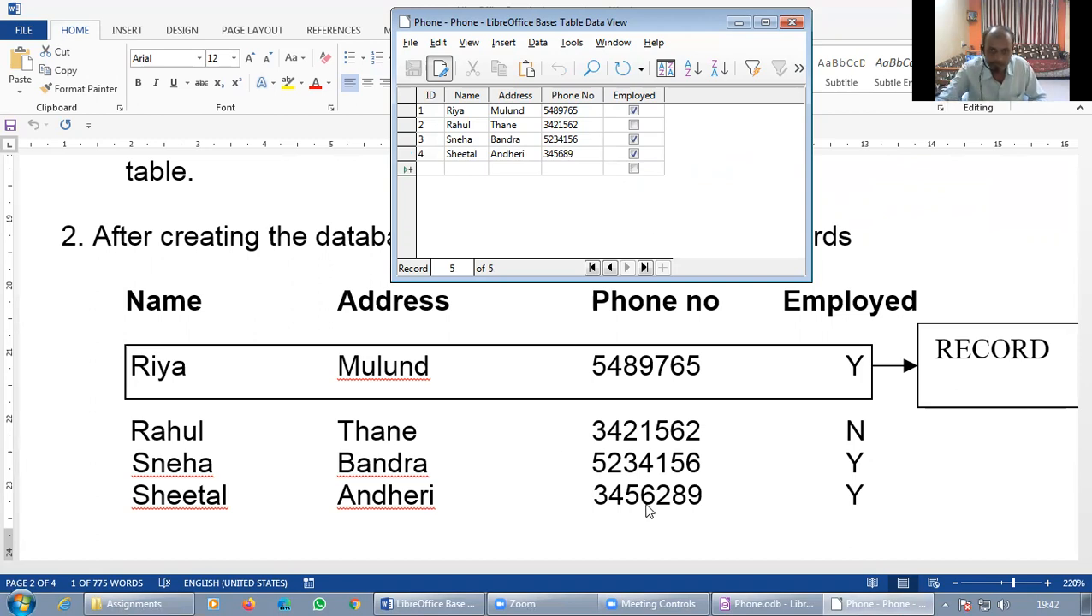
Find the last two sample records in the Word assignment and return to the Phone table's data view
{"action": "left_click", "coordinate": [560, 489]}
{"action": "scroll", "coordinate": [529, 489], "scroll_direction": "down", "scroll_amount": 5}
{"action": "scroll", "coordinate": [522, 490], "scroll_direction": "down", "scroll_amount": 4}
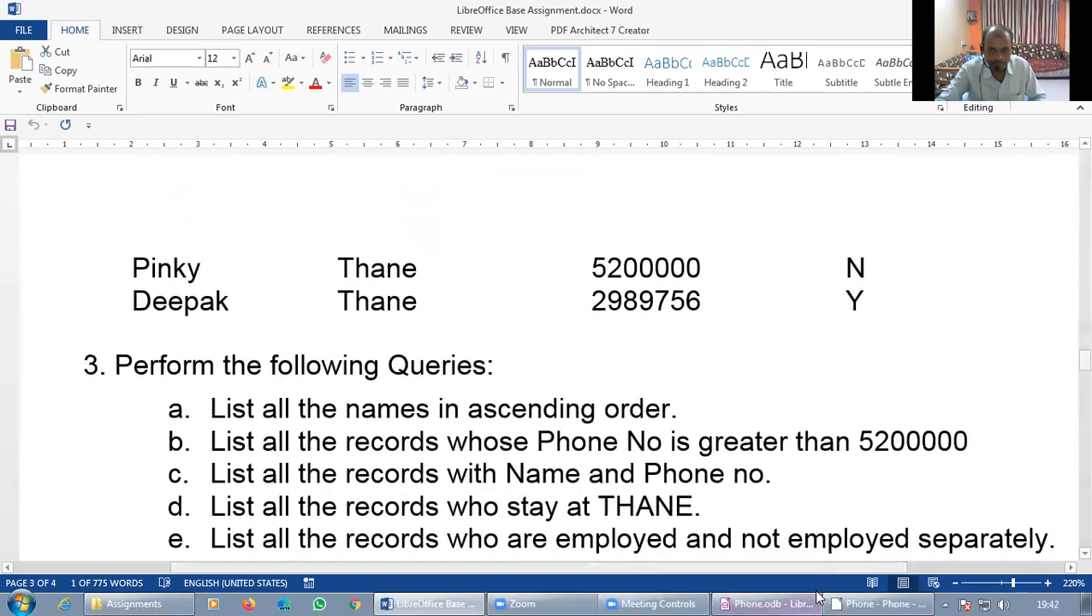
{"action": "mouse_move", "coordinate": [818, 597]}
{"action": "left_click", "coordinate": [848, 568]}
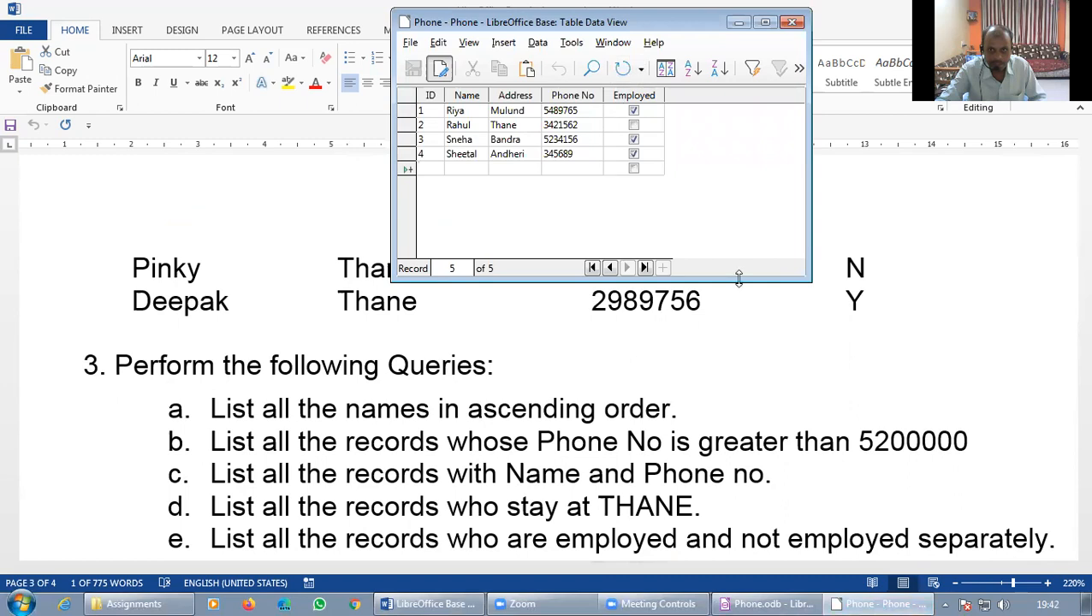
{"action": "left_click", "coordinate": [848, 374]}
{"action": "scroll", "coordinate": [846, 370], "scroll_direction": "up", "scroll_amount": 3}
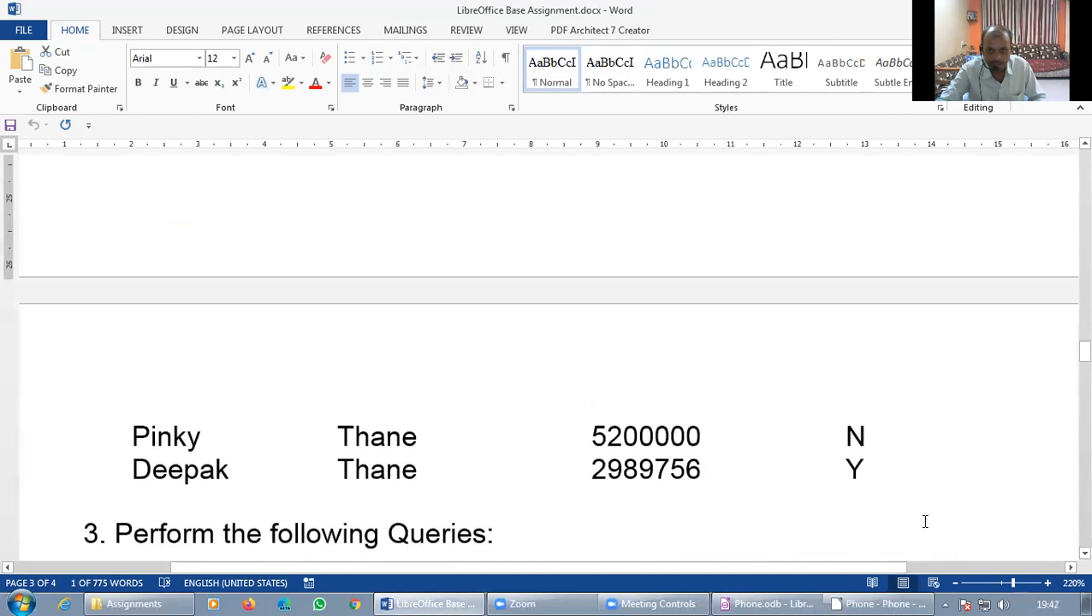
{"action": "left_click", "coordinate": [886, 604]}
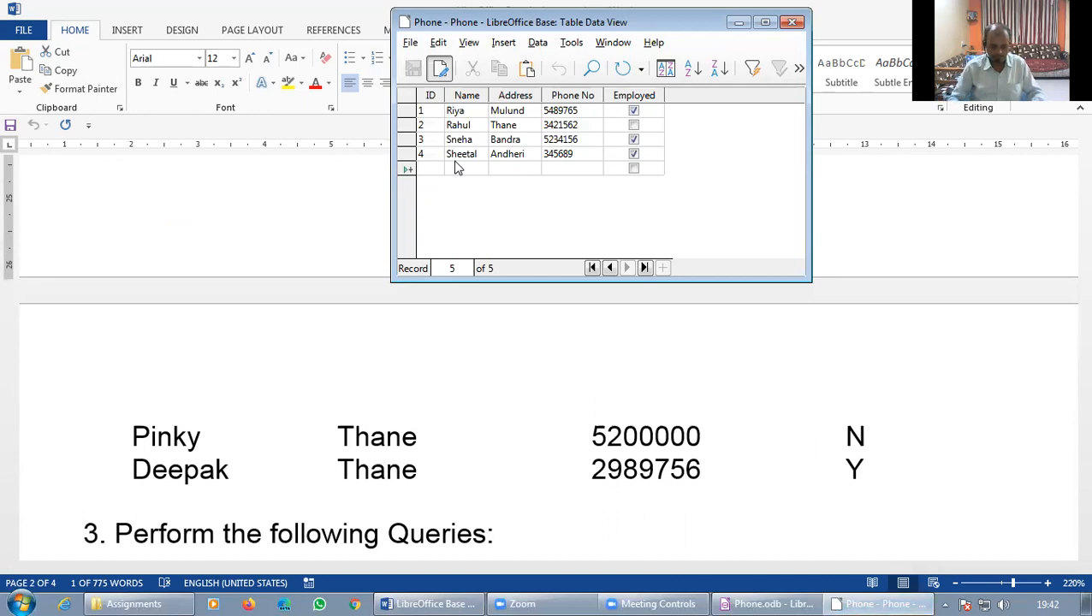
Add a record with ID 5 and the fifth sample person's name, address and phone number
{"action": "type", "text": "Pinky"}
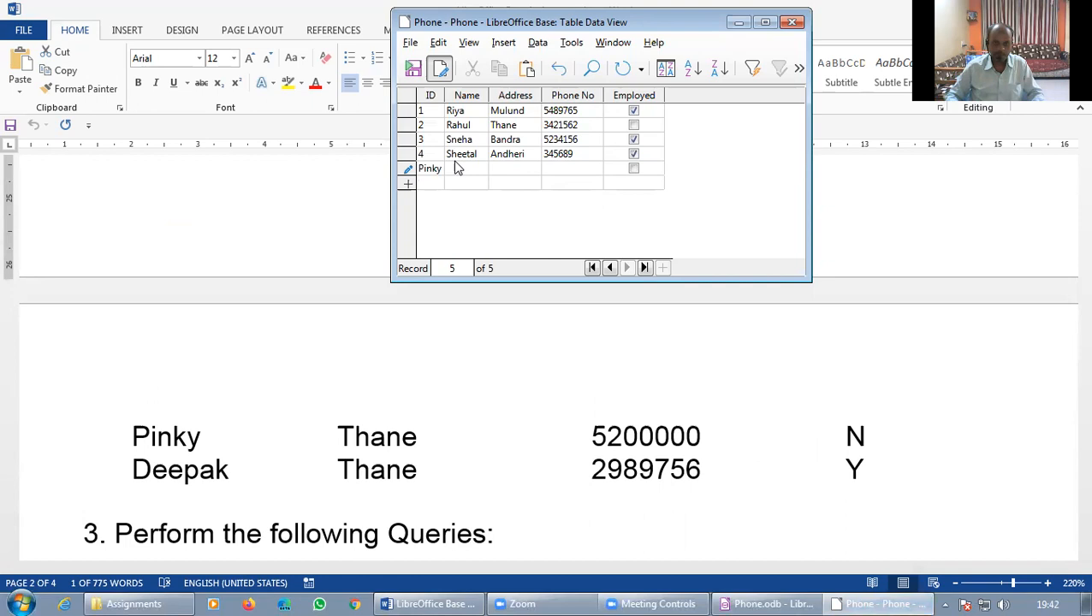
{"action": "key", "text": "Tab"}
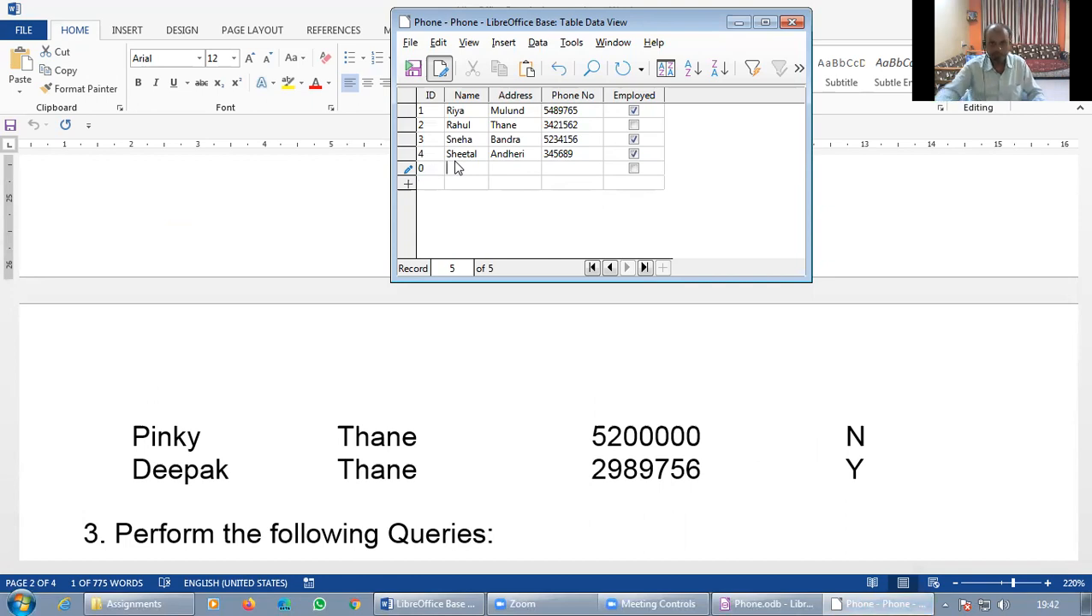
{"action": "double_click", "coordinate": [424, 169]}
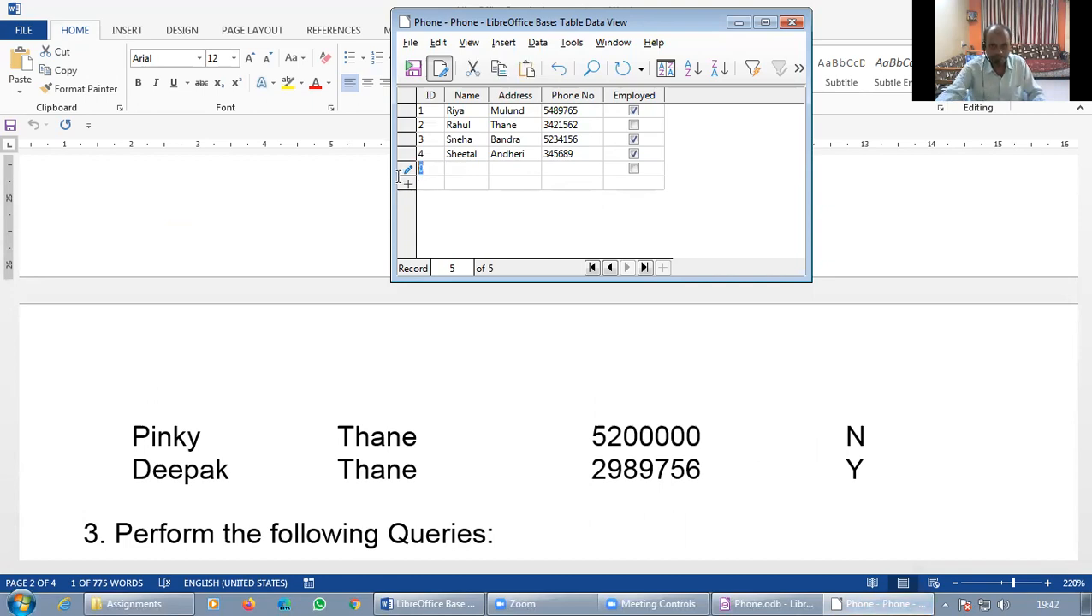
{"action": "type", "text": "5"}
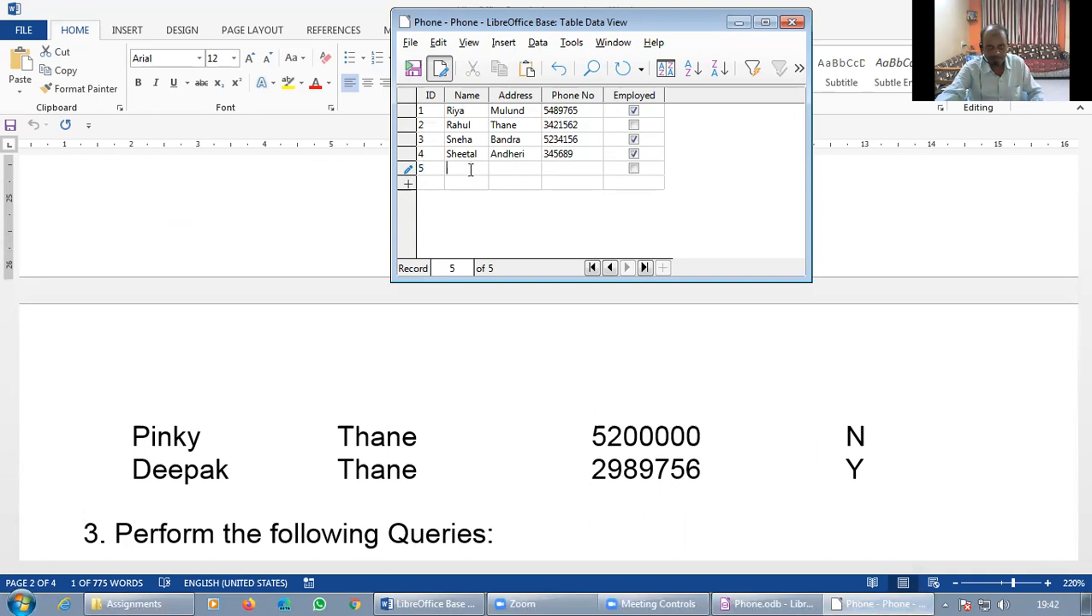
{"action": "left_click", "coordinate": [470, 169]}
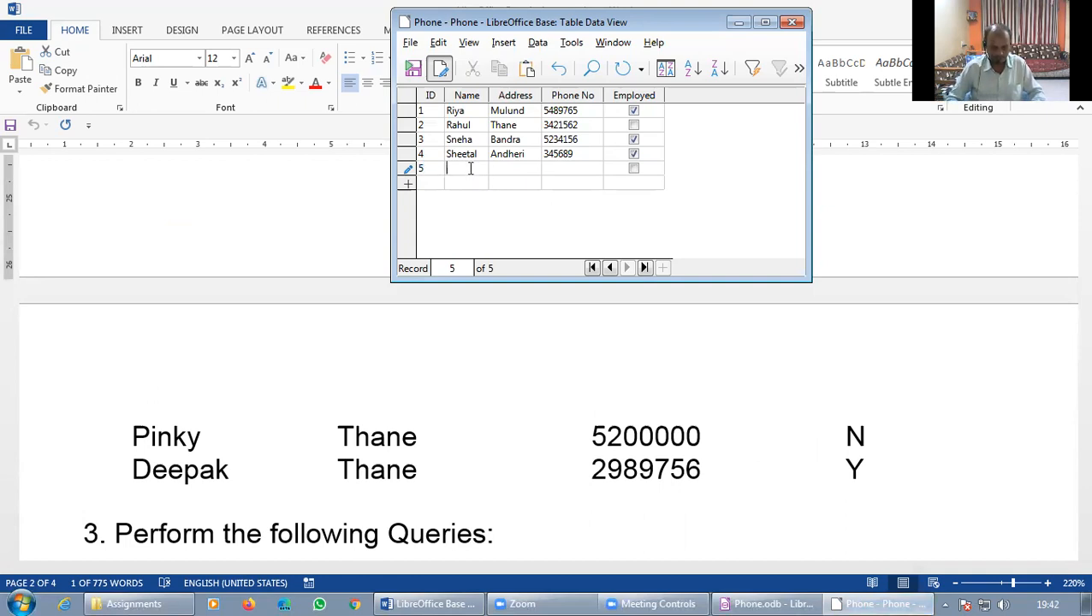
{"action": "type", "text": "Pin"}
{"action": "type", "text": "ky"}
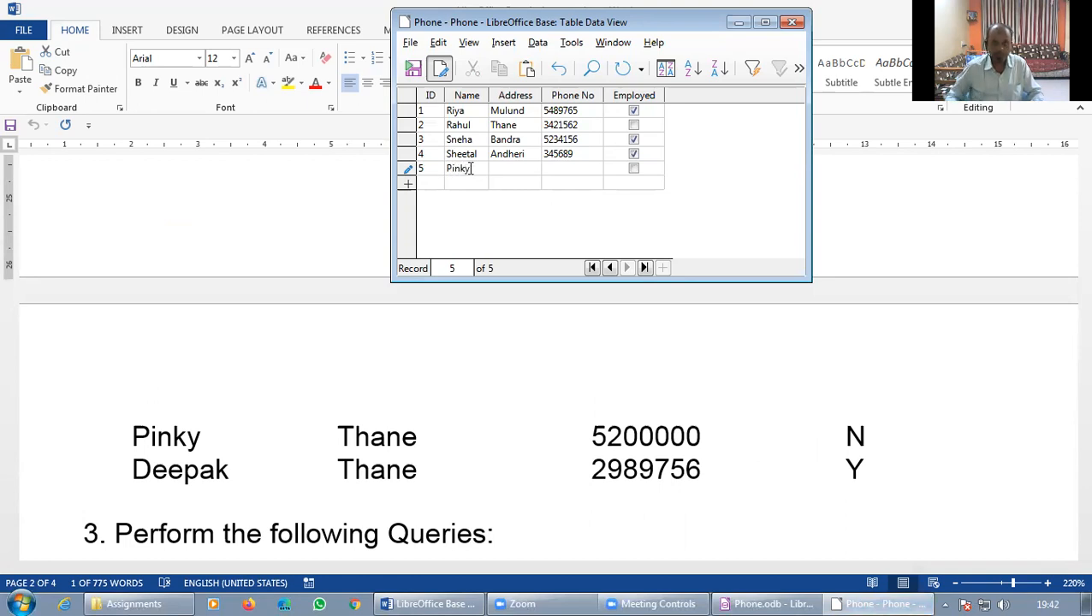
{"action": "key", "text": "Tab"}
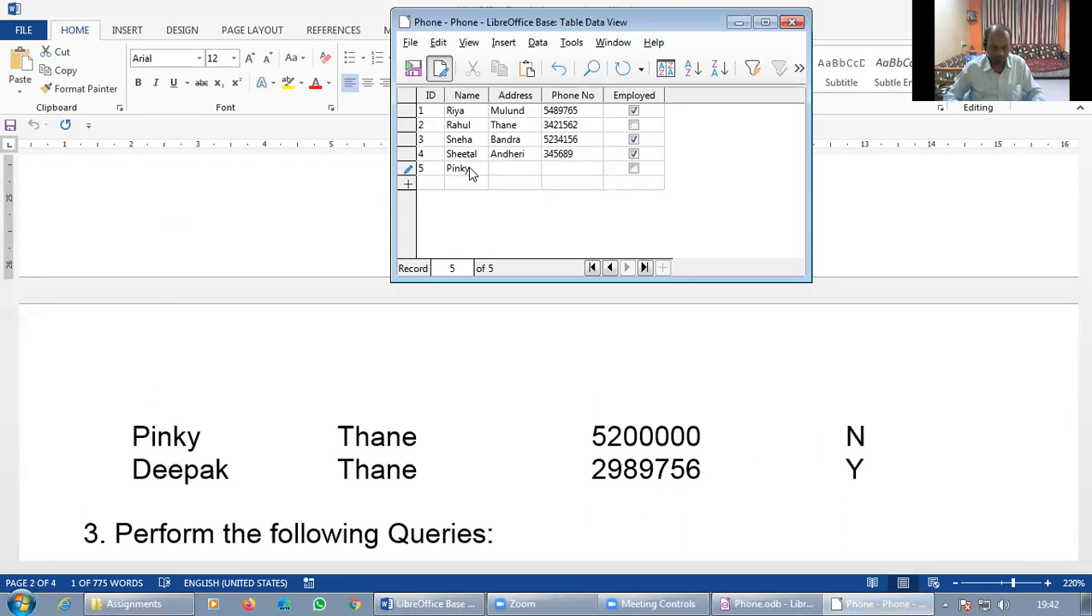
{"action": "type", "text": "Thane"}
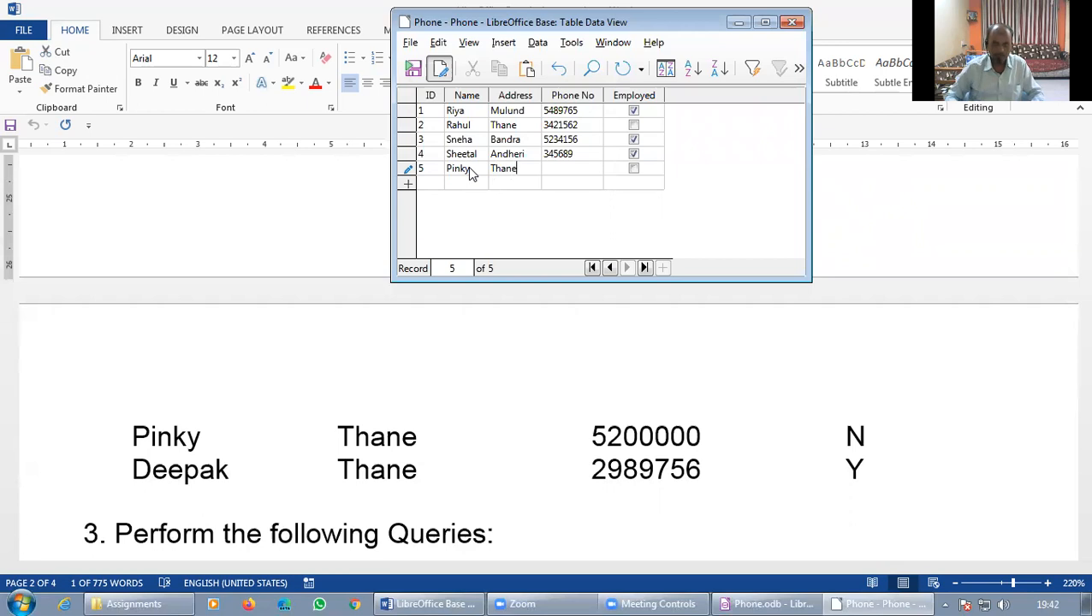
{"action": "key", "text": "Tab"}
{"action": "type", "text": "52000"}
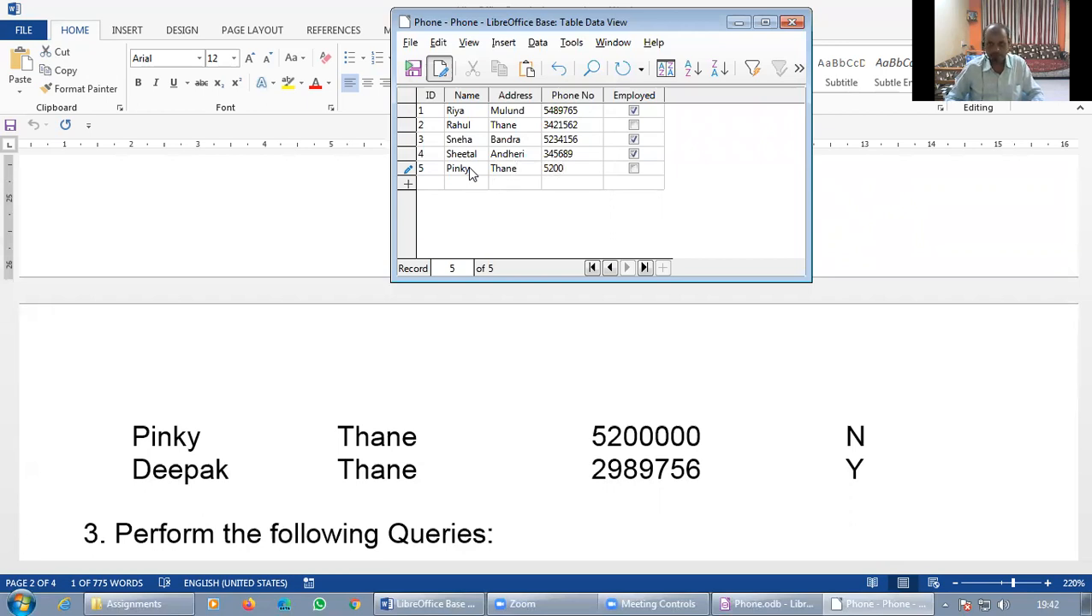
{"action": "type", "text": "00"}
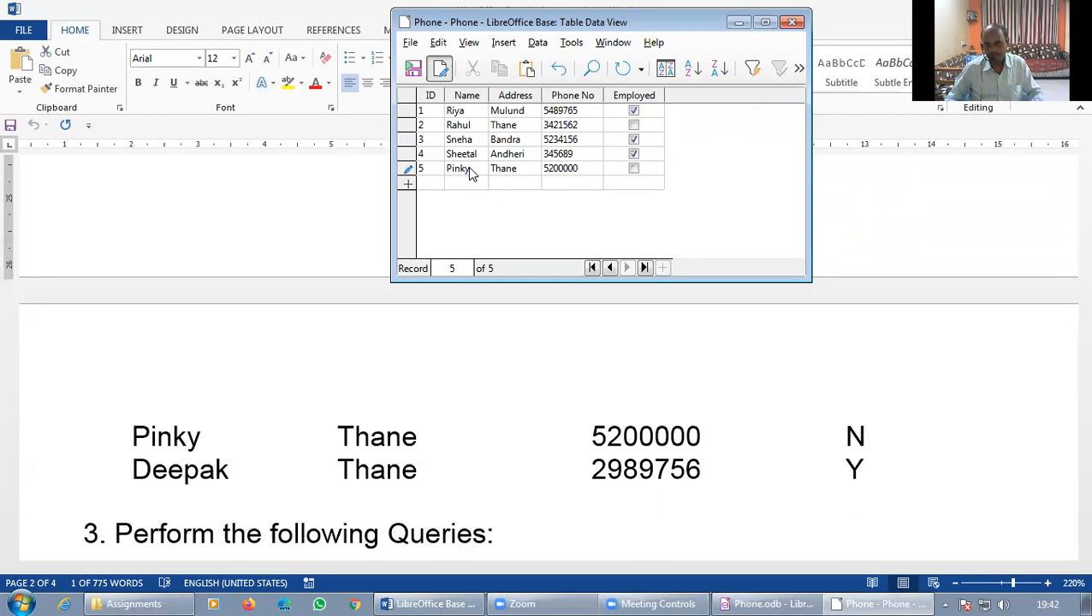
Append the digit 4 to the phone number in record 4 and leave Employed unchecked for record 5
{"action": "left_click", "coordinate": [582, 154]}
{"action": "left_click", "coordinate": [580, 154]}
{"action": "type", "text": "4"}
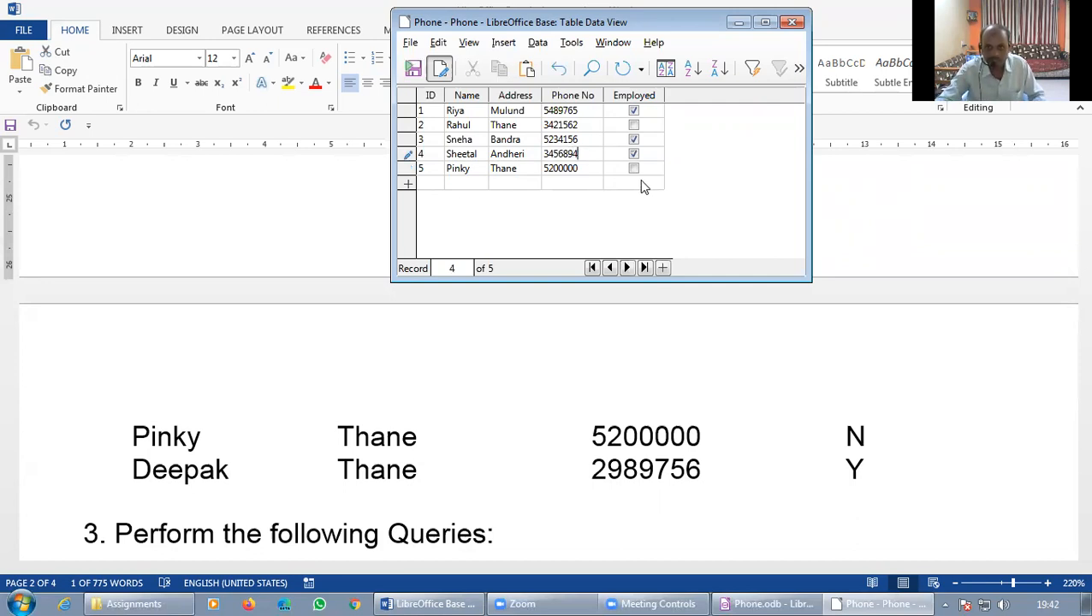
{"action": "left_click", "coordinate": [582, 170]}
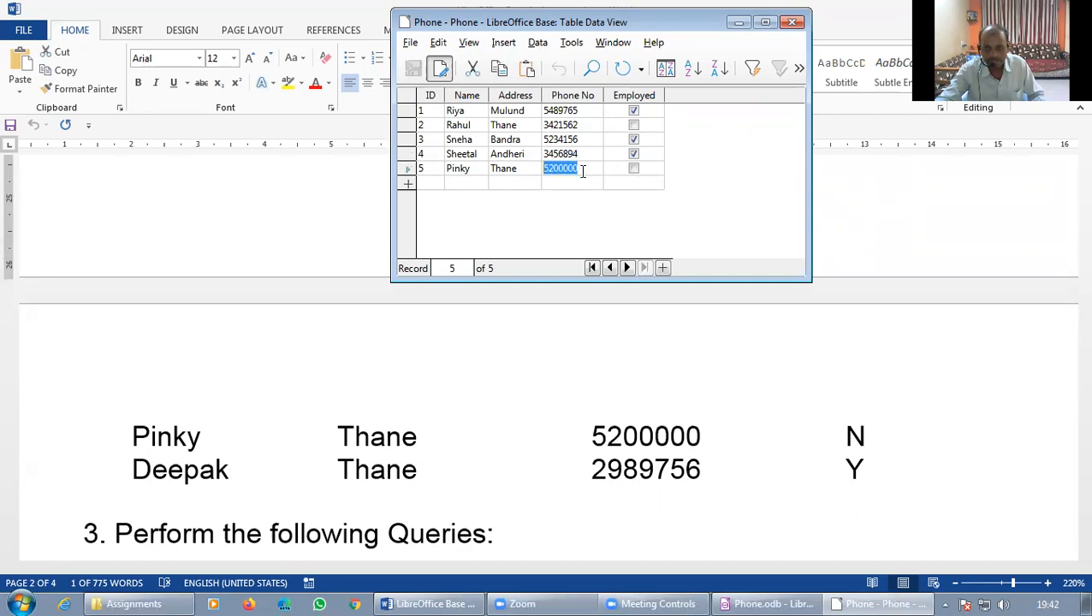
{"action": "key", "text": "Tab"}
{"action": "key", "text": "Tab"}
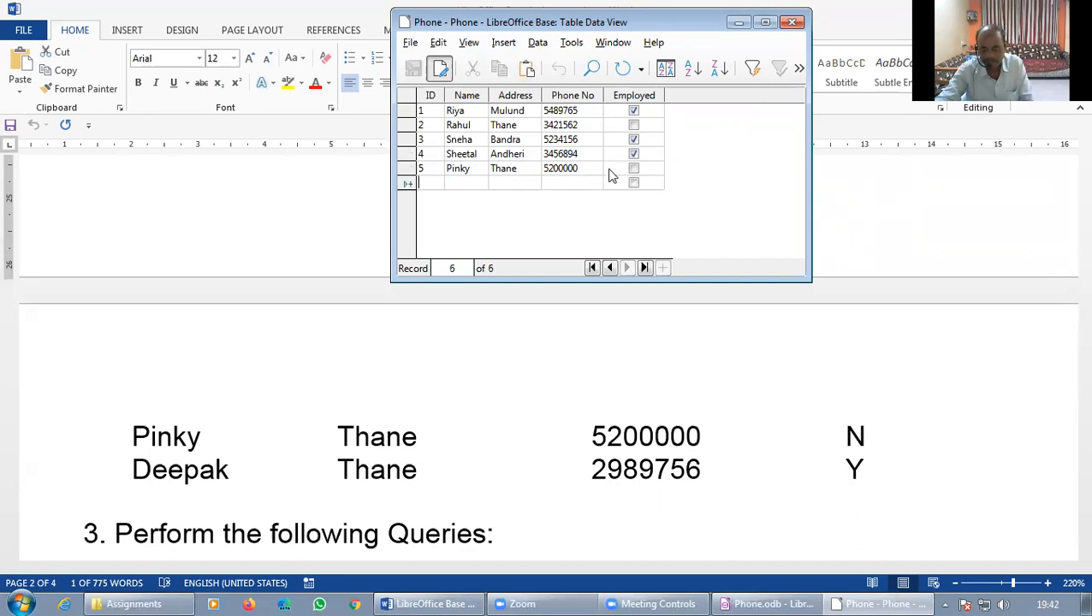
Add a record with ID 6 and the sixth sample person's name, address and phone number, mark it as Employed, and save it
{"action": "type", "text": "6"}
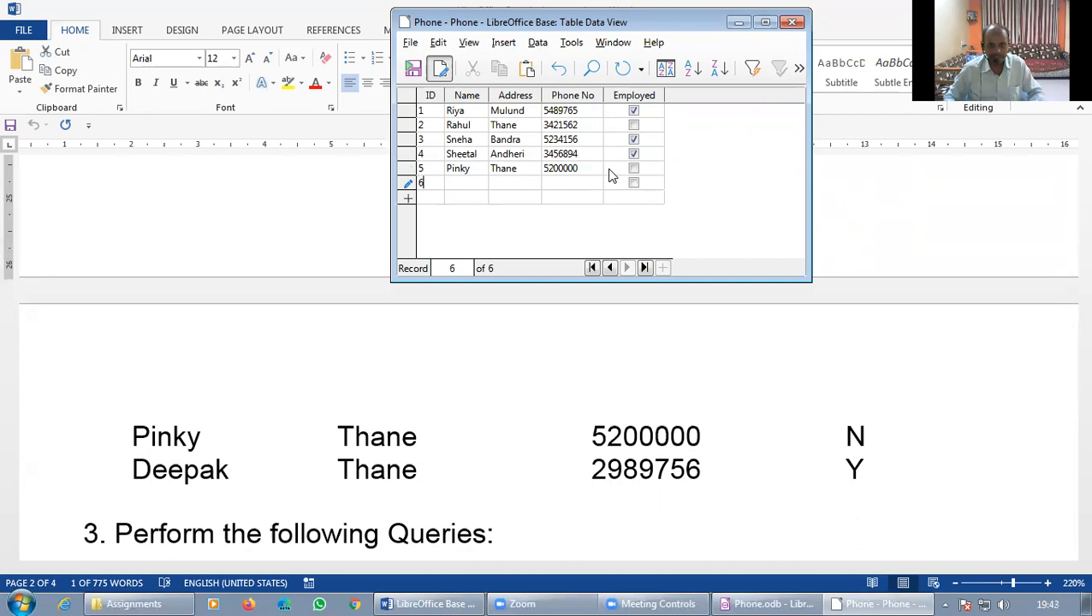
{"action": "key", "text": "Tab"}
{"action": "type", "text": "Deepak"}
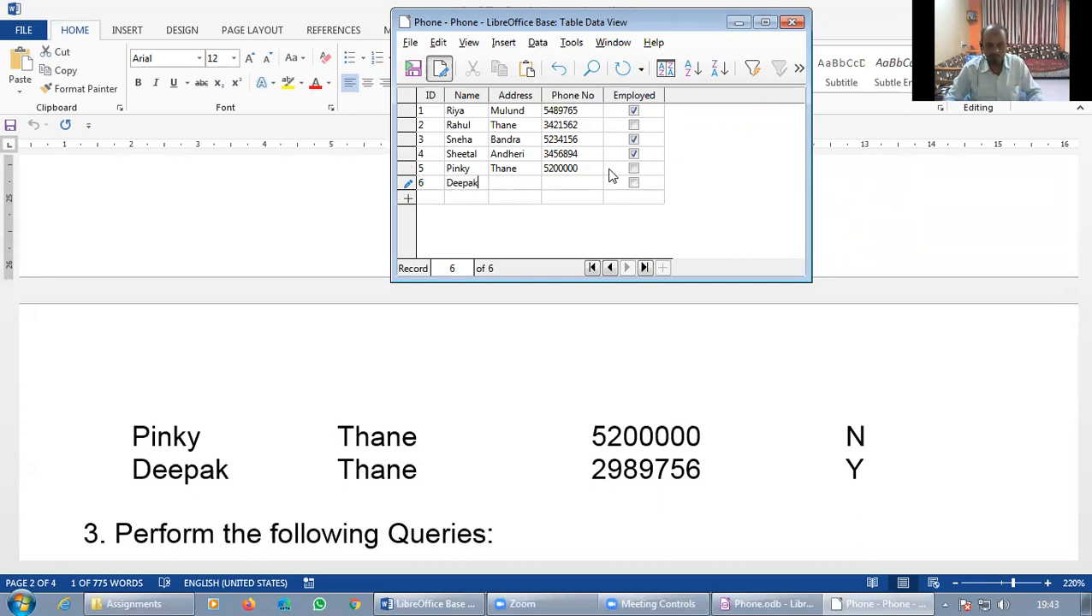
{"action": "key", "text": "Tab"}
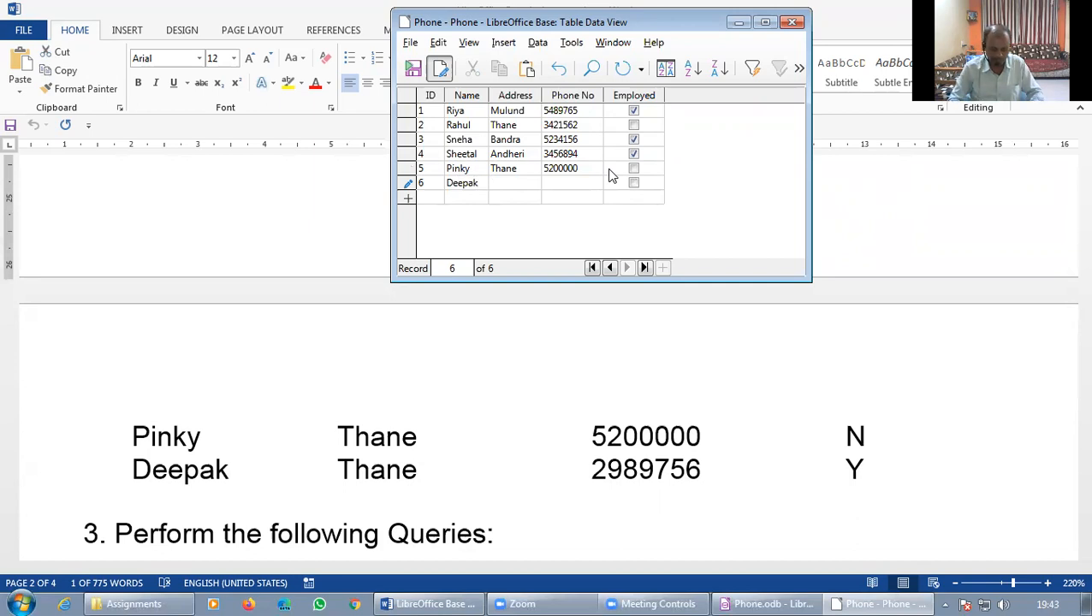
{"action": "type", "text": "Thane"}
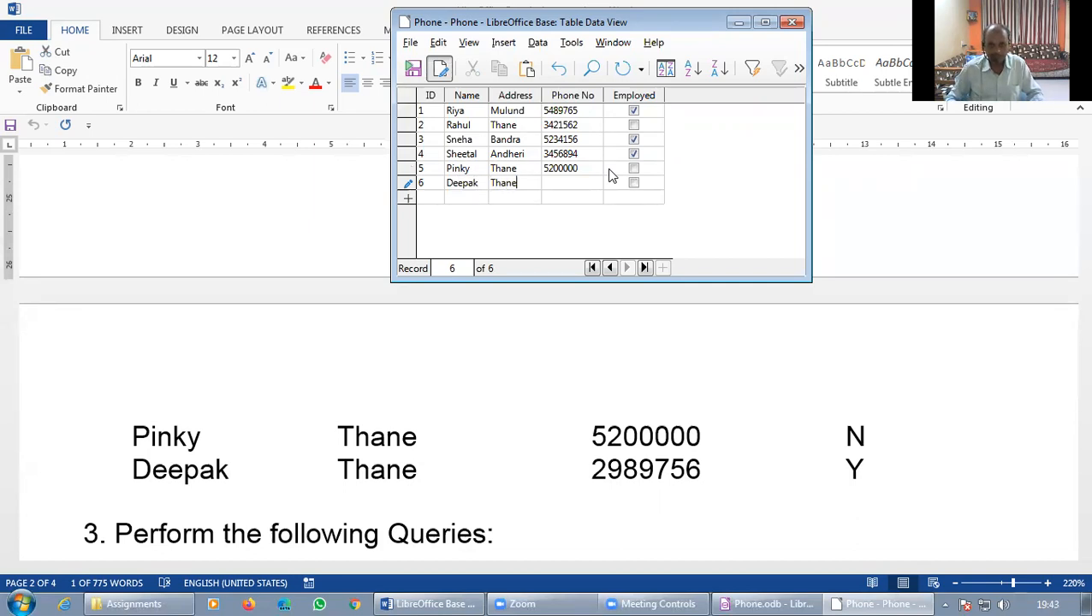
{"action": "key", "text": "Tab"}
{"action": "type", "text": "2989"}
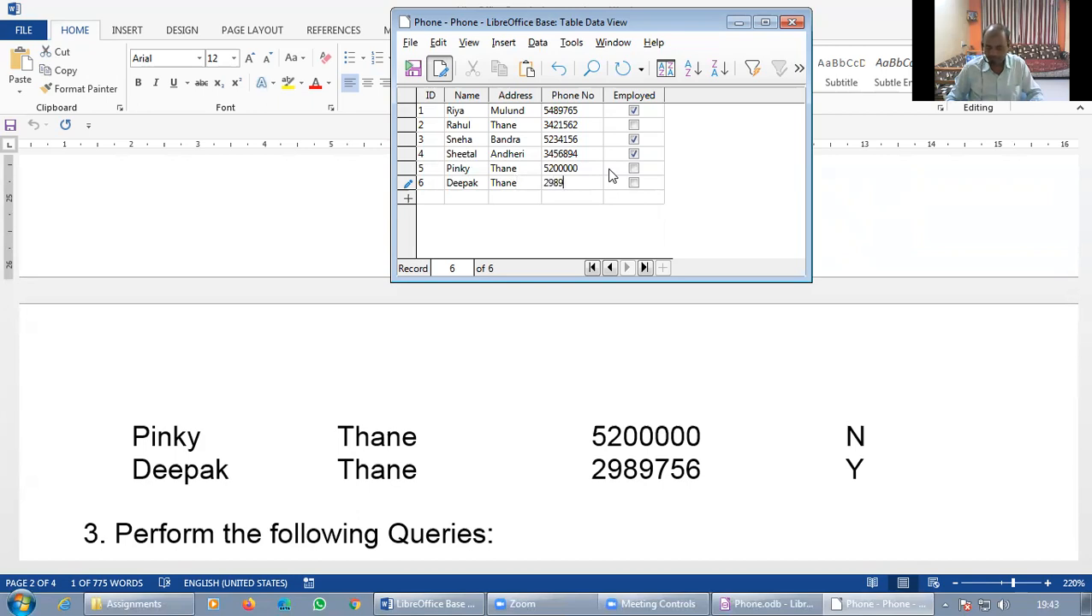
{"action": "type", "text": "756"}
{"action": "key", "text": "Tab"}
{"action": "key", "text": "space"}
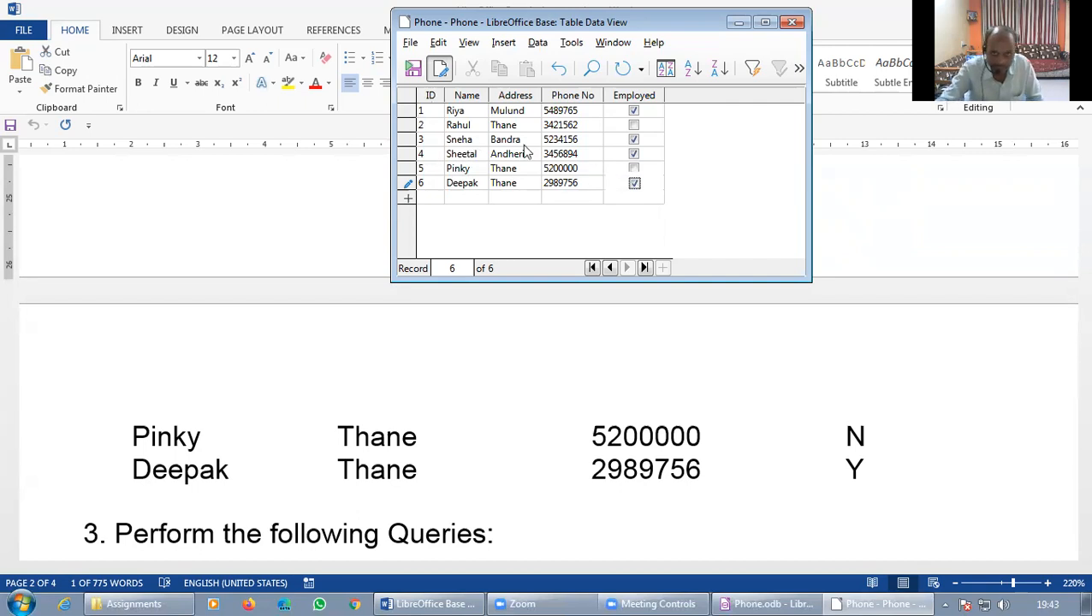
{"action": "left_click", "coordinate": [414, 70]}
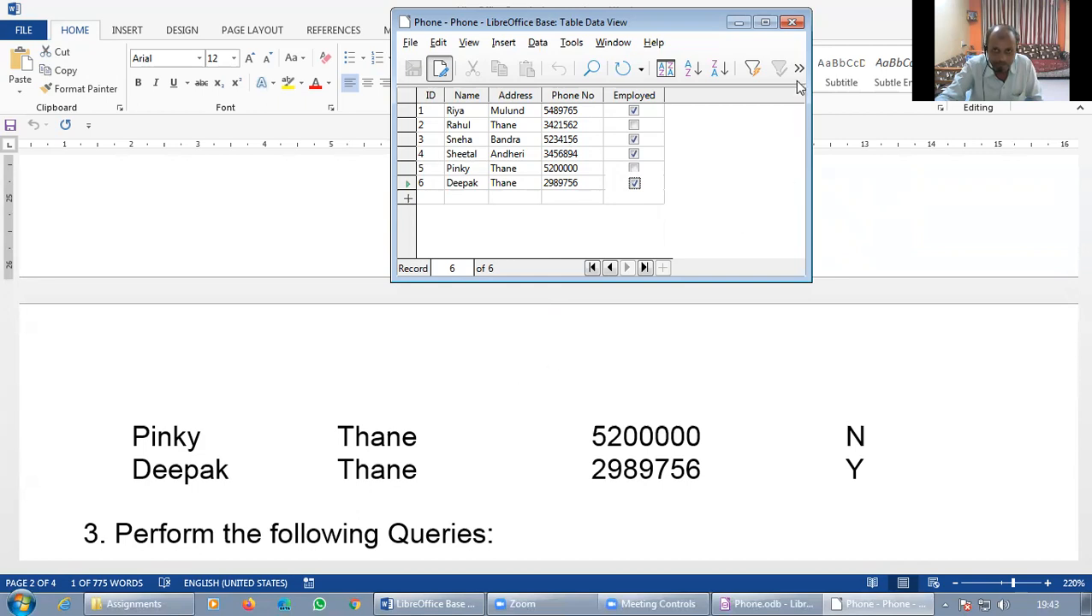
Close the table data view, reopen the Phone table to check its saved records, and close it again
{"action": "left_click", "coordinate": [793, 23]}
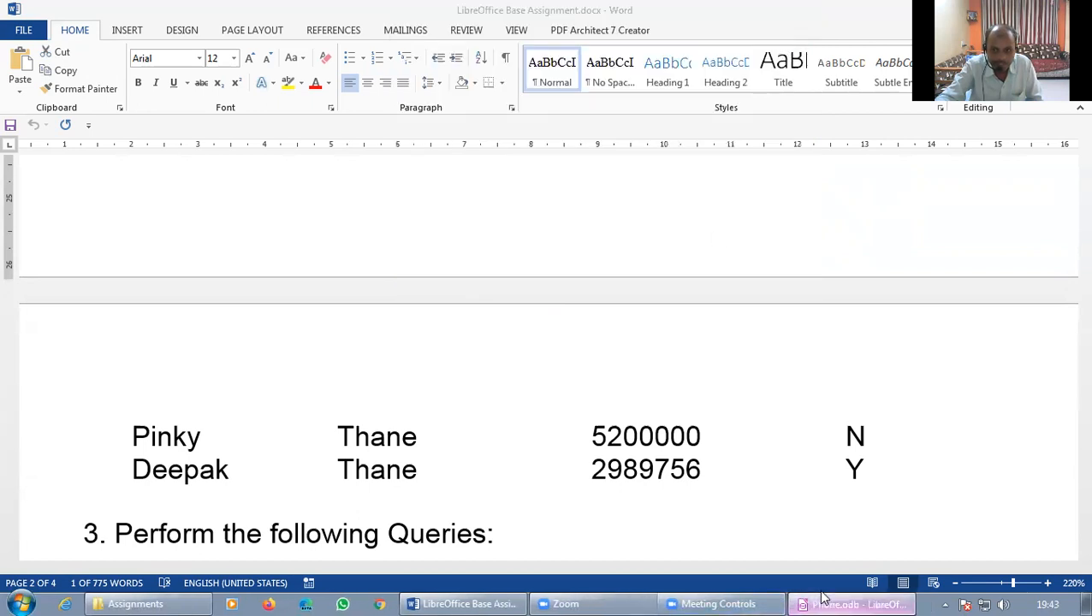
{"action": "left_click", "coordinate": [822, 597]}
{"action": "double_click", "coordinate": [141, 285]}
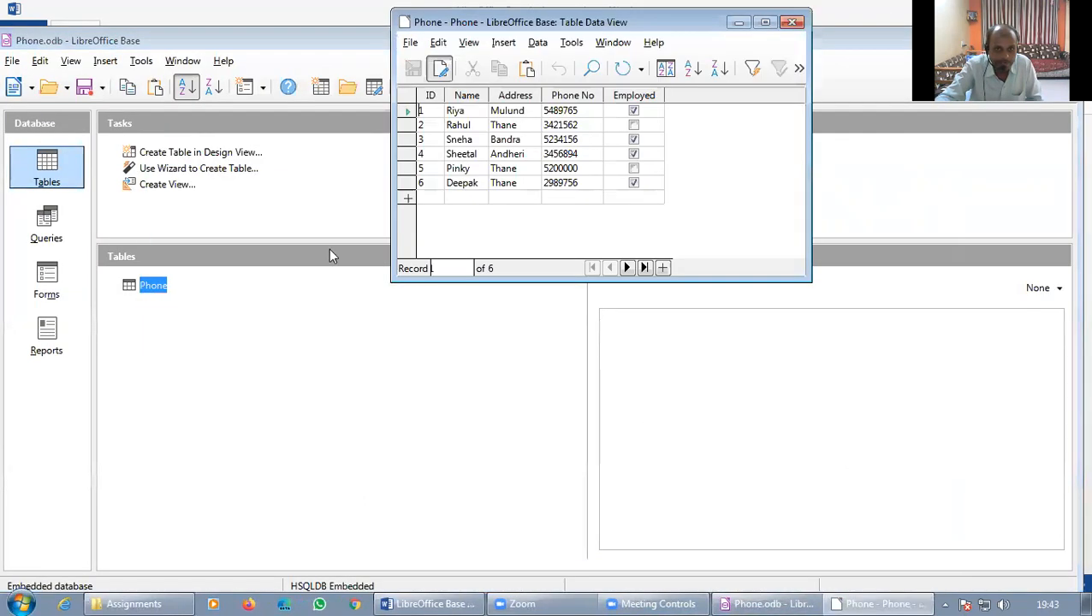
{"action": "left_click", "coordinate": [791, 22]}
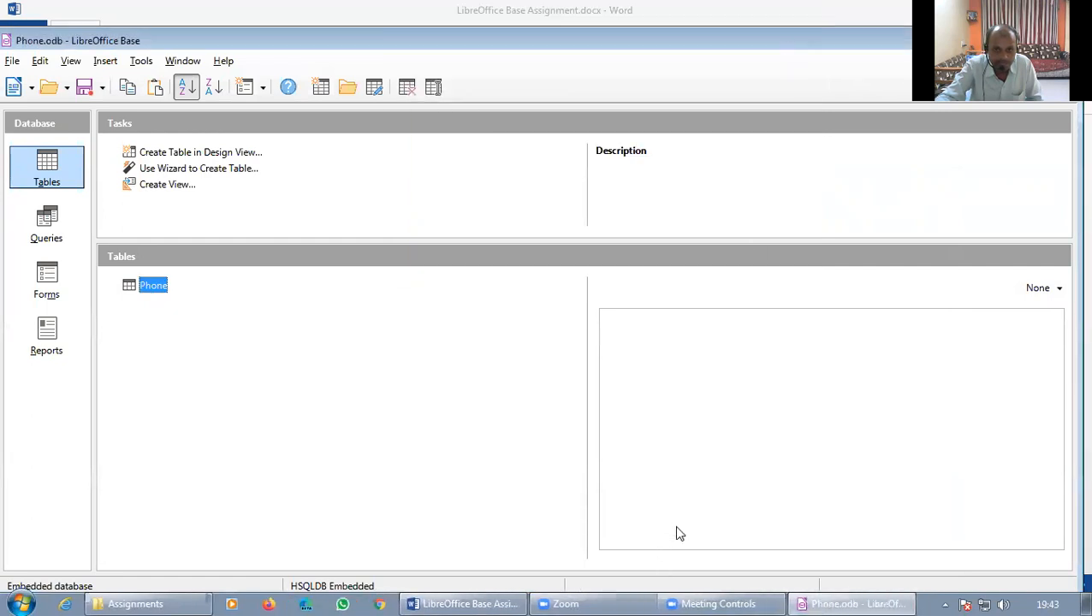
Switch to the Word assignment, review the queries required under item 3, and return to the Phone.odb database
{"action": "left_click", "coordinate": [434, 604]}
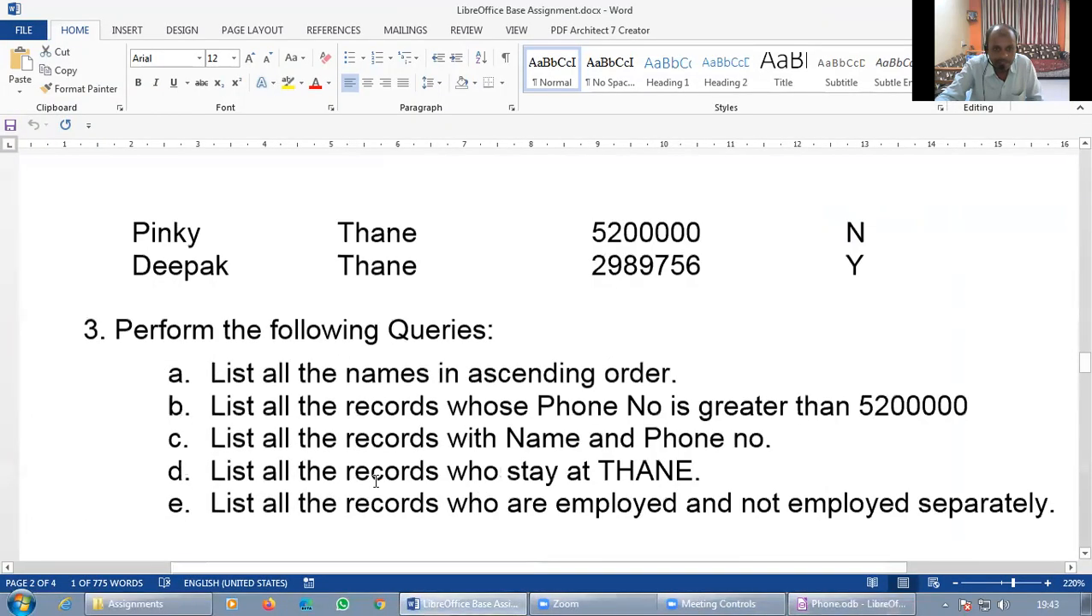
{"action": "scroll", "coordinate": [375, 482], "scroll_direction": "down", "scroll_amount": 3}
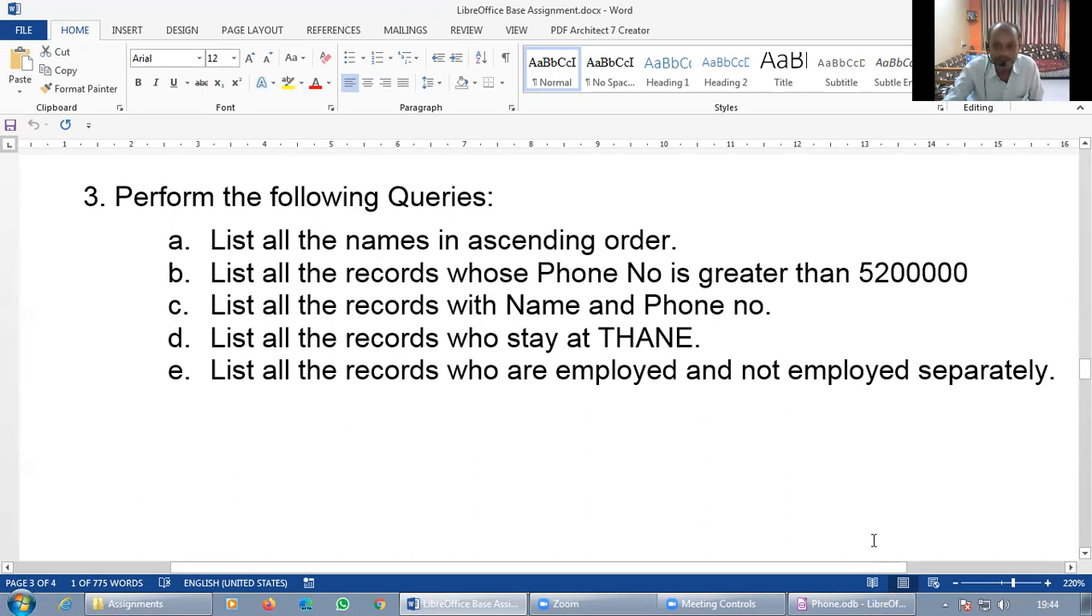
{"action": "left_click", "coordinate": [867, 601]}
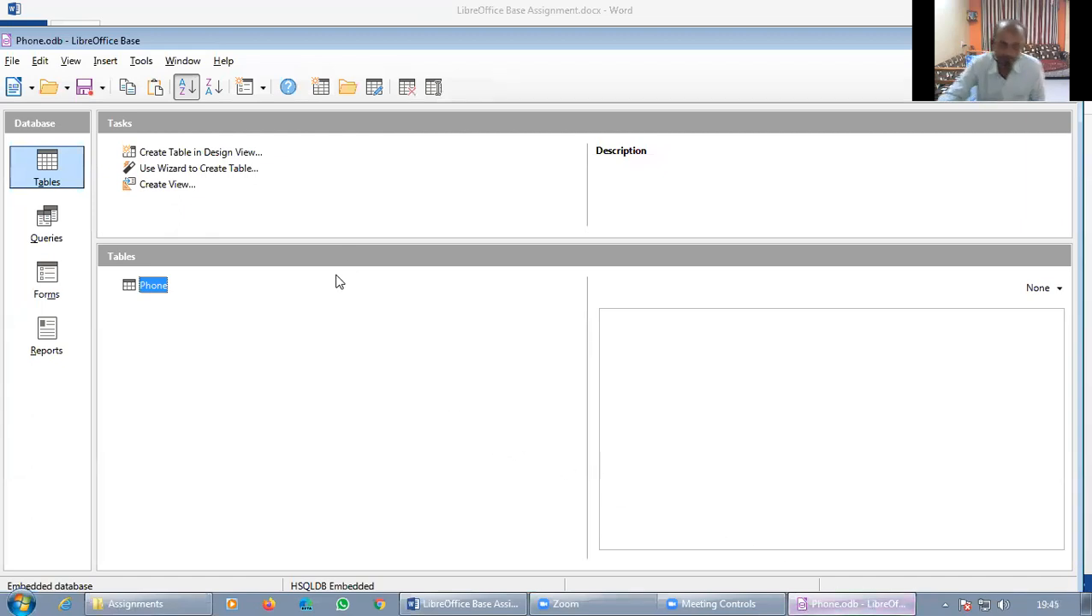
Create a new query in Design View and add the Phone table to it
{"action": "left_click", "coordinate": [47, 163]}
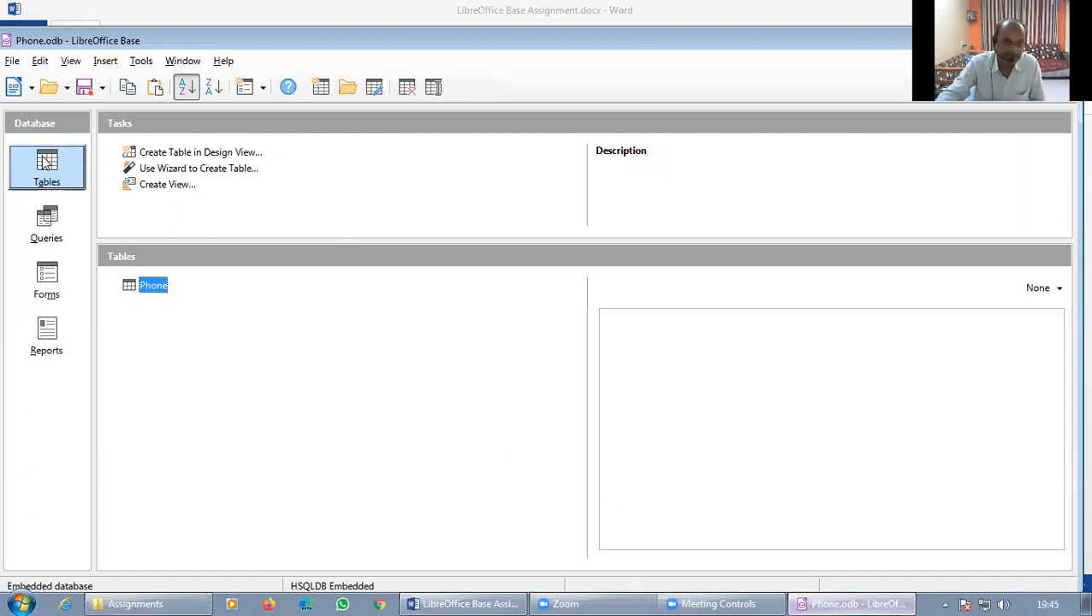
{"action": "left_click", "coordinate": [60, 243]}
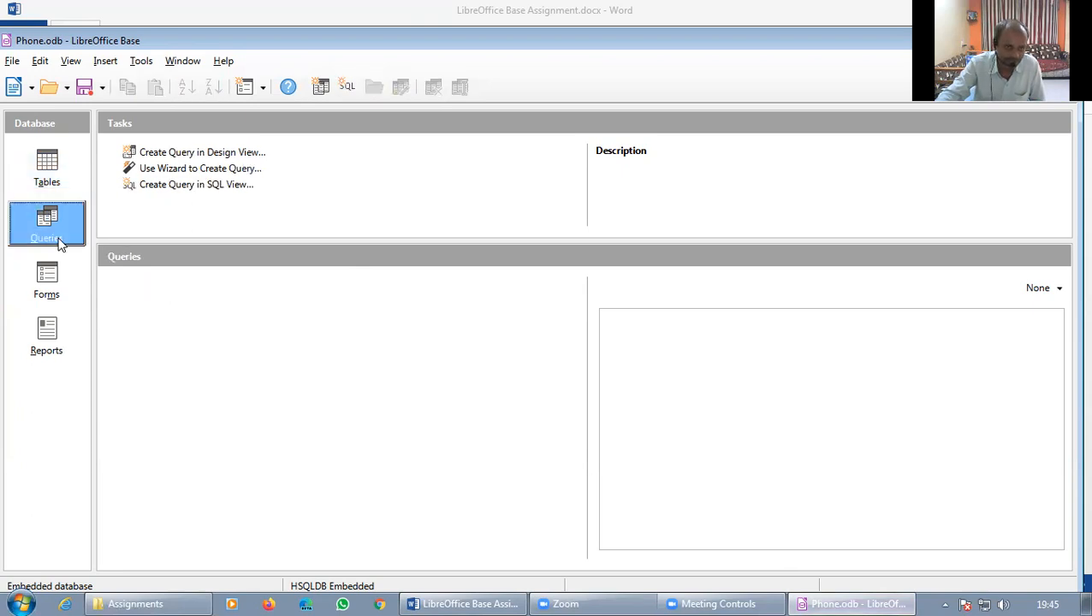
{"action": "left_click", "coordinate": [248, 155]}
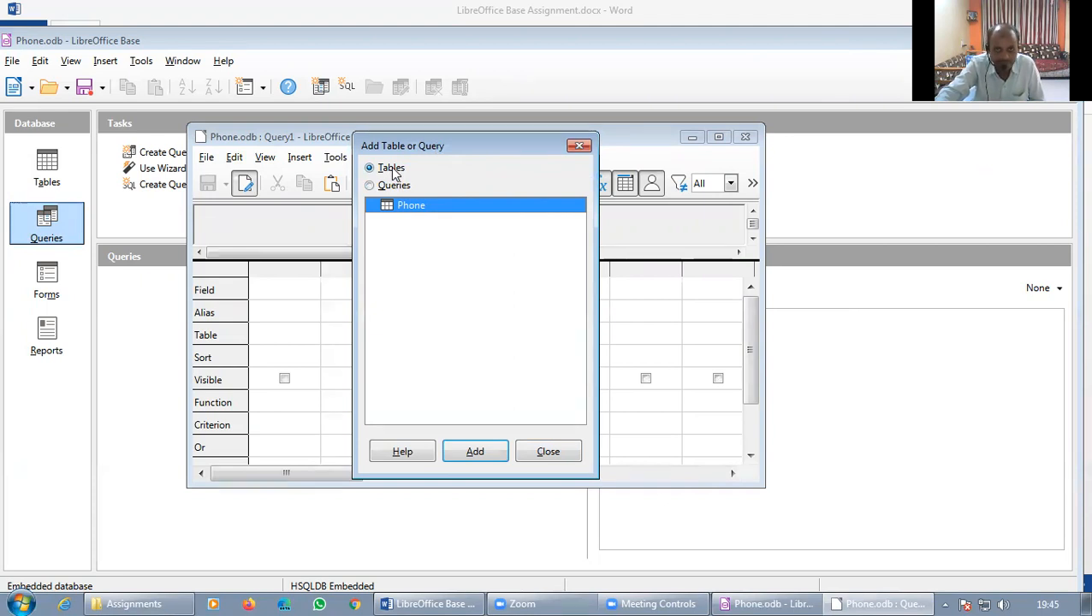
{"action": "left_click", "coordinate": [483, 451]}
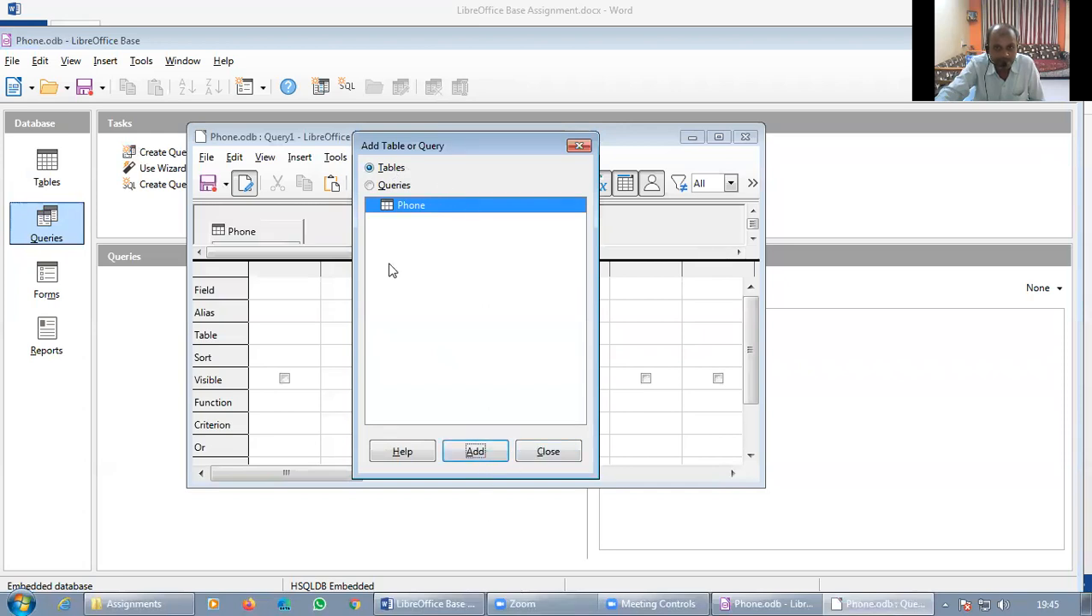
{"action": "left_click", "coordinate": [548, 452]}
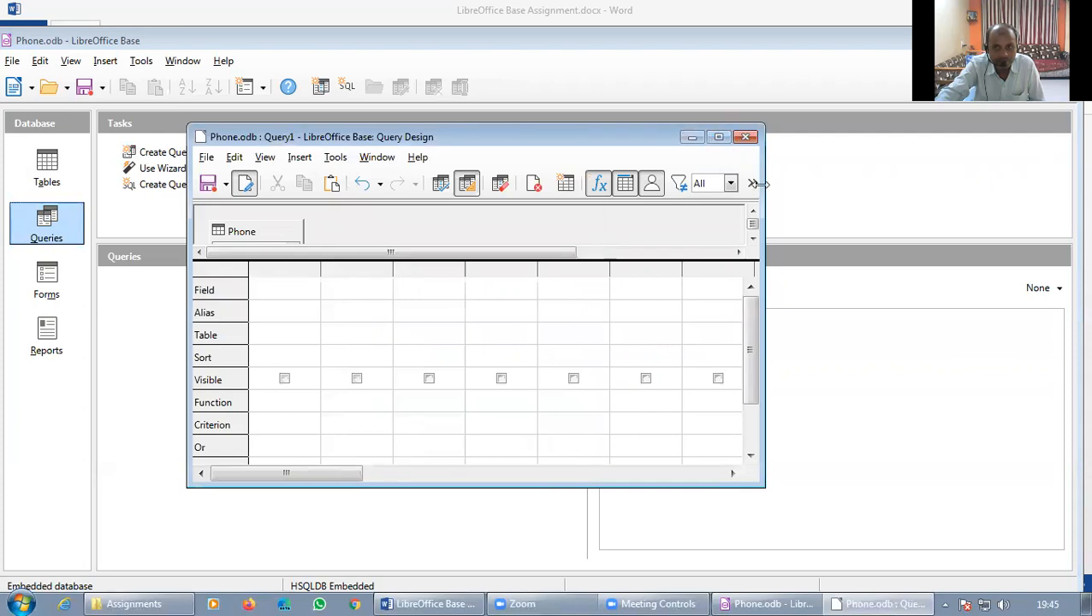
Enlarge the query design window, its table area and the Phone field list so all the table's fields are visible
{"action": "left_click_drag", "start_coordinate": [761, 183], "coordinate": [953, 182]}
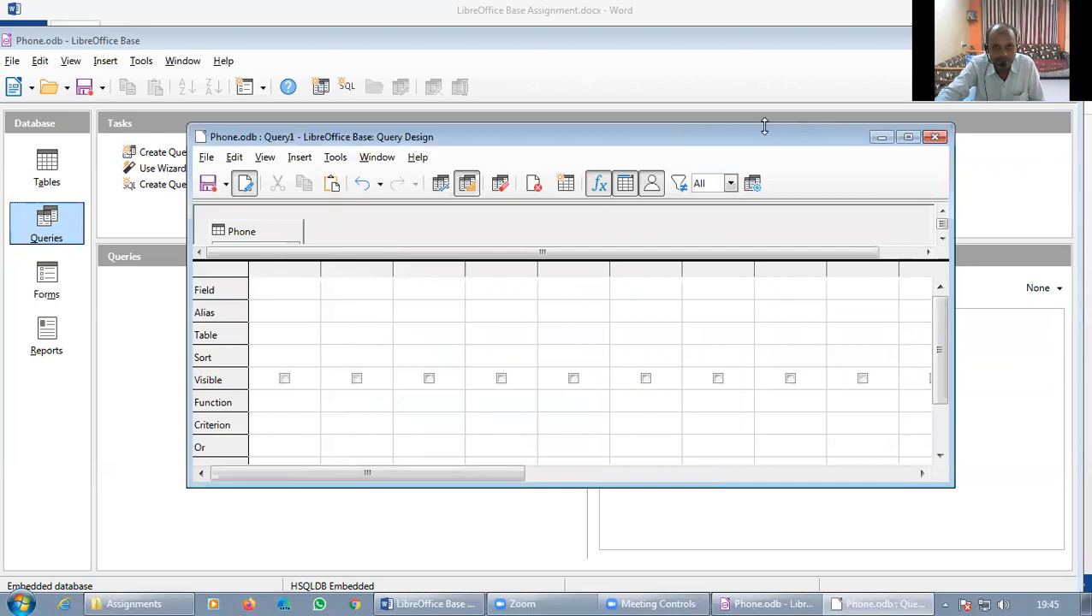
{"action": "left_click_drag", "start_coordinate": [764, 126], "coordinate": [764, 41]}
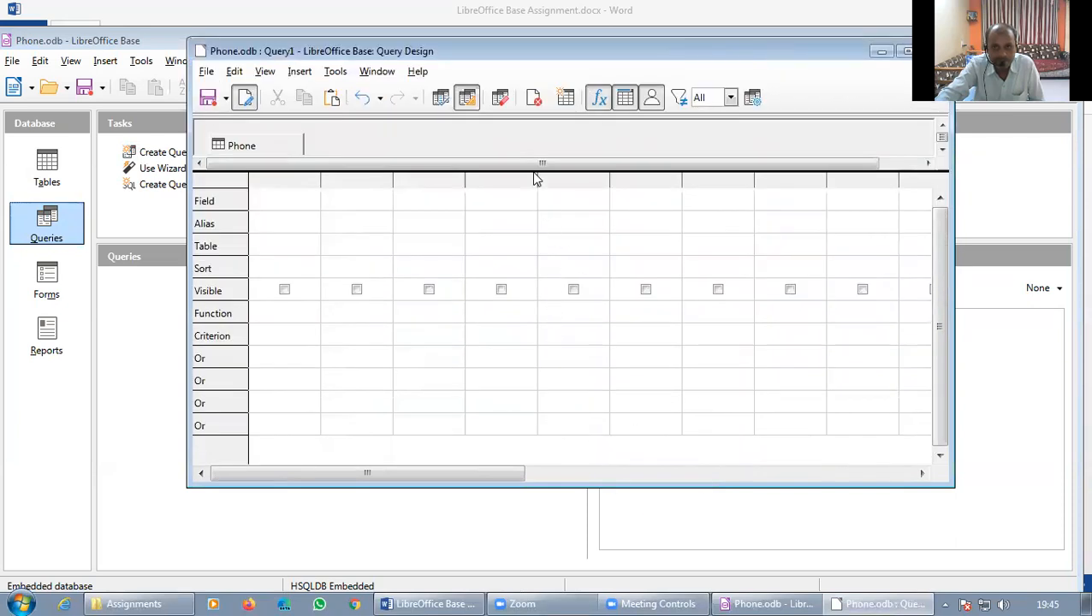
{"action": "left_click_drag", "start_coordinate": [537, 173], "coordinate": [538, 275]}
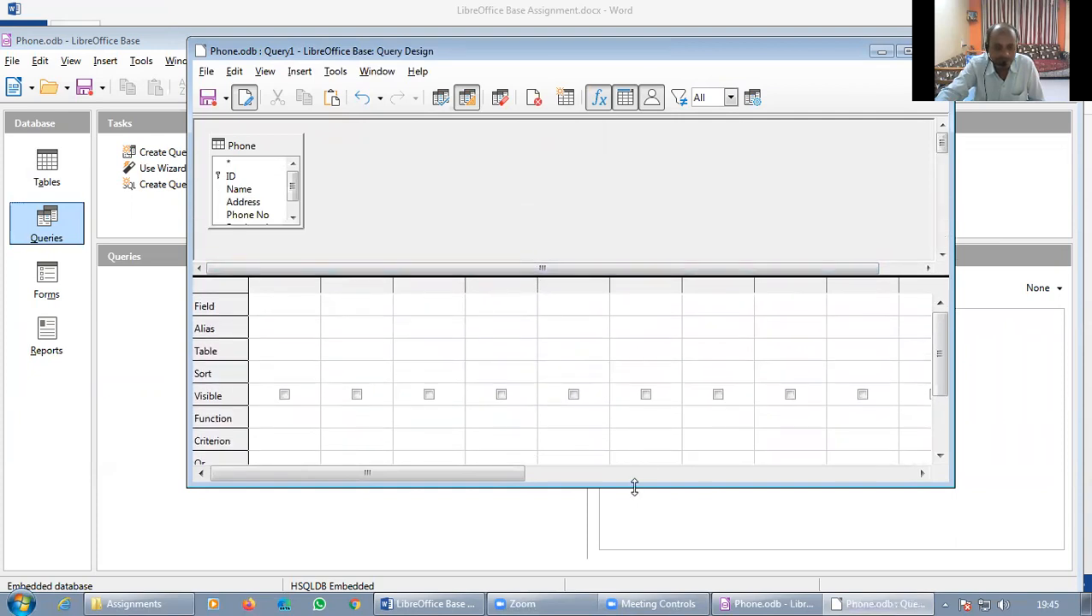
{"action": "left_click_drag", "start_coordinate": [634, 486], "coordinate": [635, 555]}
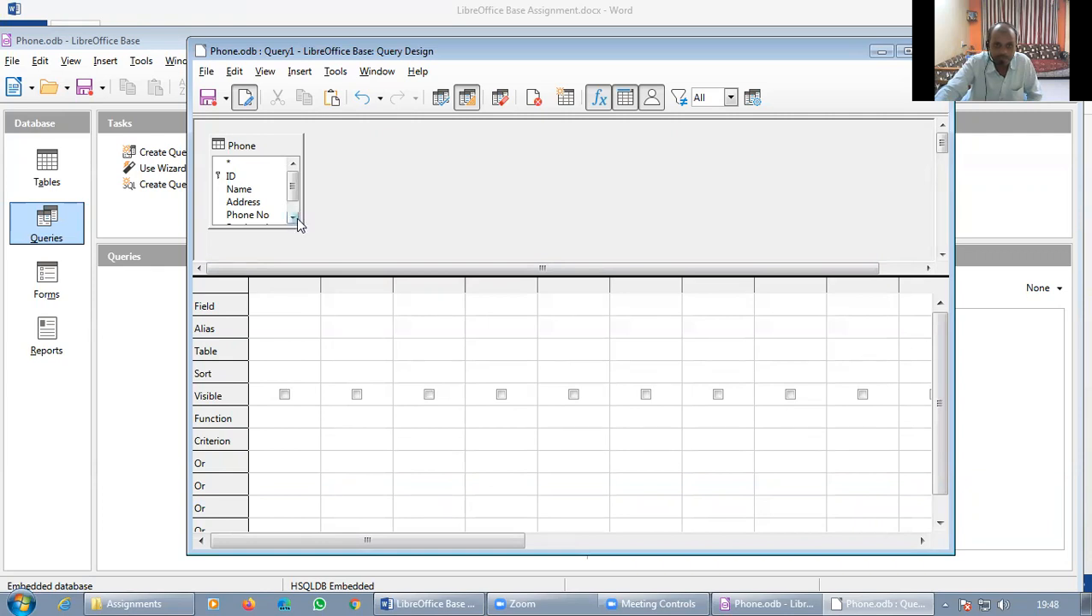
{"action": "left_click_drag", "start_coordinate": [273, 226], "coordinate": [298, 246]}
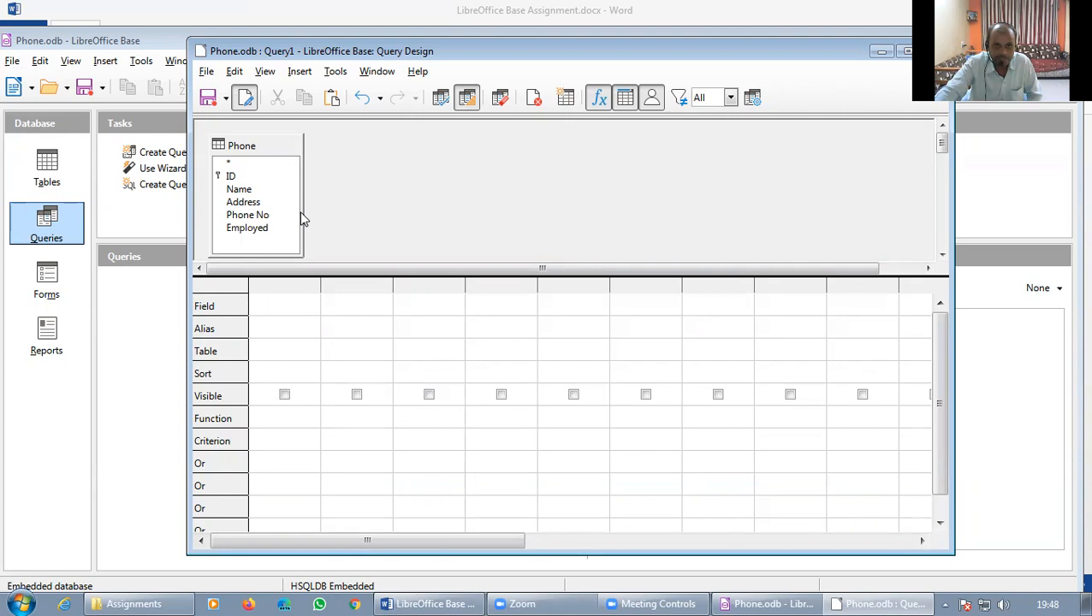
{"action": "left_click_drag", "start_coordinate": [305, 212], "coordinate": [345, 214]}
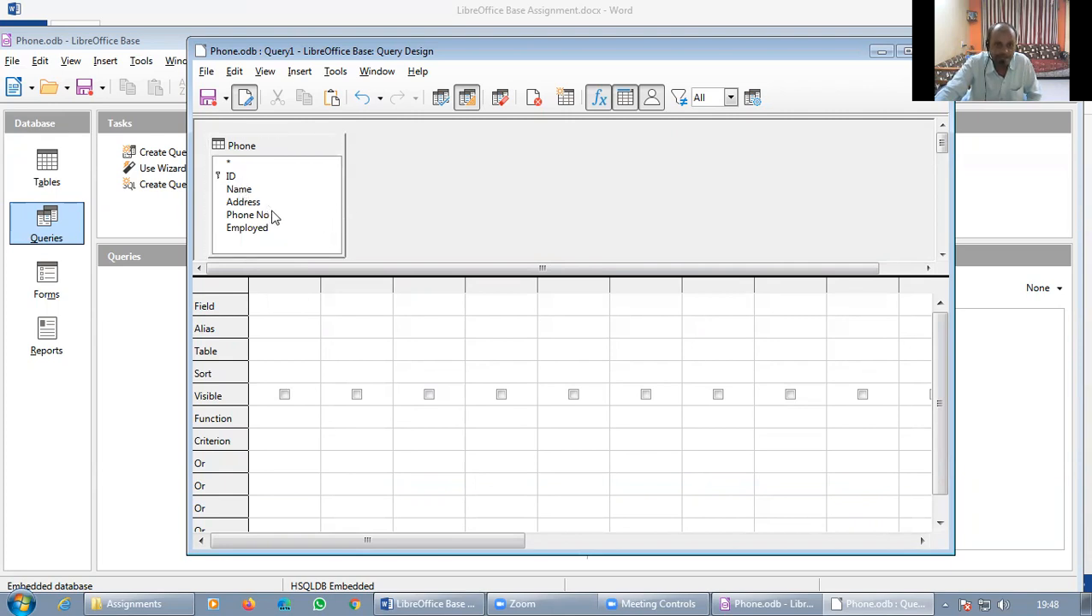
Add the ID, Name, Address, Phone No and Employed fields of the Phone table to the query design grid in that order
{"action": "left_click", "coordinate": [234, 178]}
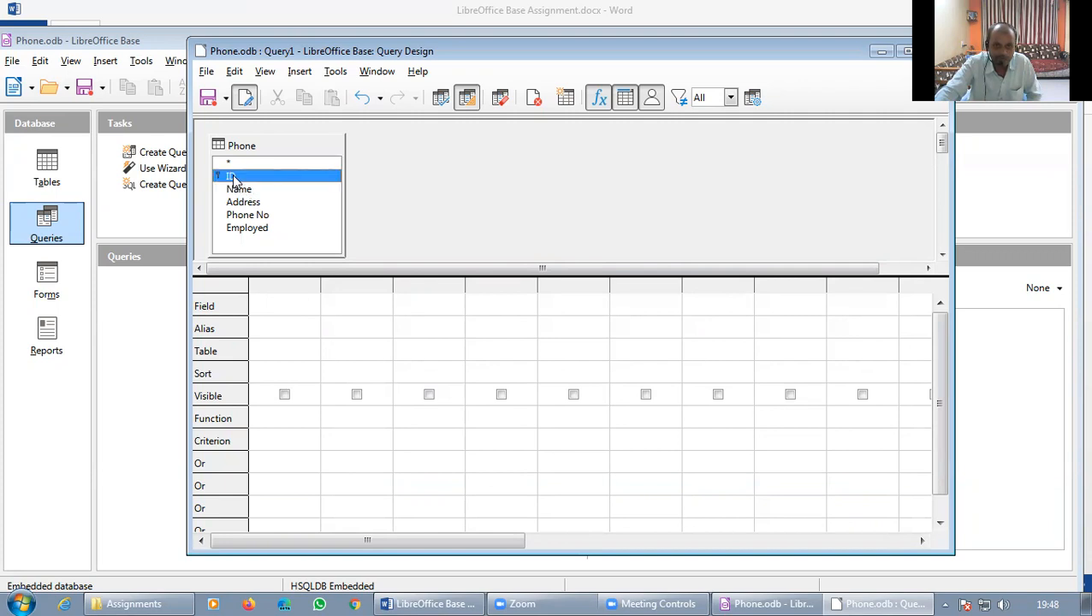
{"action": "left_click_drag", "start_coordinate": [234, 177], "coordinate": [276, 308]}
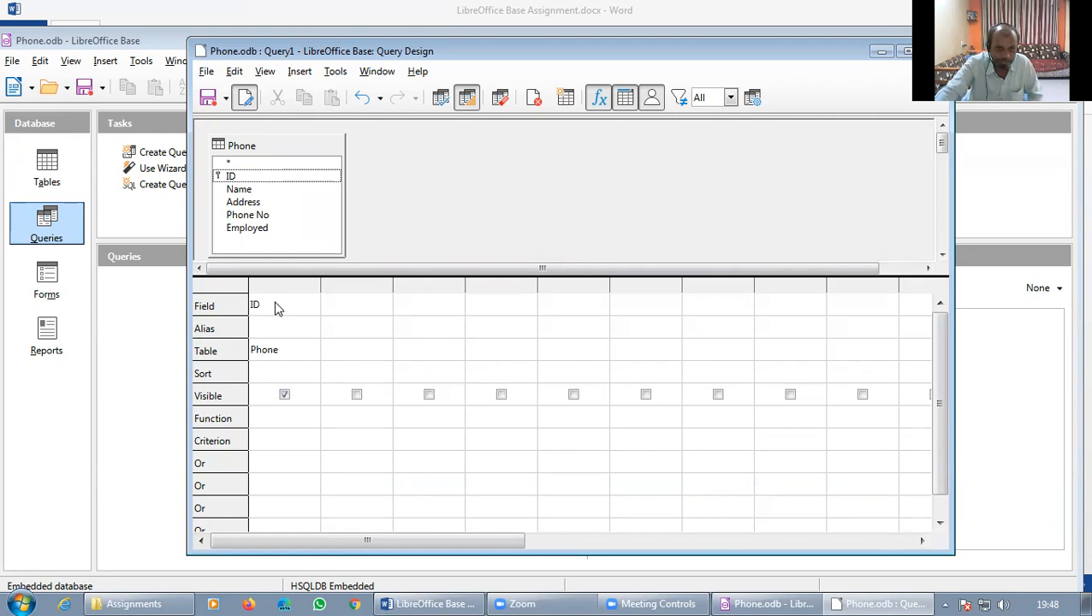
{"action": "left_click", "coordinate": [242, 190]}
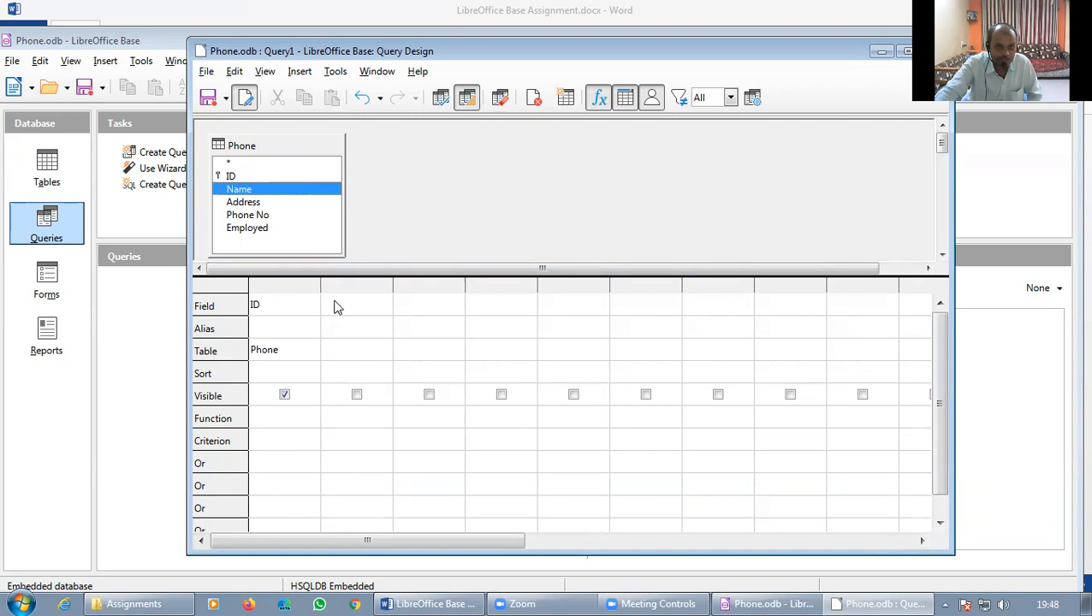
{"action": "double_click", "coordinate": [244, 194]}
{"action": "left_click", "coordinate": [438, 307]}
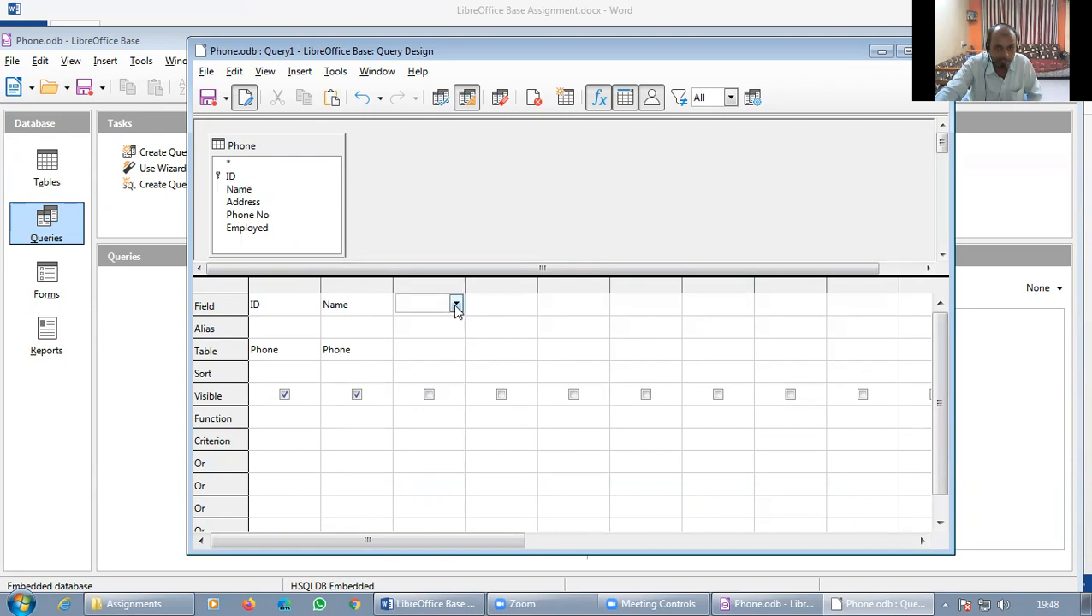
{"action": "left_click", "coordinate": [456, 305]}
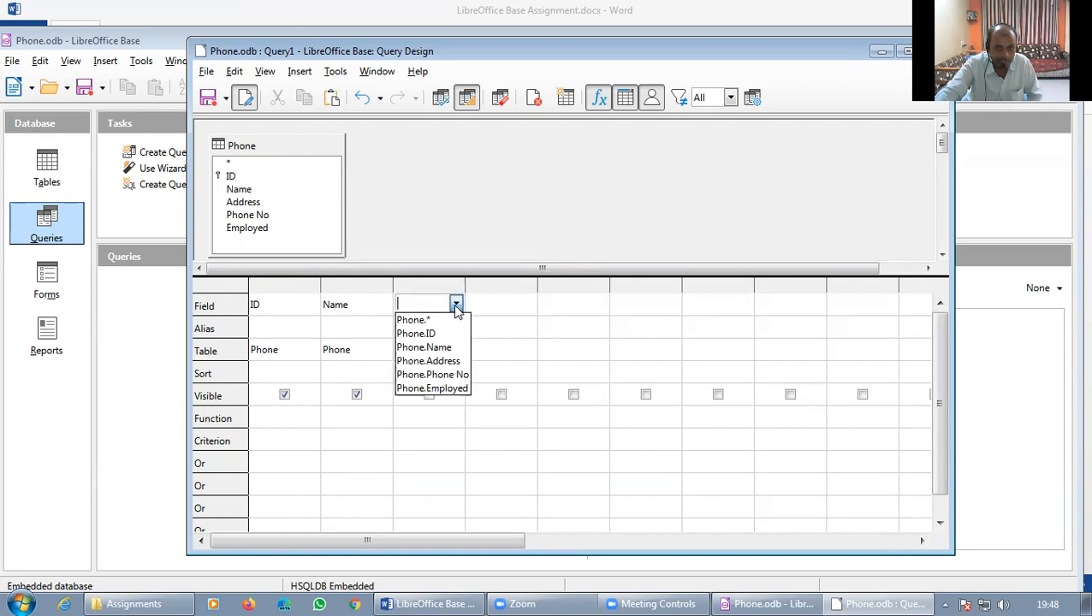
{"action": "left_click", "coordinate": [458, 367]}
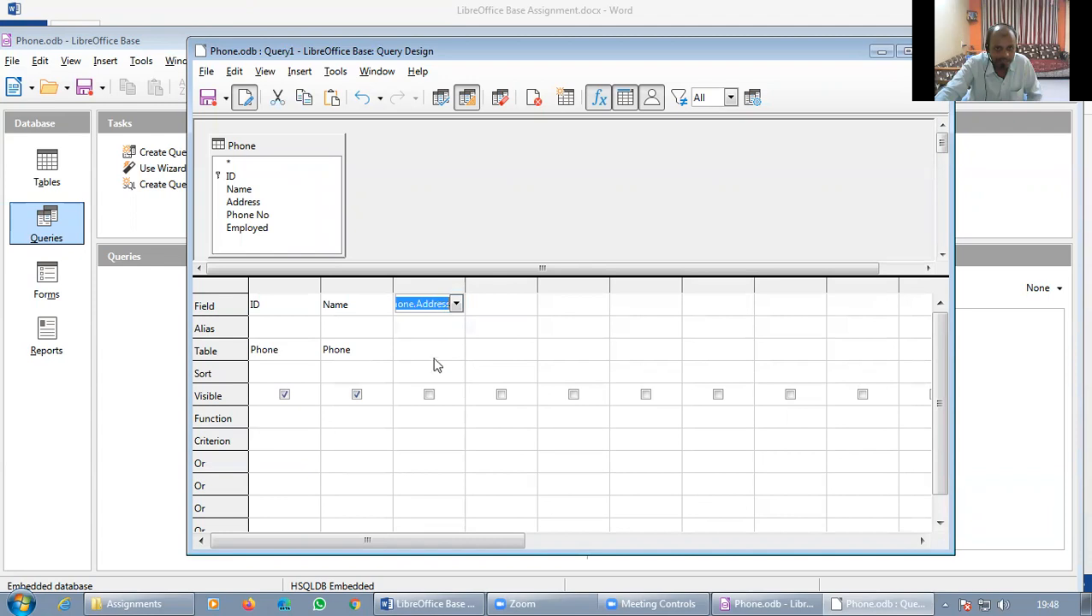
{"action": "left_click", "coordinate": [422, 358]}
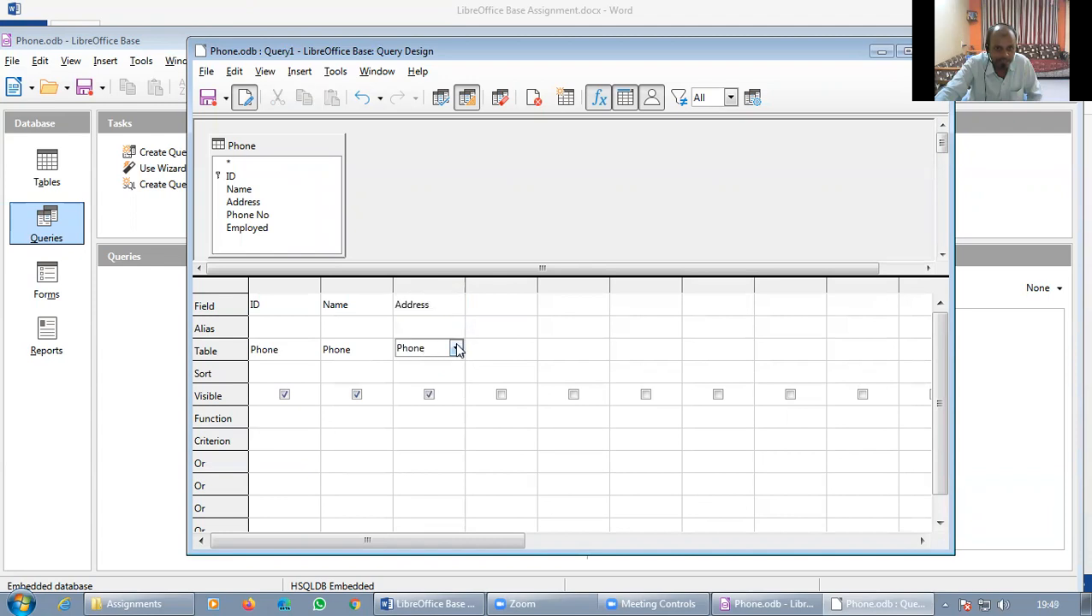
{"action": "left_click", "coordinate": [480, 307]}
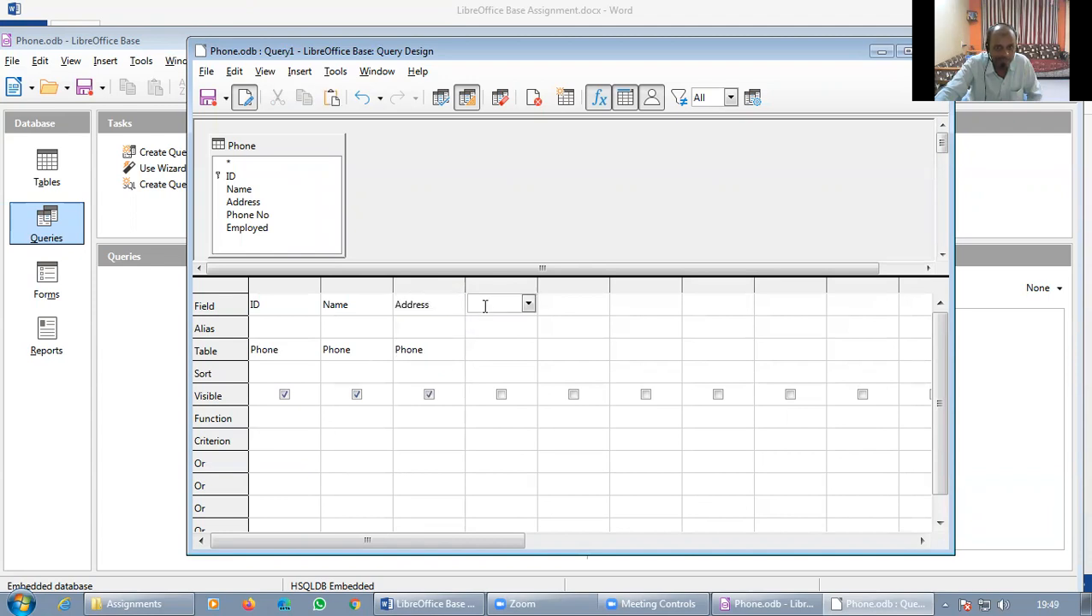
{"action": "double_click", "coordinate": [265, 215]}
{"action": "double_click", "coordinate": [262, 229]}
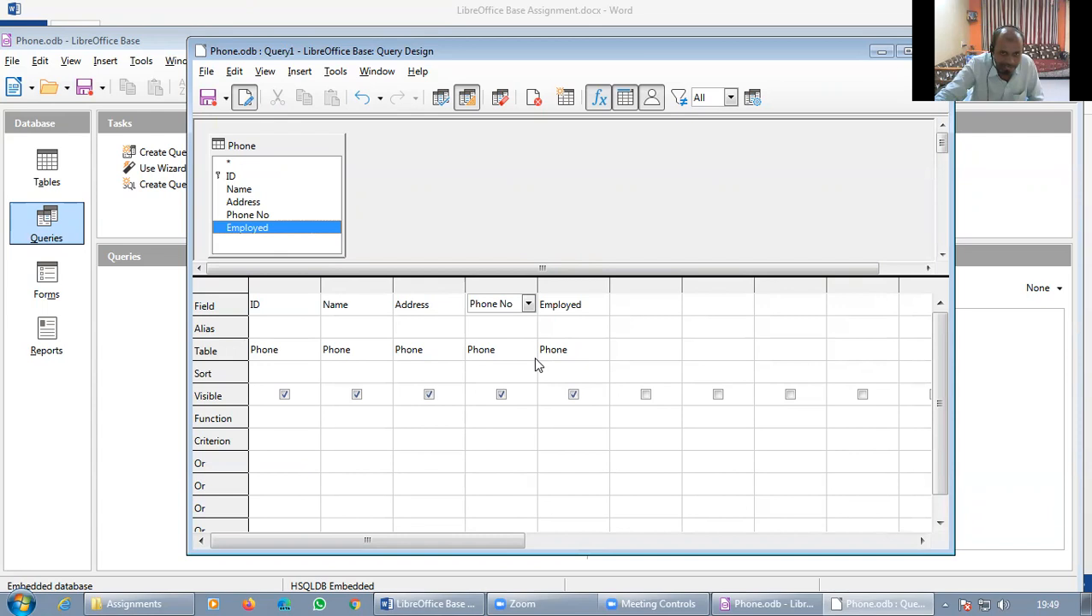
Check query a in the Word assignment, then return to the query design and set the Name field's sort to ascending
{"action": "left_click", "coordinate": [428, 604]}
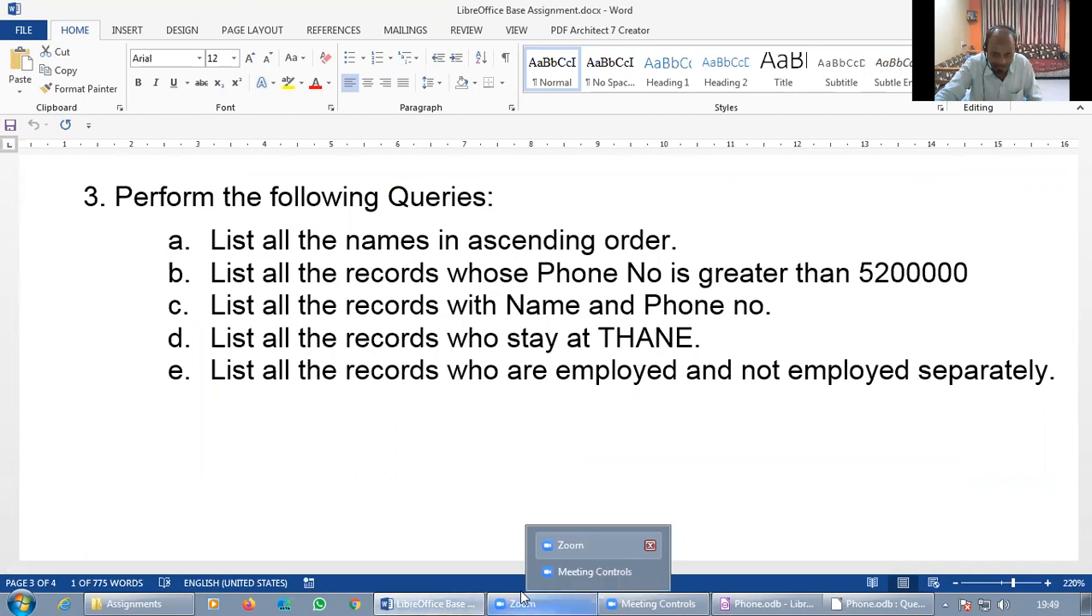
{"action": "left_click", "coordinate": [882, 599]}
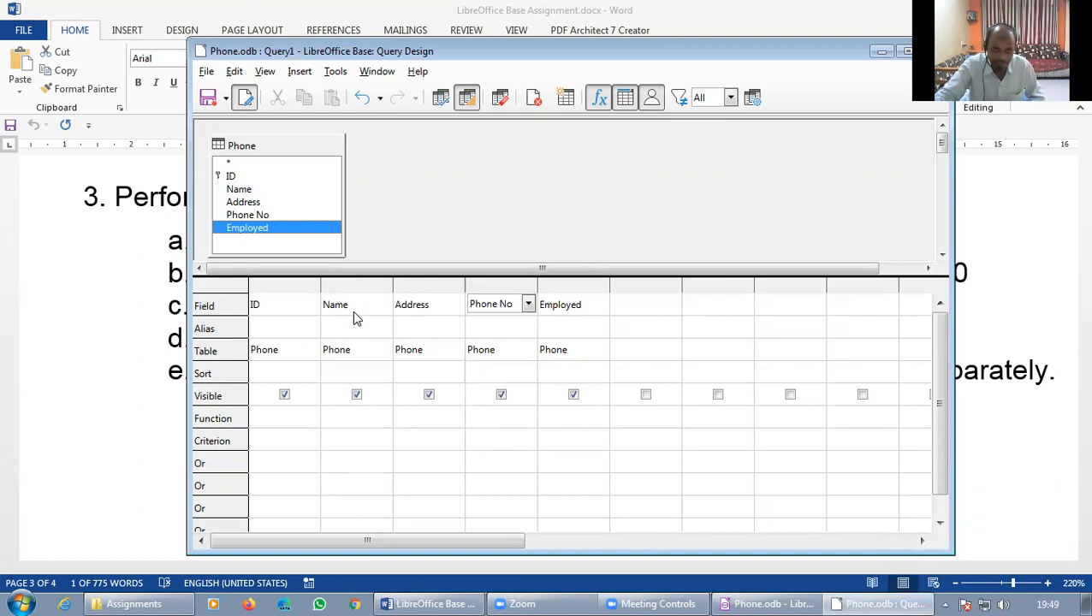
{"action": "left_click", "coordinate": [363, 373]}
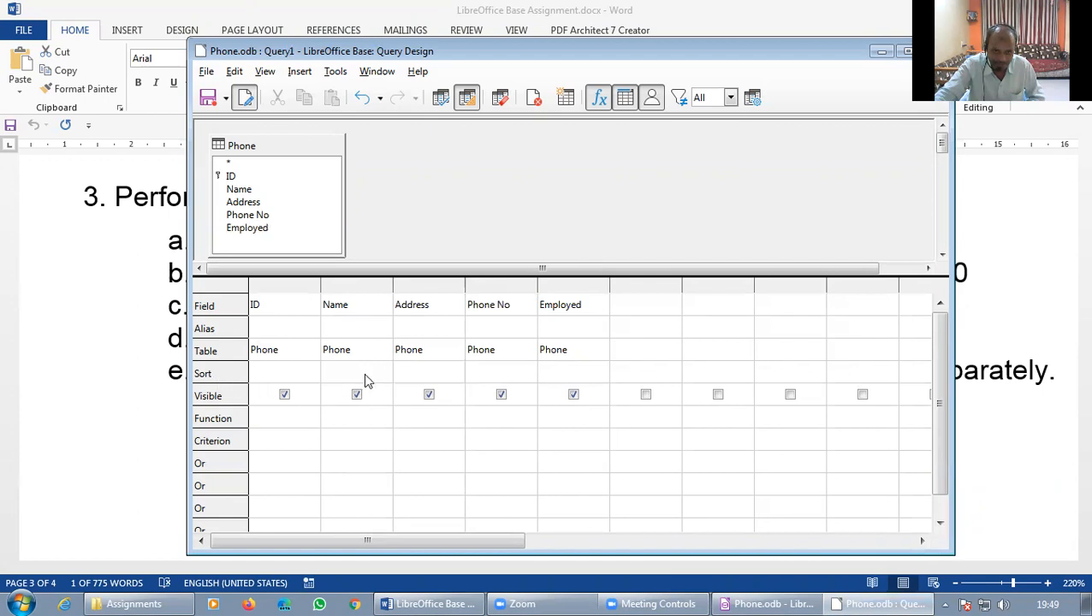
{"action": "left_click", "coordinate": [382, 376]}
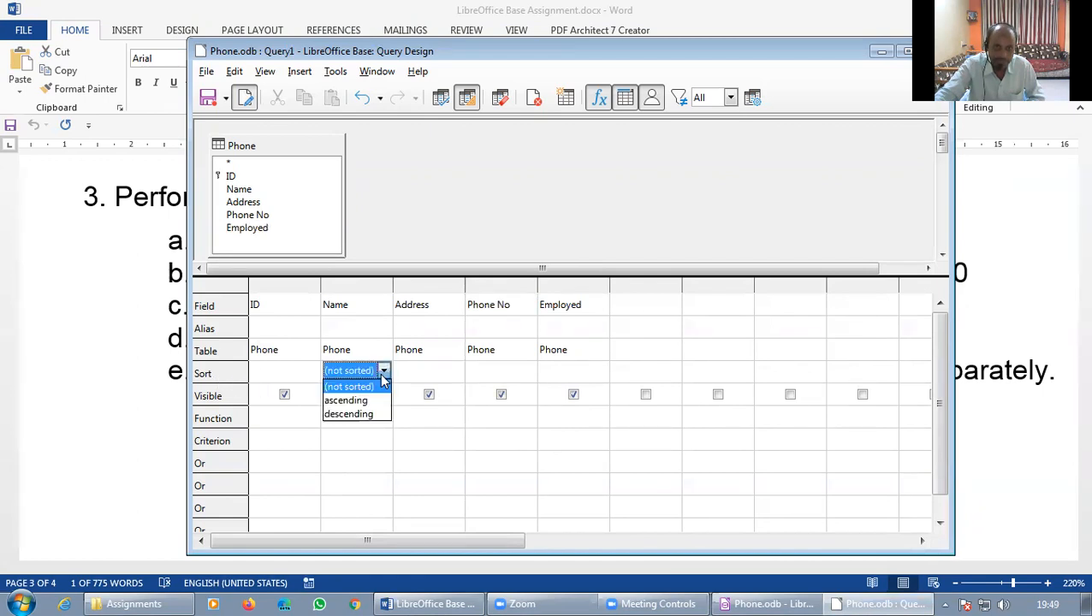
{"action": "left_click", "coordinate": [351, 400]}
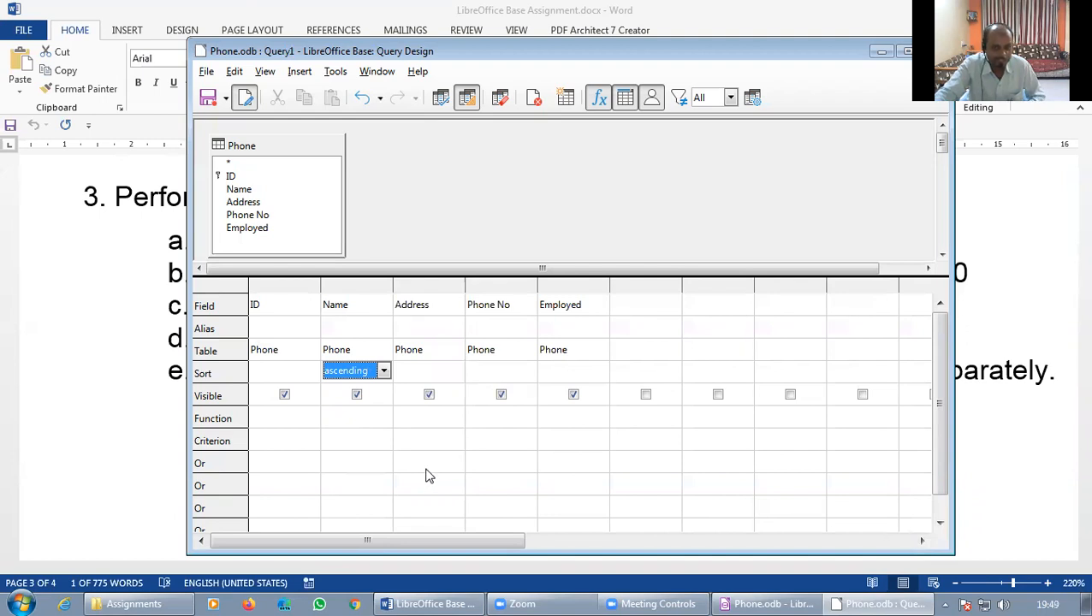
Save the query as "Names in Ascending" and close its design window
{"action": "left_click", "coordinate": [207, 100]}
{"action": "left_click_drag", "start_coordinate": [605, 285], "coordinate": [520, 286]}
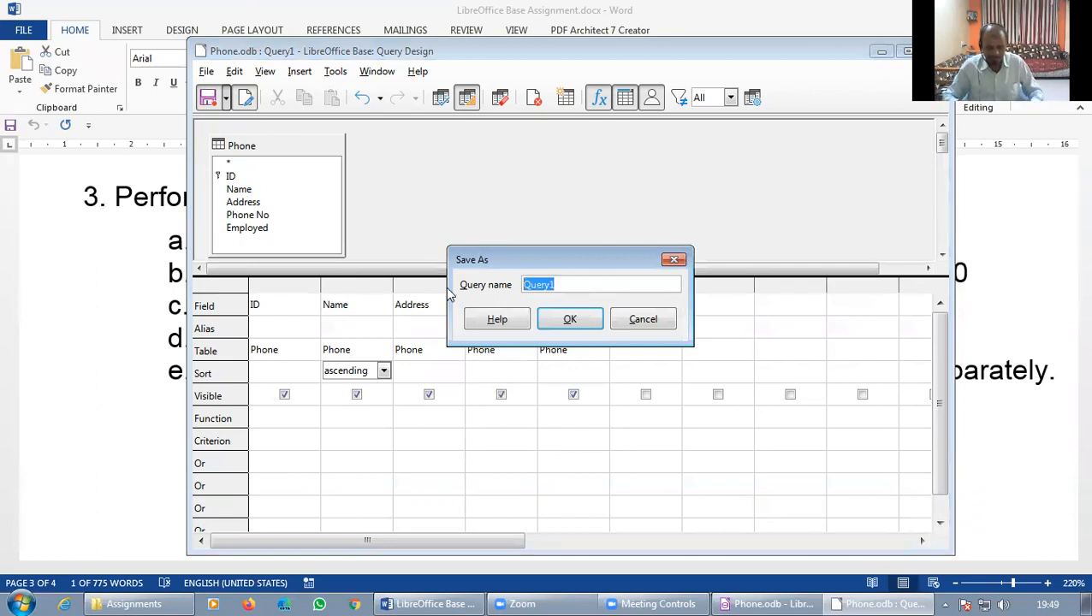
{"action": "type", "text": "Names "}
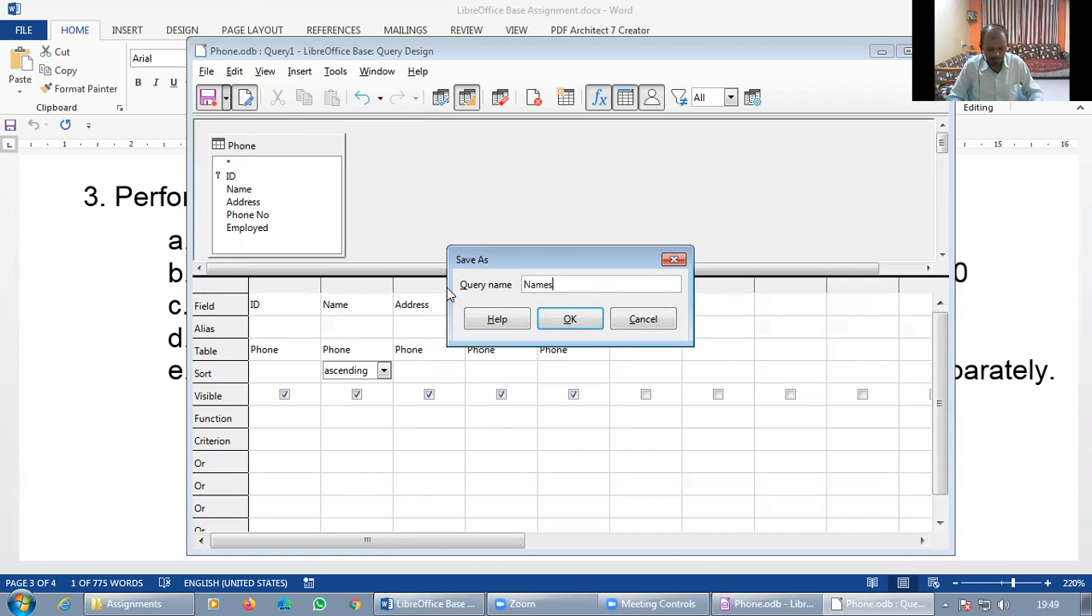
{"action": "type", "text": "in As"}
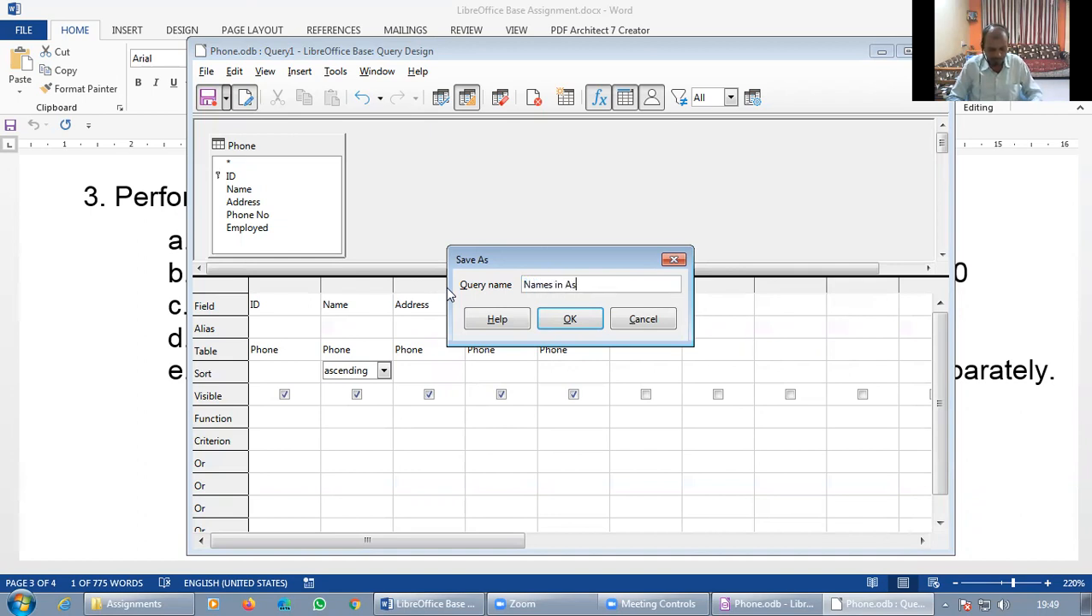
{"action": "type", "text": "cending"}
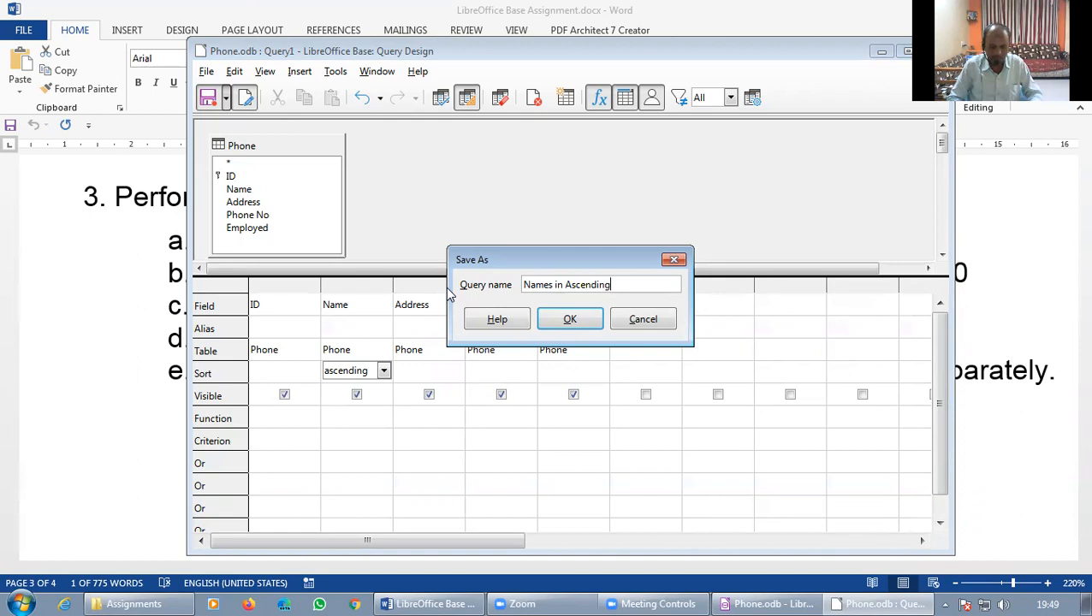
{"action": "left_click", "coordinate": [572, 319]}
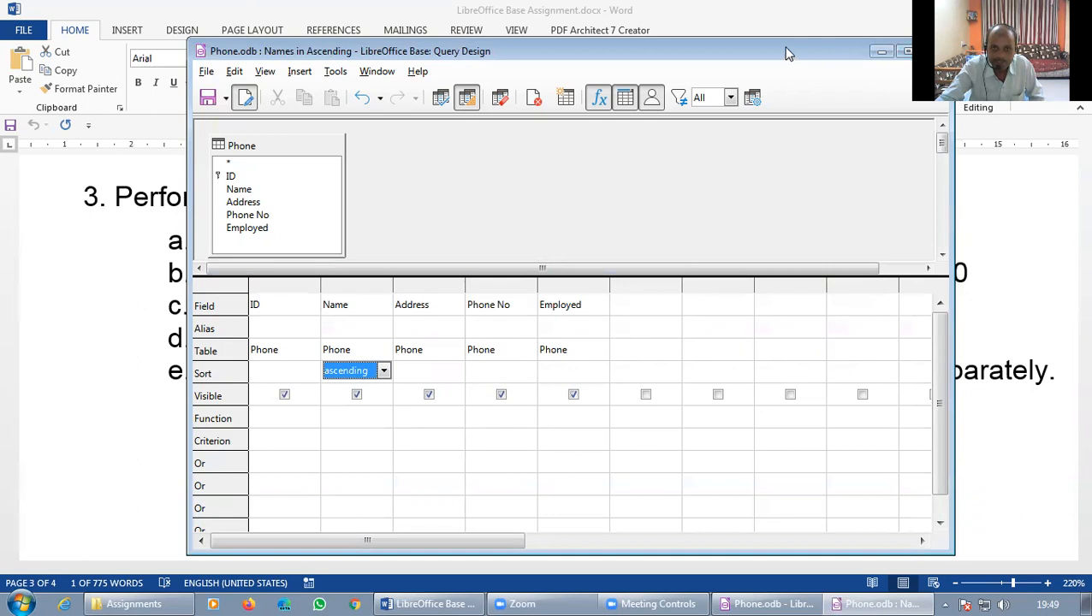
{"action": "left_click_drag", "start_coordinate": [788, 51], "coordinate": [766, 48]}
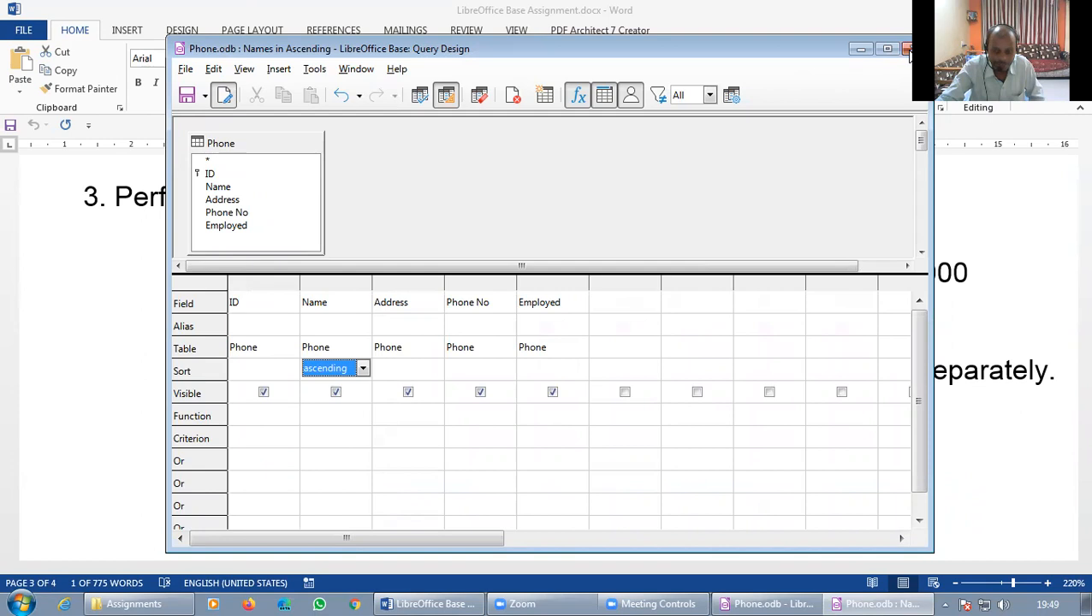
{"action": "key", "text": "alt+F4"}
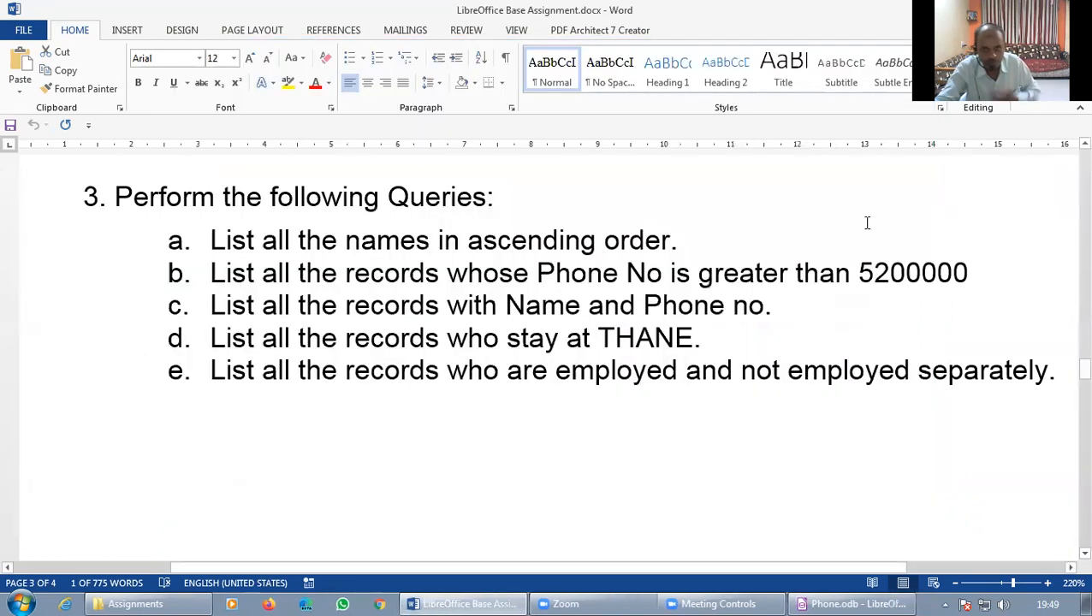
Return to the Phone.odb database, open the Names in Ascending query to check its sorted records, and close it
{"action": "left_click", "coordinate": [824, 601]}
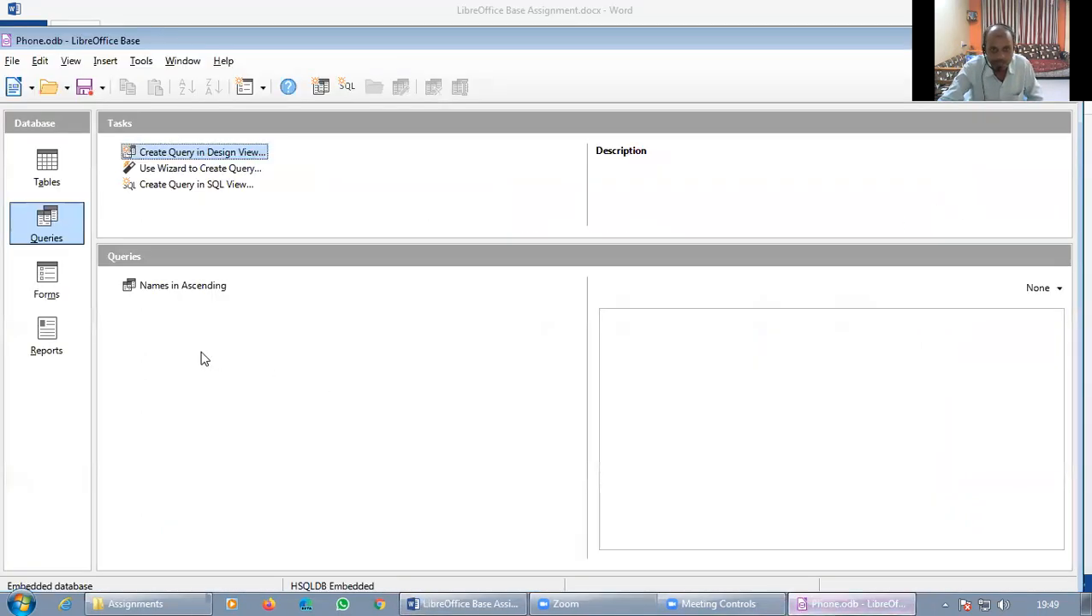
{"action": "left_click", "coordinate": [51, 240]}
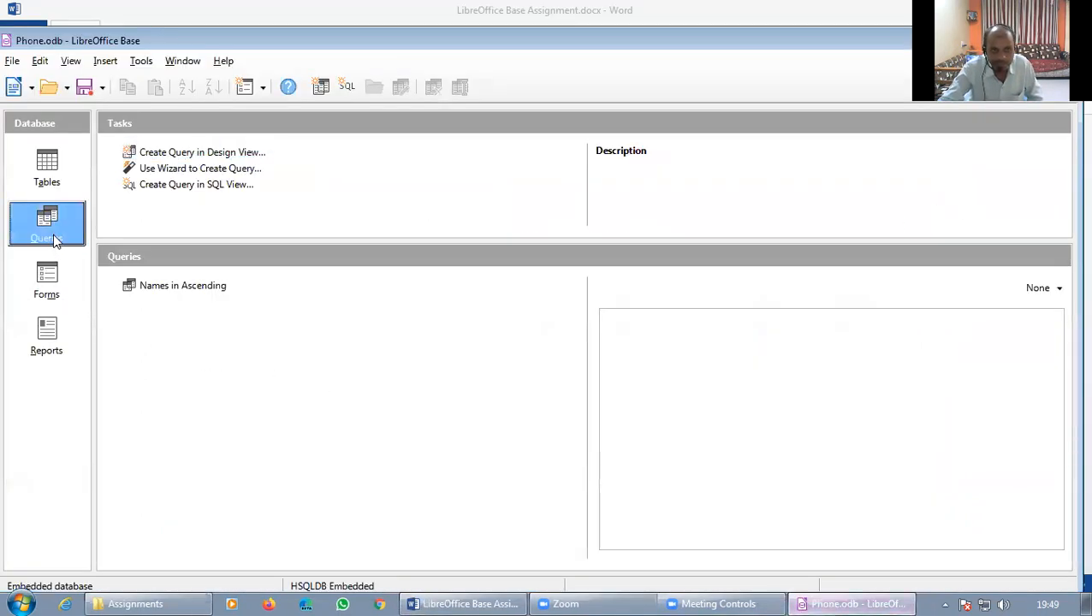
{"action": "left_click", "coordinate": [199, 289]}
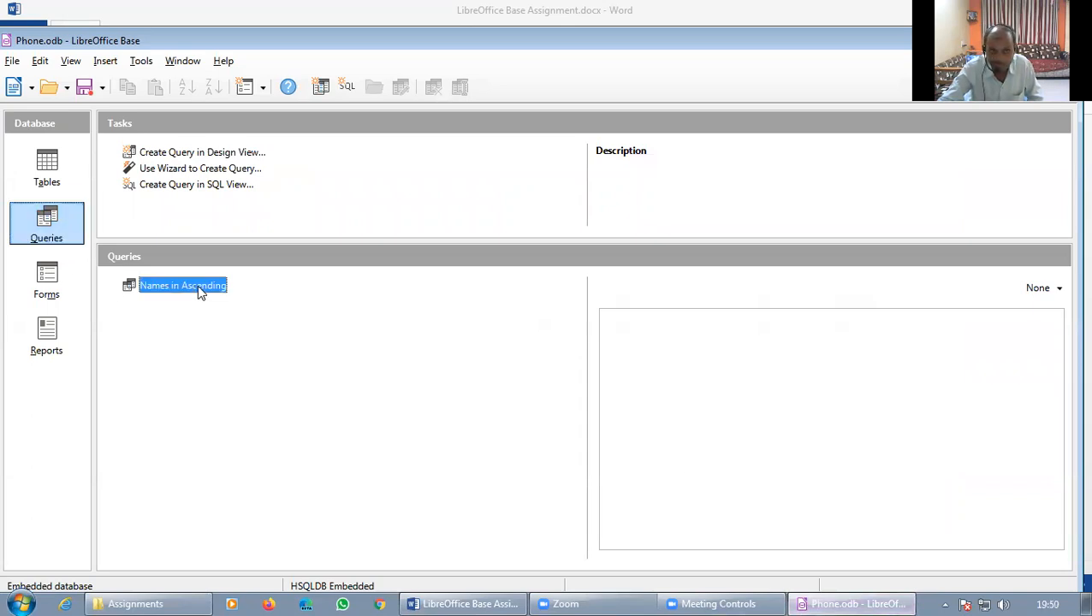
{"action": "right_click", "coordinate": [197, 287]}
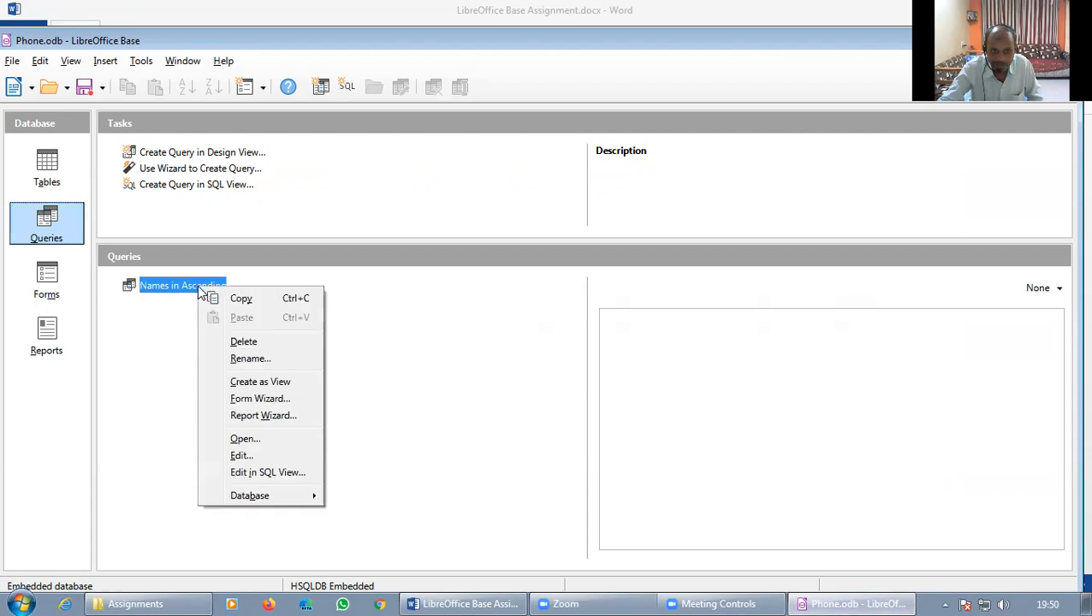
{"action": "left_click", "coordinate": [242, 439]}
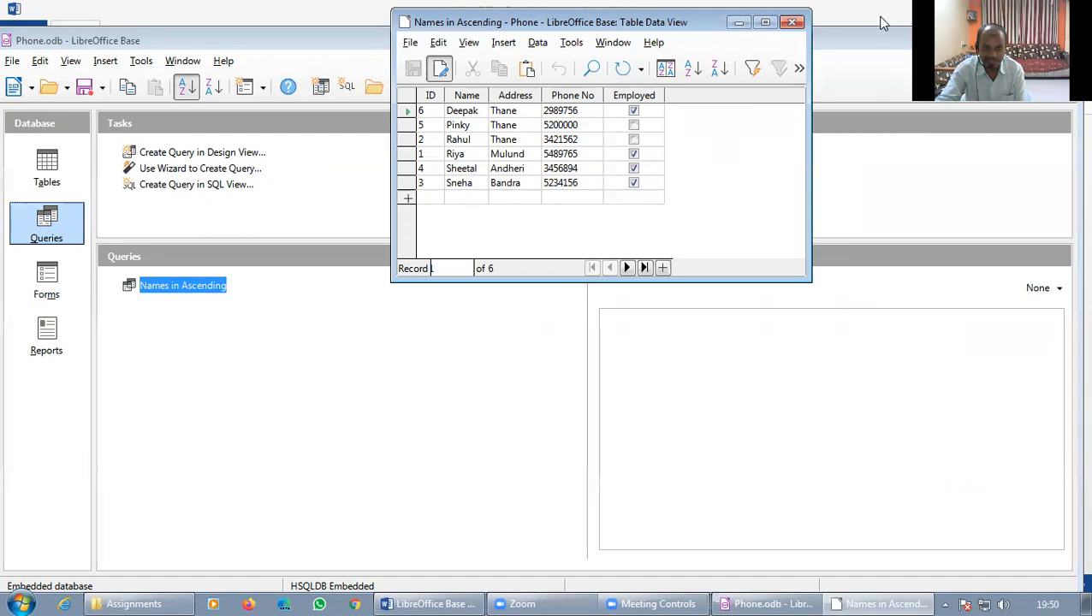
{"action": "left_click", "coordinate": [792, 21]}
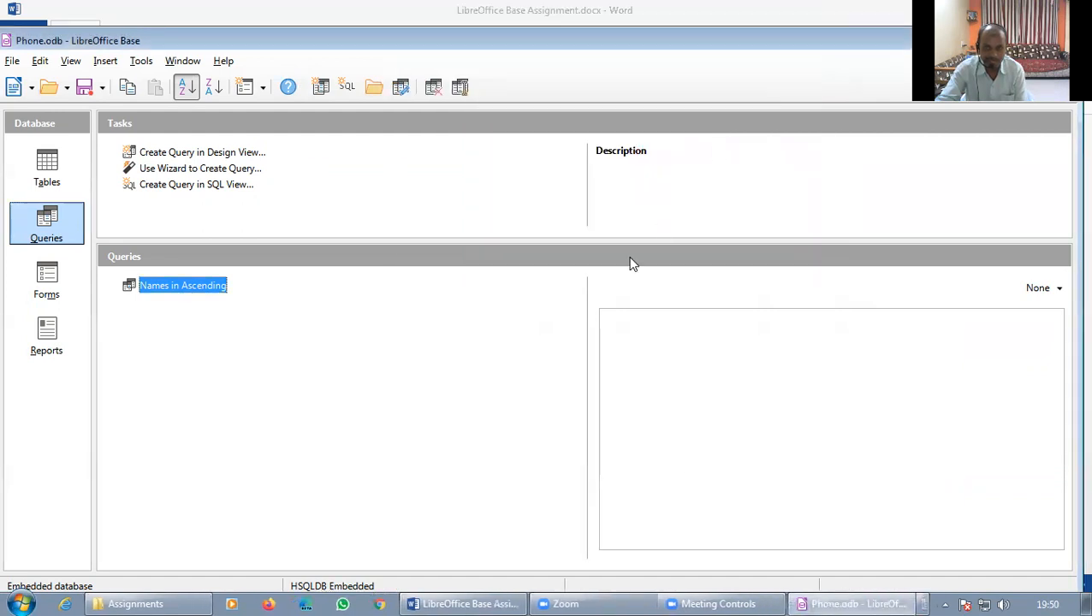
{"action": "right_click", "coordinate": [184, 292]}
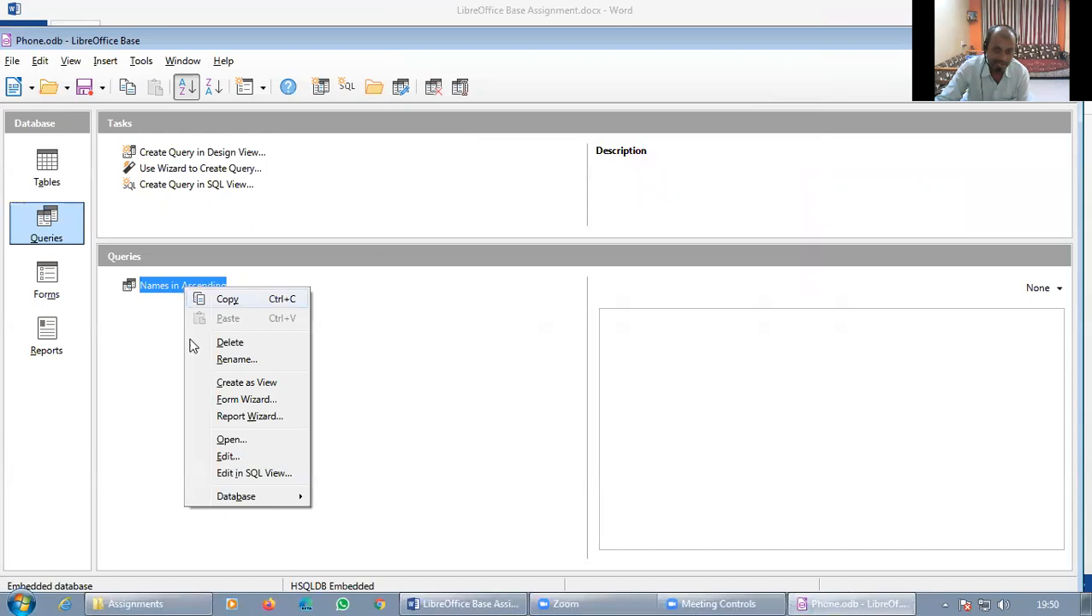
{"action": "left_click", "coordinate": [370, 411]}
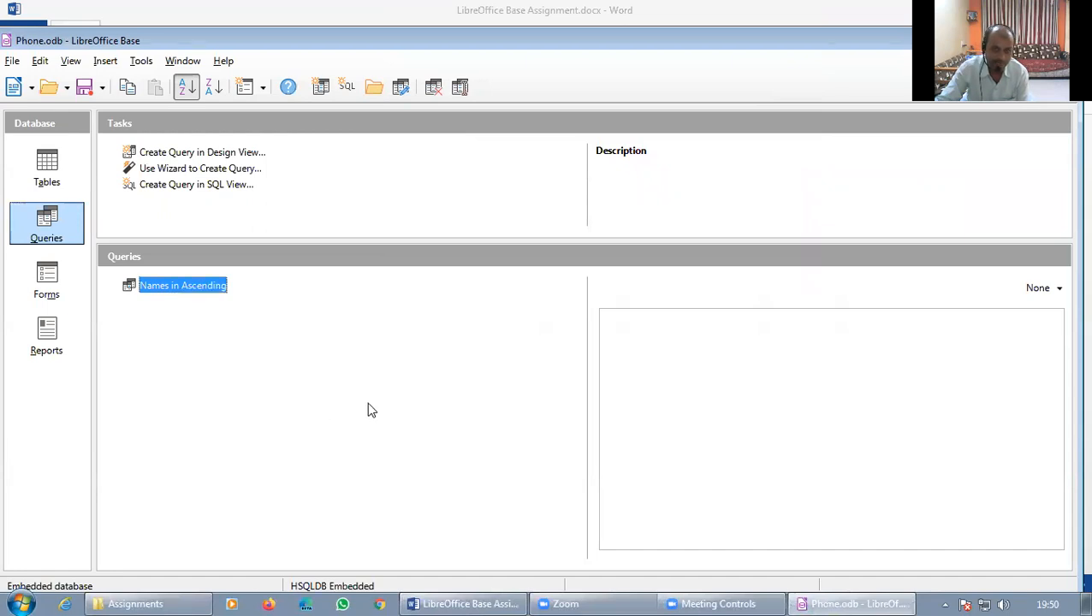
Open the Names in Ascending query again to review its records, reposition its window lower over the database window, and close it
{"action": "double_click", "coordinate": [193, 291]}
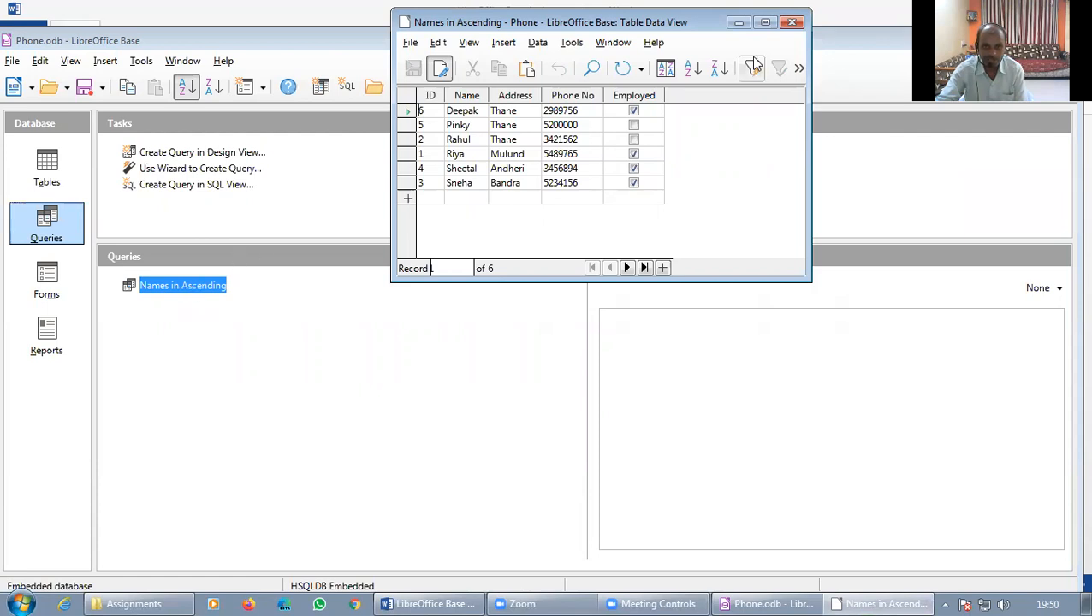
{"action": "left_click_drag", "start_coordinate": [703, 31], "coordinate": [707, 94]}
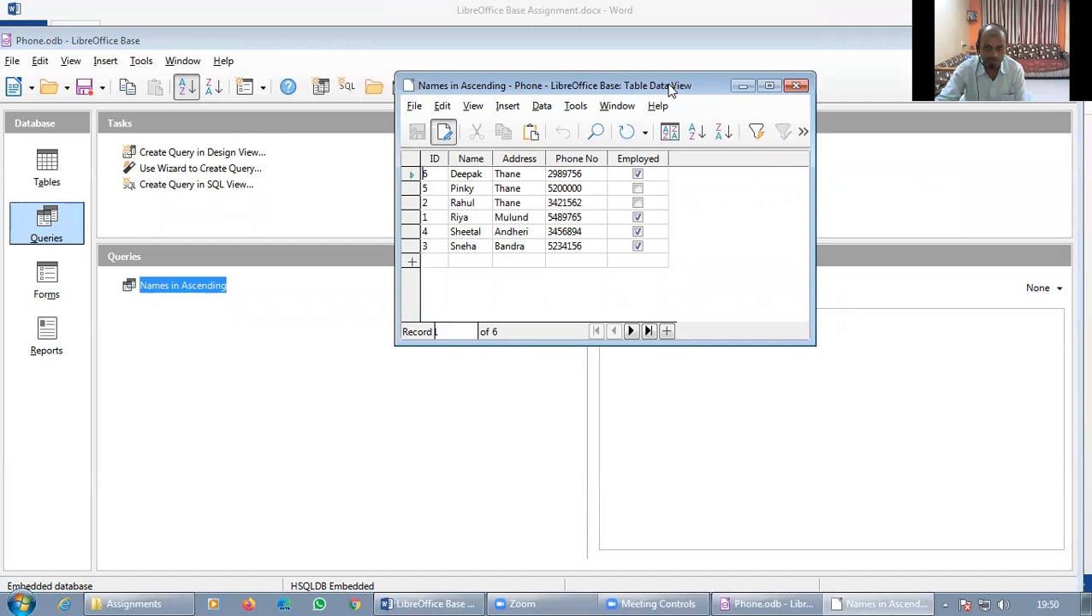
{"action": "left_click_drag", "start_coordinate": [673, 94], "coordinate": [897, 314]}
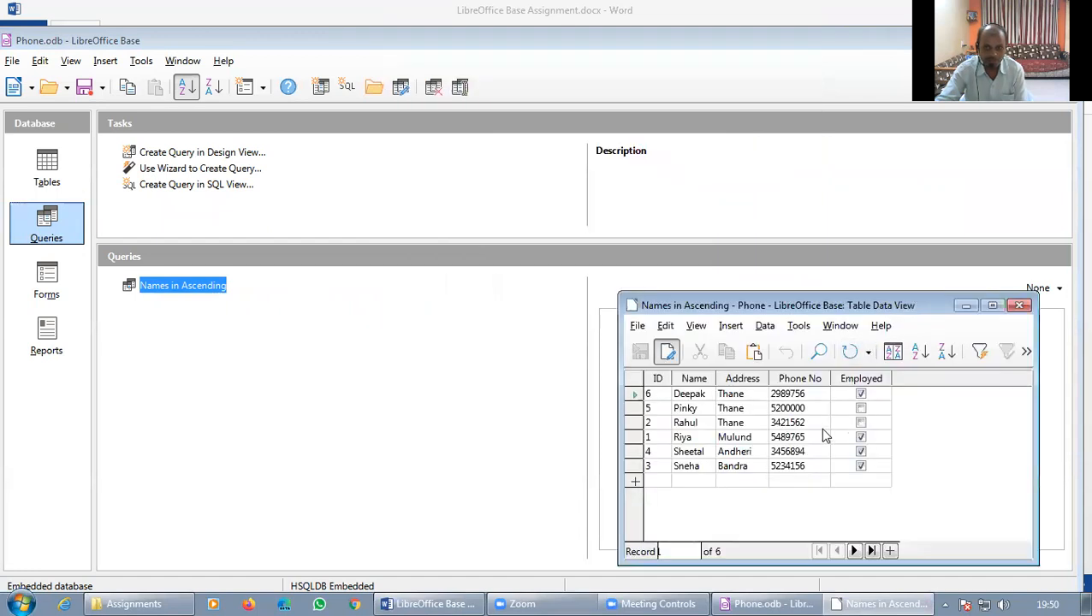
{"action": "left_click", "coordinate": [1018, 306]}
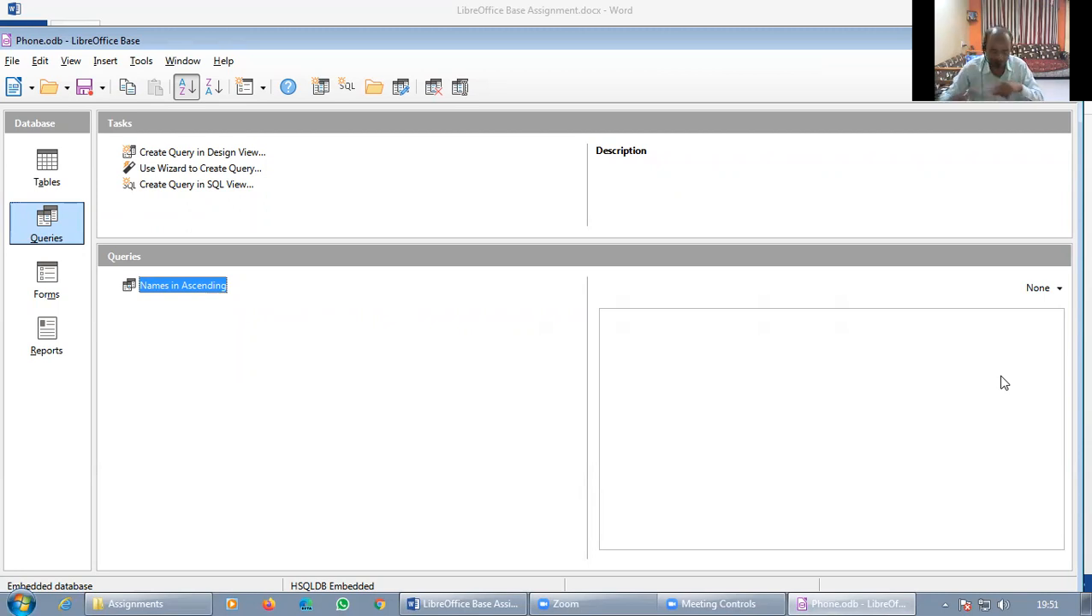
Check the Phone No condition of query b in the Word assignment, then return to the Phone.odb database
{"action": "left_click", "coordinate": [469, 604]}
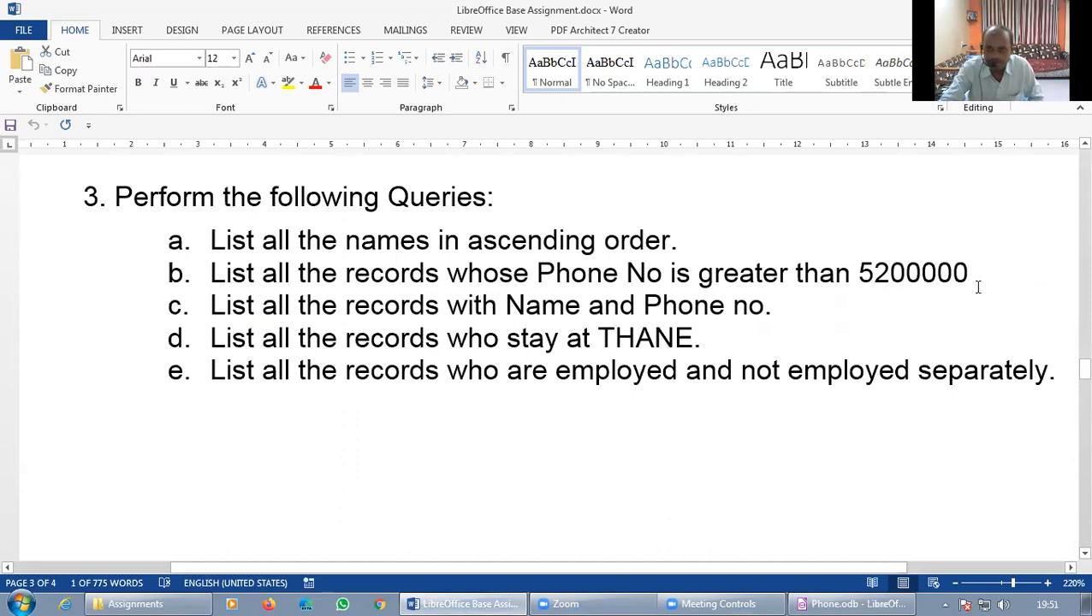
{"action": "left_click_drag", "start_coordinate": [861, 274], "coordinate": [970, 275]}
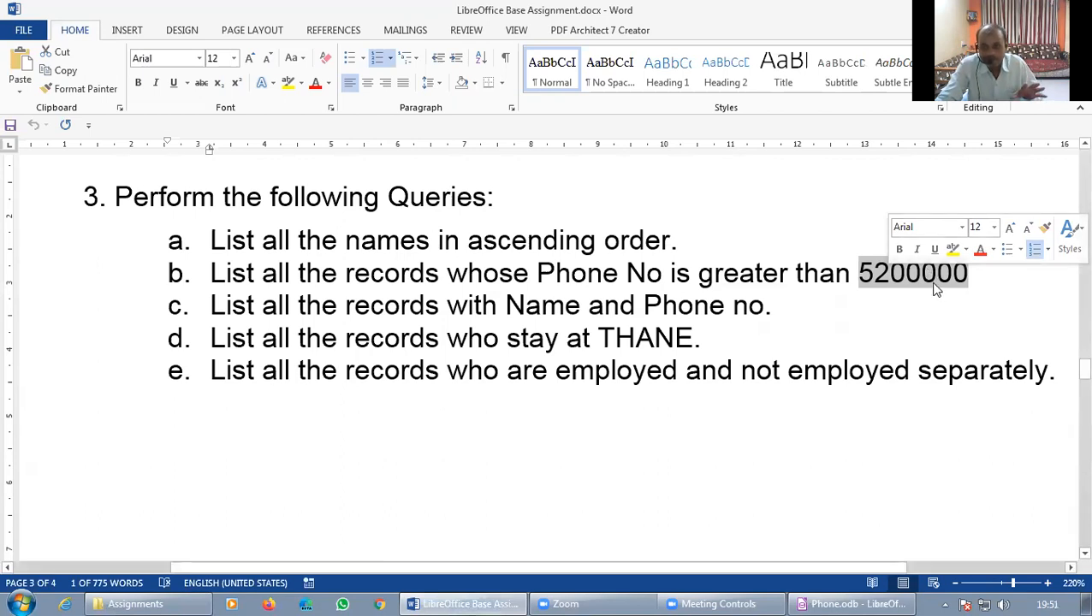
{"action": "left_click", "coordinate": [875, 599]}
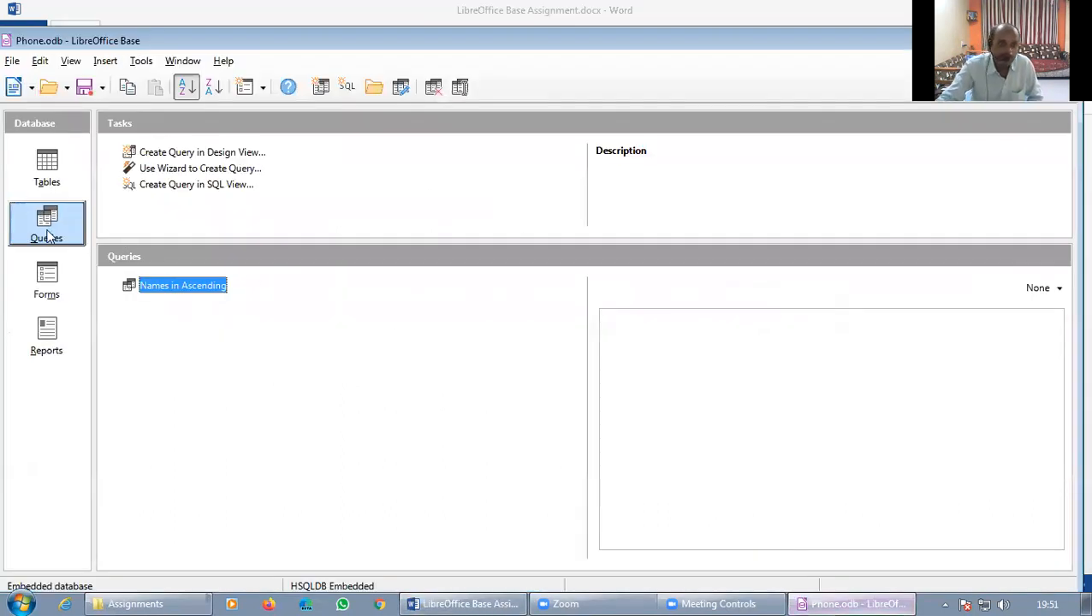
Create a new query in Design View with the Phone table and enlarge its field list to show all fields
{"action": "left_click", "coordinate": [205, 152]}
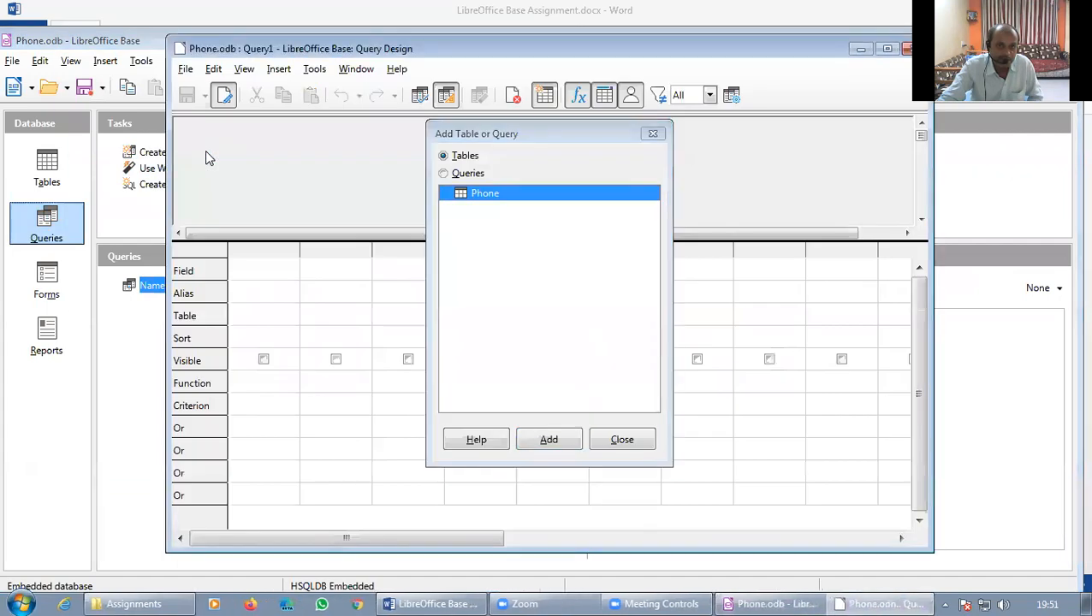
{"action": "left_click", "coordinate": [546, 442]}
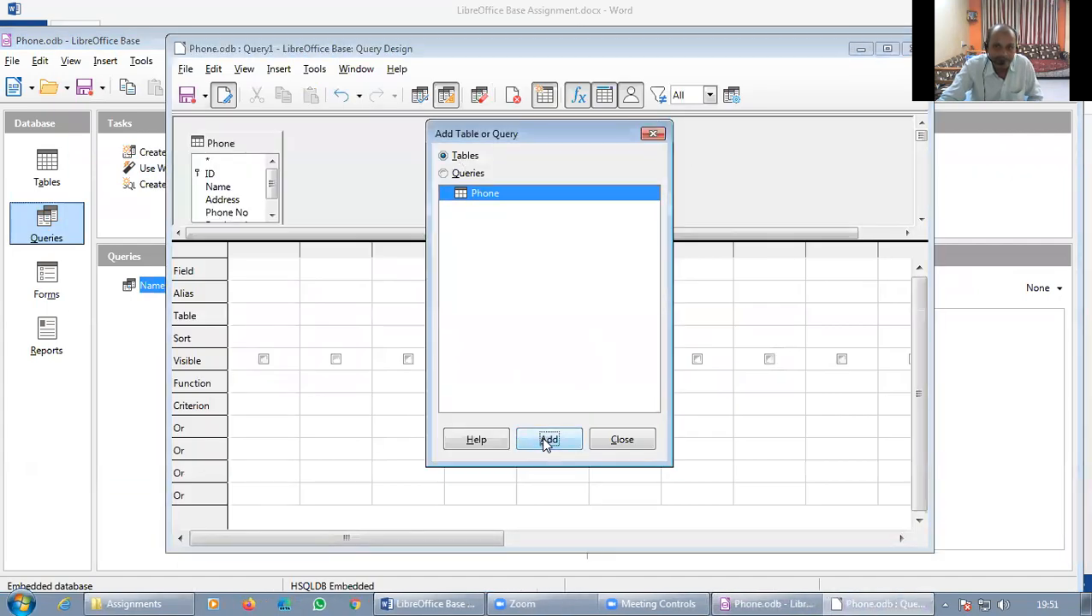
{"action": "left_click", "coordinate": [622, 441]}
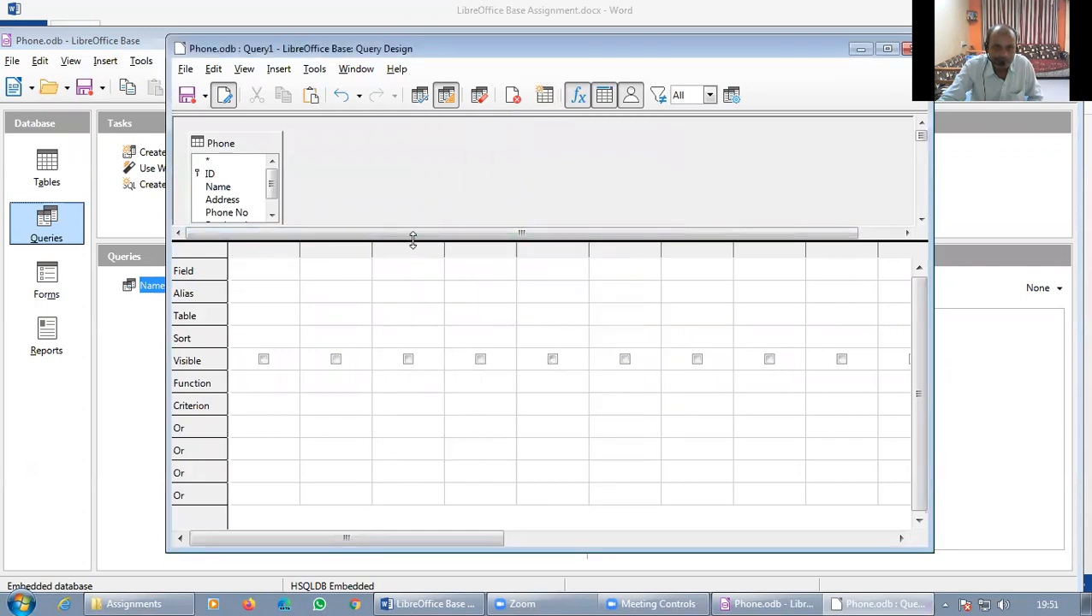
{"action": "left_click_drag", "start_coordinate": [392, 236], "coordinate": [381, 295]}
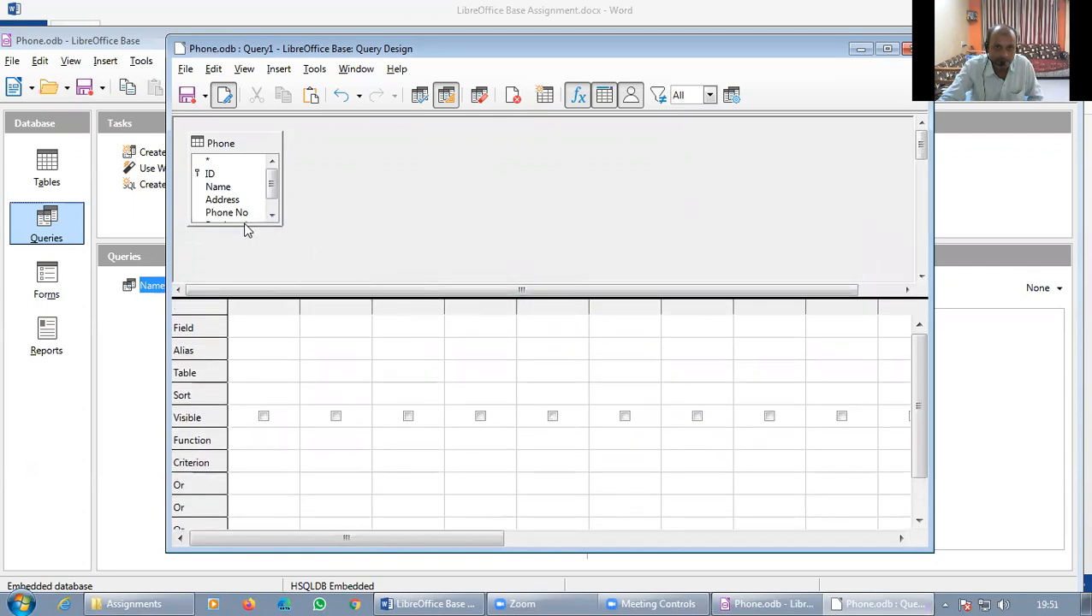
{"action": "left_click_drag", "start_coordinate": [246, 226], "coordinate": [244, 256]}
{"action": "left_click_drag", "start_coordinate": [281, 204], "coordinate": [308, 212]}
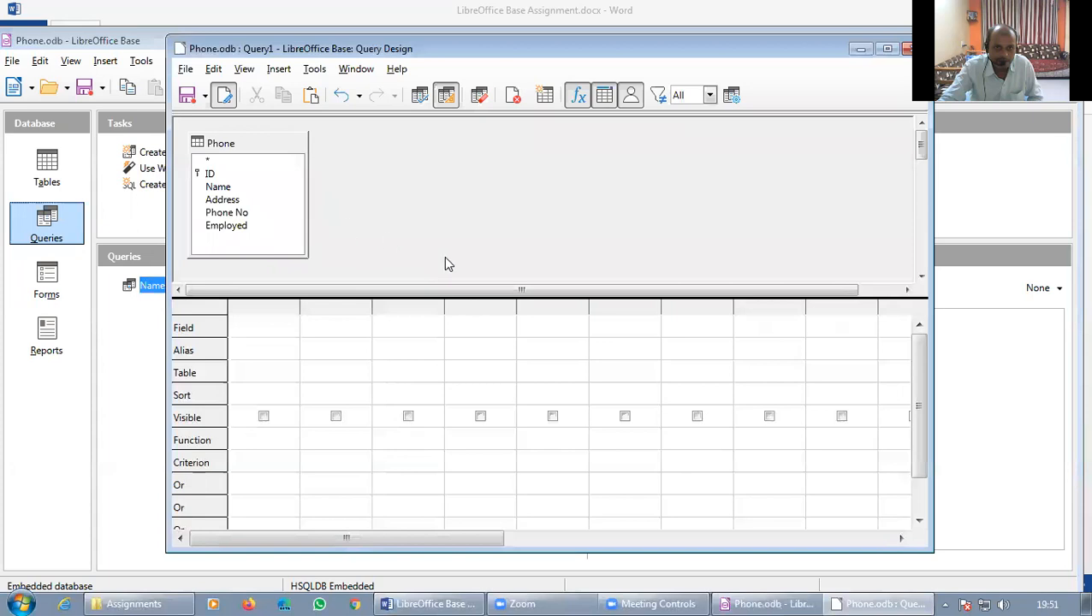
Add the ID, Name, Address, Phone No and Employed fields to the new query's design grid in that order
{"action": "double_click", "coordinate": [214, 174]}
{"action": "double_click", "coordinate": [234, 188]}
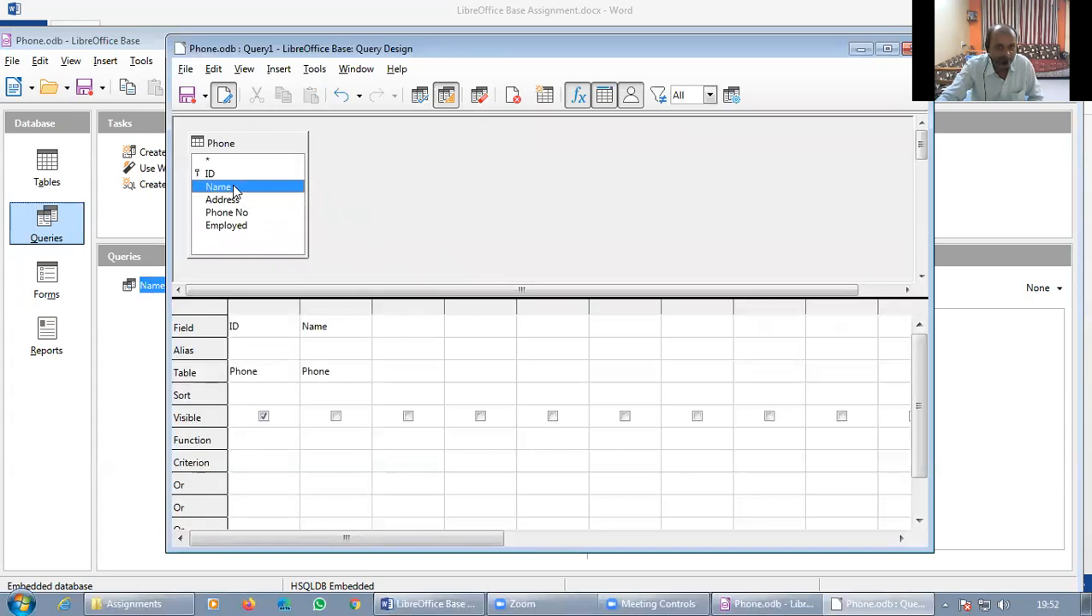
{"action": "double_click", "coordinate": [240, 202]}
{"action": "double_click", "coordinate": [247, 214]}
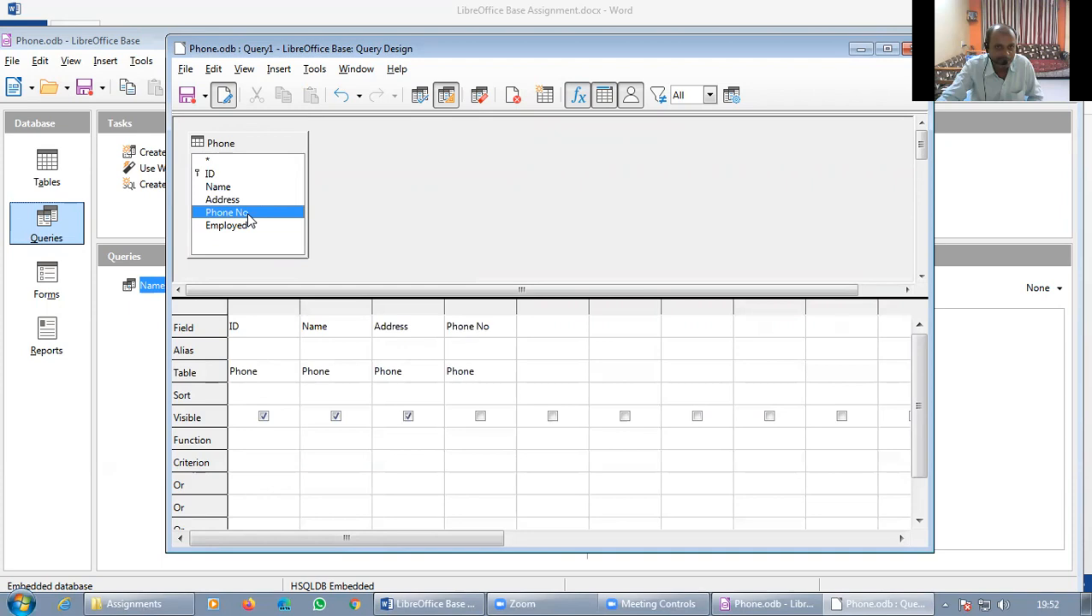
{"action": "double_click", "coordinate": [249, 226]}
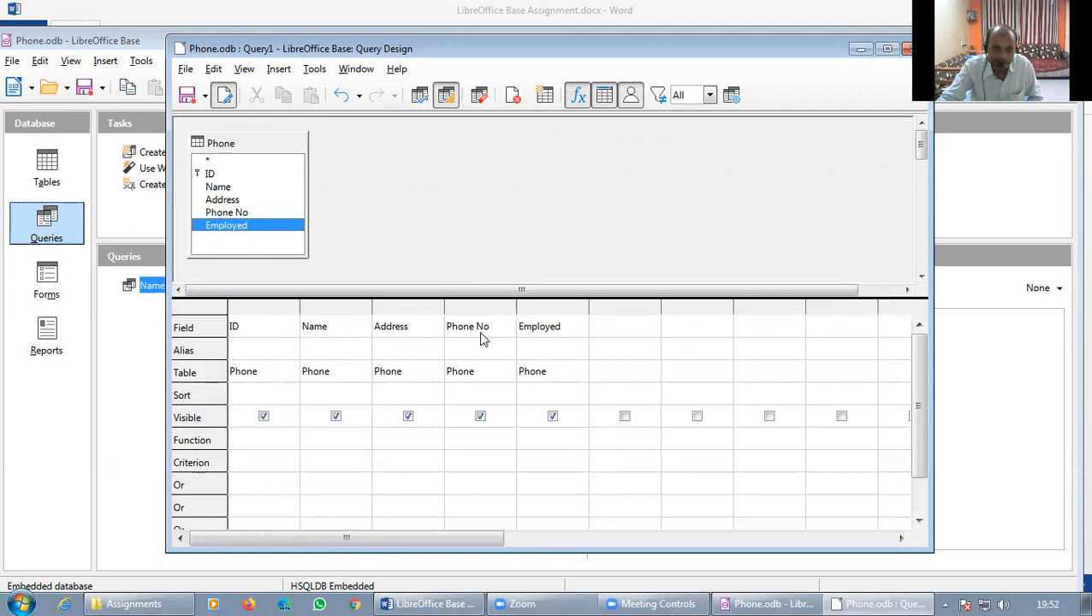
Set the Phone No field's criterion to >5200000
{"action": "left_click", "coordinate": [477, 463]}
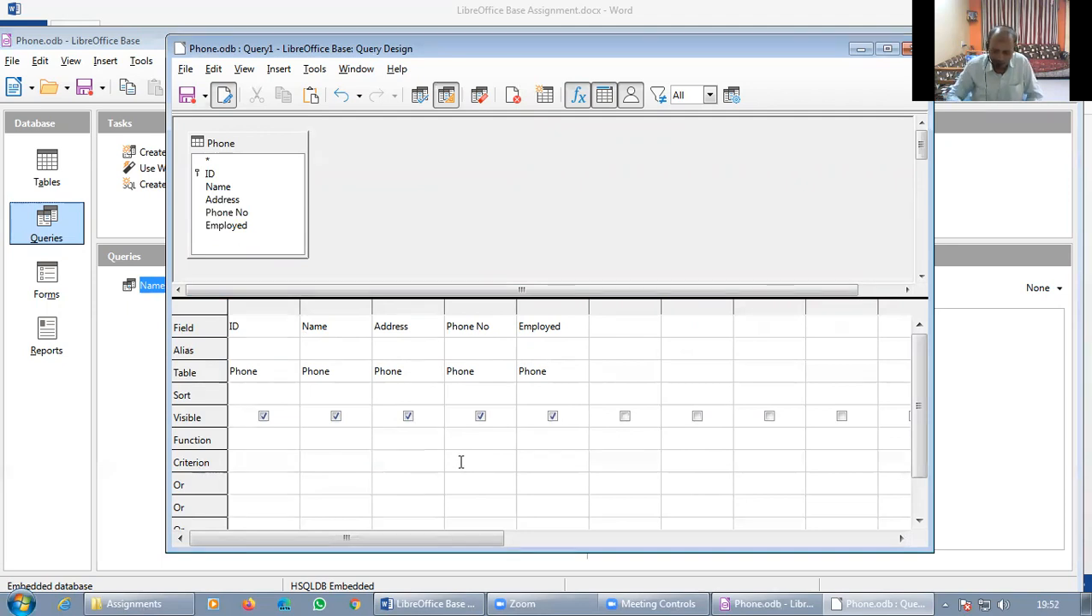
{"action": "type", "text": ">5"}
{"action": "type", "text": "000"}
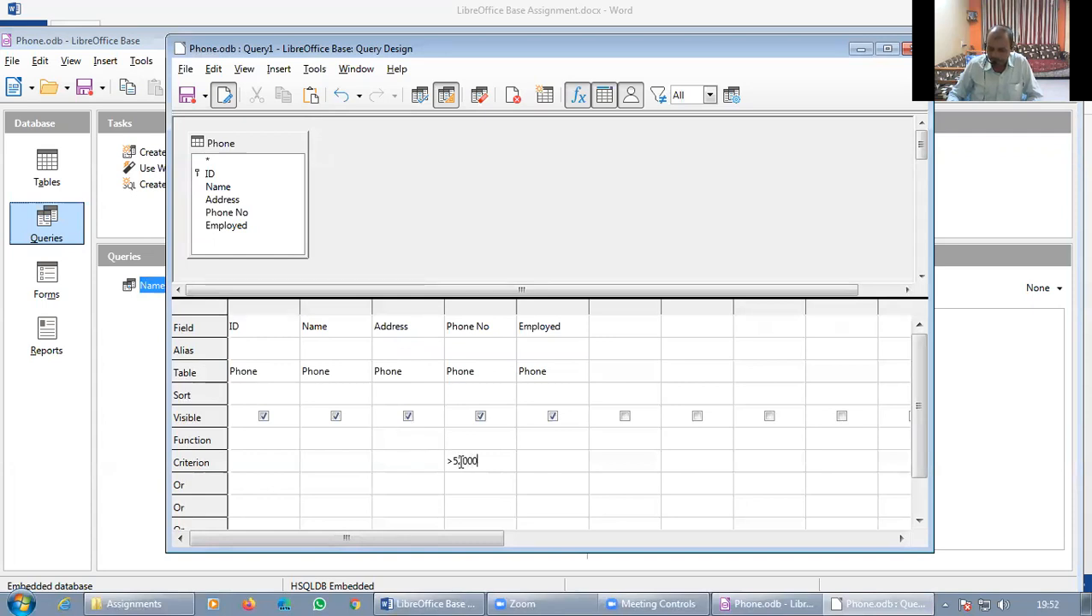
{"action": "type", "text": "000"}
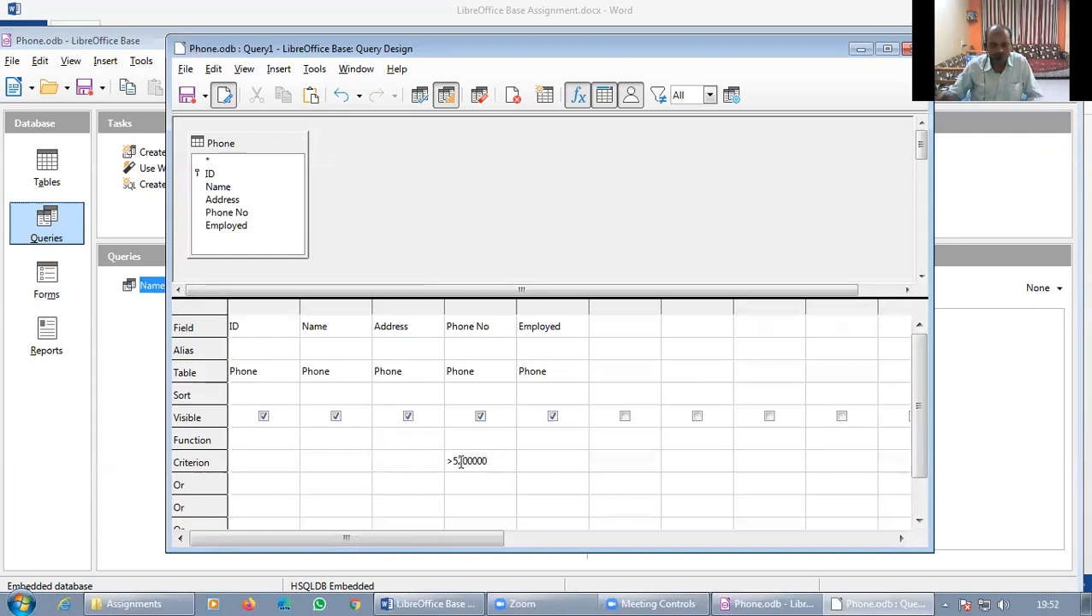
{"action": "key", "text": "Tab"}
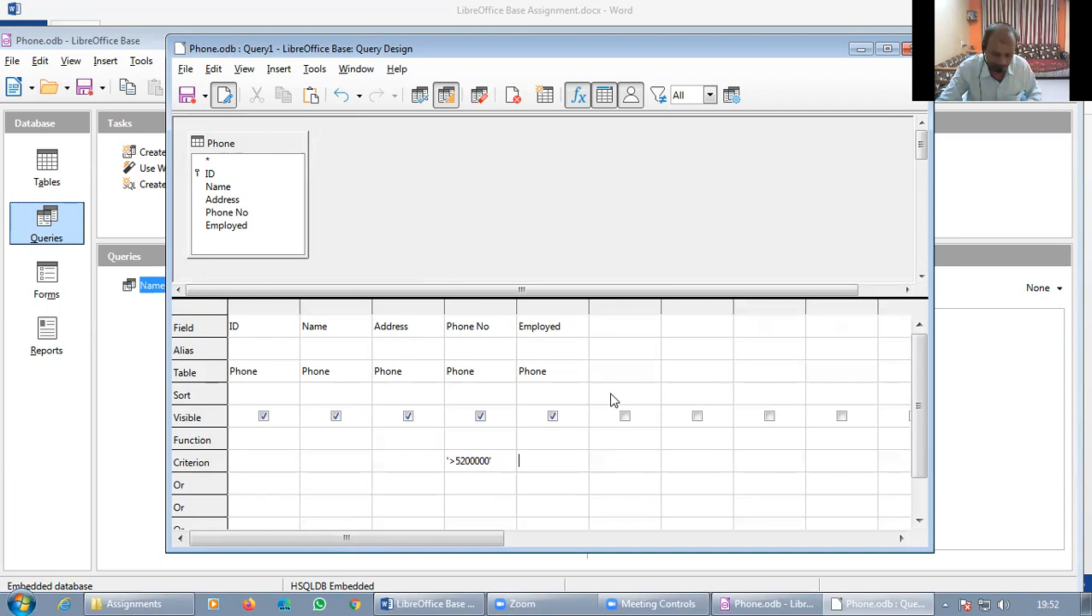
Save the query as "Phone >5200000" and close its design window
{"action": "key", "text": "ctrl+s"}
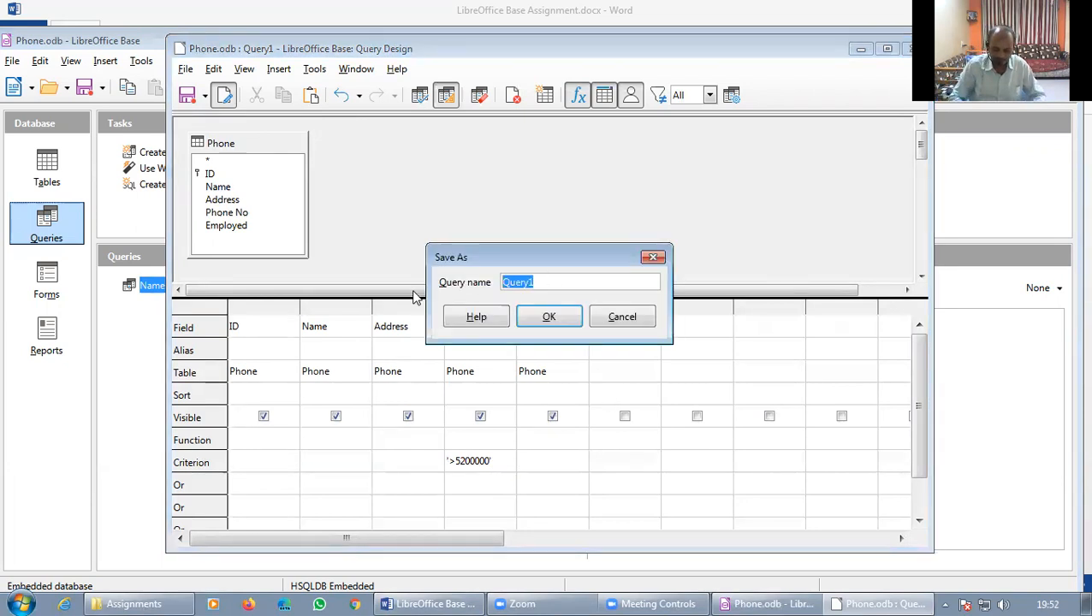
{"action": "type", "text": "Phone "}
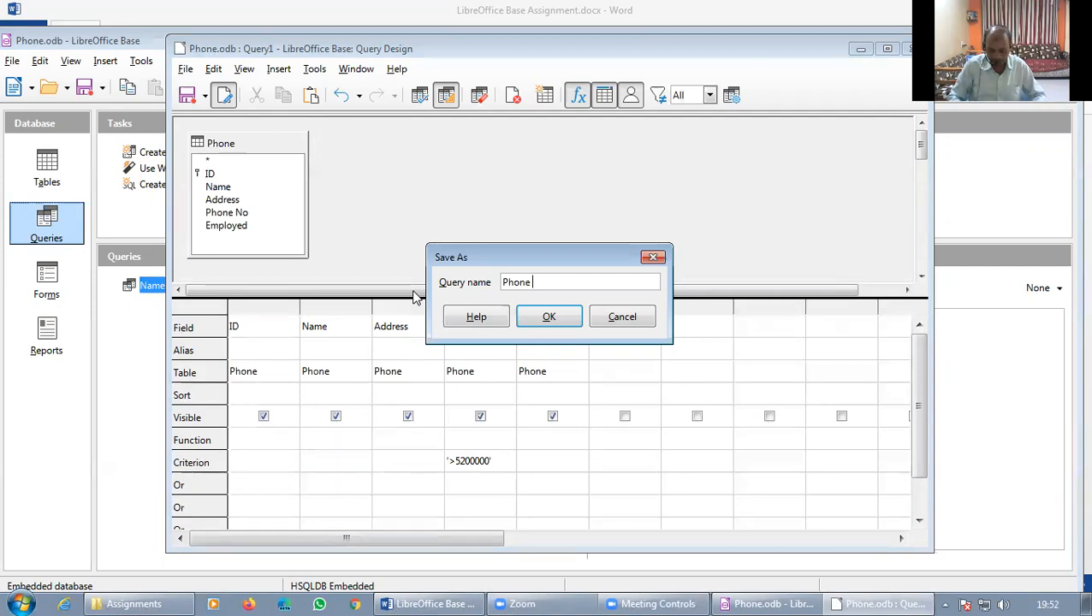
{"action": "type", "text": ">5200000"}
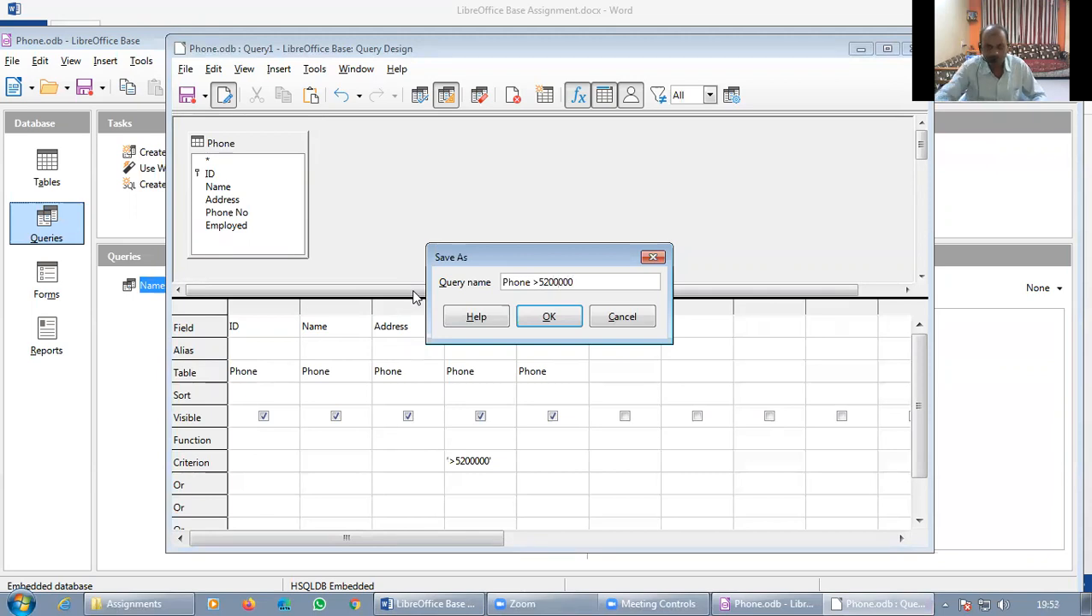
{"action": "left_click", "coordinate": [561, 326]}
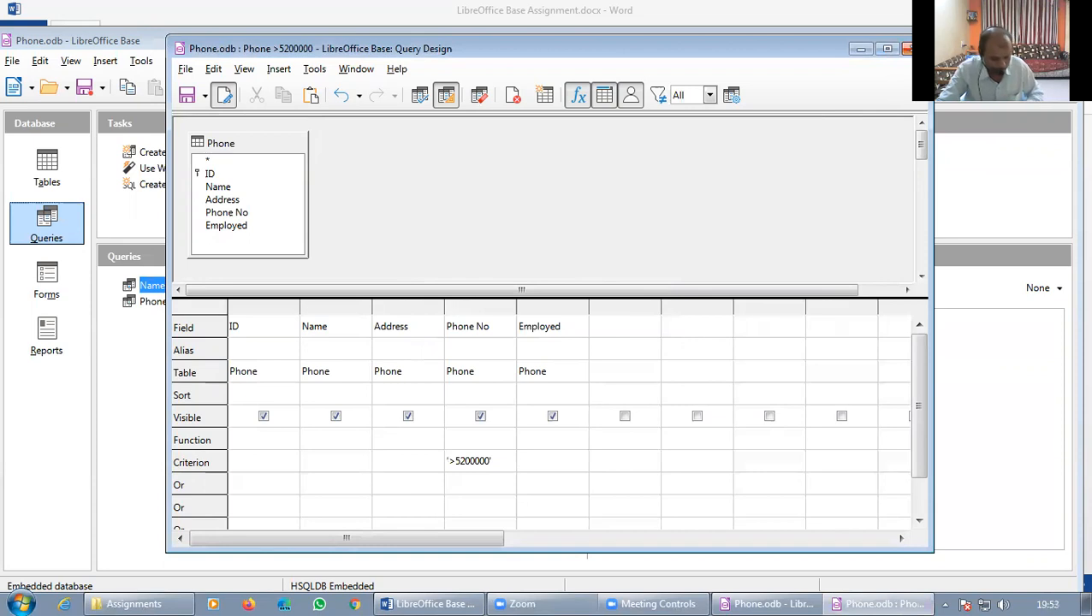
{"action": "left_click", "coordinate": [907, 48]}
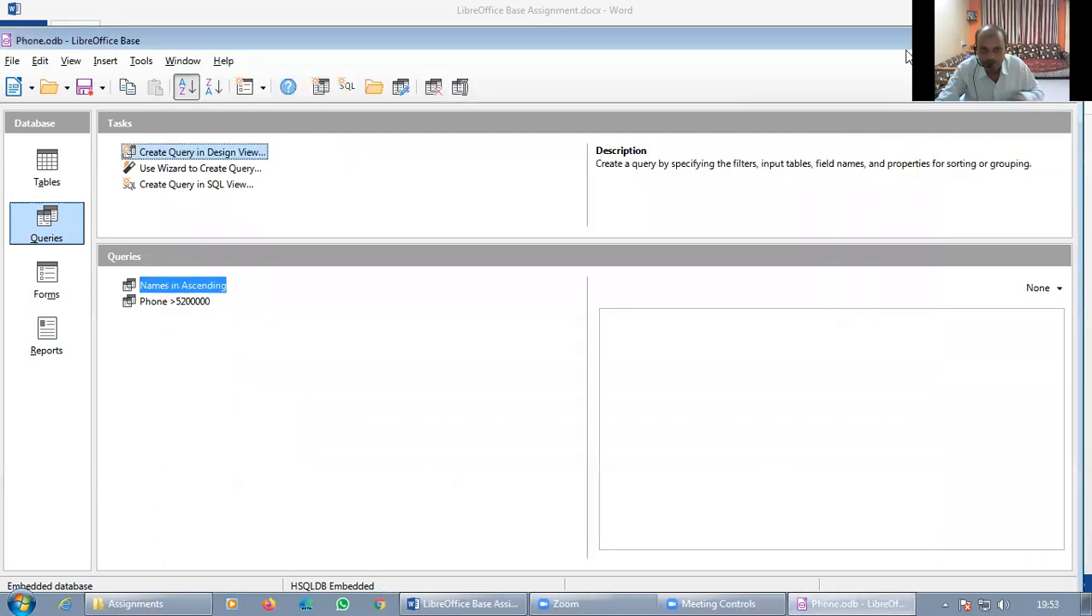
Open the Phone >5200000 query twice to check the records it returns, closing it each time
{"action": "left_click", "coordinate": [202, 306]}
{"action": "double_click", "coordinate": [202, 306]}
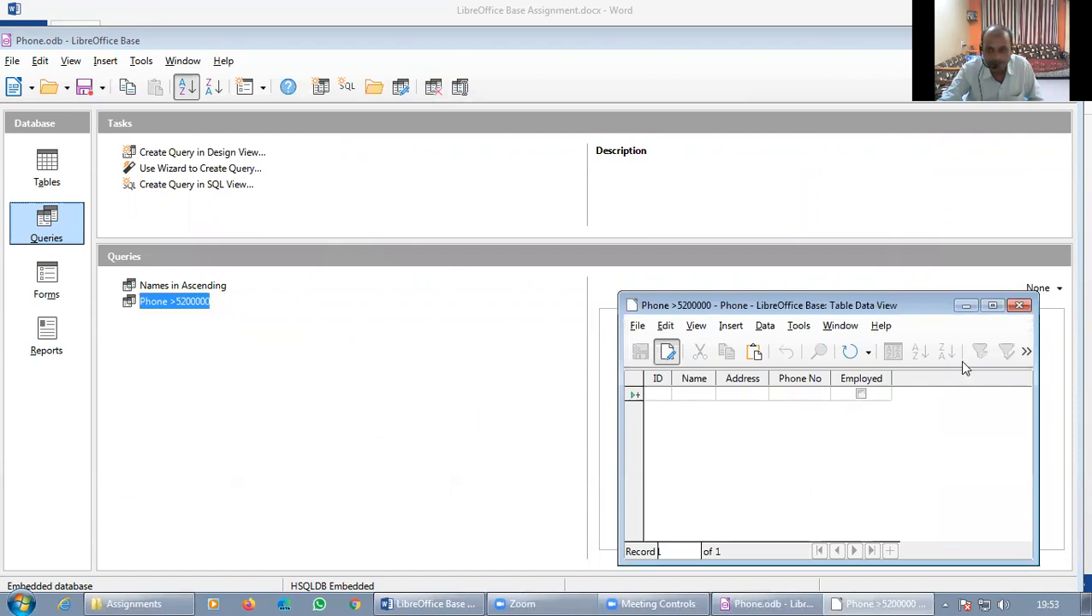
{"action": "left_click", "coordinate": [1019, 306]}
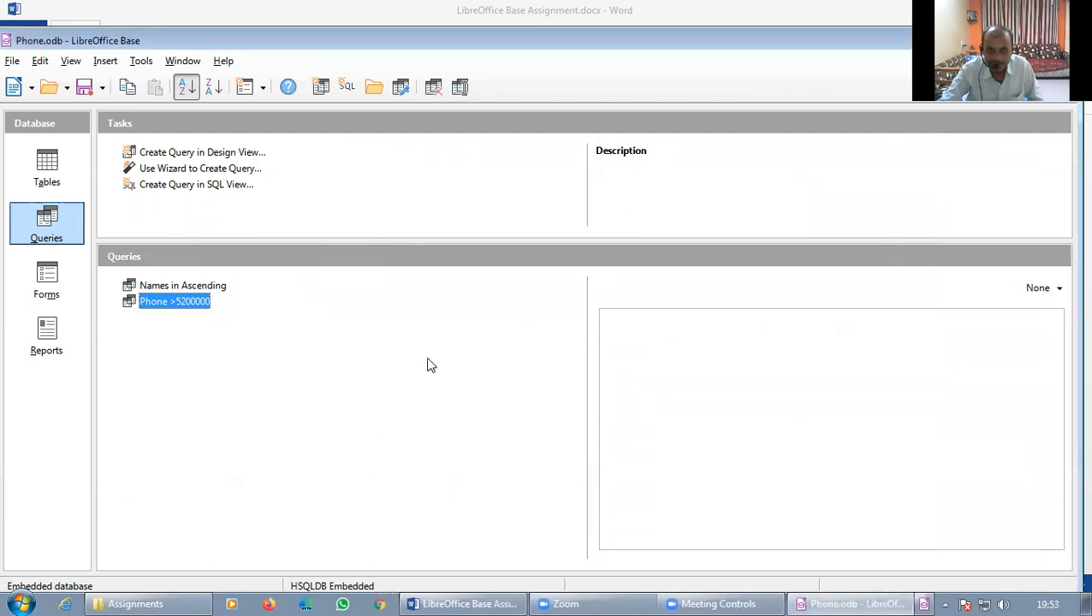
{"action": "double_click", "coordinate": [180, 311]}
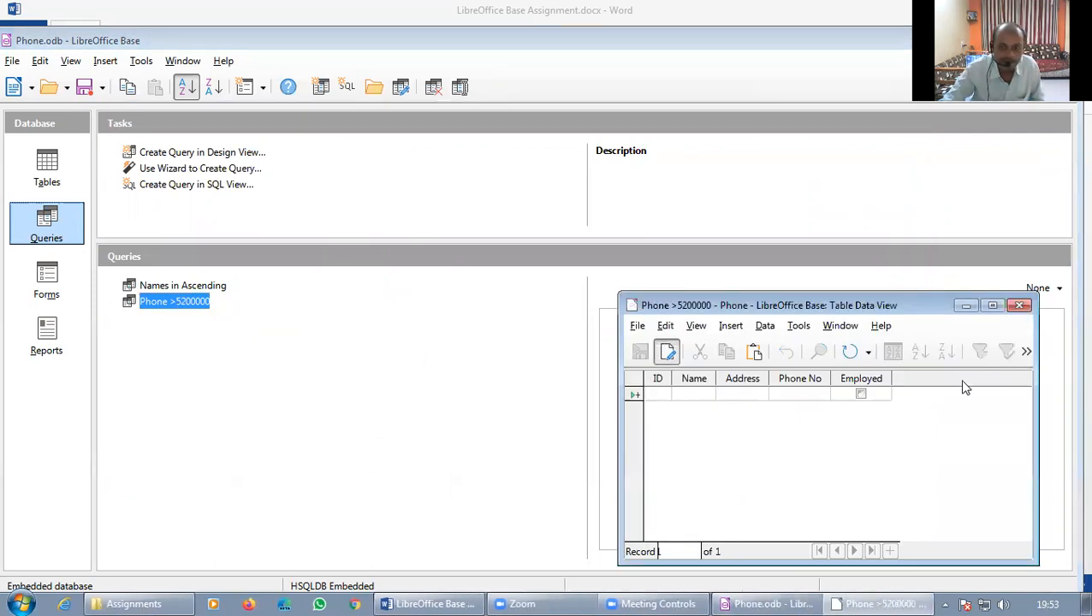
{"action": "left_click", "coordinate": [1019, 306]}
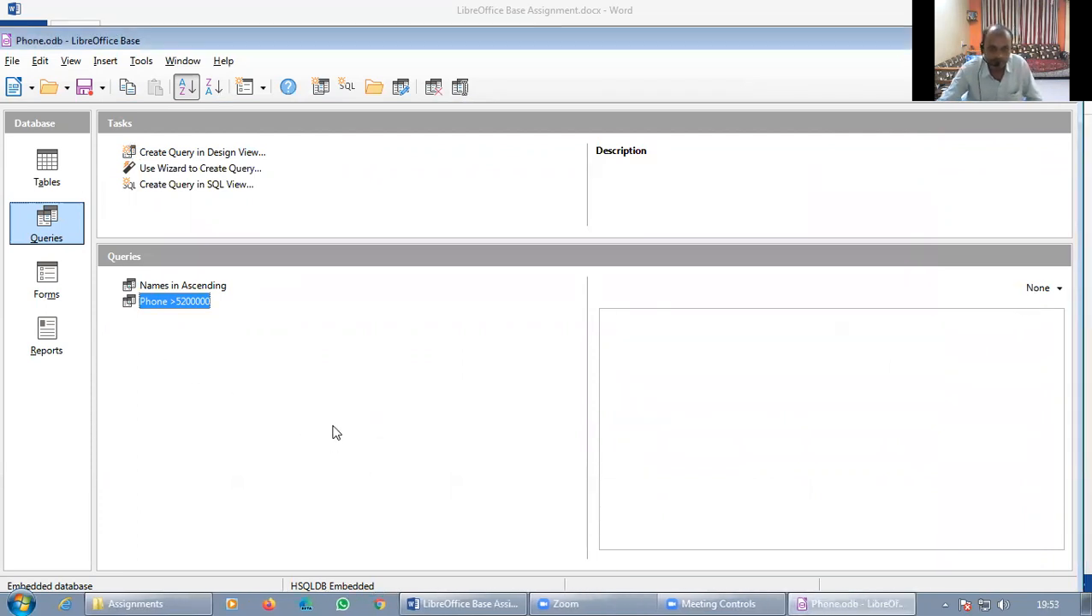
Open the Phone >5200000 query for editing to examine its Phone No criterion, then close the design window
{"action": "right_click", "coordinate": [139, 307]}
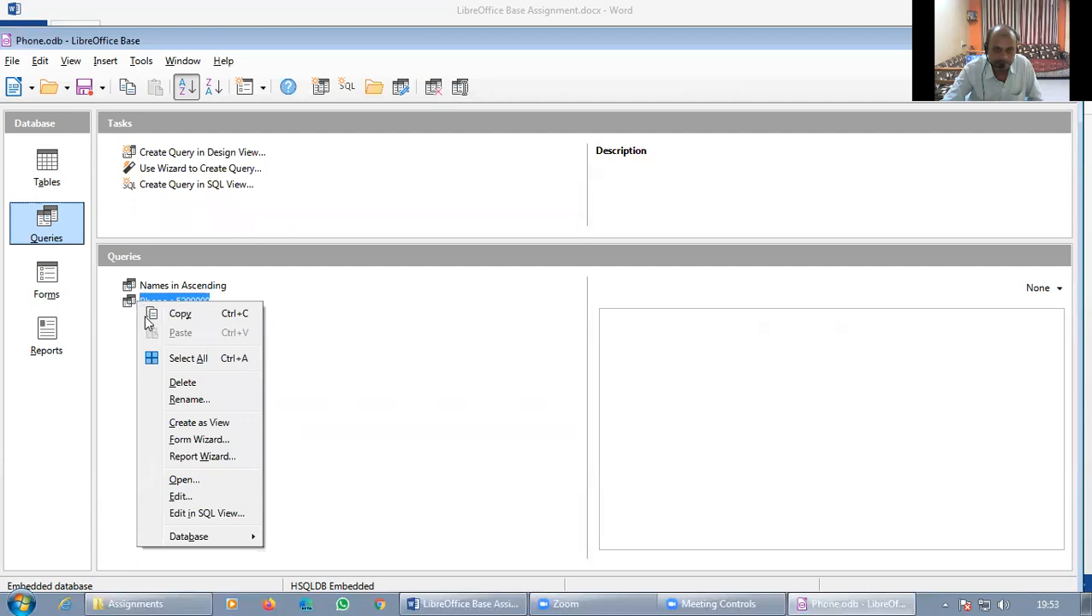
{"action": "left_click", "coordinate": [179, 497]}
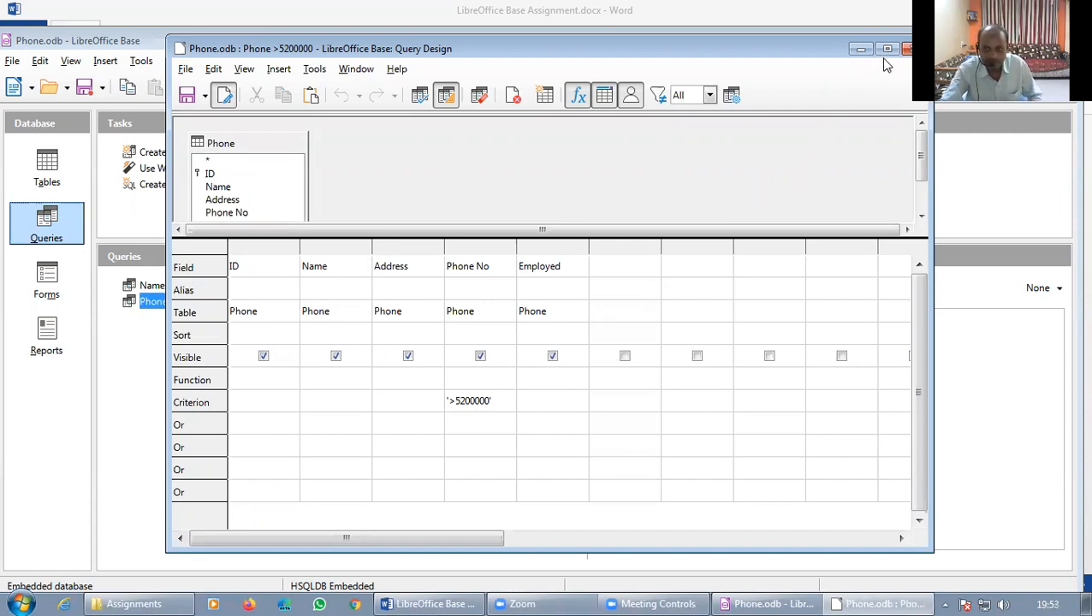
{"action": "left_click", "coordinate": [909, 52]}
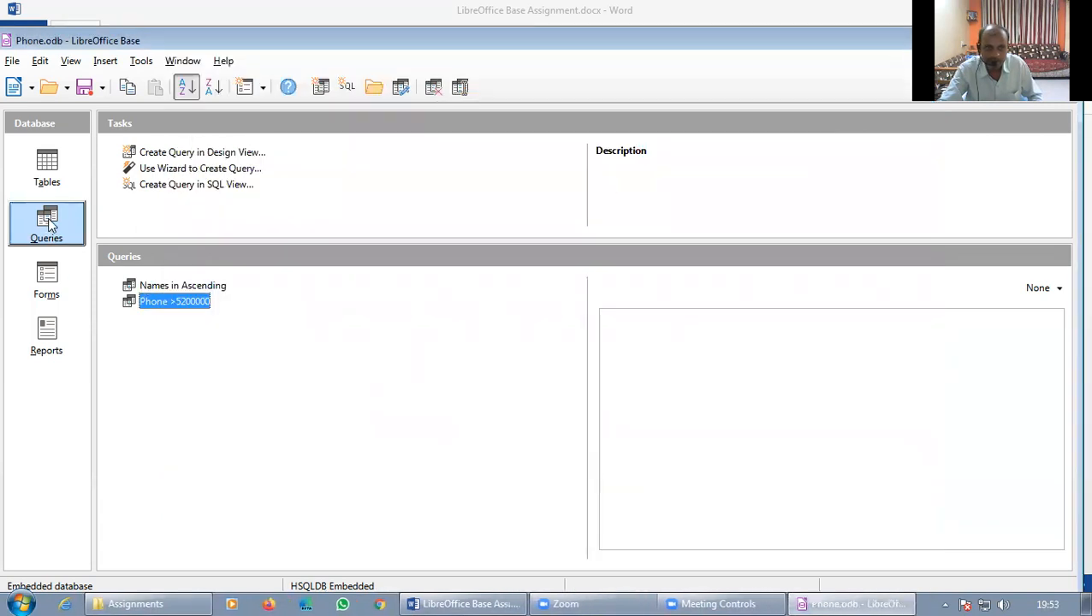
Open the Phone table for editing and change the Phone No field type to Number [ NUMERIC ]
{"action": "left_click", "coordinate": [45, 174]}
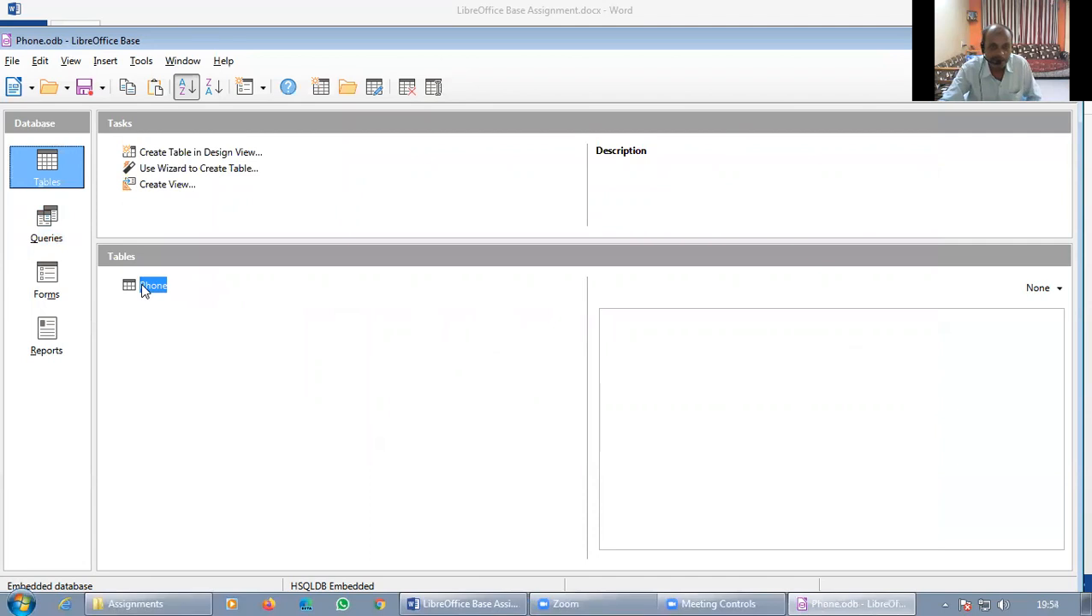
{"action": "right_click", "coordinate": [144, 291]}
{"action": "left_click", "coordinate": [190, 455]}
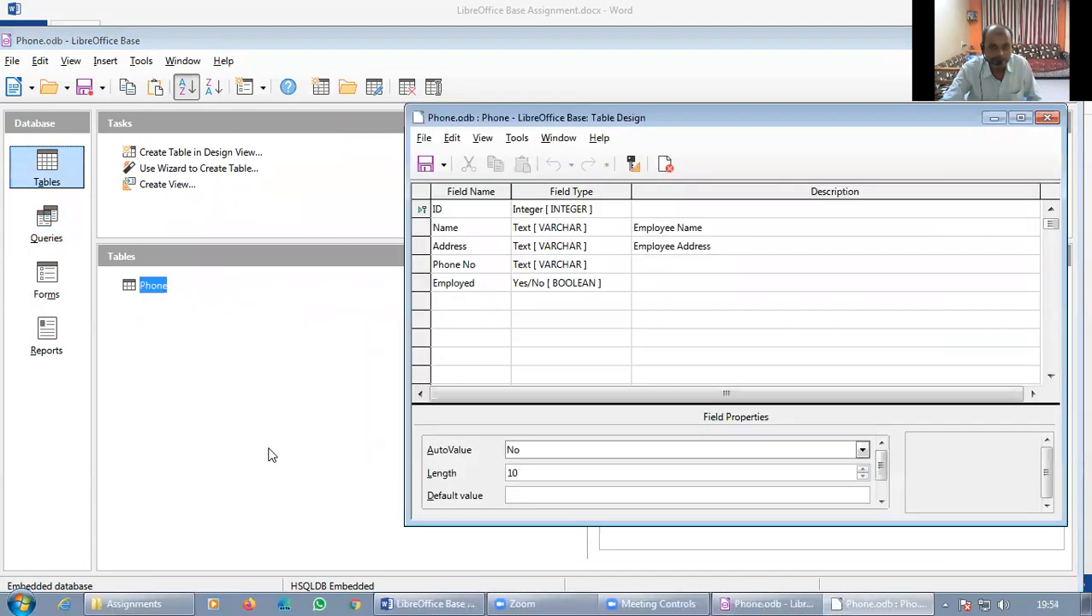
{"action": "left_click", "coordinate": [597, 267]}
{"action": "left_click", "coordinate": [623, 265]}
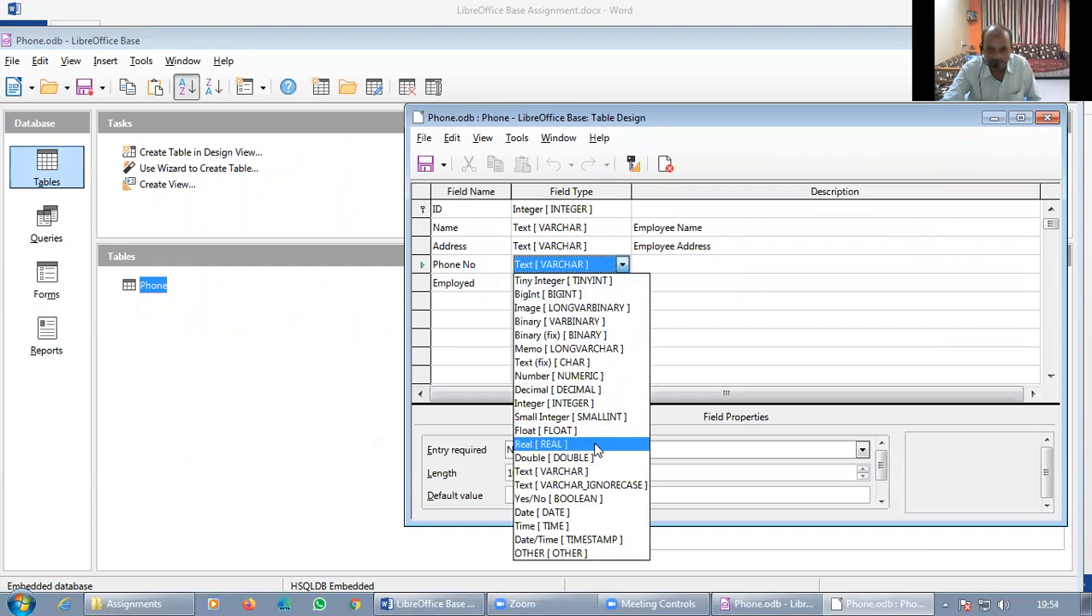
{"action": "left_click", "coordinate": [576, 376]}
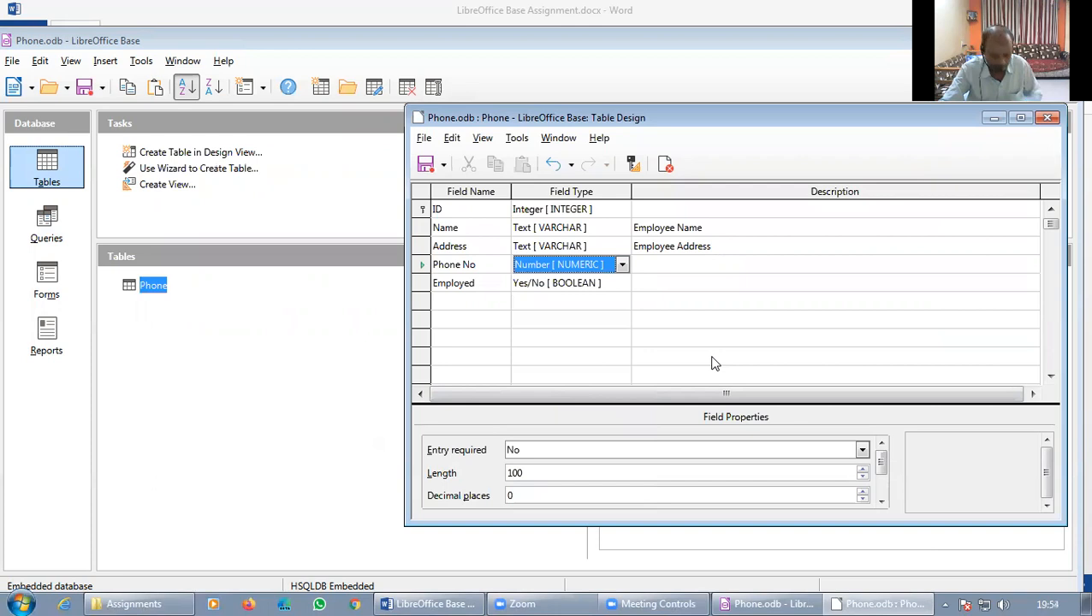
Close the Phone table design window, run the Phone >5200000 query to test it, and close its data view
{"action": "key", "text": "Tab"}
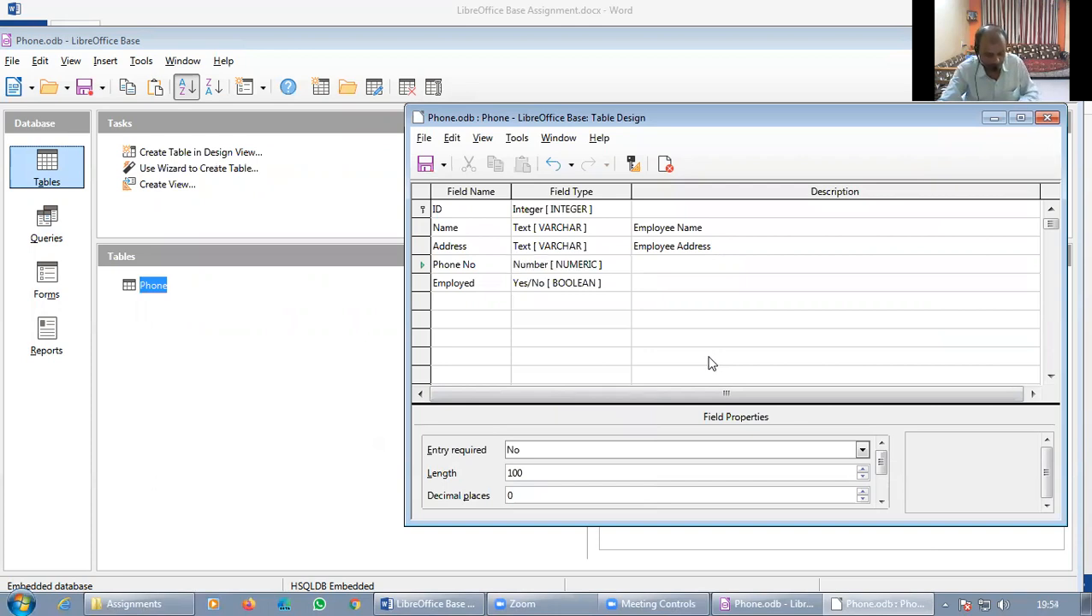
{"action": "key", "text": "alt+F4"}
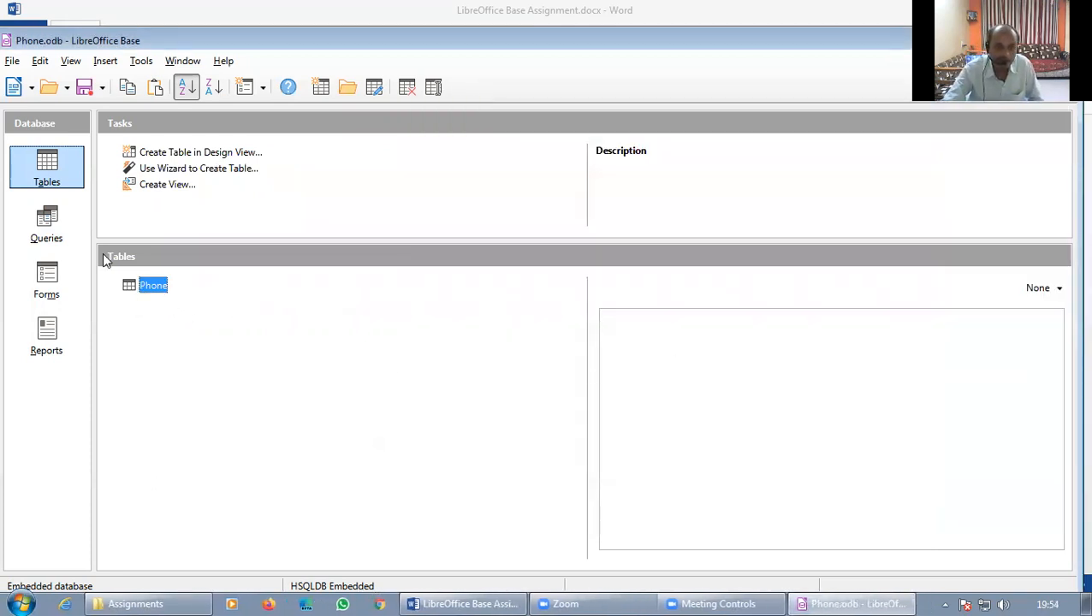
{"action": "left_click", "coordinate": [61, 233]}
{"action": "double_click", "coordinate": [177, 304]}
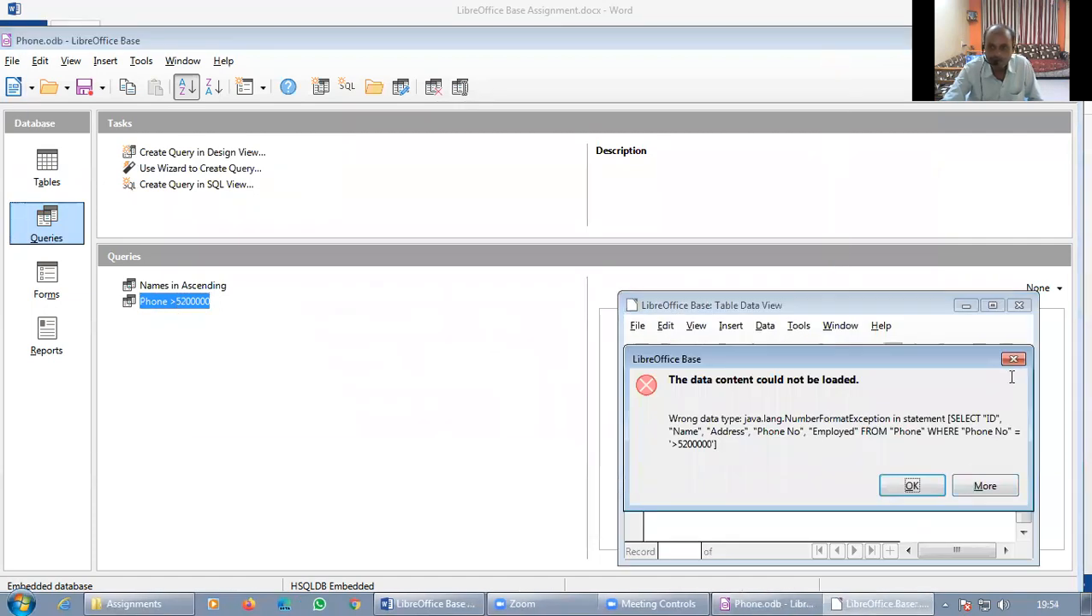
{"action": "left_click", "coordinate": [1014, 358]}
{"action": "left_click", "coordinate": [1019, 306]}
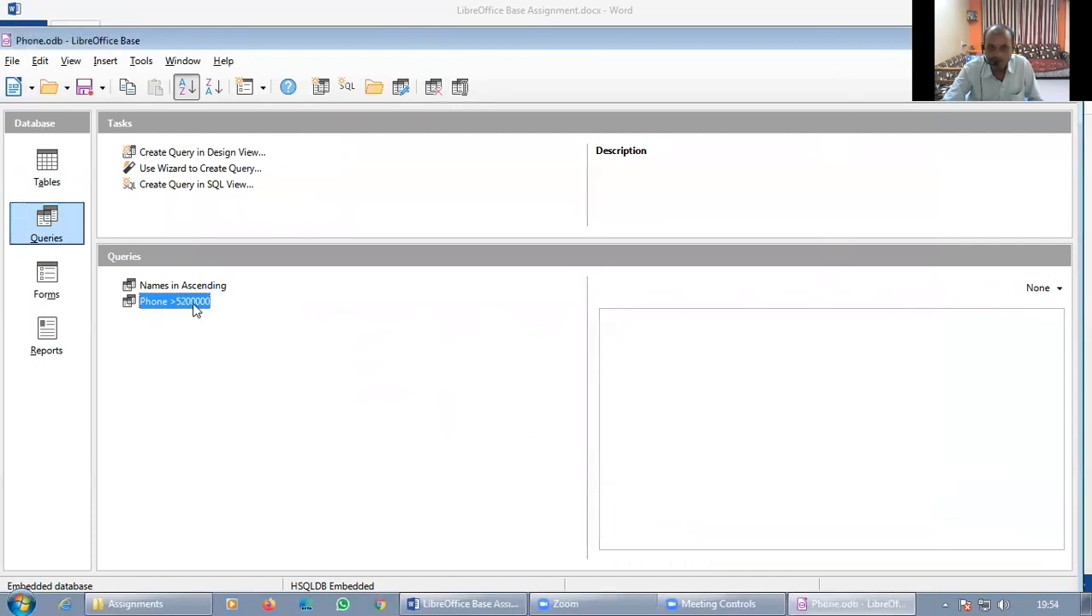
Delete the Phone >5200000 query and start a new design-view query based on the Phone table, enlarging its field list
{"action": "key", "text": "Delete"}
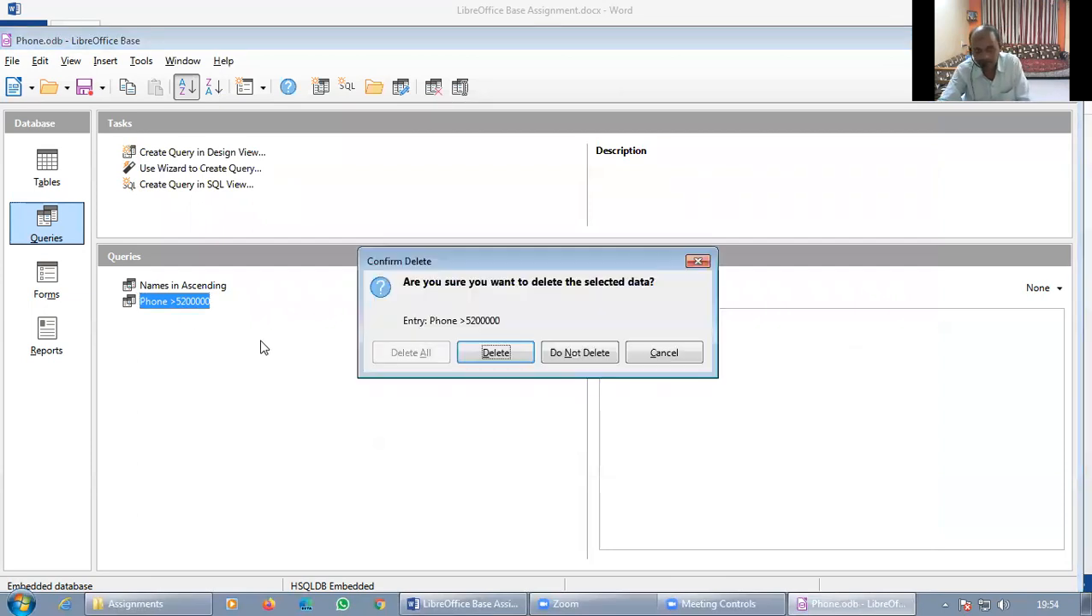
{"action": "left_click", "coordinate": [496, 353]}
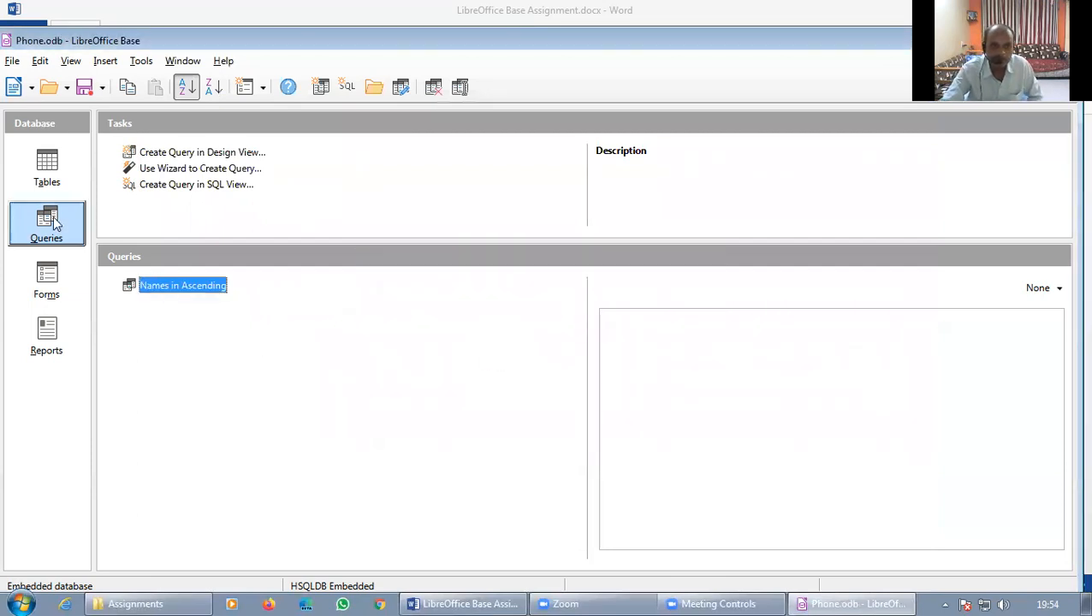
{"action": "left_click", "coordinate": [199, 153]}
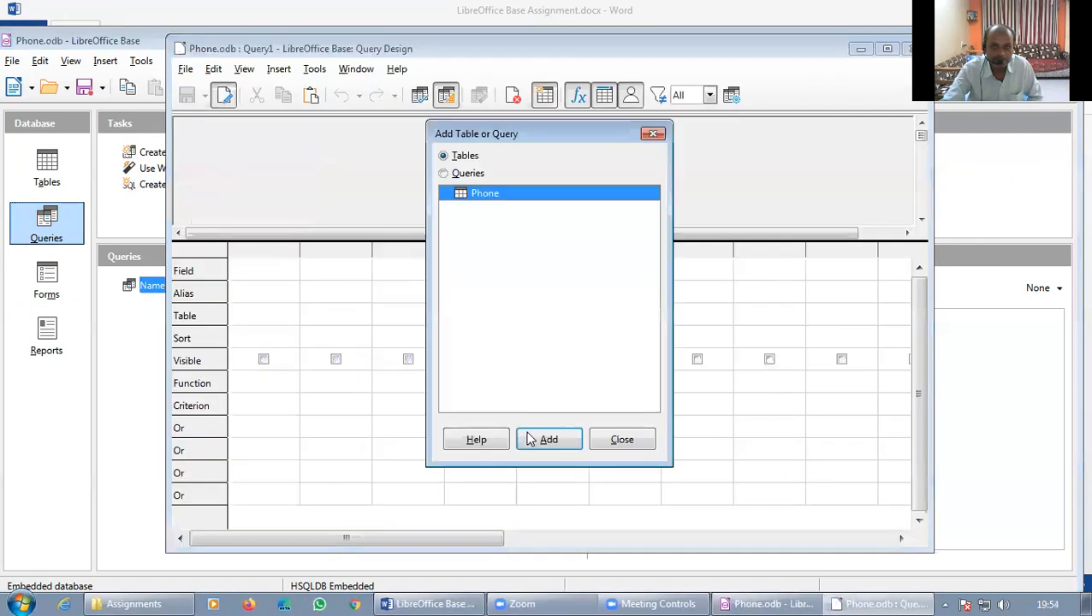
{"action": "left_click", "coordinate": [613, 447]}
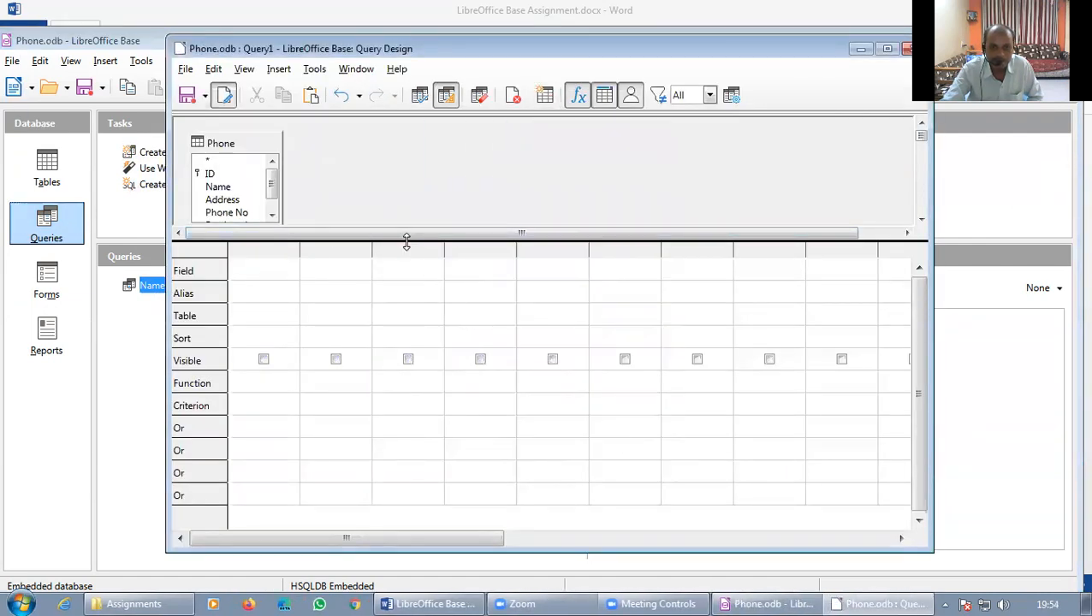
{"action": "left_click_drag", "start_coordinate": [407, 244], "coordinate": [373, 297]}
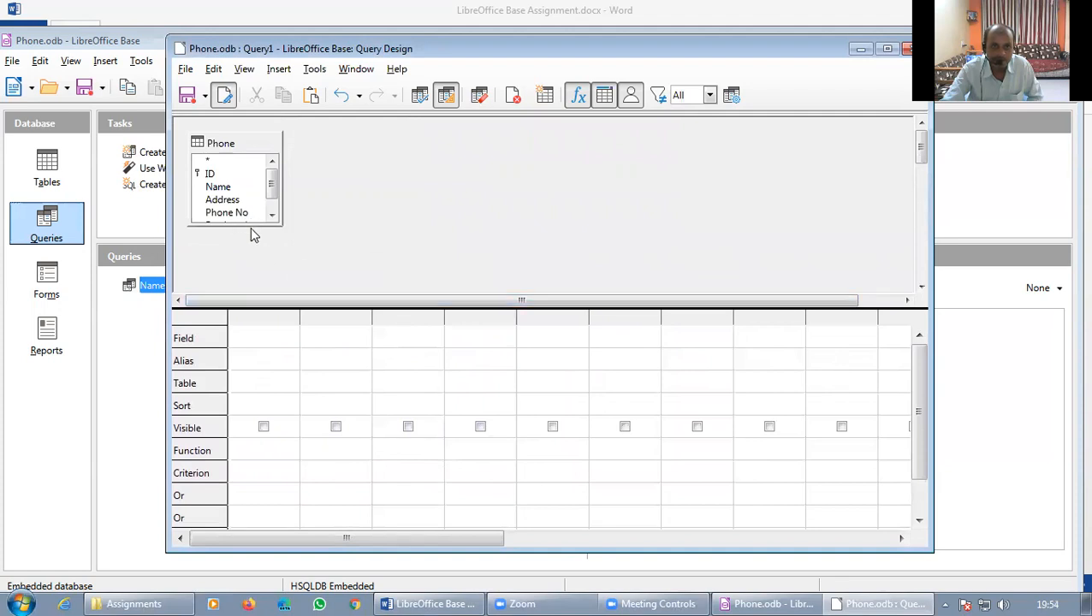
{"action": "left_click_drag", "start_coordinate": [254, 224], "coordinate": [254, 259]}
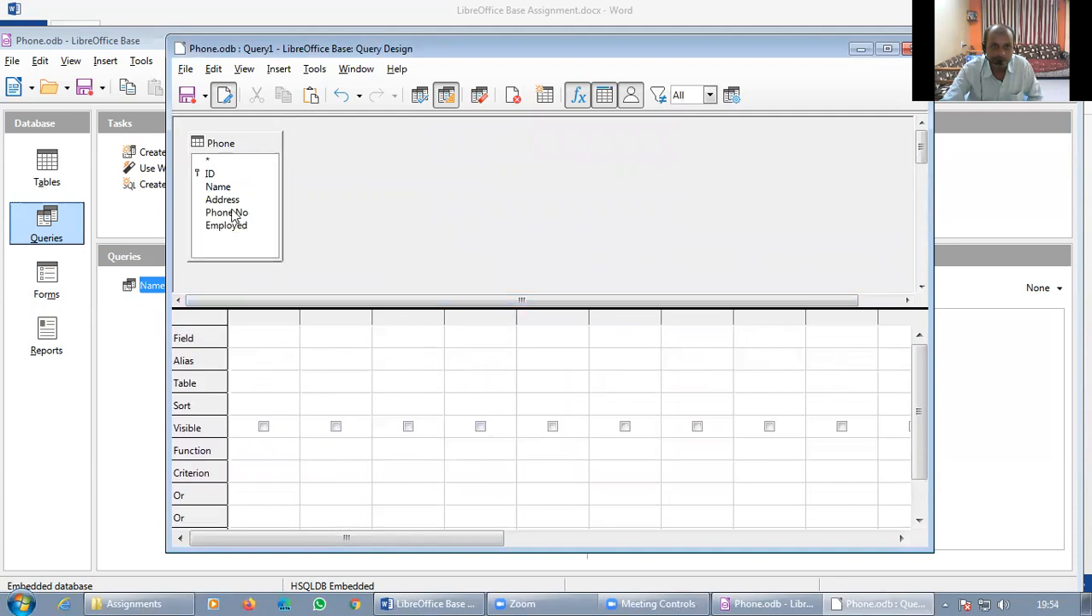
Add the ID, Name, Address, Phone No and Employed fields to the new query
{"action": "double_click", "coordinate": [212, 174]}
{"action": "double_click", "coordinate": [224, 187]}
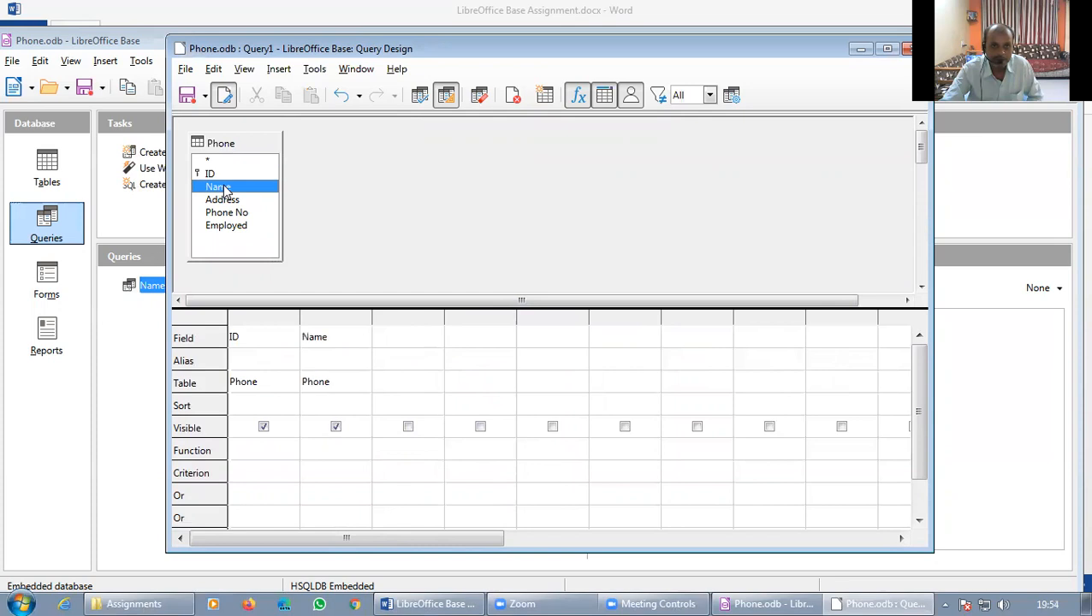
{"action": "double_click", "coordinate": [229, 200]}
{"action": "double_click", "coordinate": [238, 212]}
{"action": "double_click", "coordinate": [246, 226]}
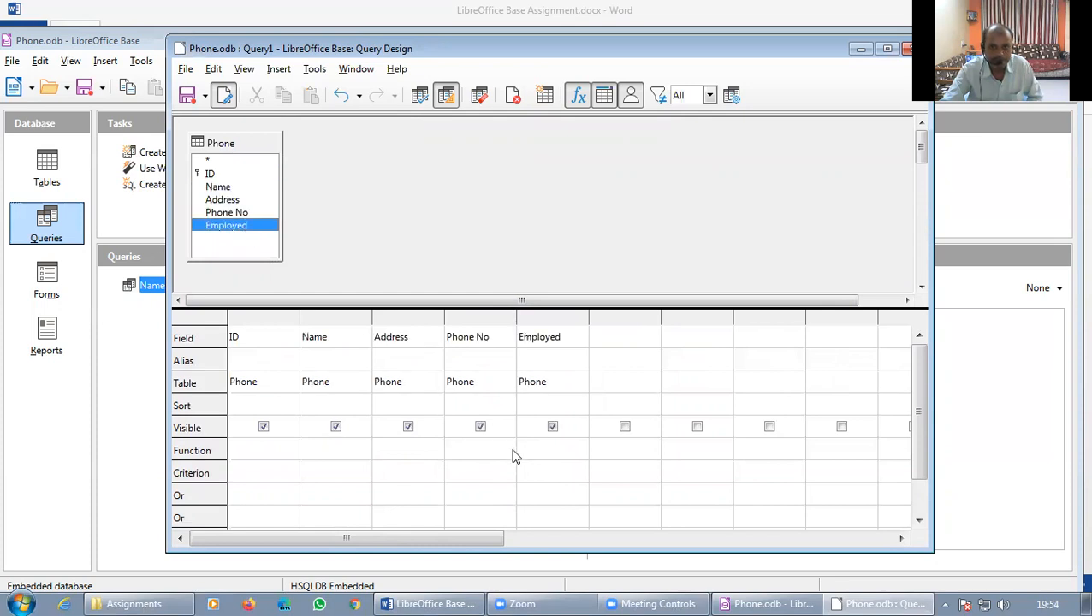
Set the criterion of the Phone No field to >5200000
{"action": "left_click", "coordinate": [467, 472]}
{"action": "type", "text": ">5200000"}
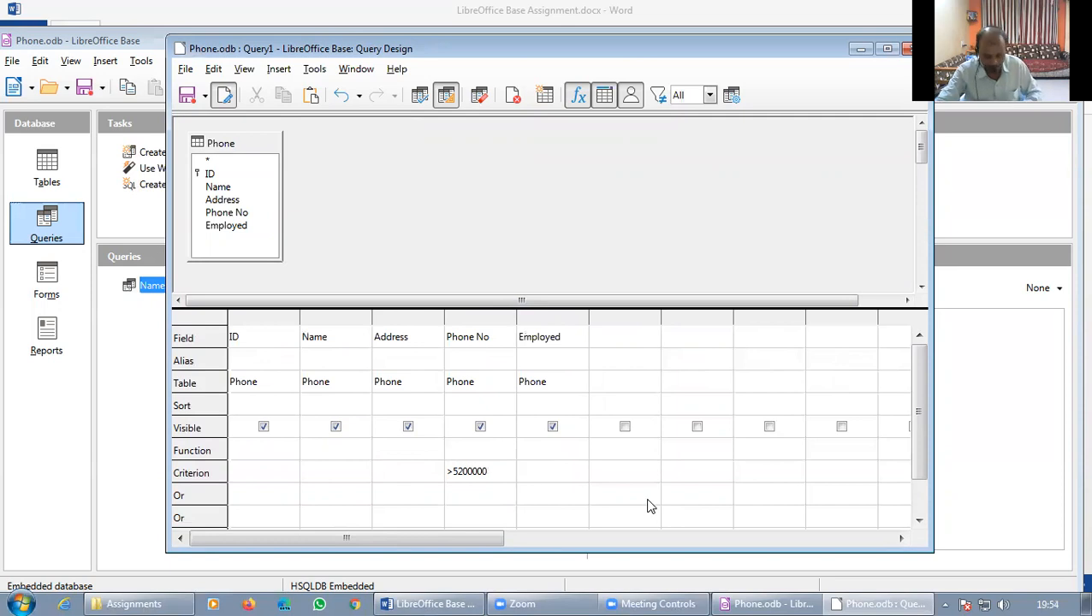
{"action": "key", "text": "Tab"}
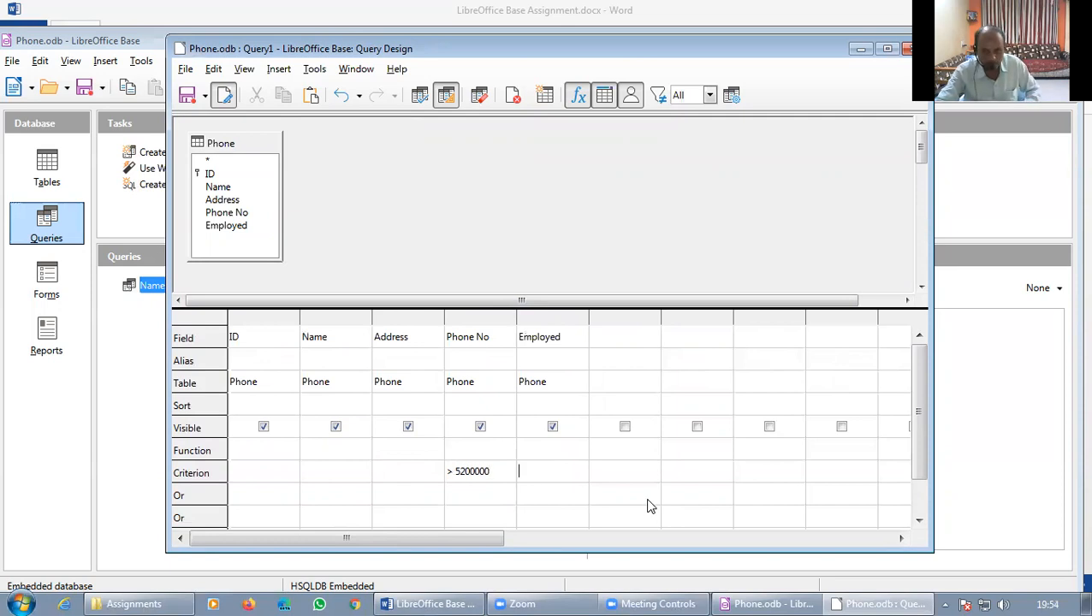
Save the query as "phone no>5200000" and close its design window
{"action": "key", "text": "ctrl+s"}
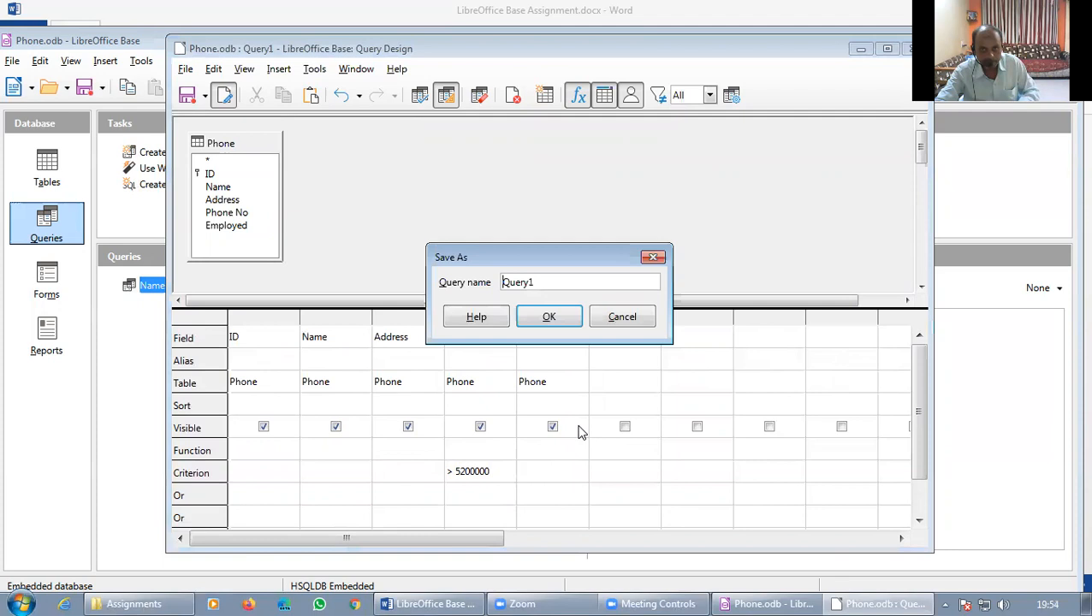
{"action": "double_click", "coordinate": [552, 283]}
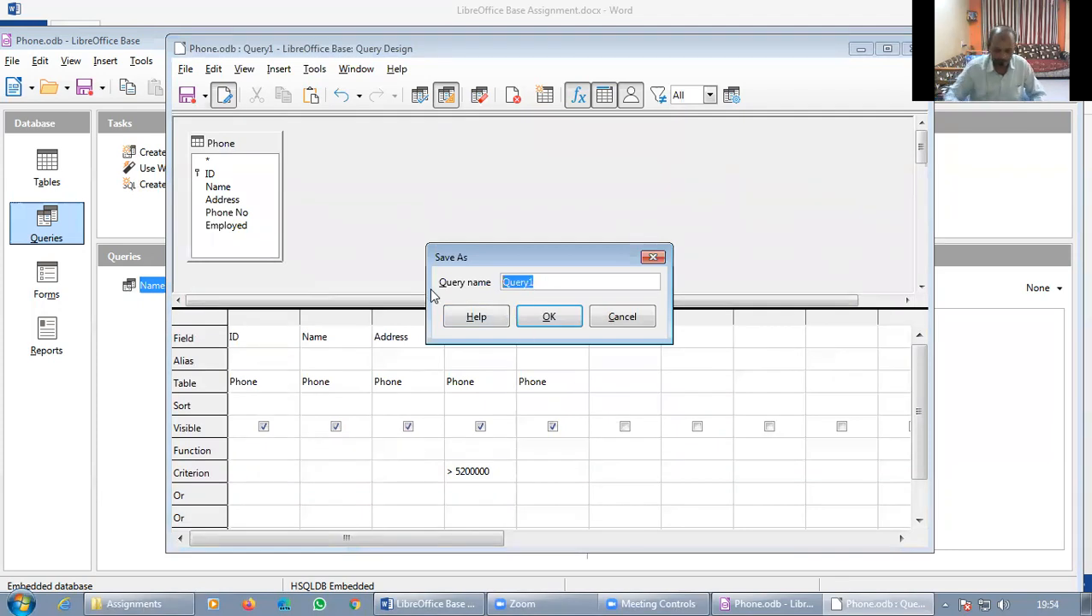
{"action": "type", "text": "pho"}
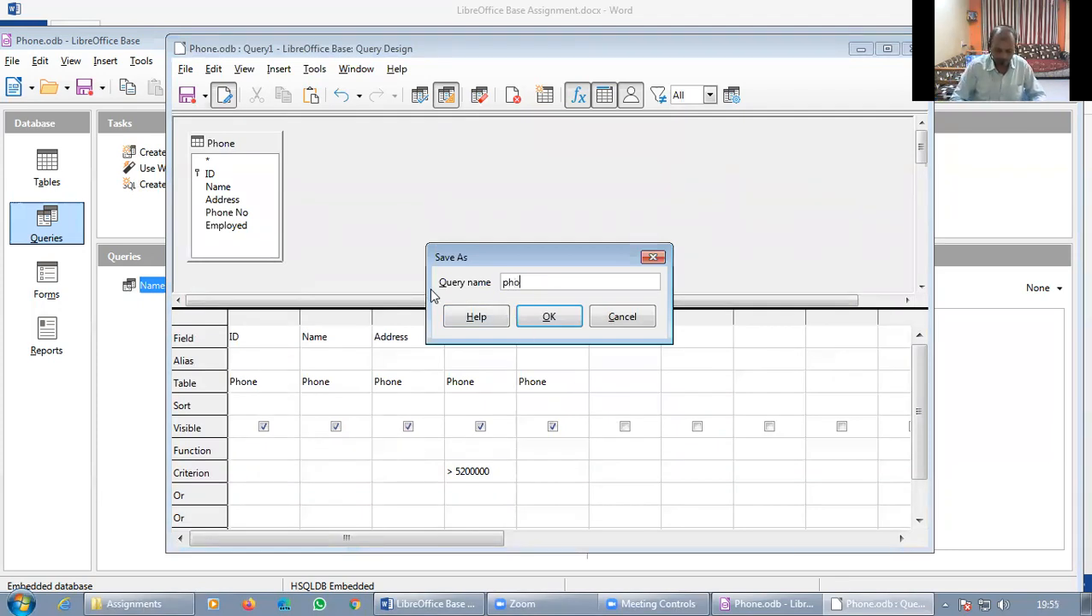
{"action": "type", "text": "ne no>5200000"}
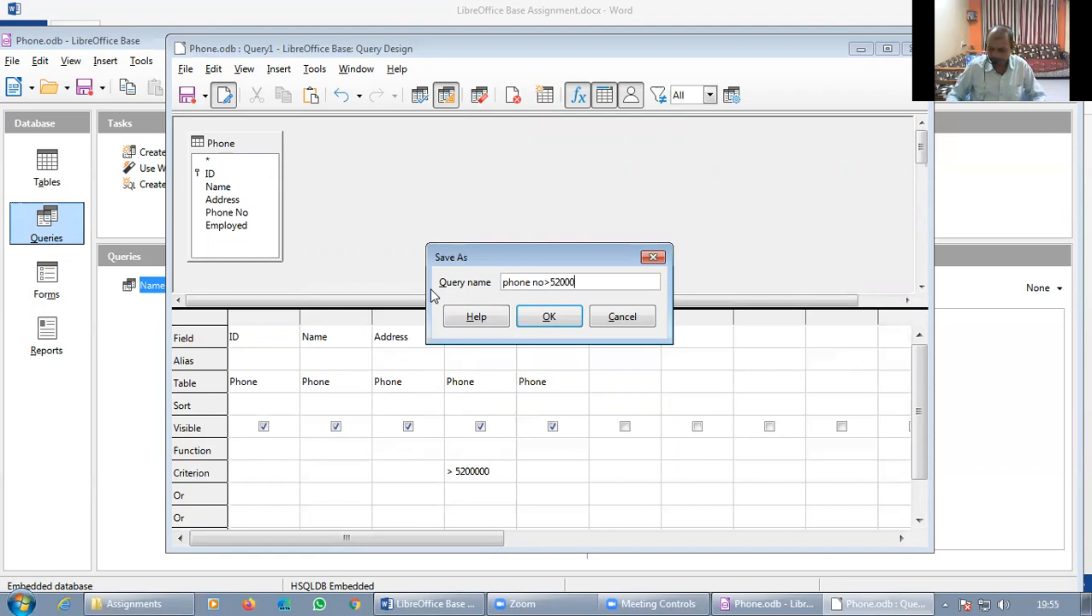
{"action": "left_click", "coordinate": [549, 321]}
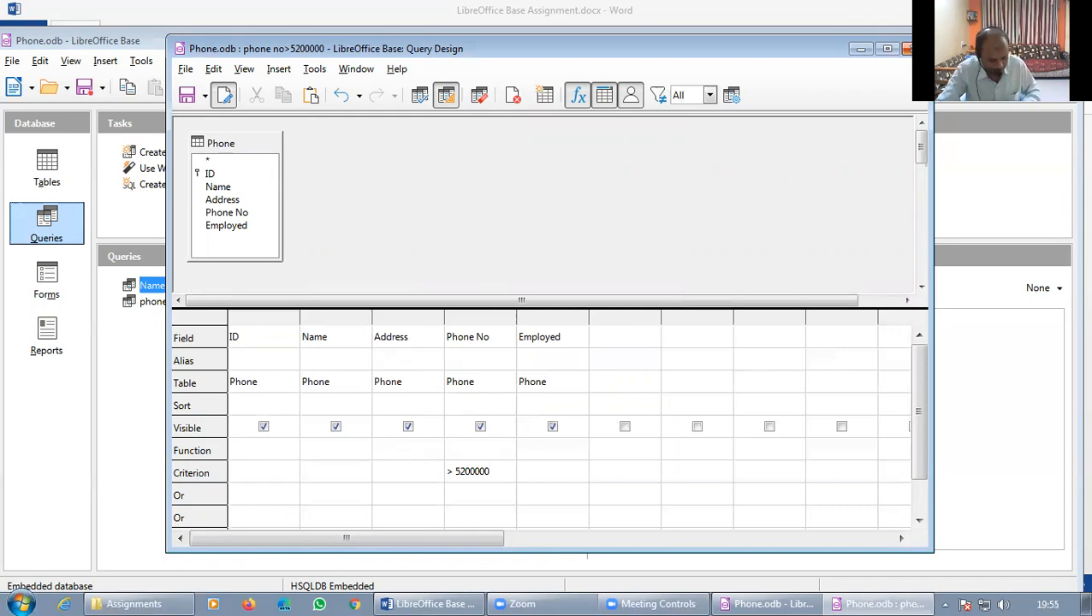
{"action": "left_click", "coordinate": [916, 49]}
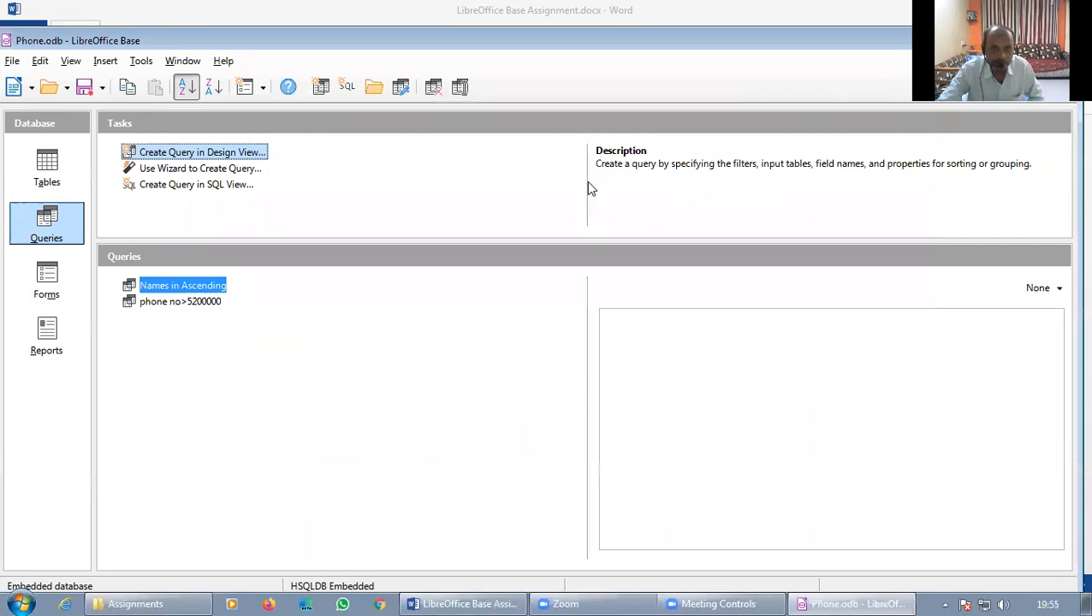
Run the phone no>5200000 query and compare its records with those in the Phone table, closing both data views
{"action": "double_click", "coordinate": [205, 303]}
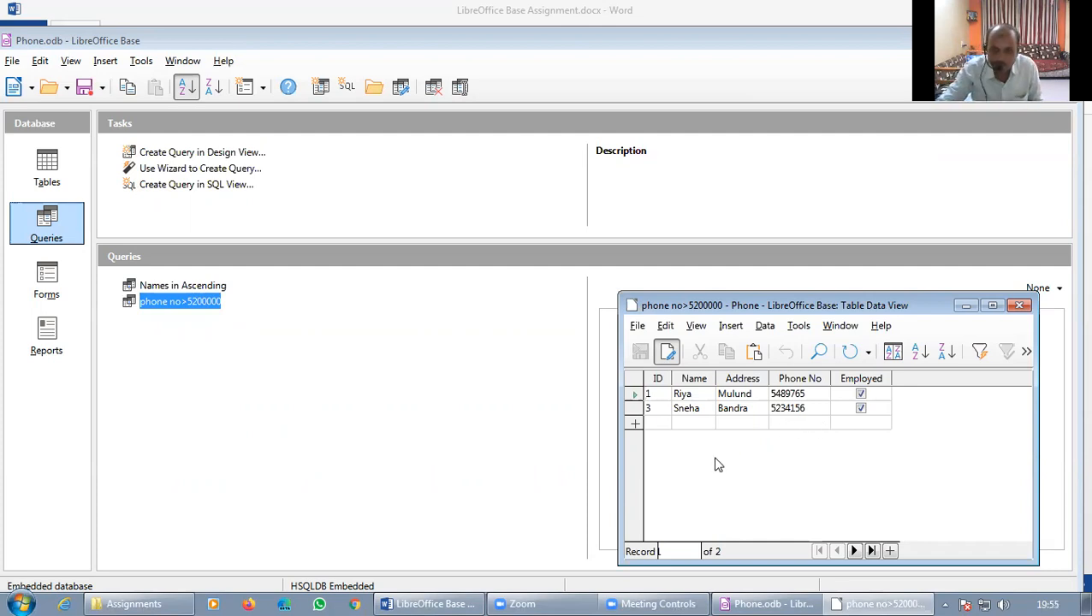
{"action": "left_click", "coordinate": [47, 167]}
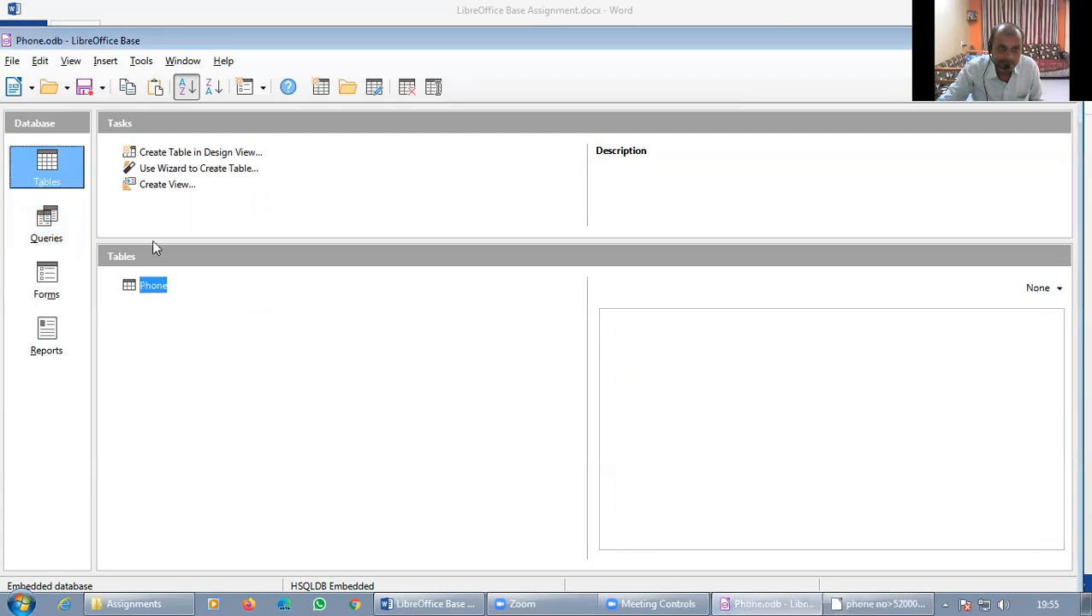
{"action": "double_click", "coordinate": [157, 288]}
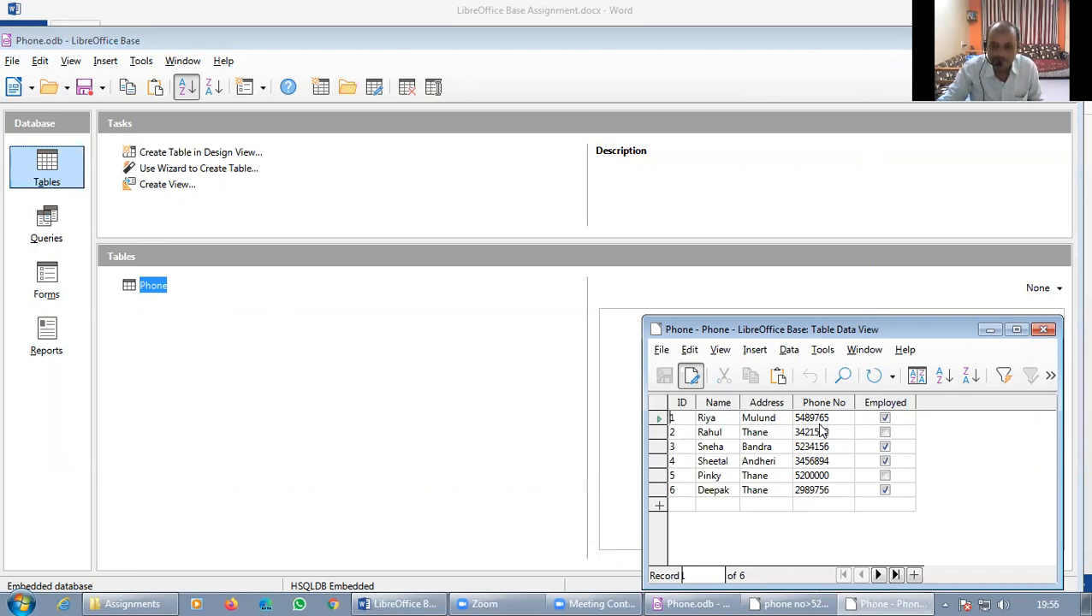
{"action": "left_click", "coordinate": [1045, 331]}
{"action": "left_click", "coordinate": [46, 224]}
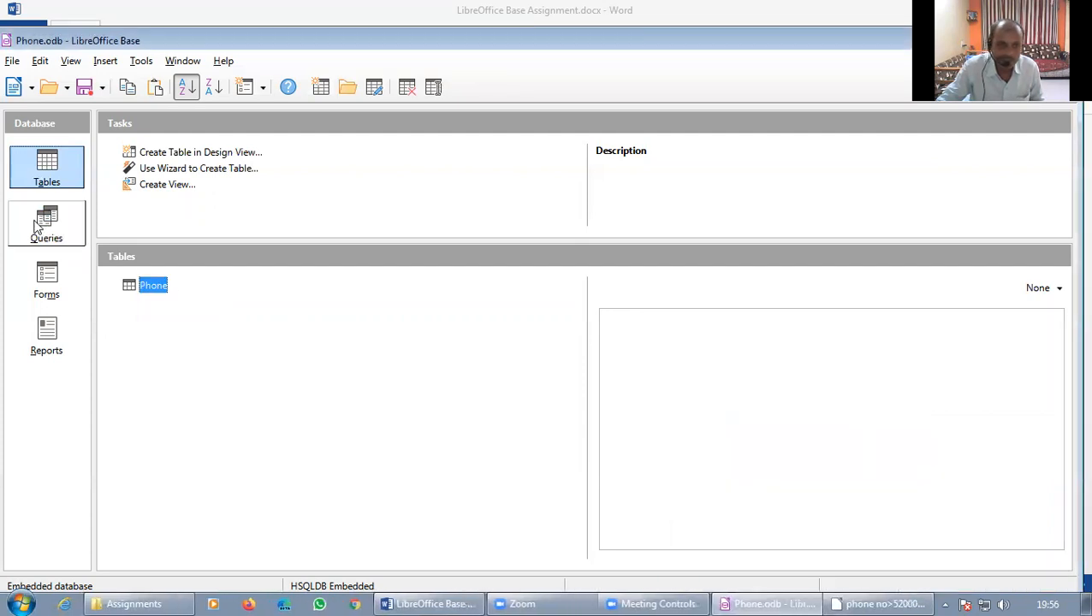
{"action": "double_click", "coordinate": [174, 306]}
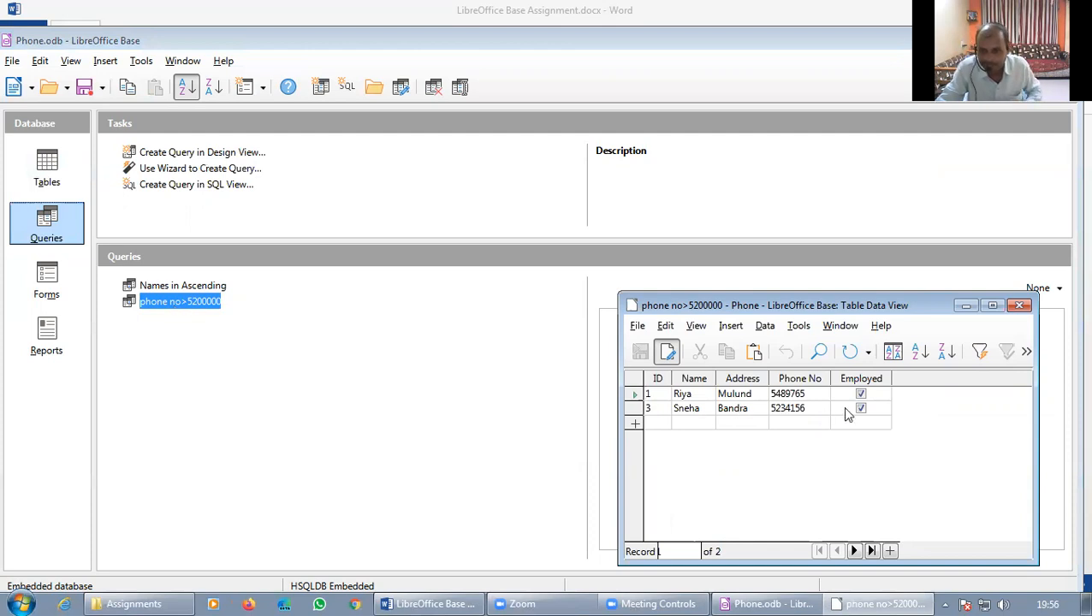
{"action": "left_click", "coordinate": [1021, 307]}
Switch to the Word assignment document, highlight query c, "List all the records with Name and Phone no.", and return to Phone.odb
{"action": "left_click", "coordinate": [475, 602]}
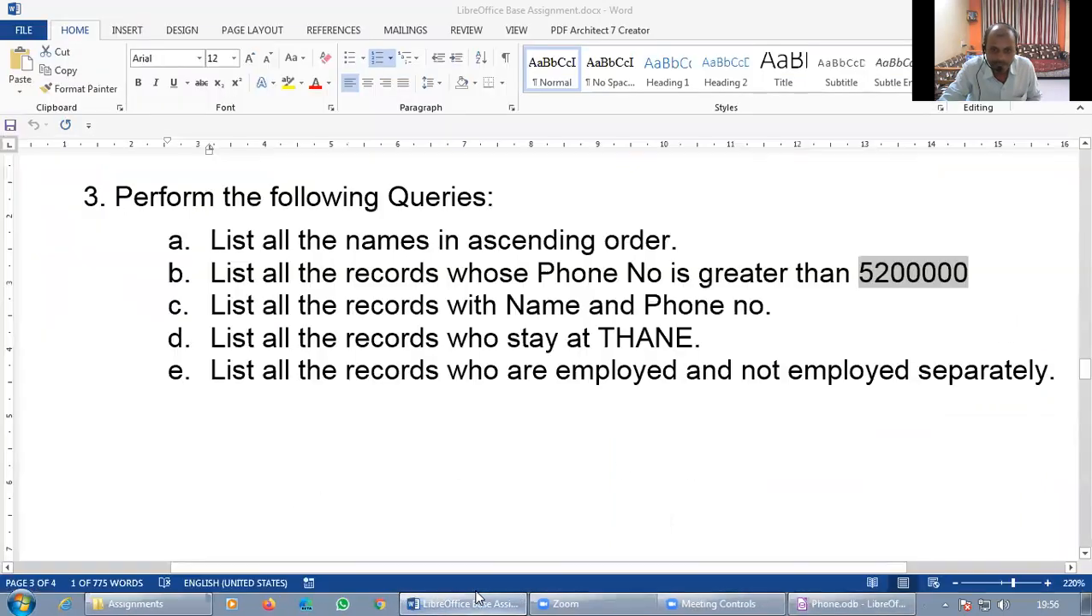
{"action": "left_click_drag", "start_coordinate": [211, 312], "coordinate": [779, 317]}
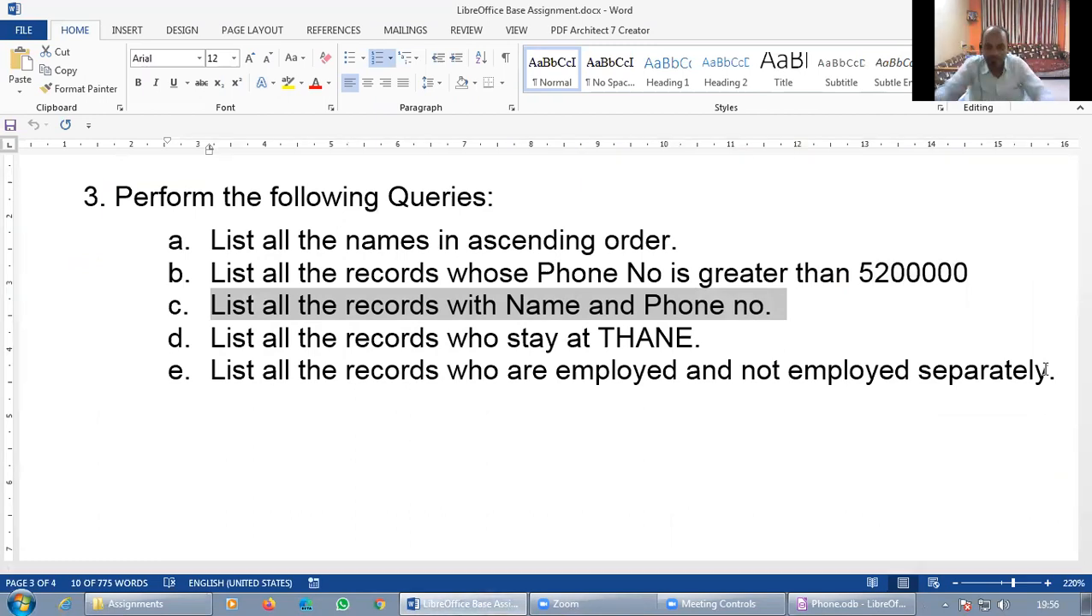
{"action": "left_click", "coordinate": [844, 604]}
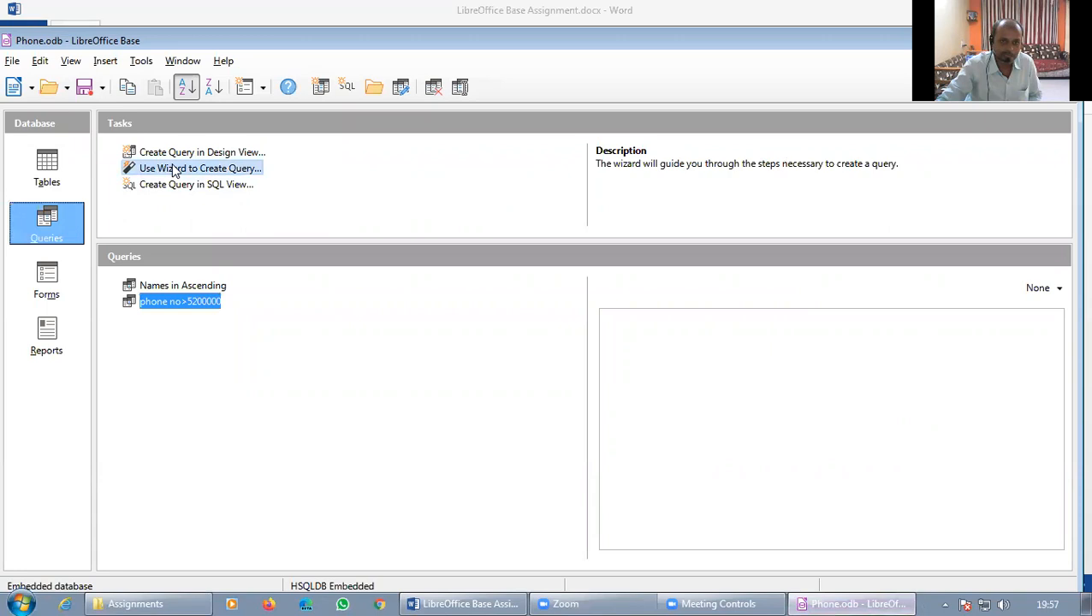
Create another query in design view based on the Phone table and enlarge its field list to show every field
{"action": "left_click", "coordinate": [194, 155]}
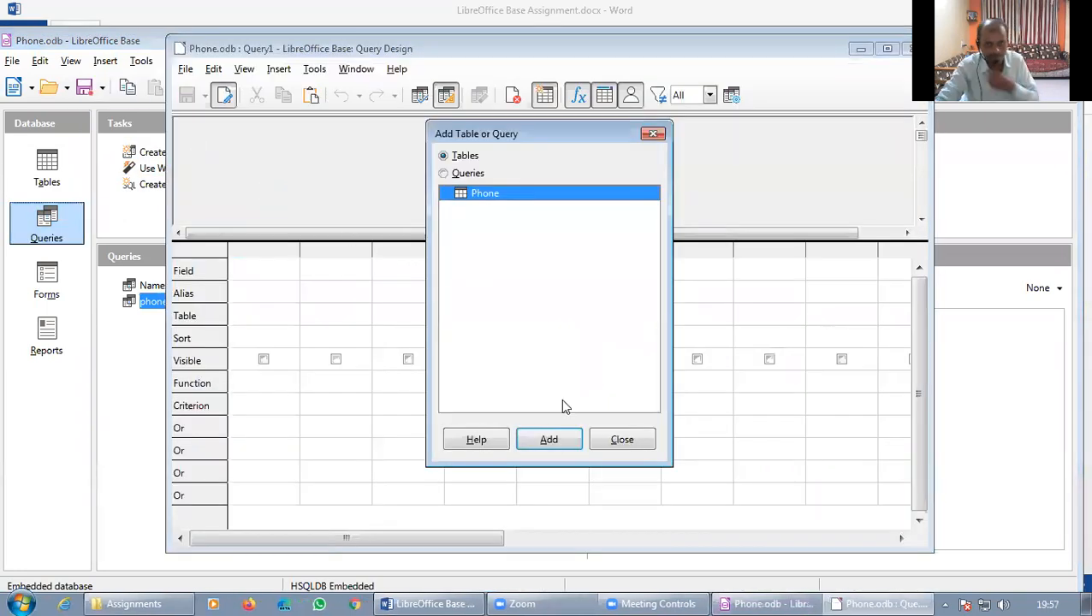
{"action": "left_click", "coordinate": [549, 440]}
{"action": "left_click", "coordinate": [628, 442]}
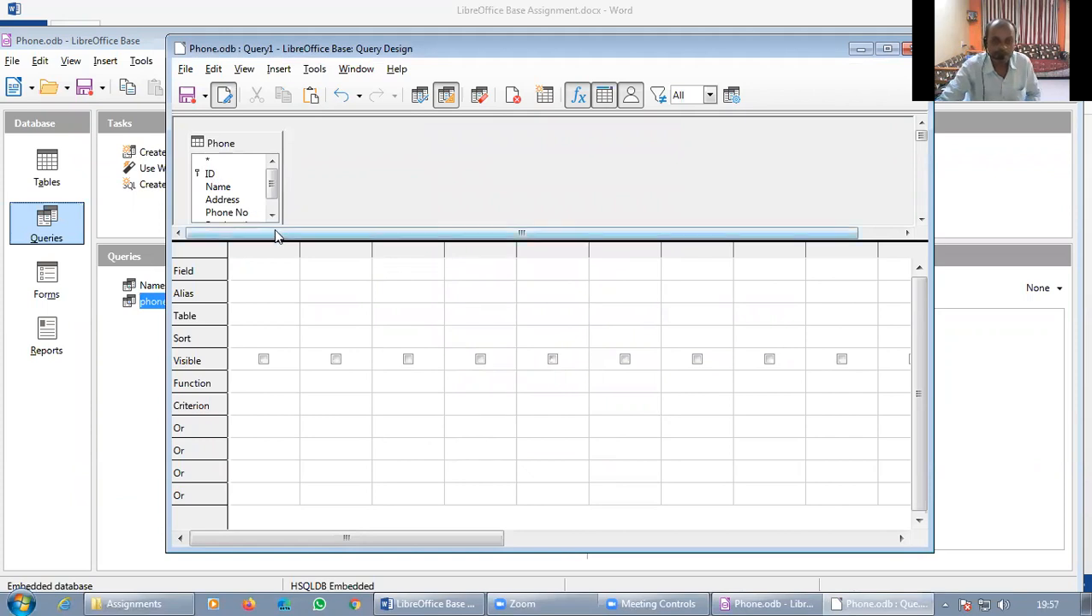
{"action": "left_click_drag", "start_coordinate": [276, 245], "coordinate": [276, 287]}
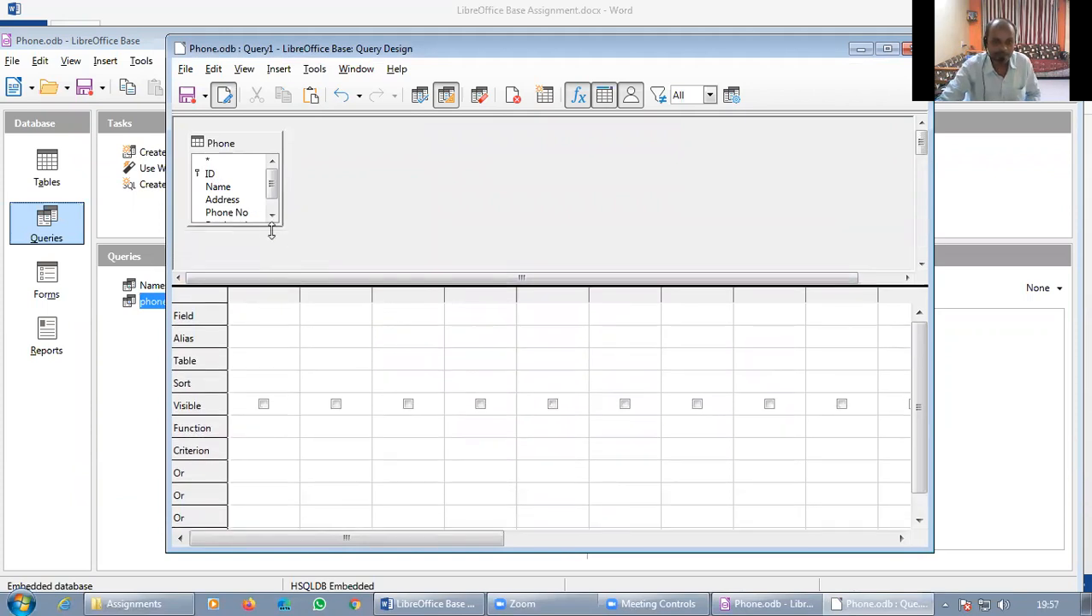
{"action": "left_click_drag", "start_coordinate": [256, 226], "coordinate": [335, 224]}
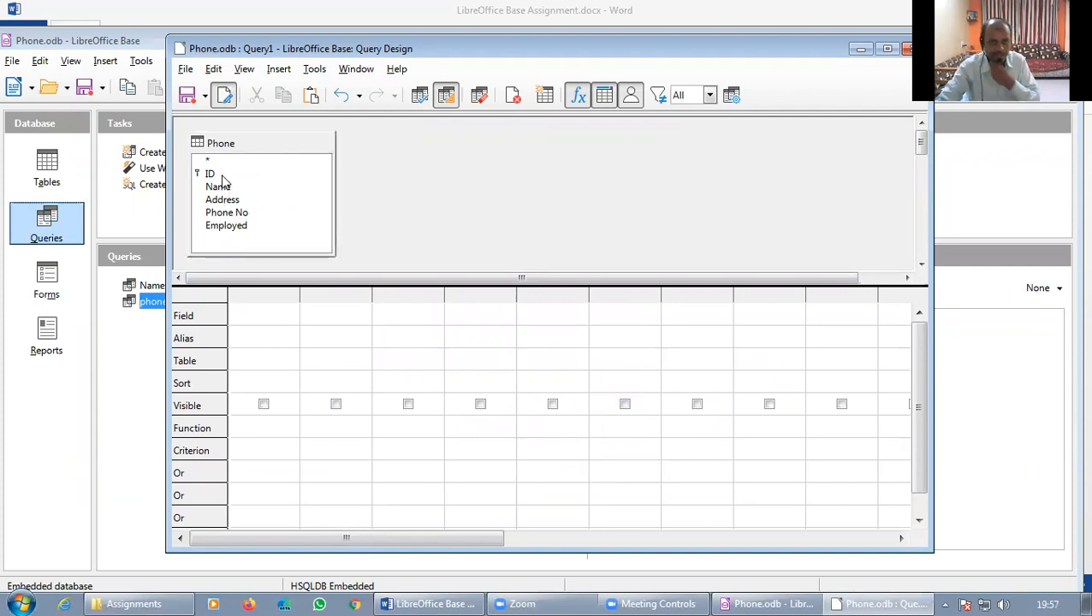
Add all five Phone fields, from ID through Employed, as columns of the query for task c
{"action": "left_click", "coordinate": [219, 174]}
{"action": "double_click", "coordinate": [220, 174]}
{"action": "double_click", "coordinate": [226, 187]}
{"action": "double_click", "coordinate": [242, 201]}
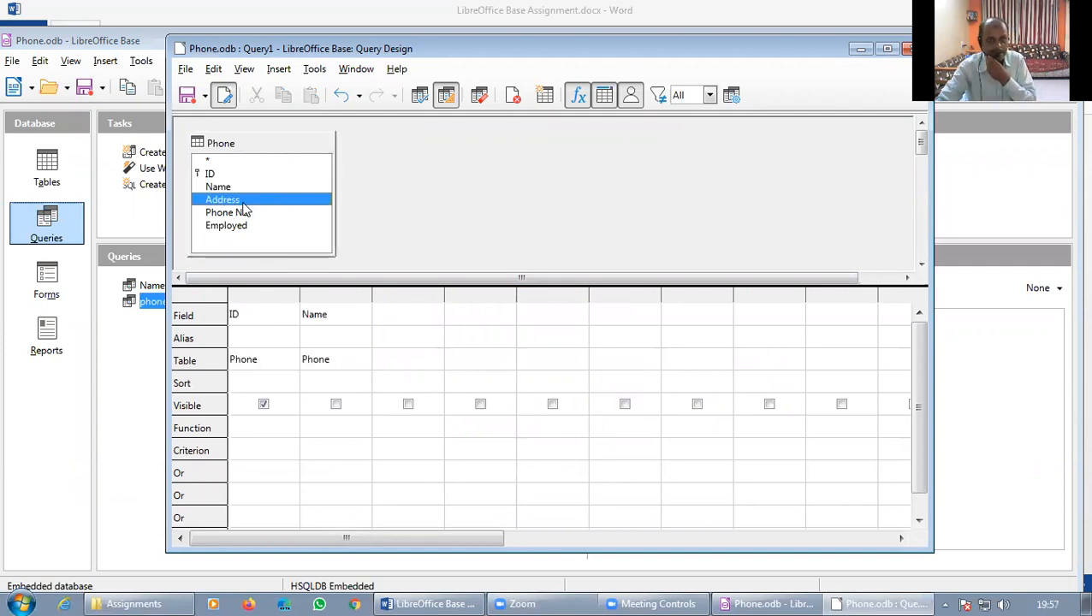
{"action": "double_click", "coordinate": [247, 214]}
{"action": "double_click", "coordinate": [250, 226]}
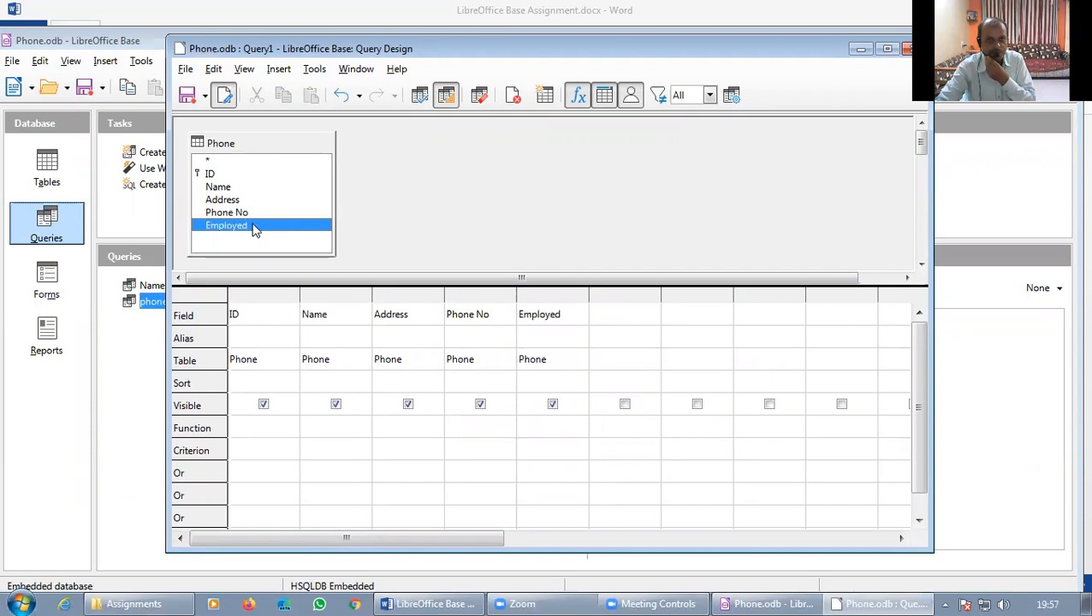
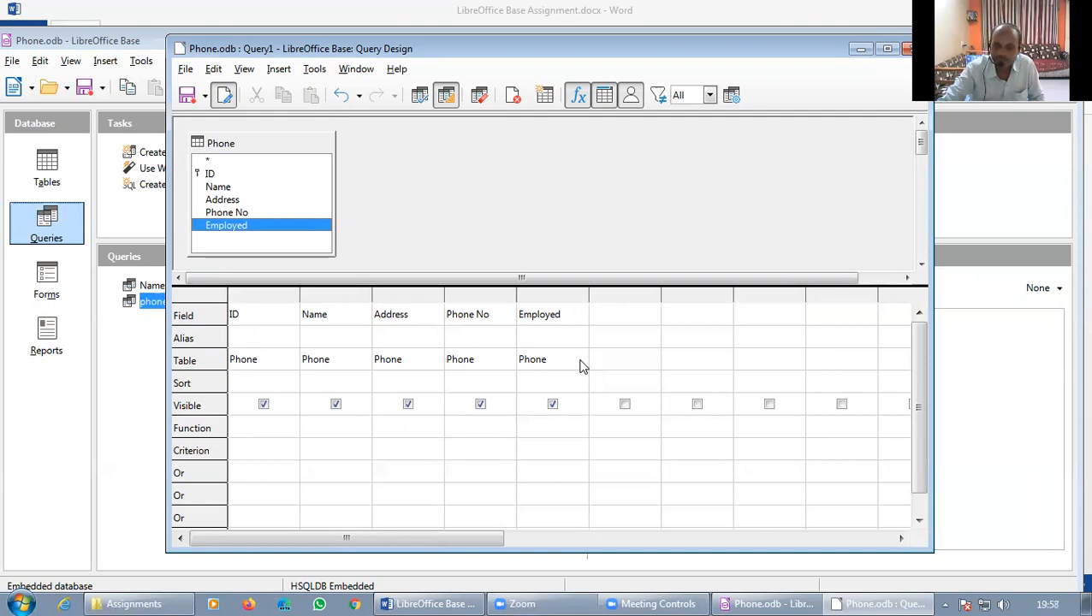
Hide the ID, Address and Employed columns from the query output, leaving only Name and Phone No visible
{"action": "left_click", "coordinate": [263, 405]}
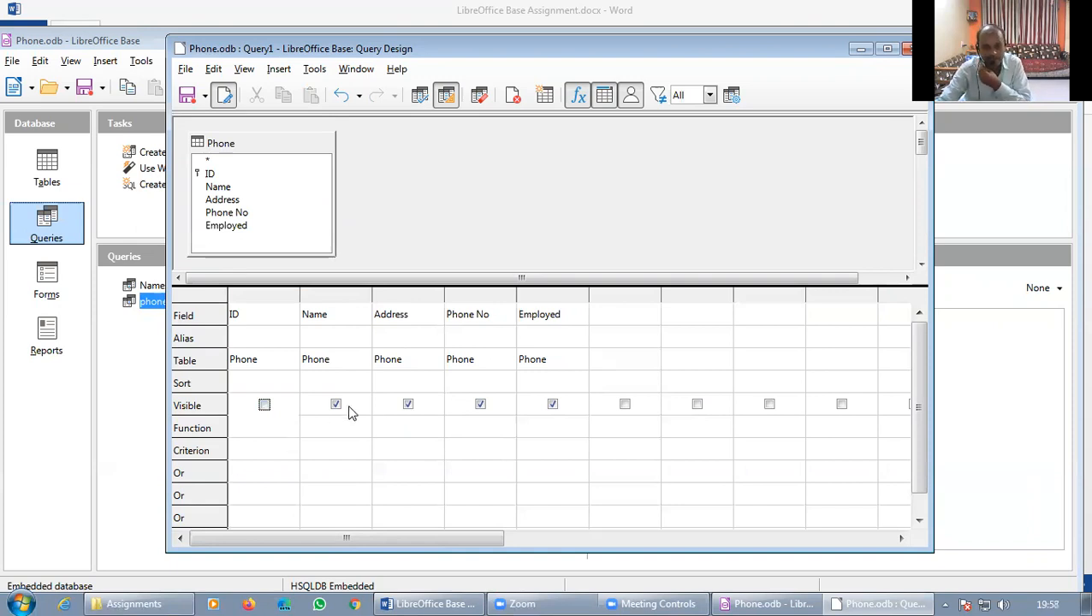
{"action": "left_click", "coordinate": [409, 407]}
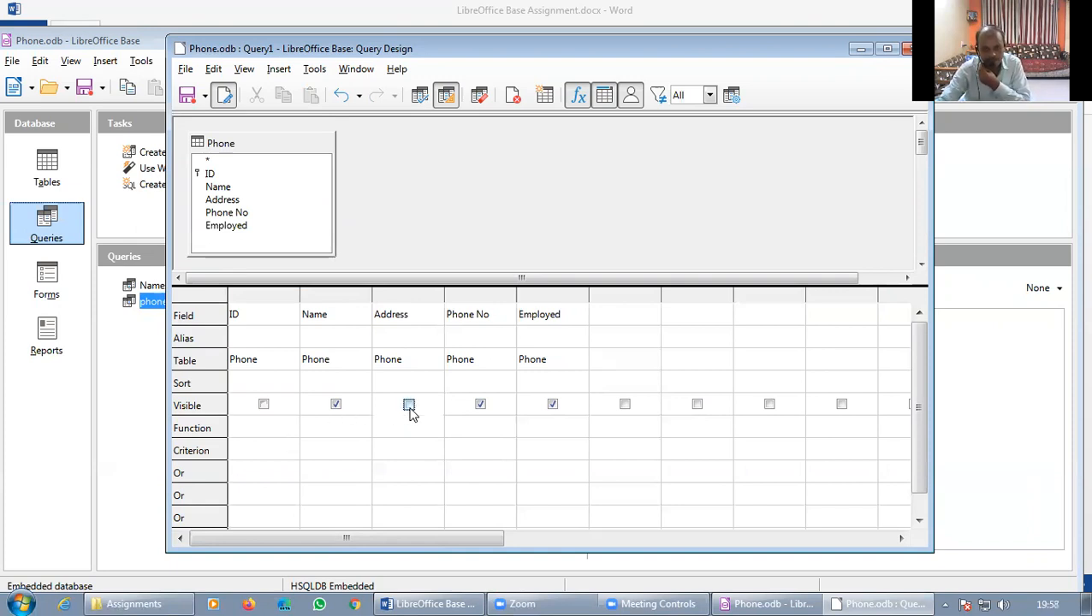
{"action": "left_click", "coordinate": [554, 407]}
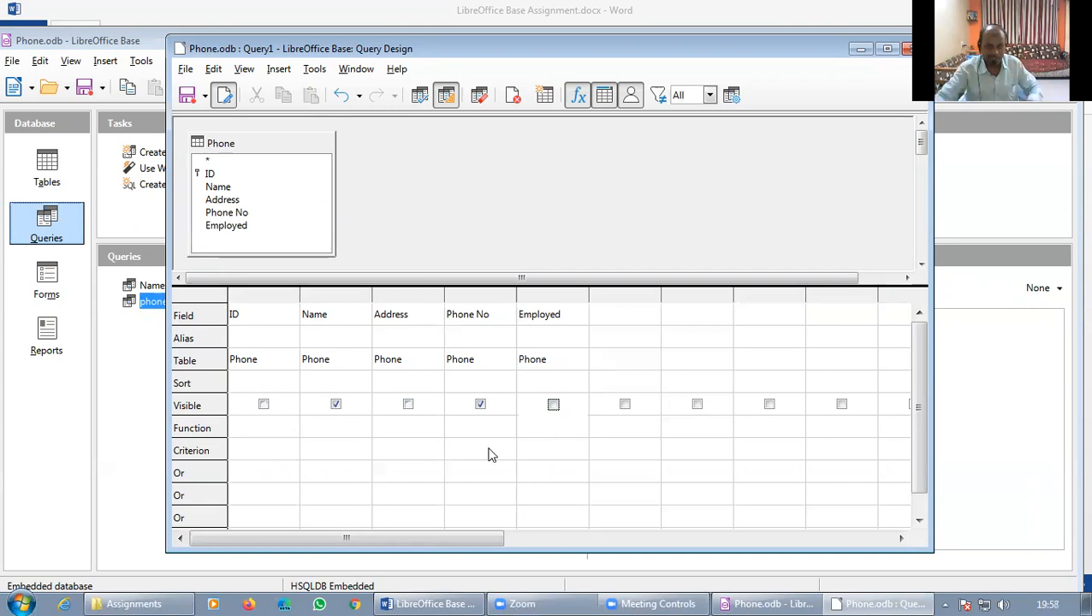
Save the query as "Name and Phones" and close its design window
{"action": "left_click", "coordinate": [187, 95]}
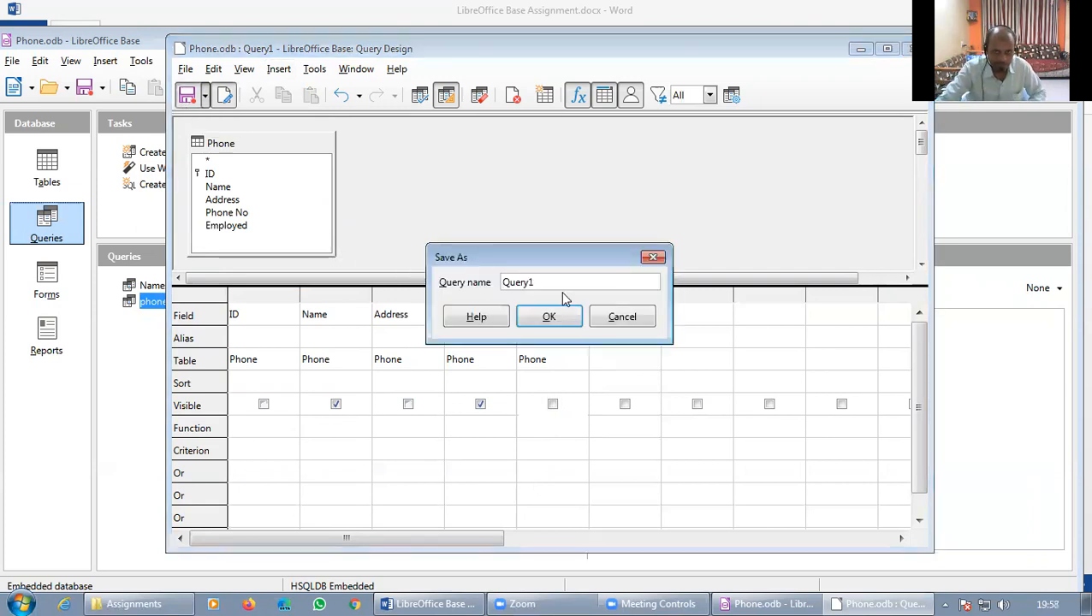
{"action": "double_click", "coordinate": [529, 282]}
{"action": "type", "text": "Name"}
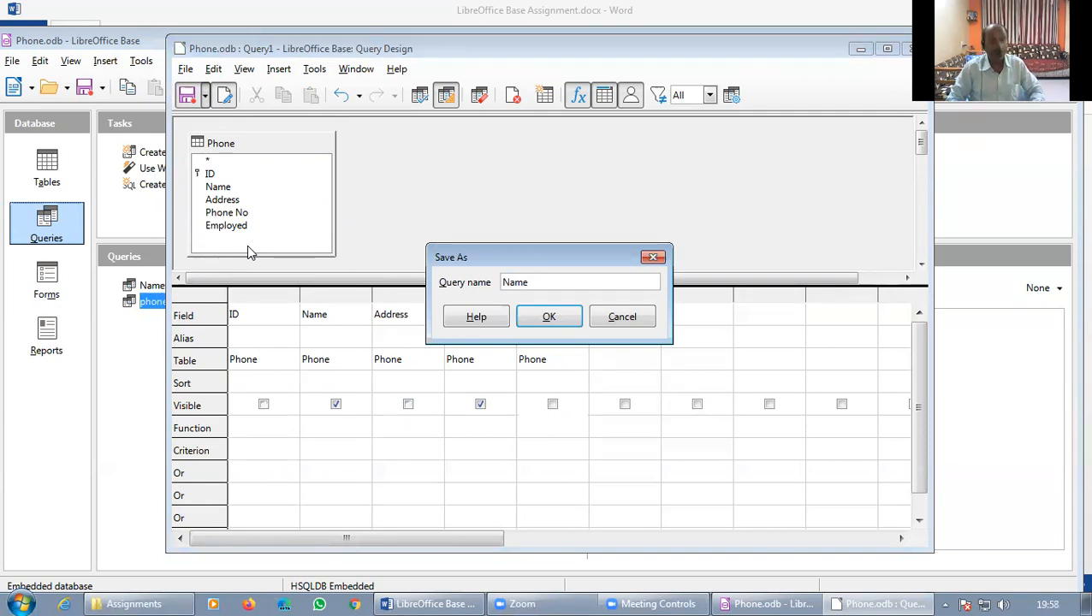
{"action": "type", "text": " an"}
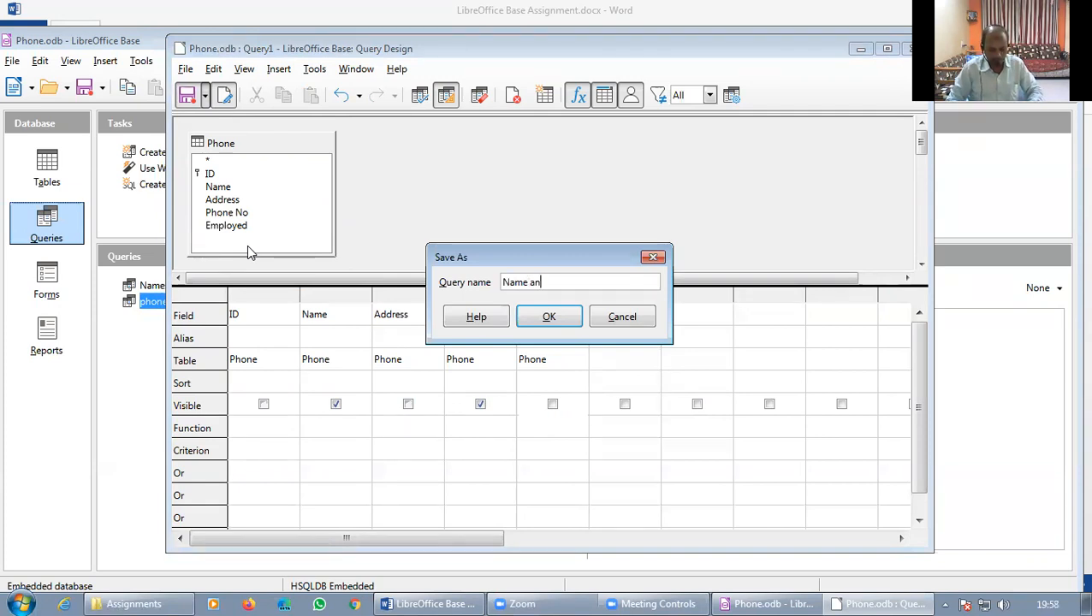
{"action": "type", "text": "d Phones"}
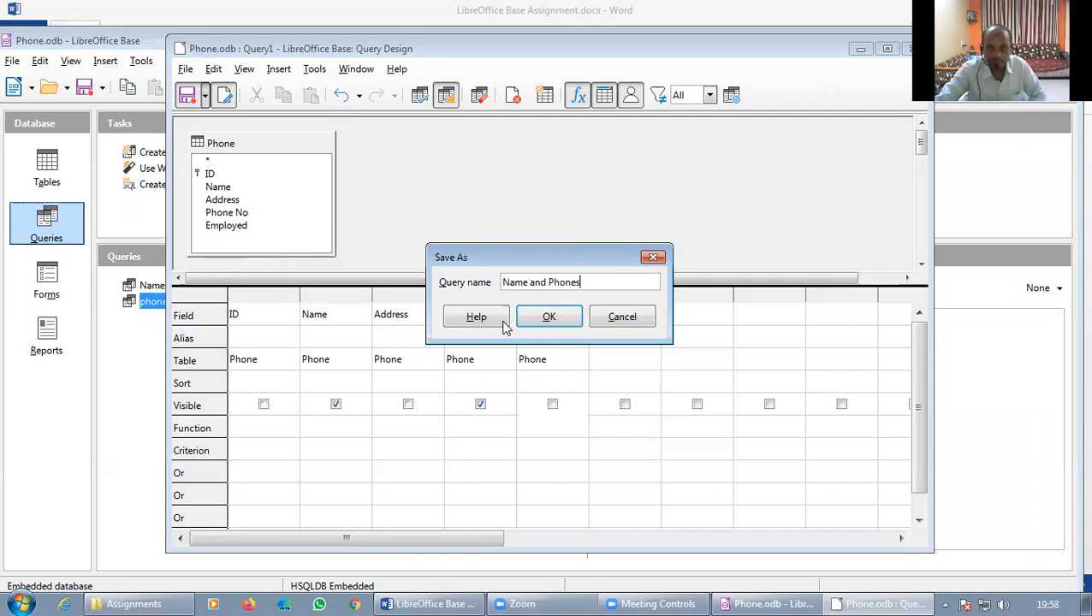
{"action": "left_click", "coordinate": [556, 318]}
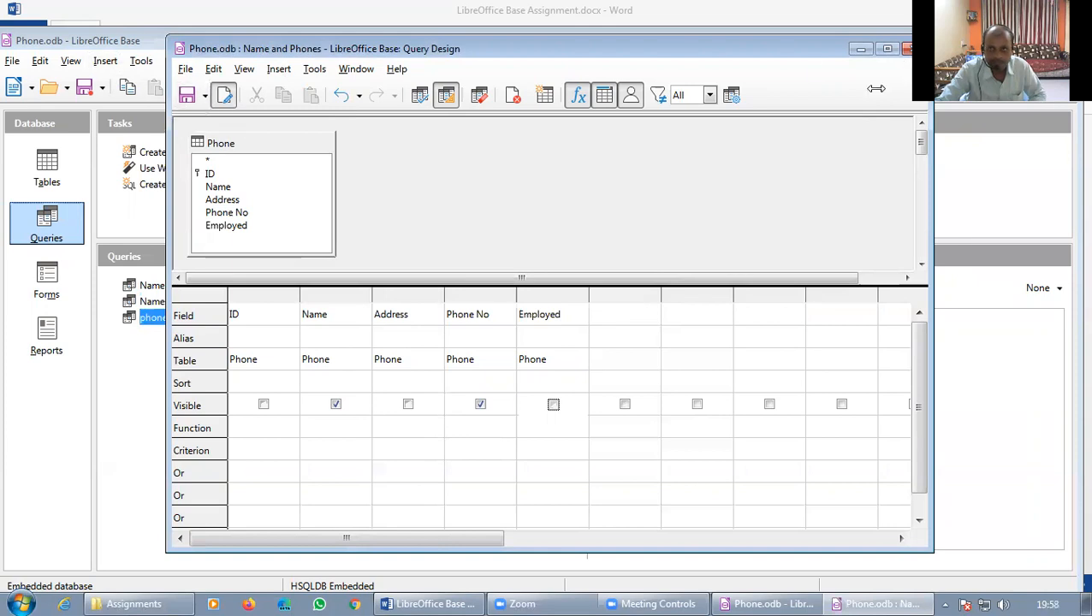
{"action": "left_click", "coordinate": [914, 49]}
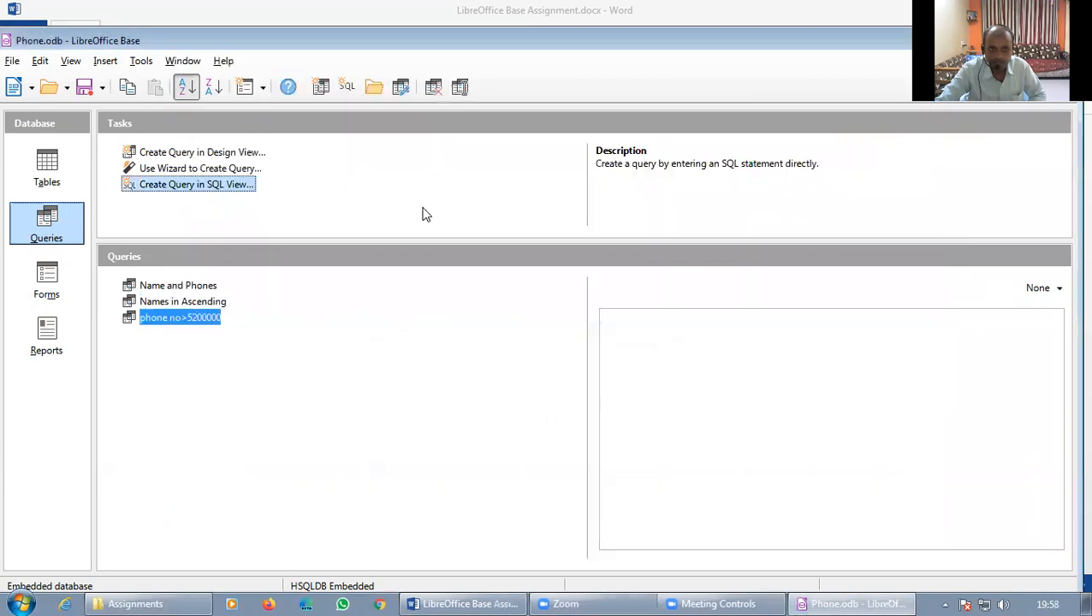
Run the Name and Phones query to view its records, then reopen its design to inspect the retained columns, closing both windows
{"action": "double_click", "coordinate": [194, 285]}
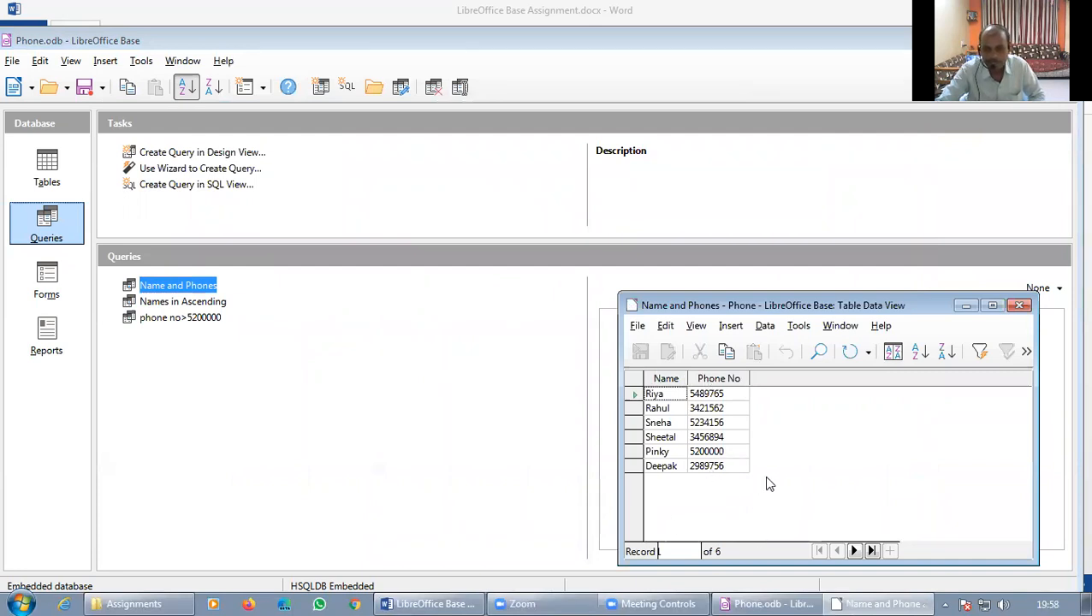
{"action": "left_click", "coordinate": [1020, 306]}
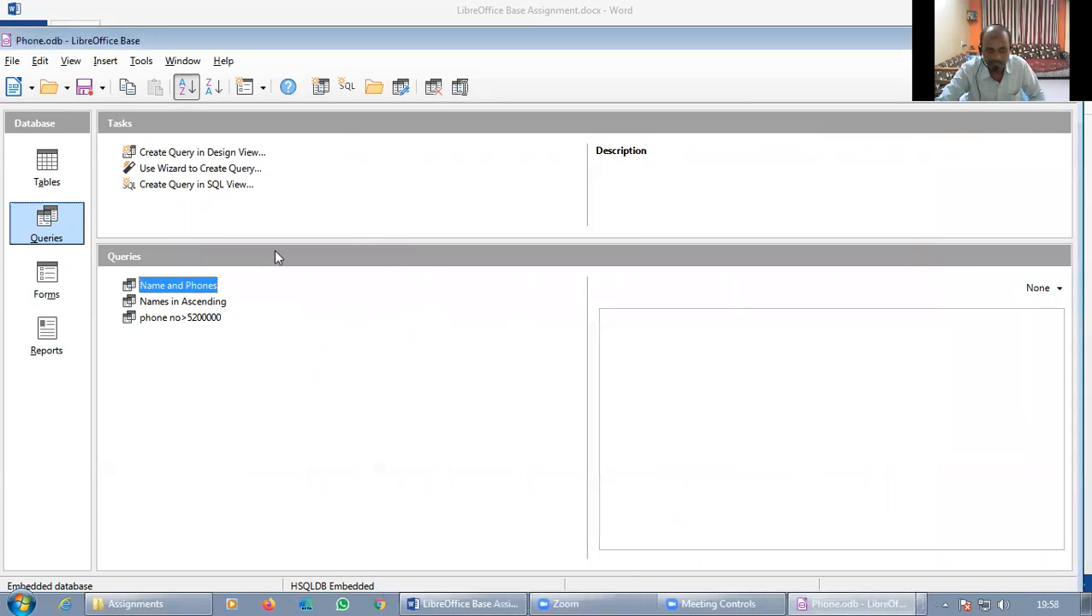
{"action": "right_click", "coordinate": [151, 287]}
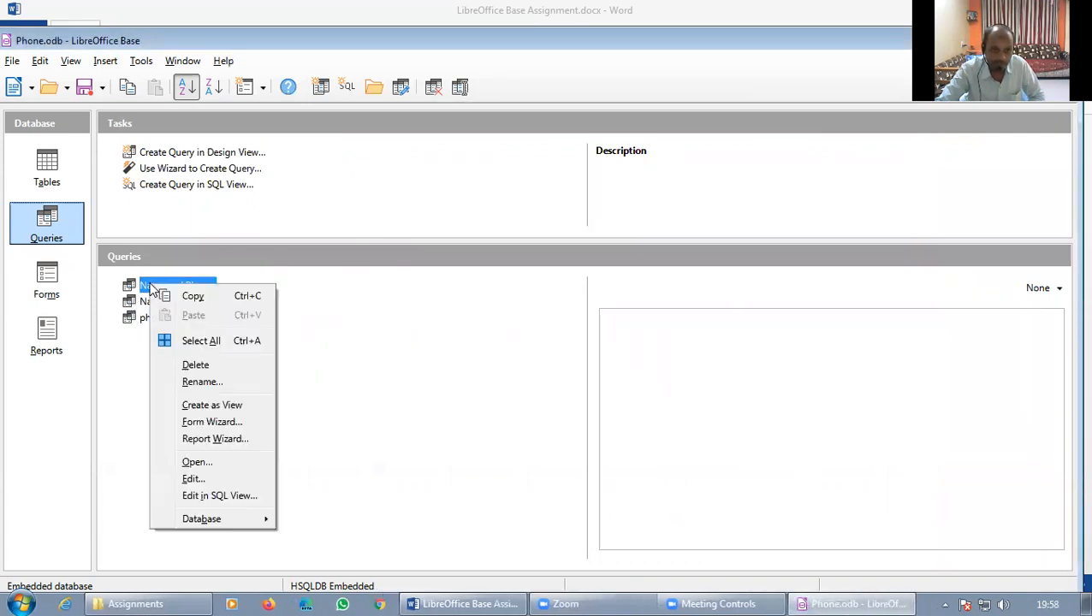
{"action": "left_click", "coordinate": [192, 480]}
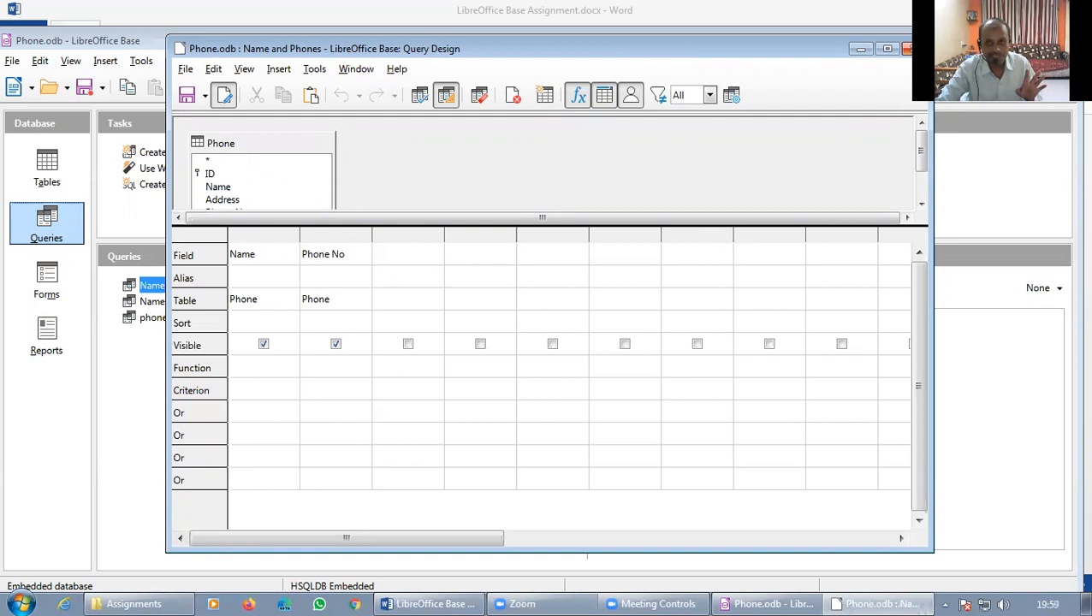
{"action": "left_click", "coordinate": [908, 48]}
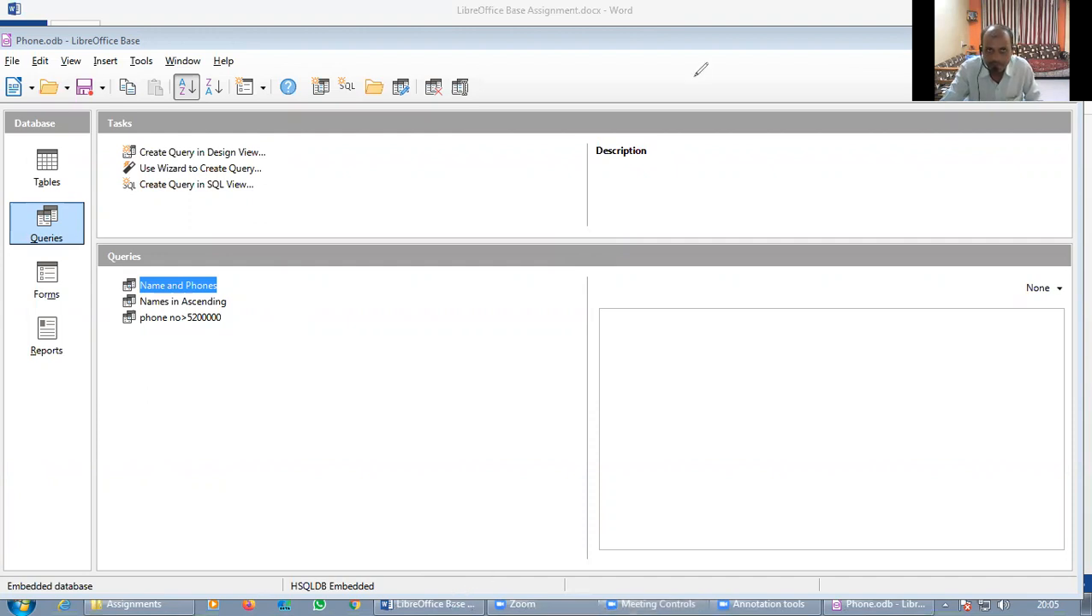
Consult the query list in the Word assignment, then create a design-view query in Phone.odb from the Phone table, enlarging its field list
{"action": "left_click", "coordinate": [447, 596]}
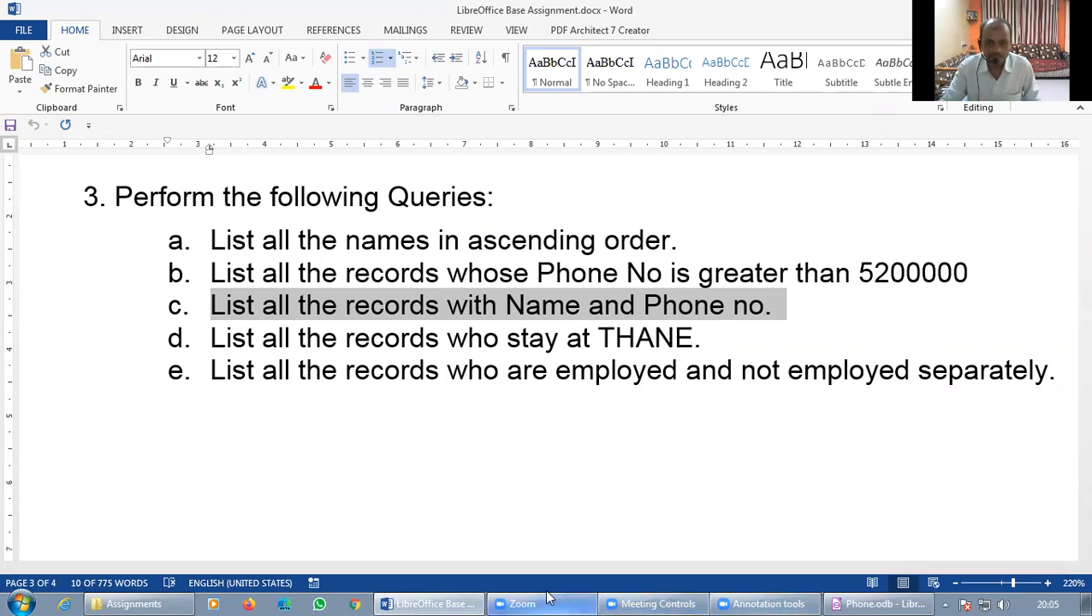
{"action": "left_click", "coordinate": [899, 596]}
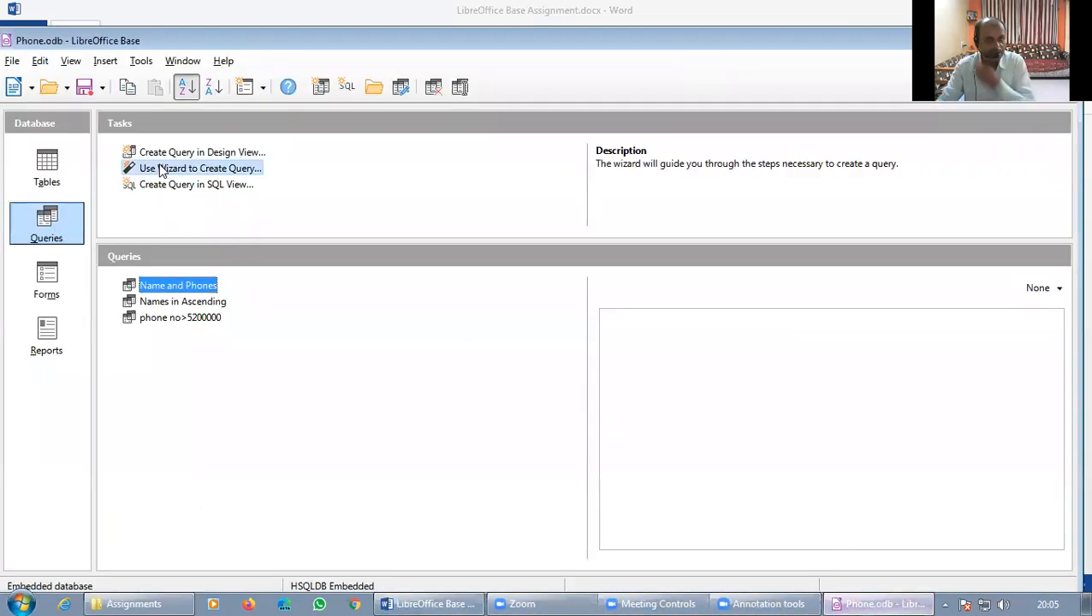
{"action": "left_click", "coordinate": [199, 154]}
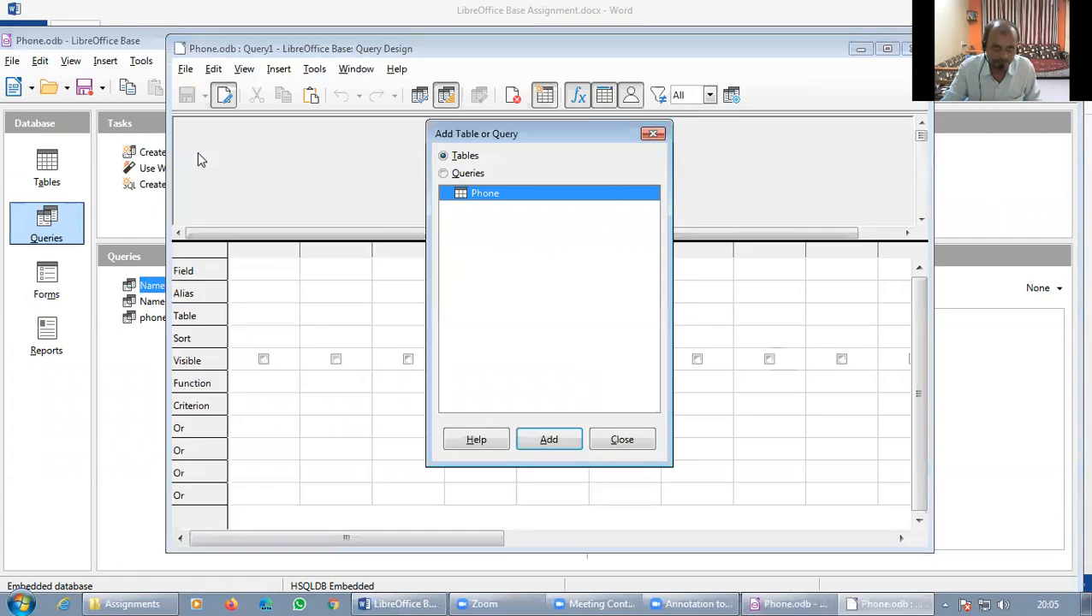
{"action": "left_click", "coordinate": [549, 440]}
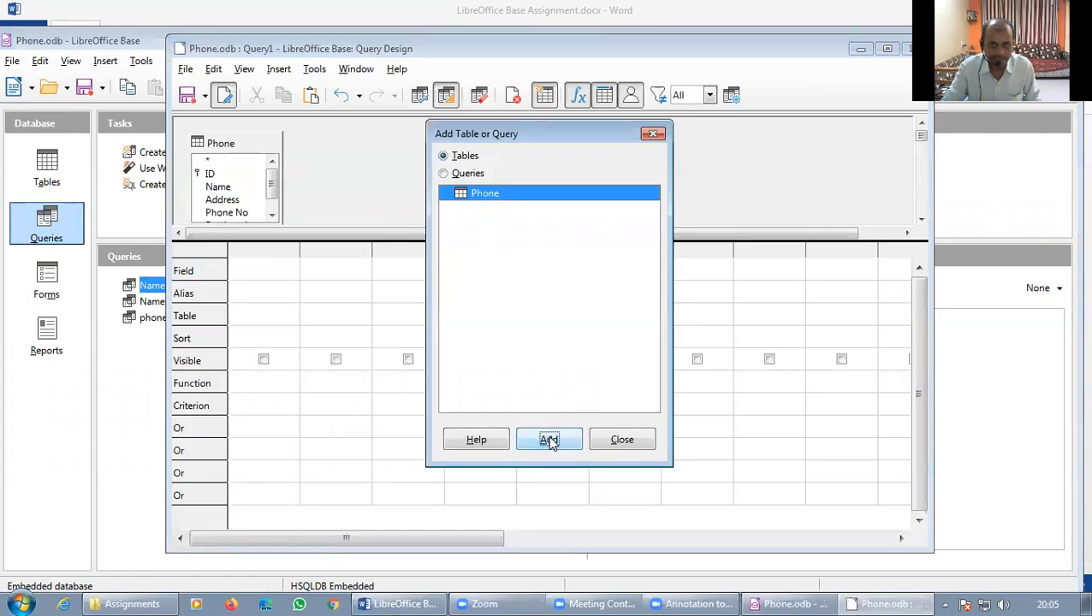
{"action": "left_click", "coordinate": [625, 440]}
{"action": "left_click_drag", "start_coordinate": [359, 241], "coordinate": [358, 302]}
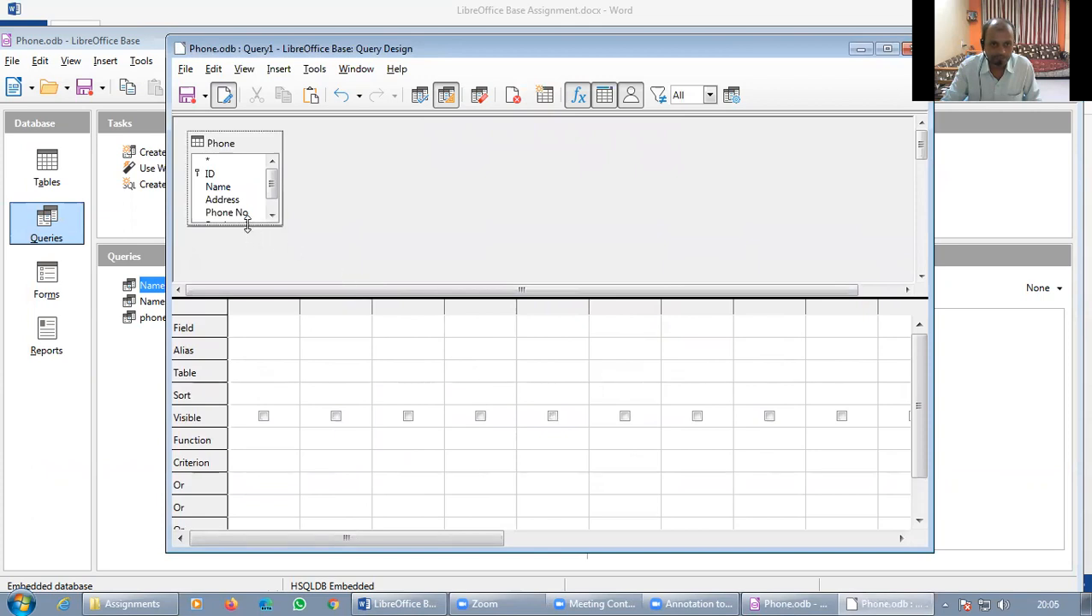
{"action": "left_click_drag", "start_coordinate": [246, 225], "coordinate": [252, 260]}
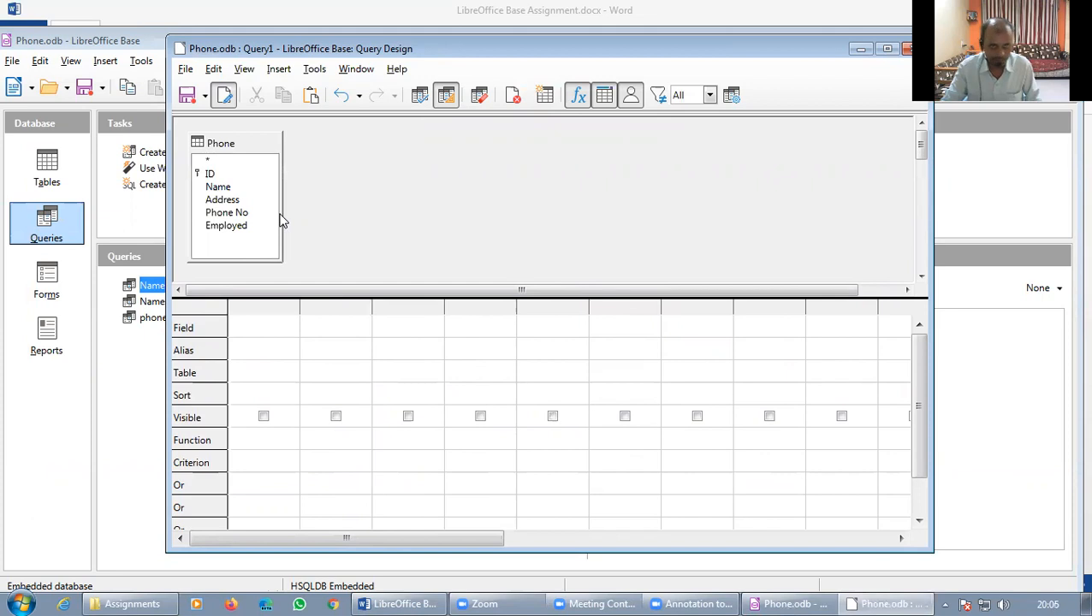
Add the Name, Address, Phone No and Employed fields as columns of the new query
{"action": "double_click", "coordinate": [221, 187]}
{"action": "double_click", "coordinate": [222, 200]}
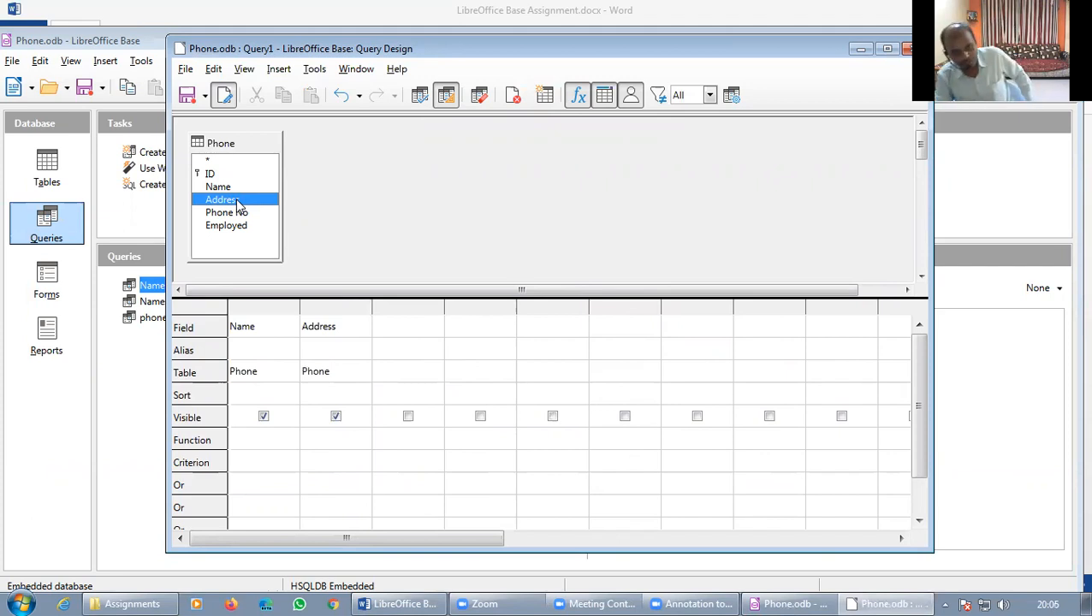
{"action": "double_click", "coordinate": [244, 213]}
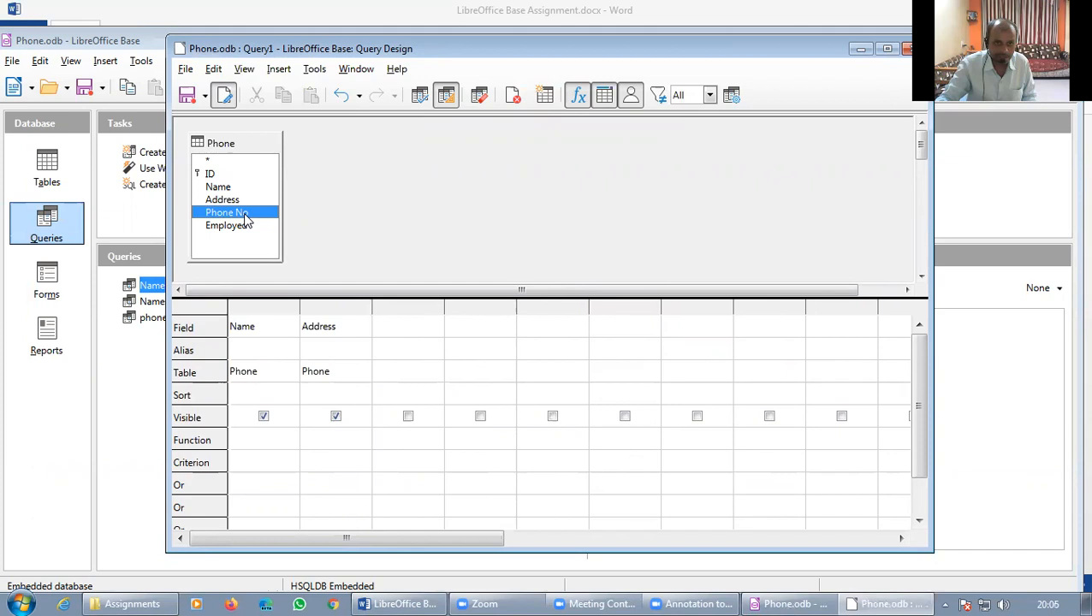
{"action": "double_click", "coordinate": [244, 227]}
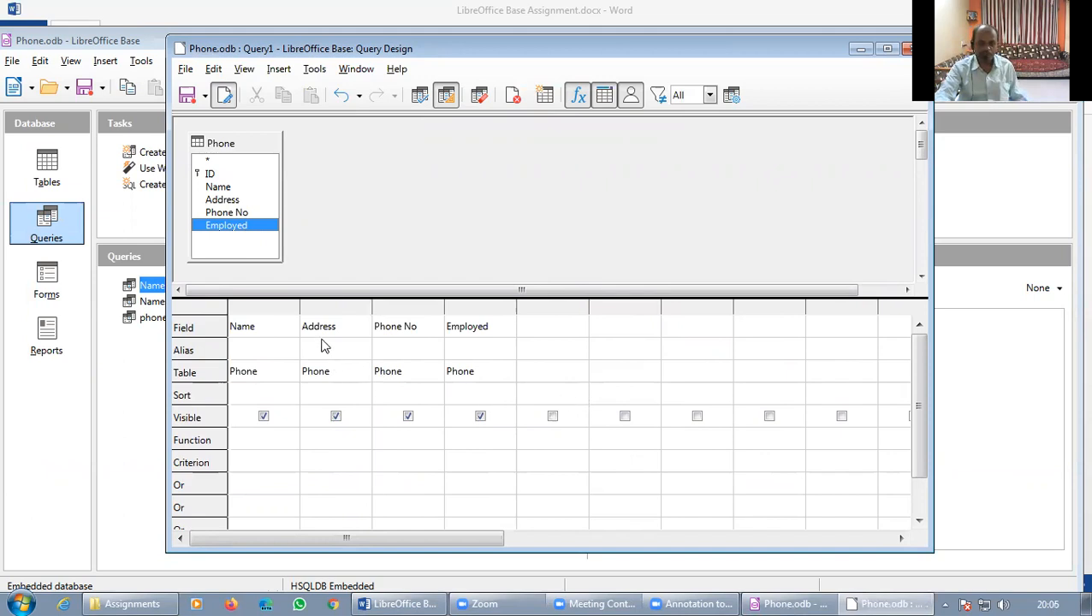
Set the criterion of the Address column to Thane
{"action": "left_click", "coordinate": [327, 460]}
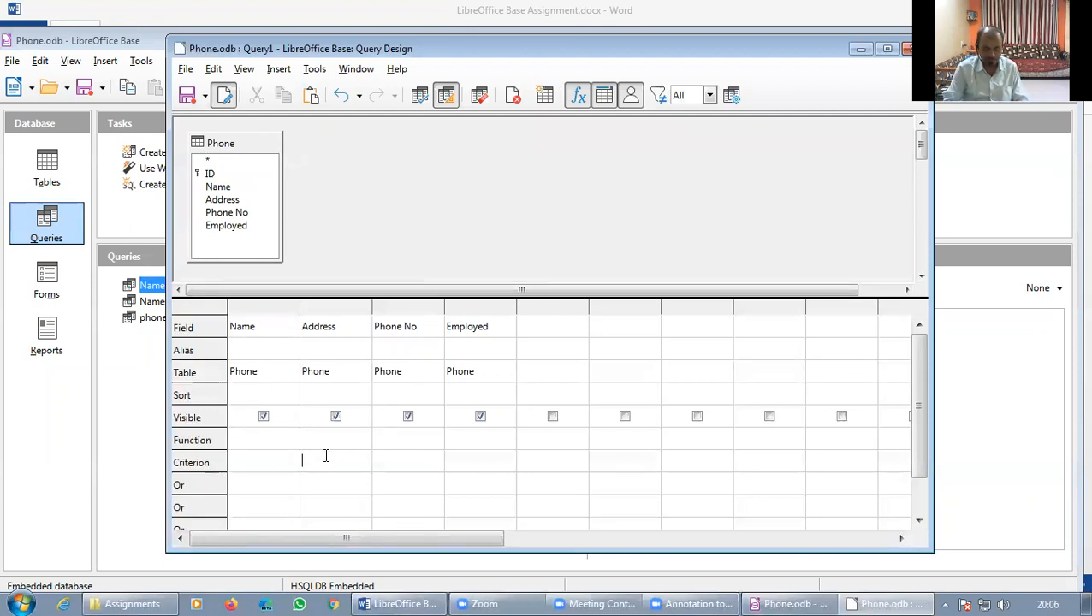
{"action": "type", "text": "Thane"}
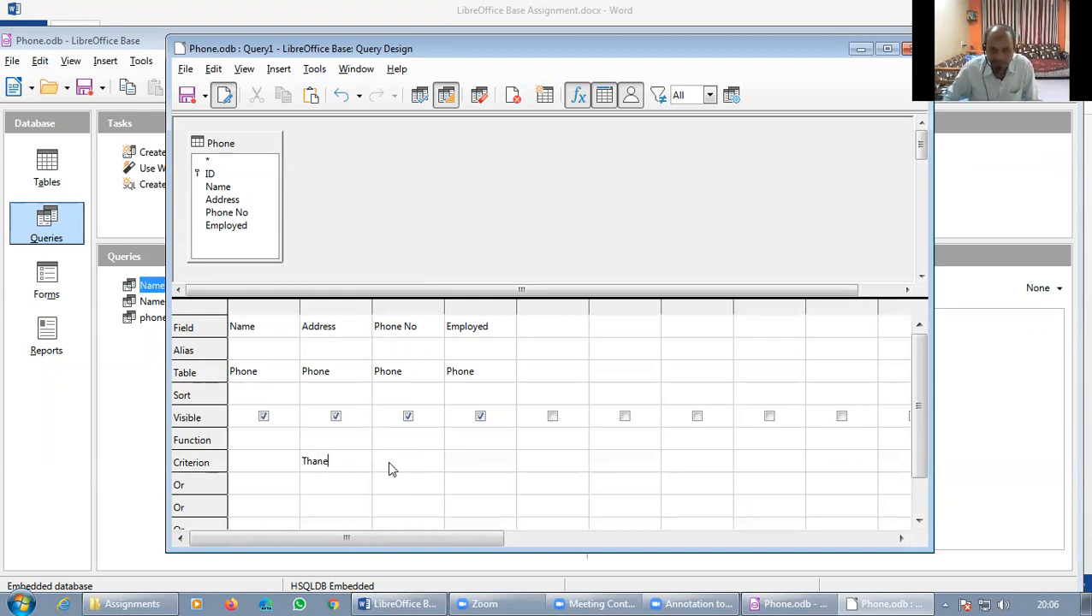
{"action": "left_click", "coordinate": [389, 463]}
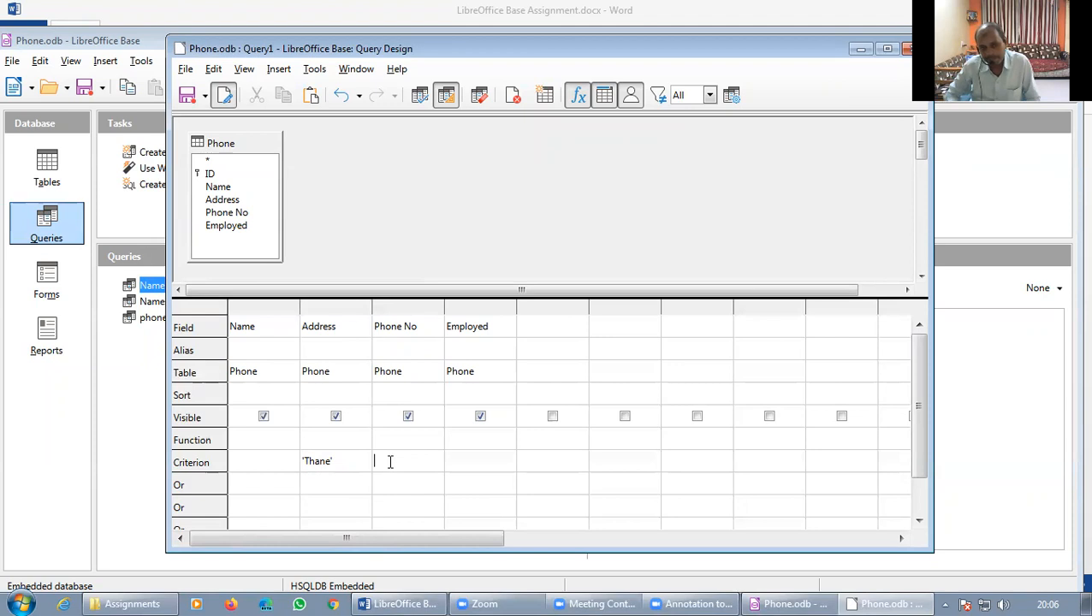
{"action": "left_click", "coordinate": [389, 463]}
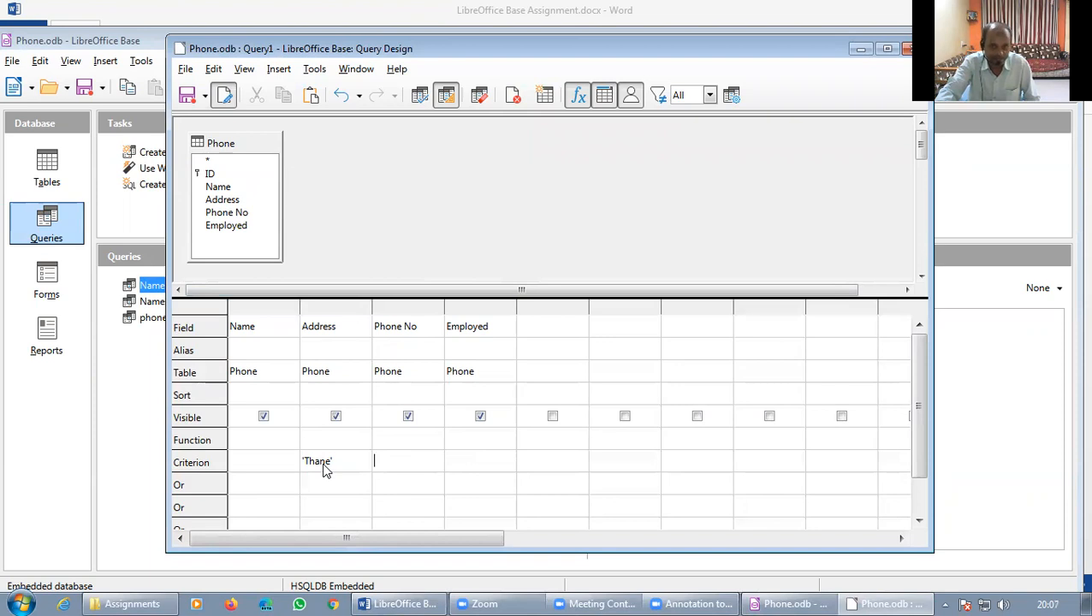
Save the Thane query, replacing the suggested query name with one beginning "wha"
{"action": "key", "text": "ctrl+s"}
{"action": "left_click_drag", "start_coordinate": [555, 282], "coordinate": [413, 304]}
{"action": "type", "text": "wha"}
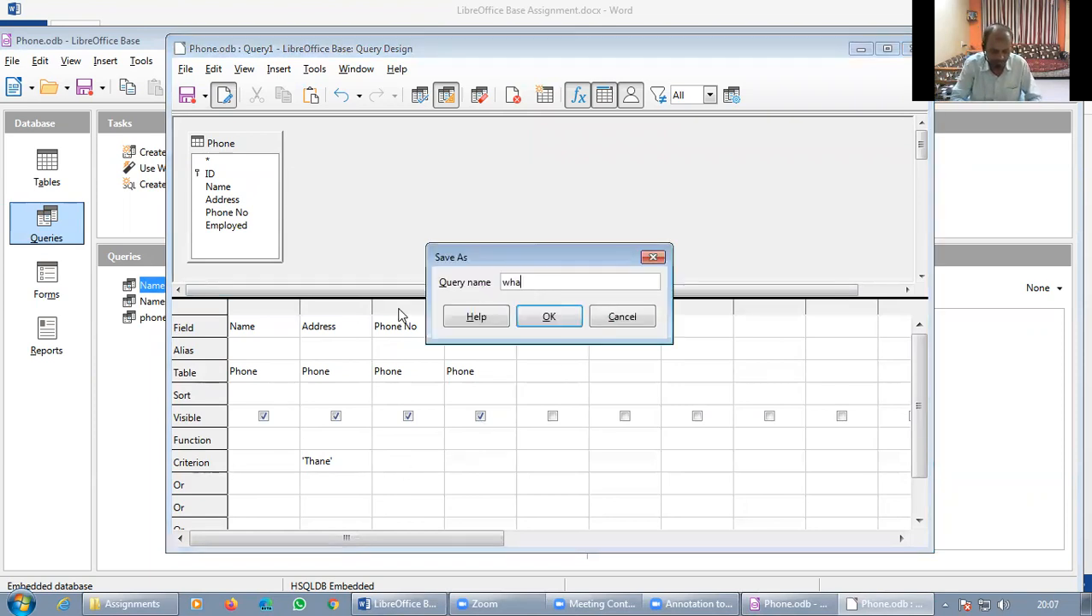
Save the query under the name "who stay at thane" and close its design window
{"action": "key", "text": "BackSpace"}
{"action": "type", "text": "o stay"}
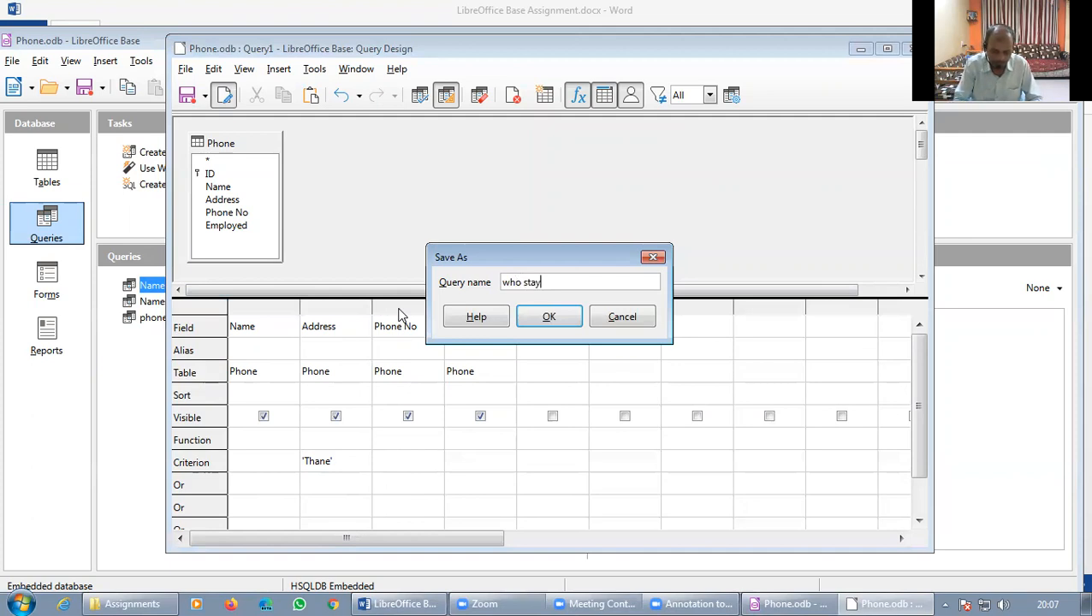
{"action": "type", "text": " at thane"}
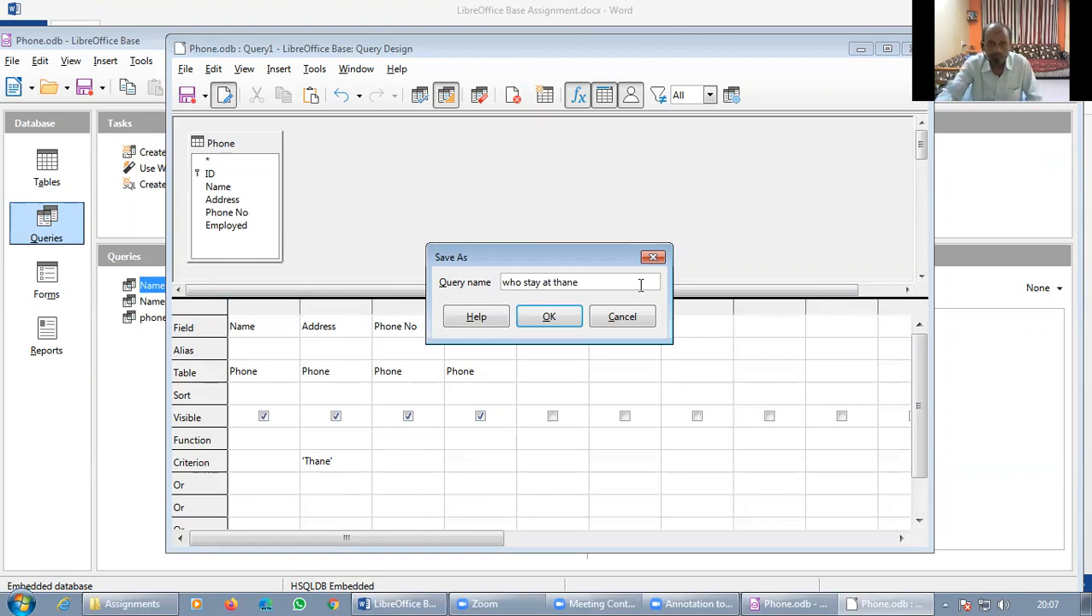
{"action": "left_click", "coordinate": [552, 322]}
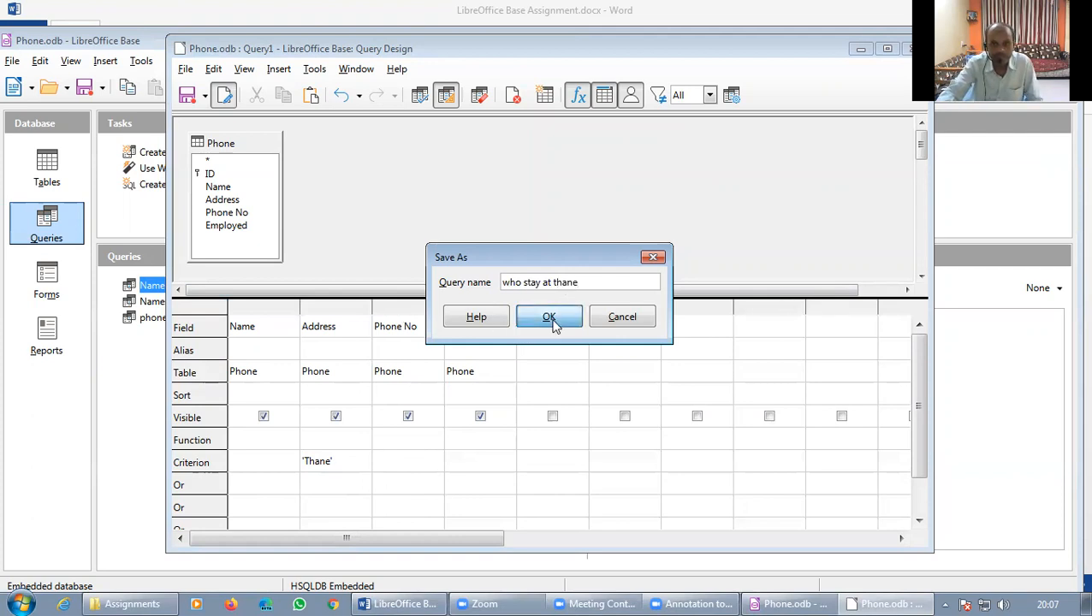
{"action": "left_click", "coordinate": [906, 48]}
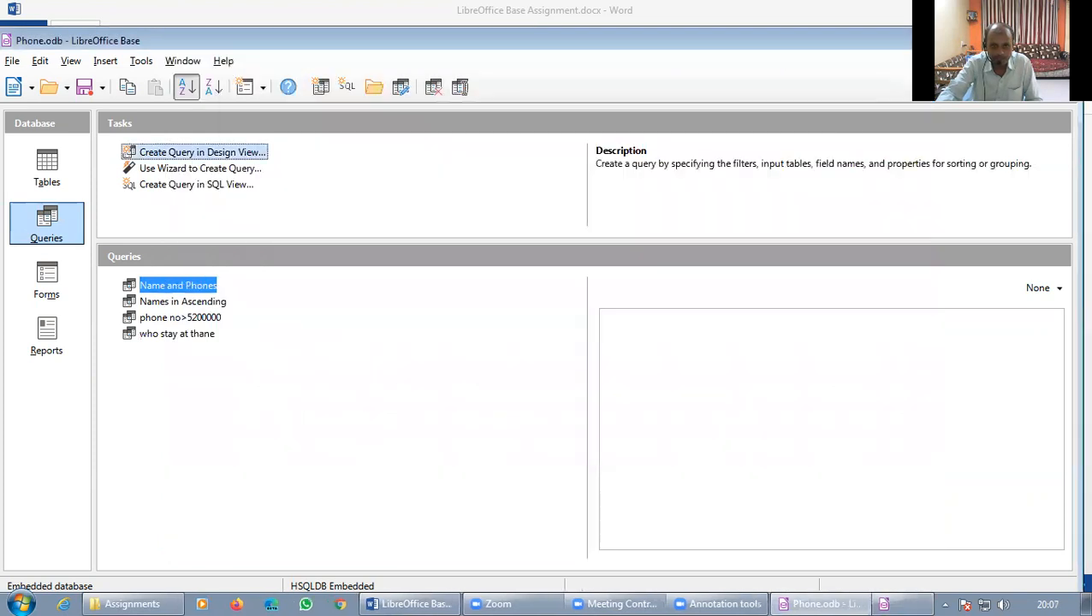
Open the "who stay at thane" query to review its records and close the result window
{"action": "double_click", "coordinate": [191, 339]}
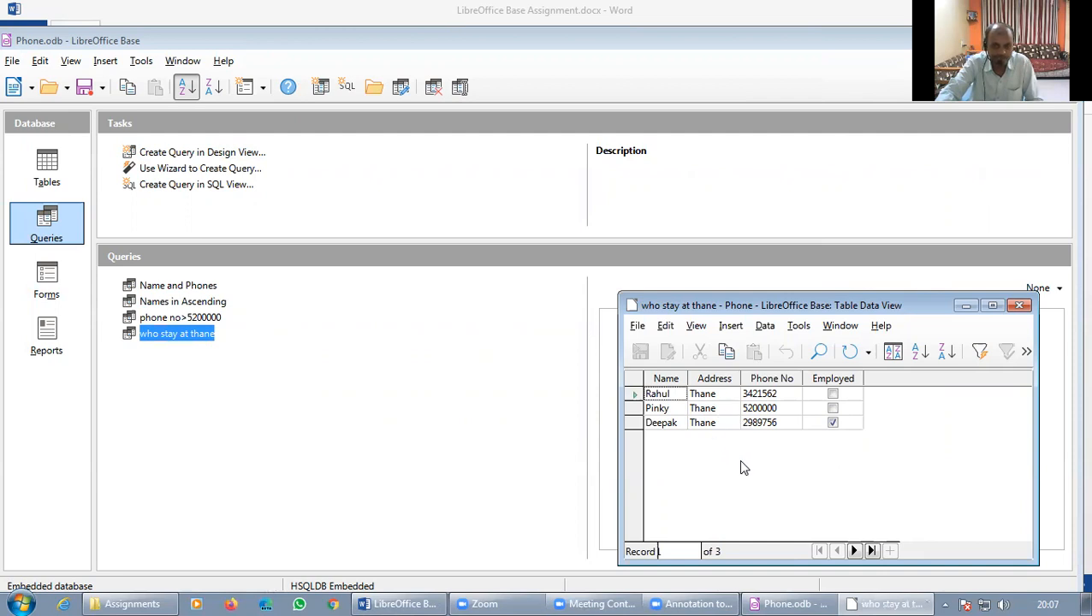
{"action": "left_click", "coordinate": [1020, 306]}
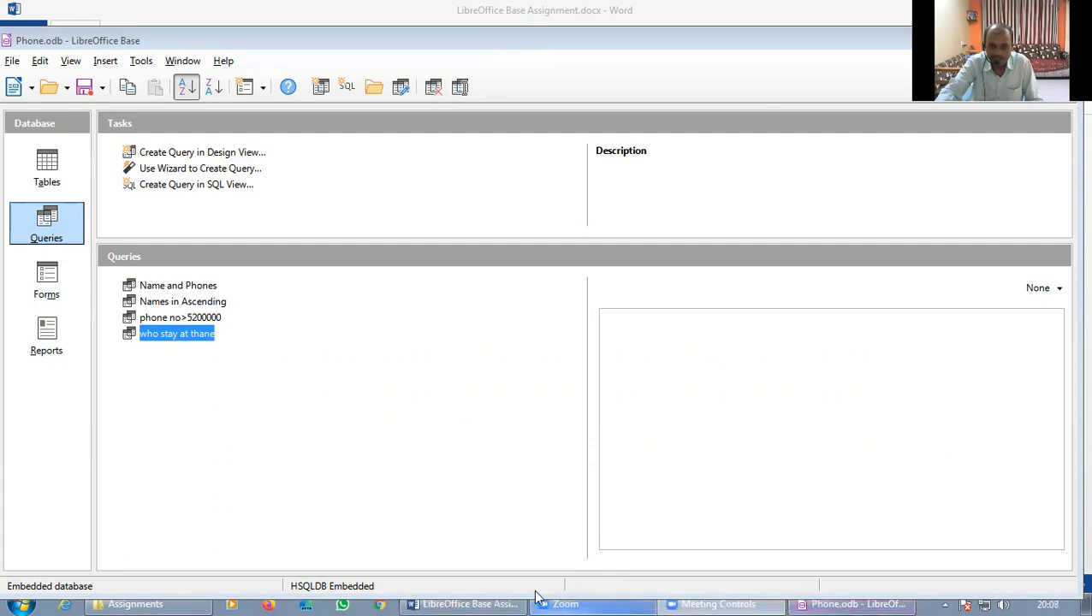
Switch to the Word assignment and read query tasks d and e, highlighting each line
{"action": "left_click", "coordinate": [492, 597]}
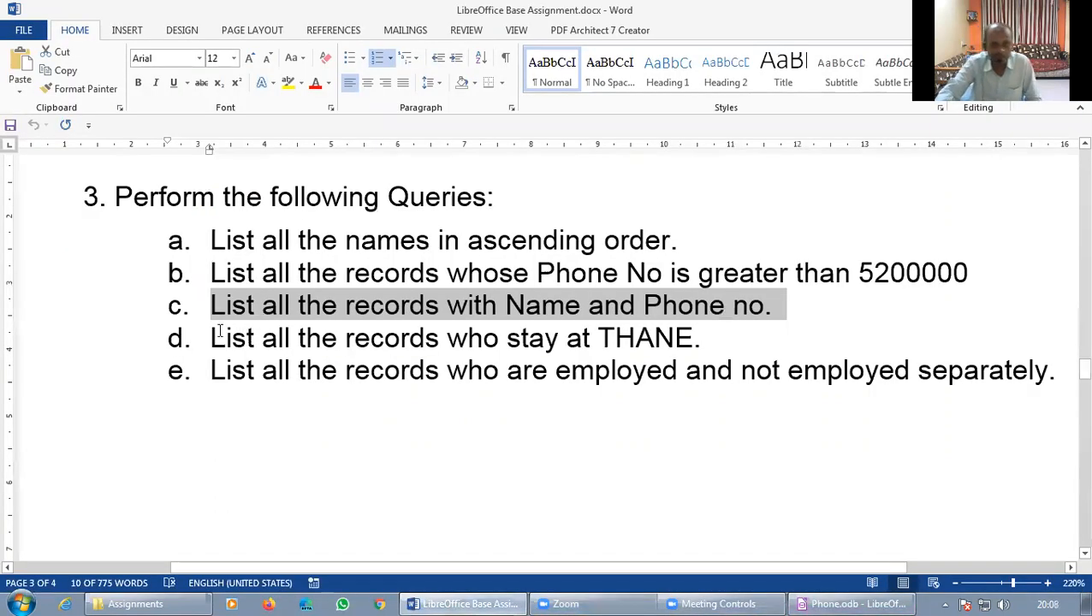
{"action": "left_click", "coordinate": [216, 338]}
{"action": "left_click_drag", "start_coordinate": [229, 339], "coordinate": [652, 340]}
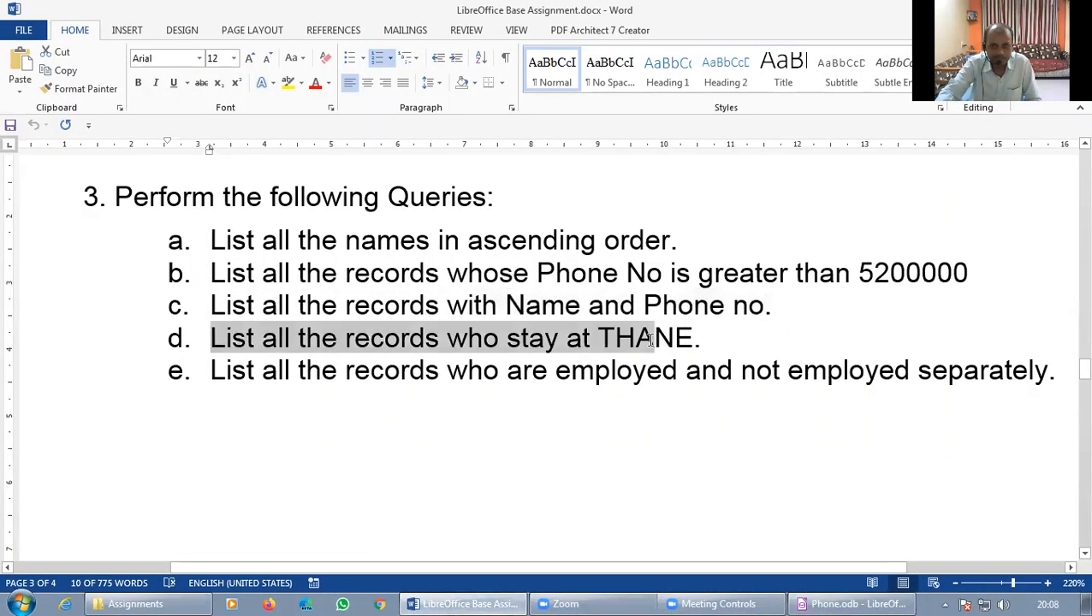
{"action": "left_click", "coordinate": [360, 401]}
{"action": "left_click_drag", "start_coordinate": [210, 370], "coordinate": [1062, 381]}
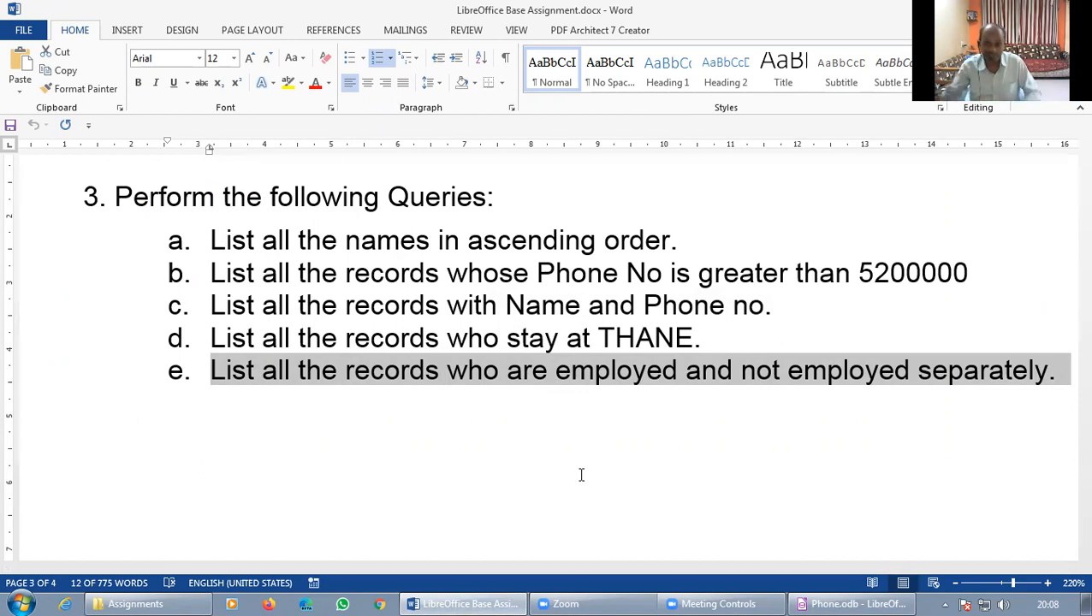
Return to LibreOffice Base and start a new query in design view based on the Phone table
{"action": "left_click", "coordinate": [818, 602]}
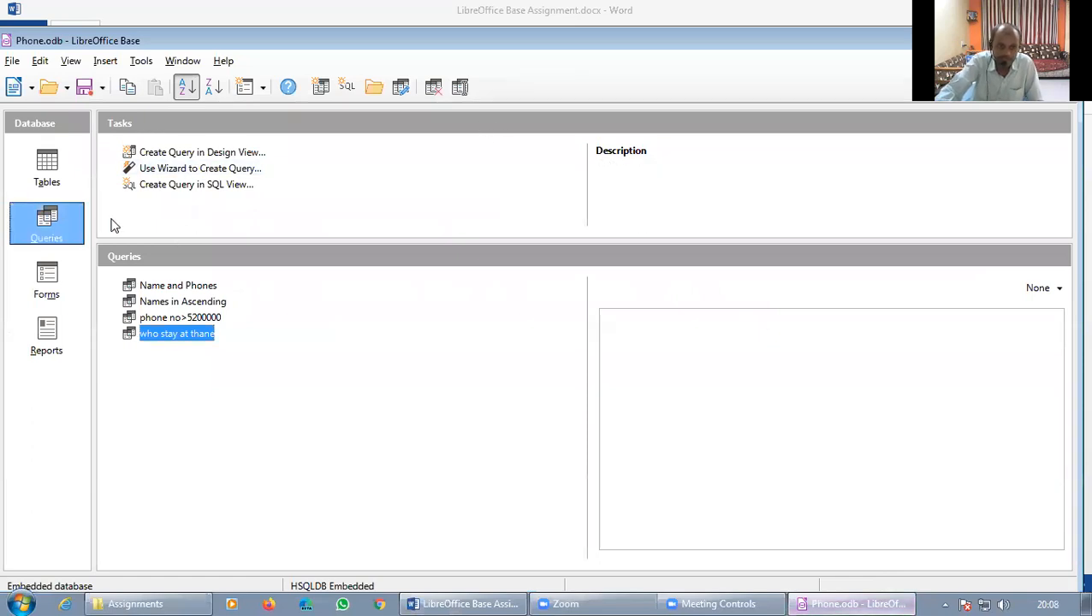
{"action": "left_click", "coordinate": [228, 155]}
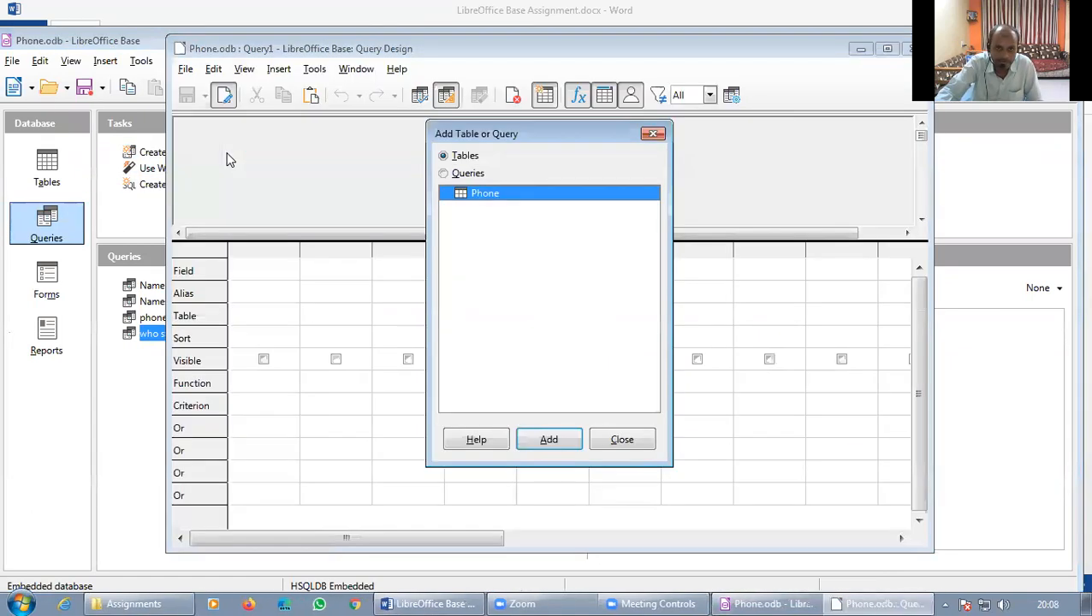
{"action": "left_click", "coordinate": [553, 445]}
{"action": "left_click", "coordinate": [618, 443]}
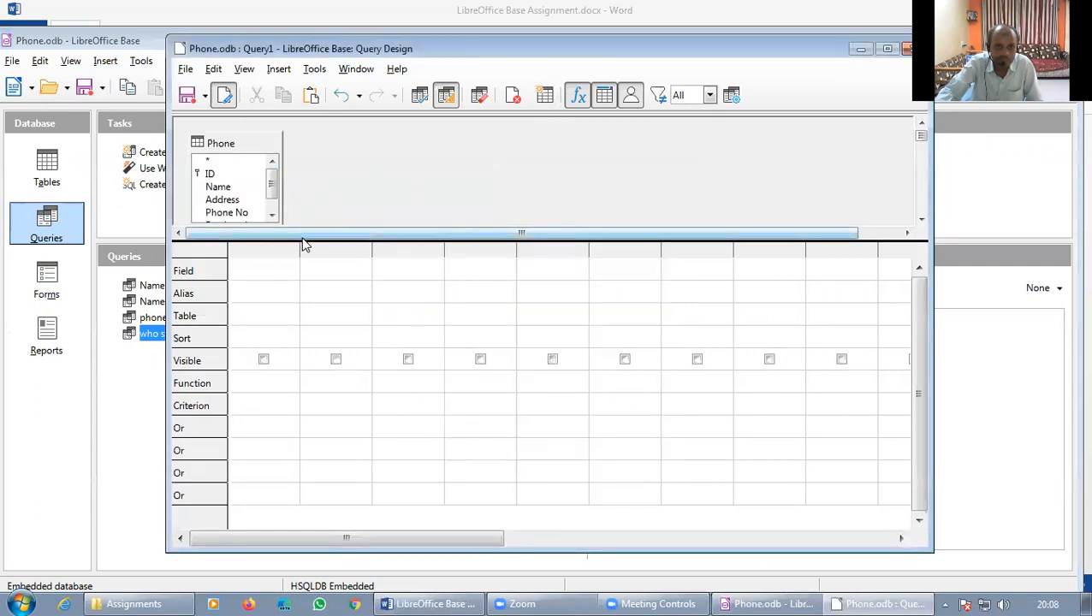
Enlarge the Phone field list and add the ID, Name, Address, Phone No and Employed fields to the query
{"action": "left_click_drag", "start_coordinate": [304, 237], "coordinate": [305, 312]}
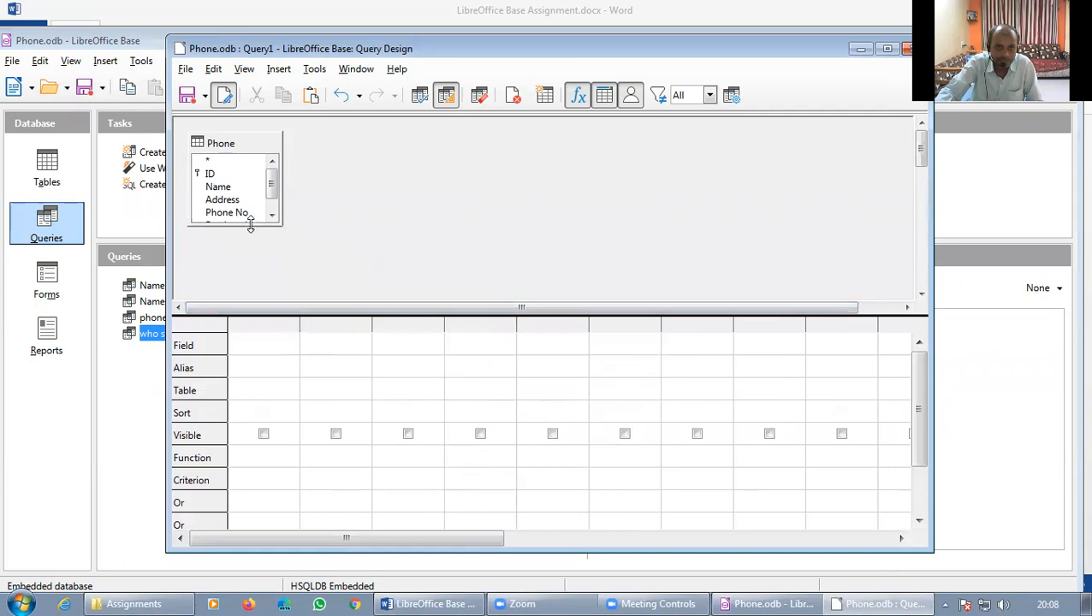
{"action": "left_click_drag", "start_coordinate": [250, 225], "coordinate": [256, 268]}
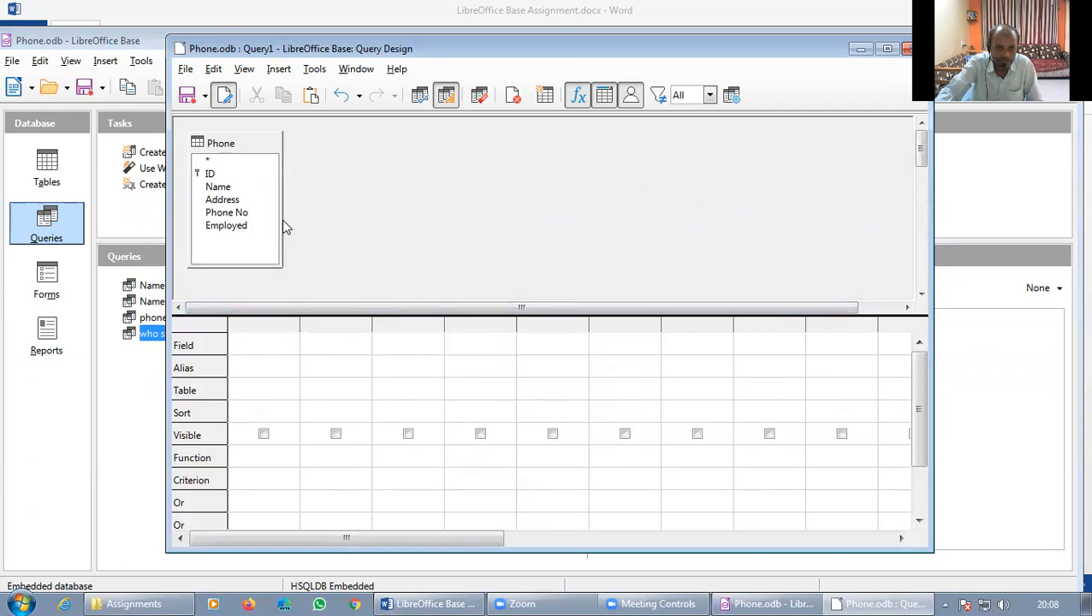
{"action": "left_click_drag", "start_coordinate": [283, 219], "coordinate": [326, 226]}
{"action": "double_click", "coordinate": [214, 174]}
{"action": "double_click", "coordinate": [238, 188]}
{"action": "double_click", "coordinate": [246, 201]}
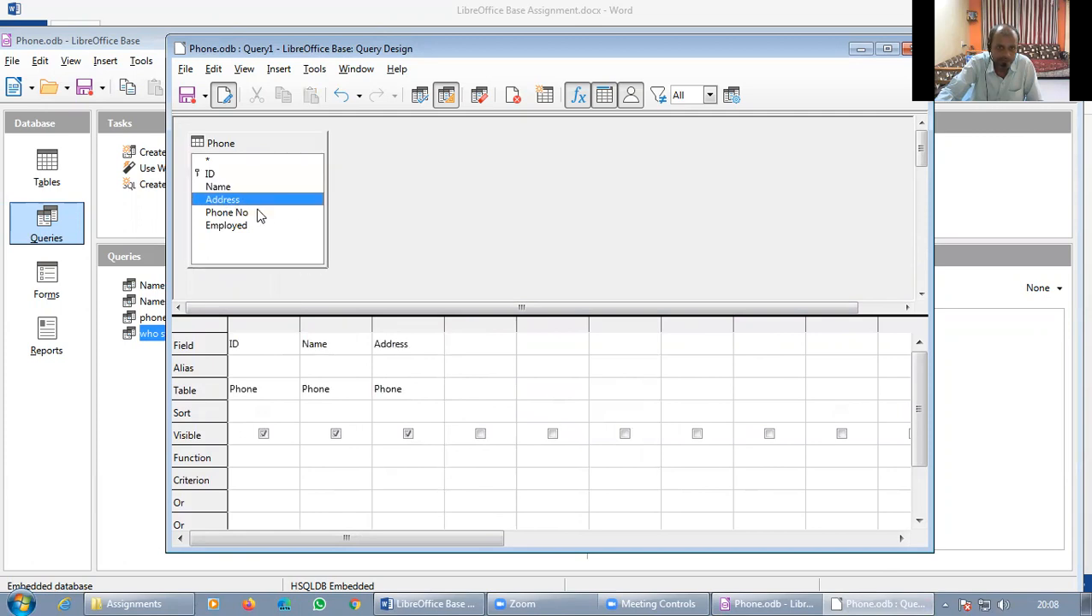
{"action": "double_click", "coordinate": [255, 213]}
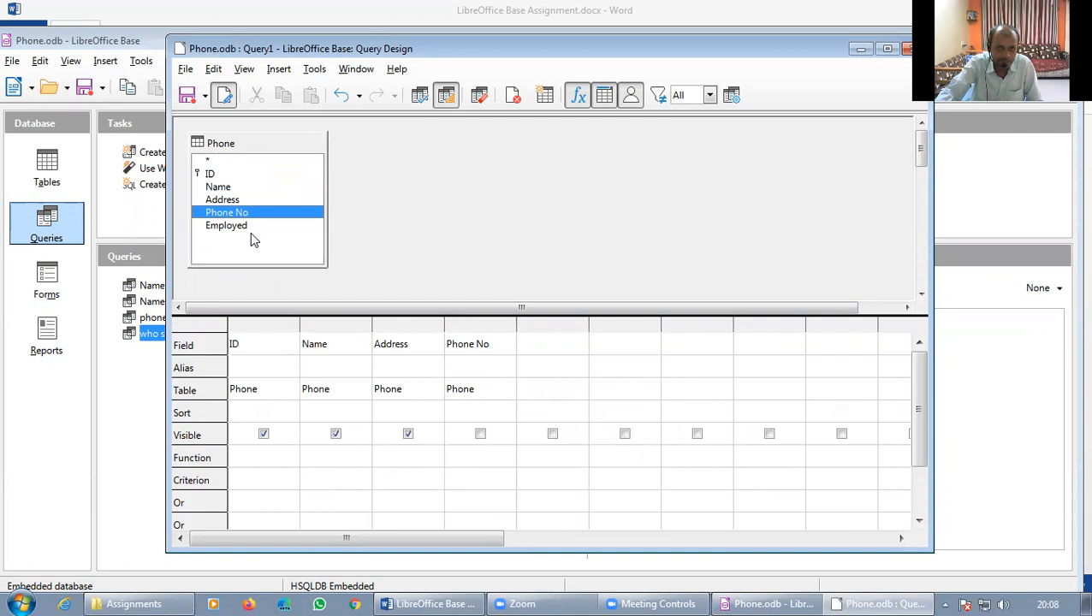
{"action": "double_click", "coordinate": [247, 226]}
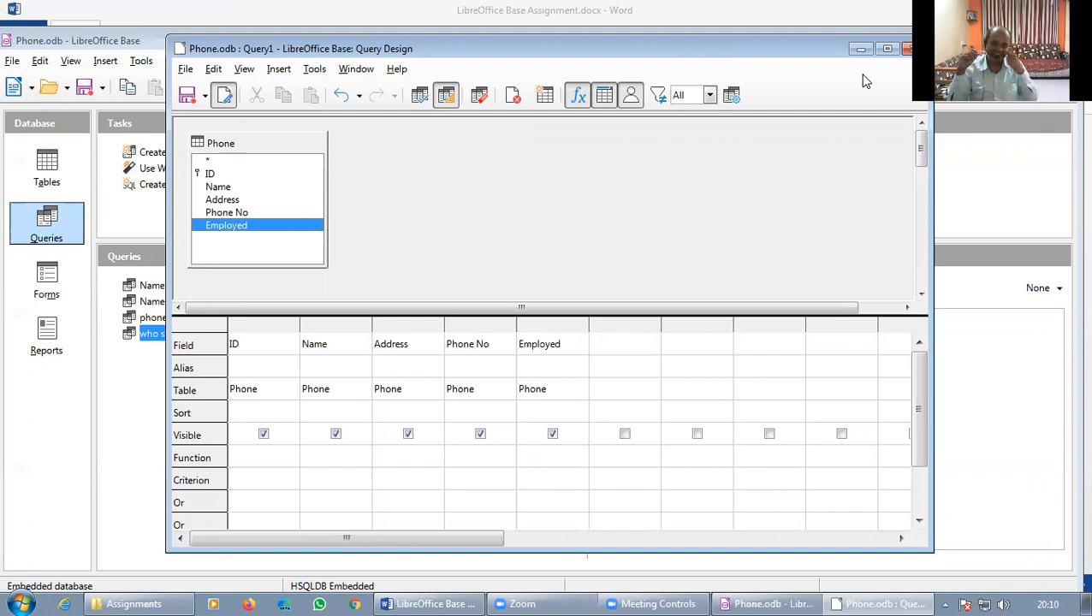
Set the Employed criterion to 1, save the query as "who are employee" and close its design window
{"action": "left_click", "coordinate": [552, 480]}
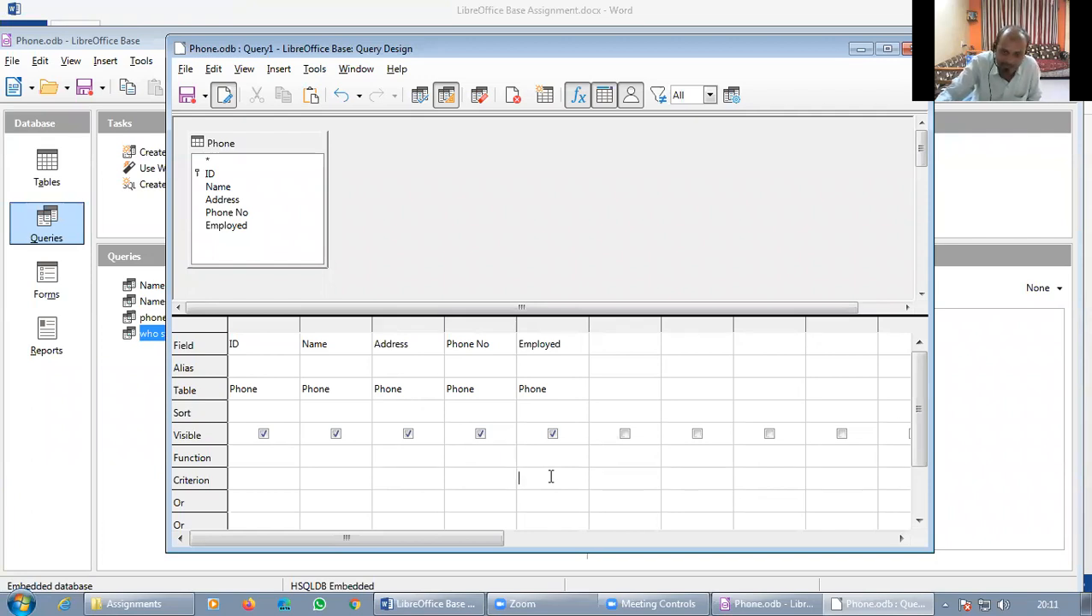
{"action": "type", "text": "1"}
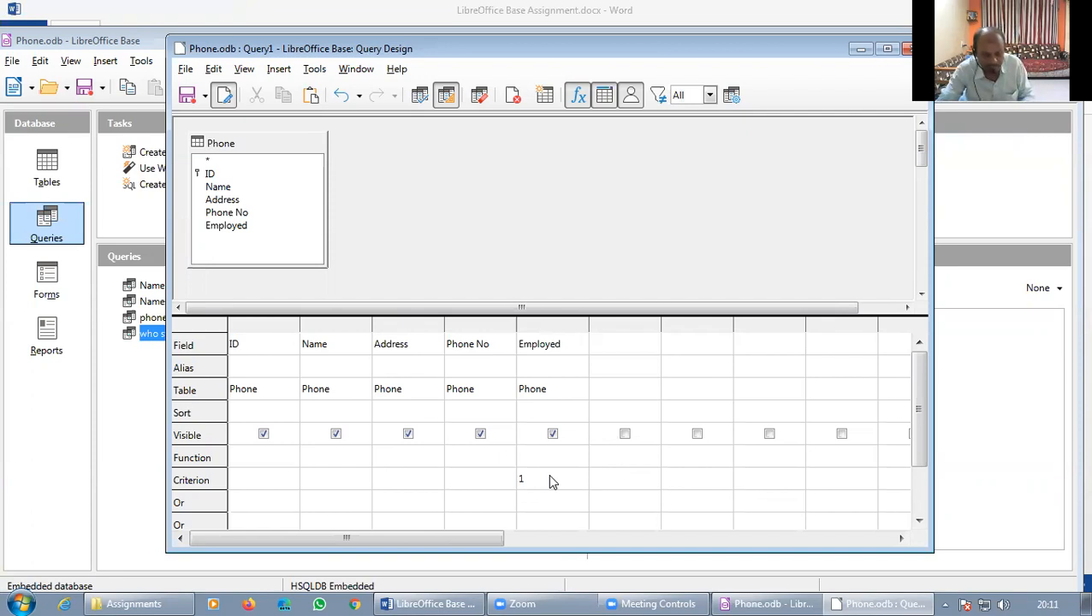
{"action": "key", "text": "ctrl+s"}
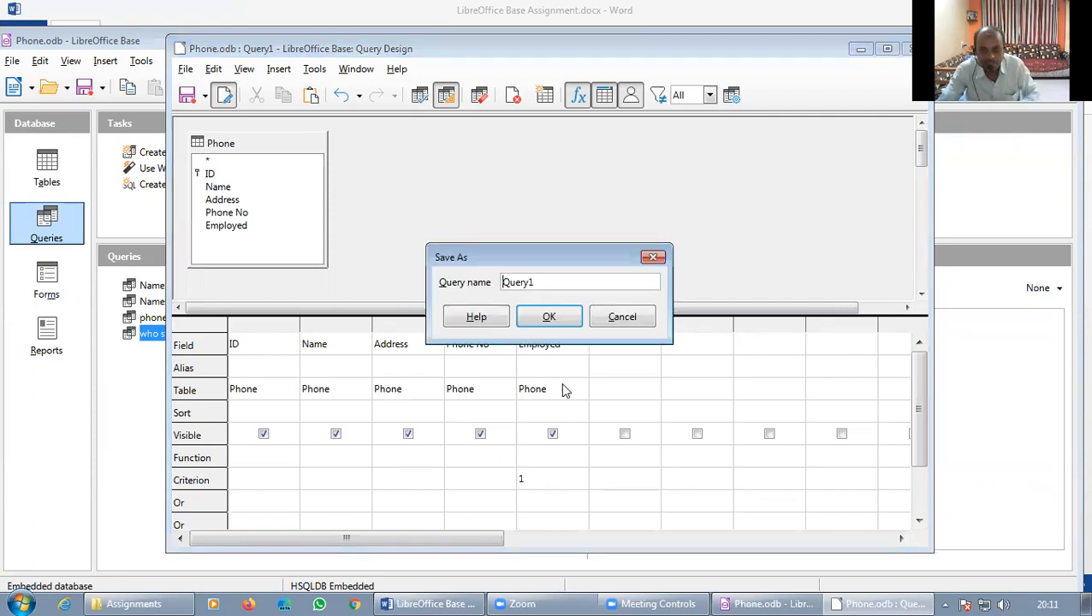
{"action": "left_click_drag", "start_coordinate": [548, 283], "coordinate": [490, 284]}
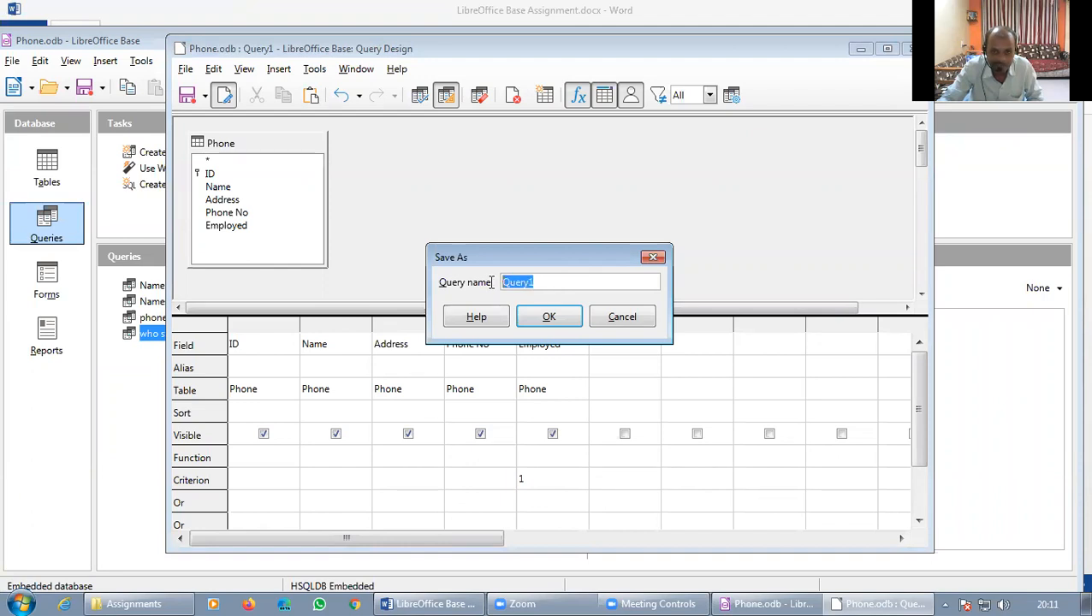
{"action": "type", "text": "who are employee"}
{"action": "left_click", "coordinate": [548, 313]}
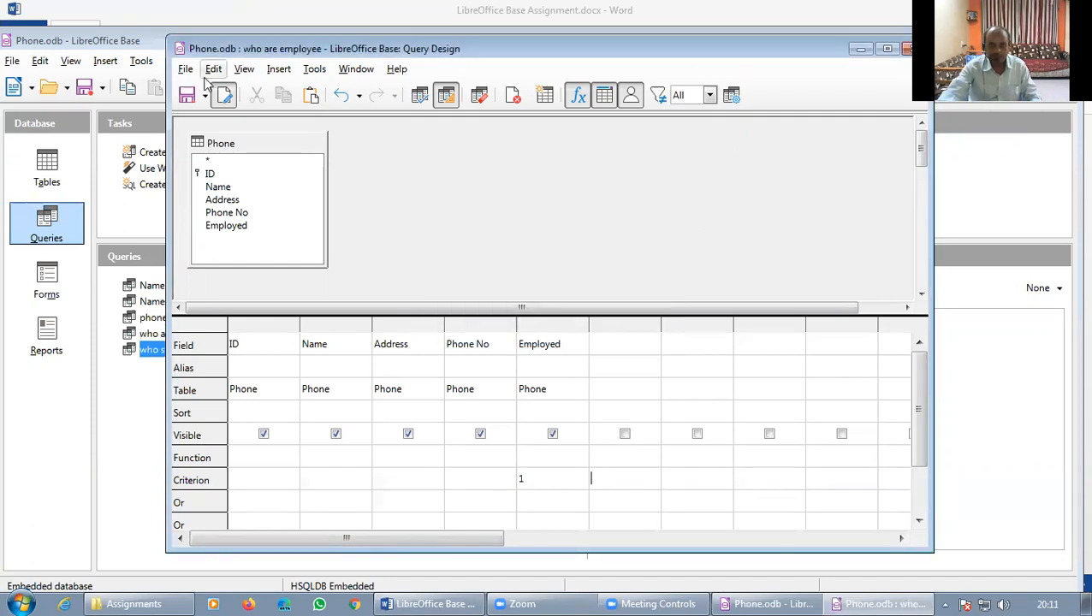
{"action": "left_click", "coordinate": [908, 48]}
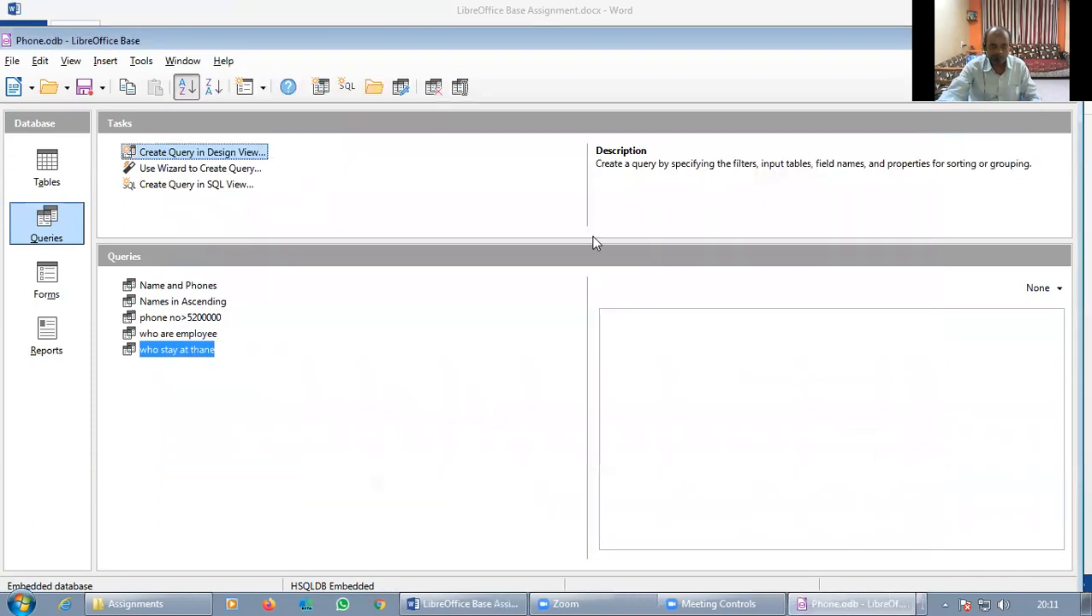
Run the "who are employee" query and compare its records with the Employed values in the Phone table
{"action": "double_click", "coordinate": [202, 340]}
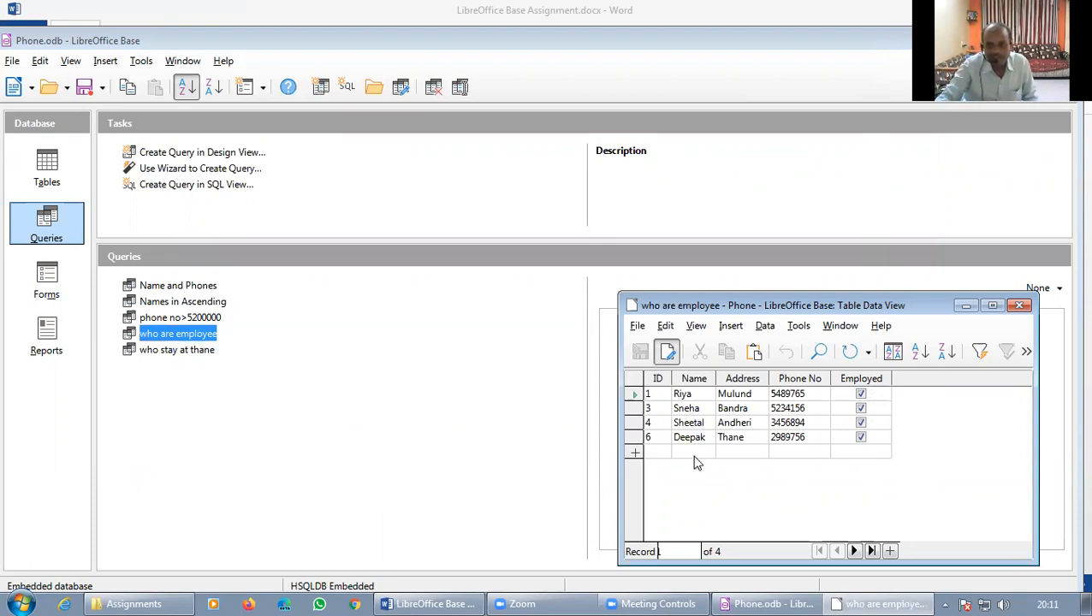
{"action": "left_click", "coordinate": [81, 182]}
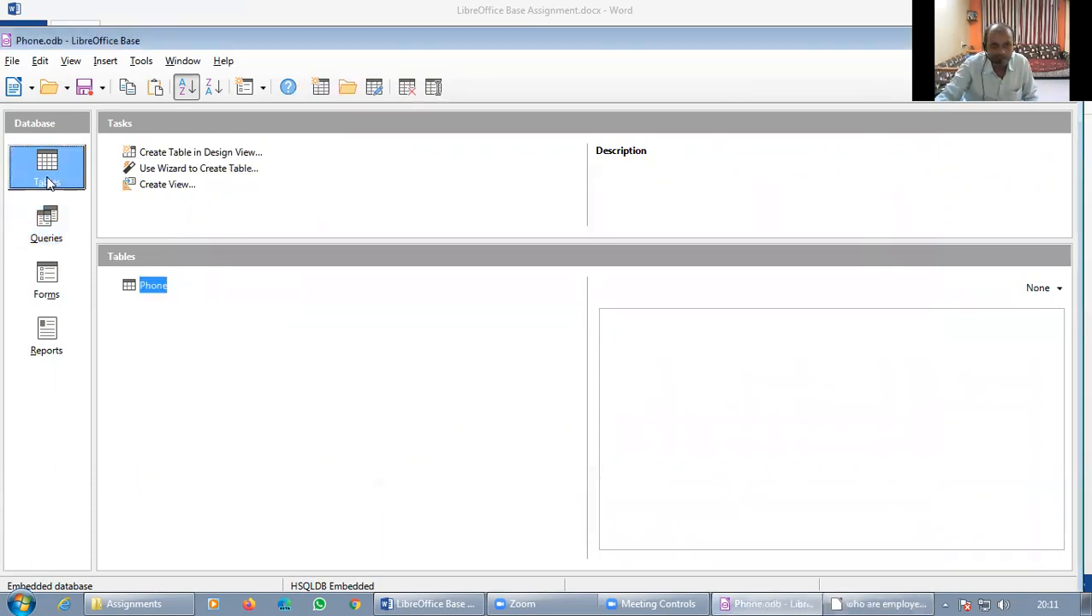
{"action": "double_click", "coordinate": [148, 286]}
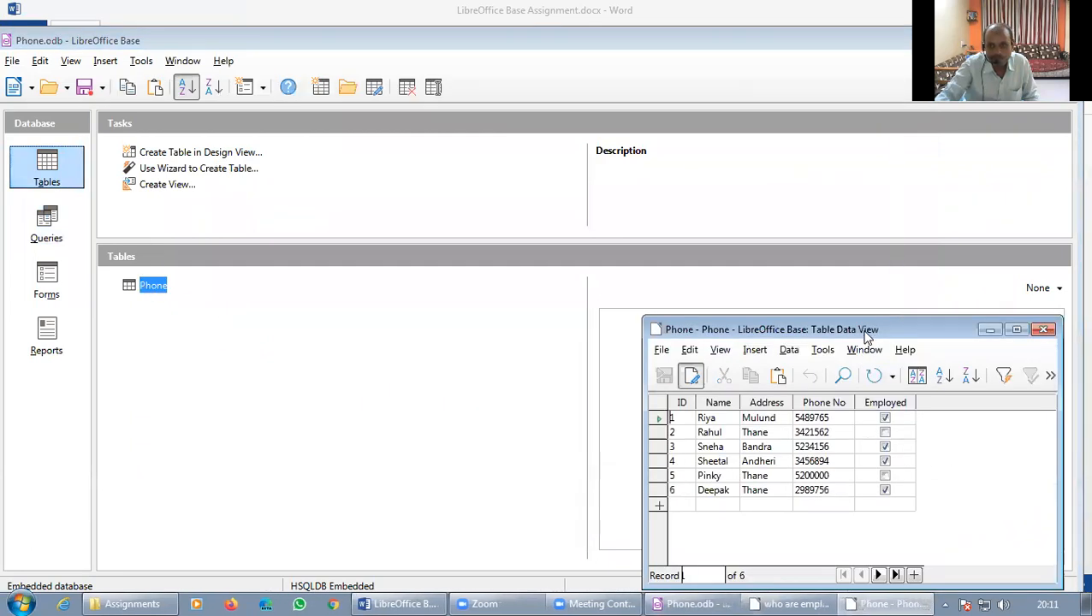
{"action": "left_click_drag", "start_coordinate": [869, 331], "coordinate": [608, 301]}
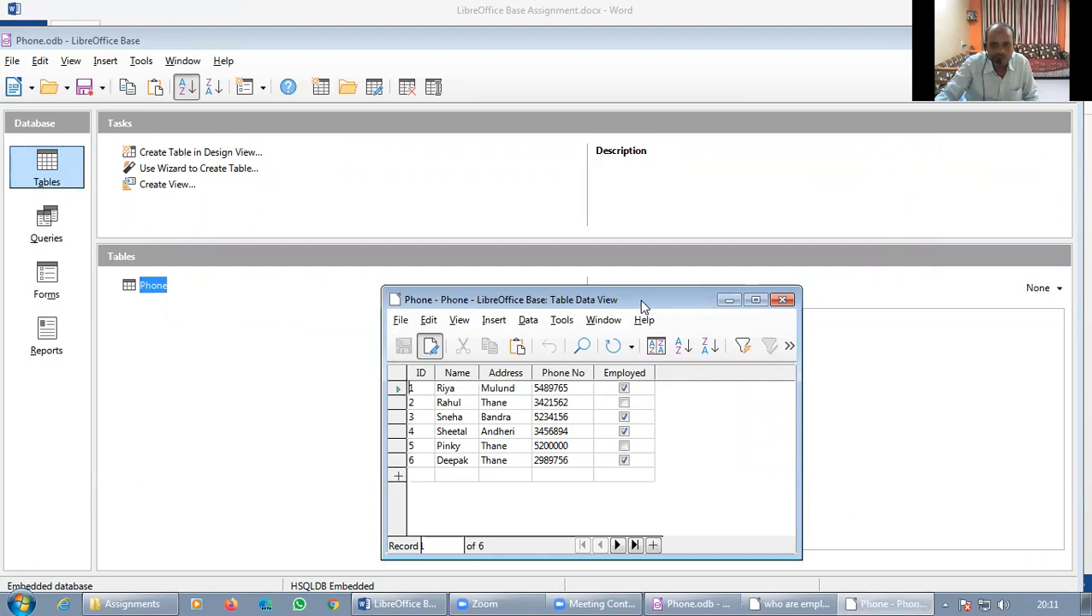
{"action": "left_click_drag", "start_coordinate": [645, 306], "coordinate": [815, 299]}
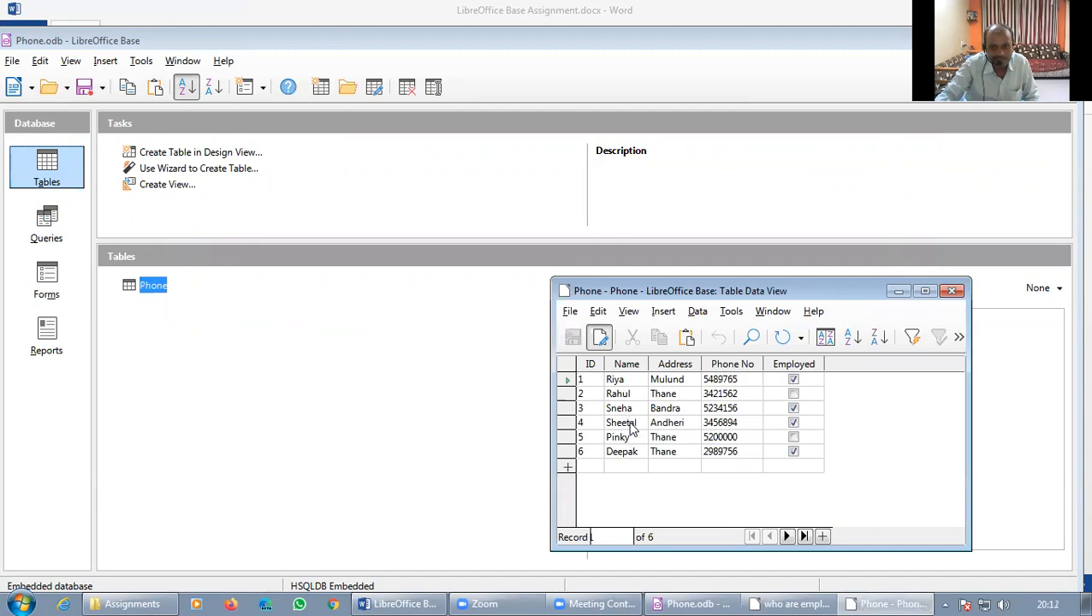
{"action": "left_click", "coordinate": [954, 291]}
{"action": "left_click", "coordinate": [61, 225]}
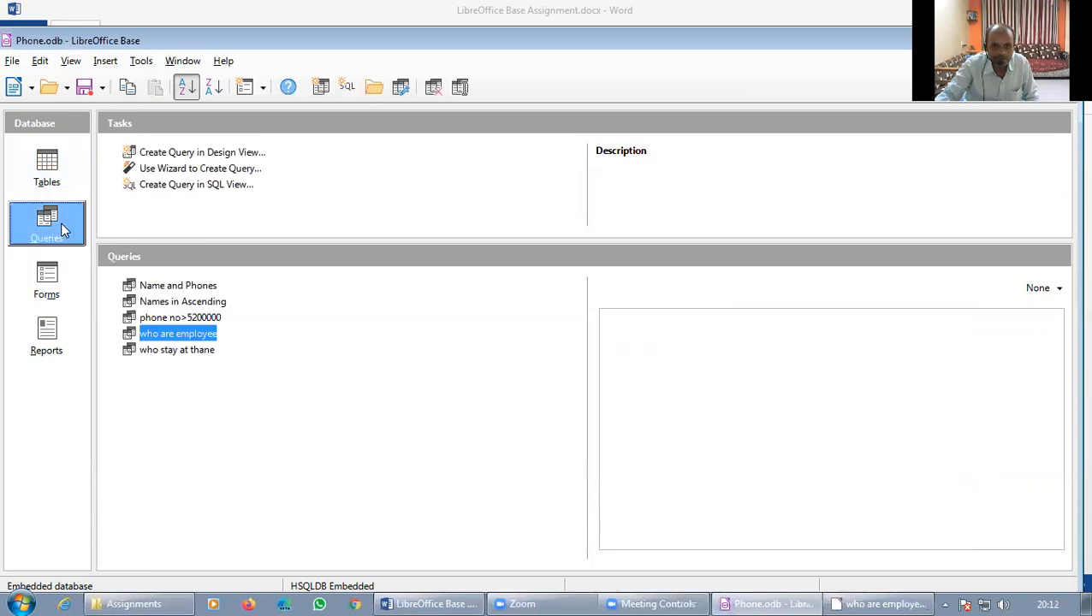
{"action": "left_click", "coordinate": [877, 601]}
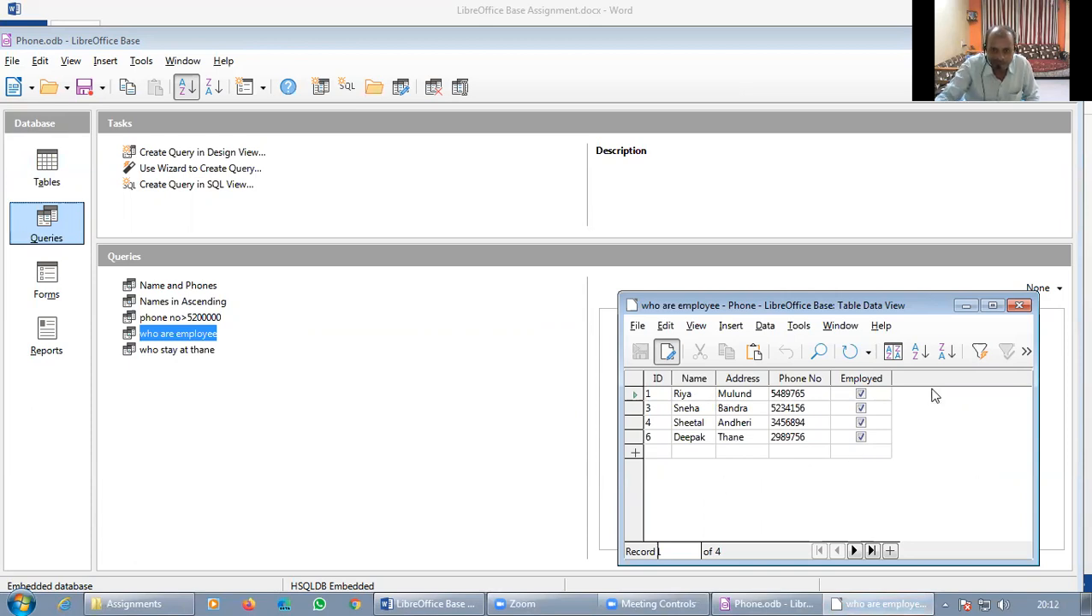
{"action": "left_click", "coordinate": [1021, 306]}
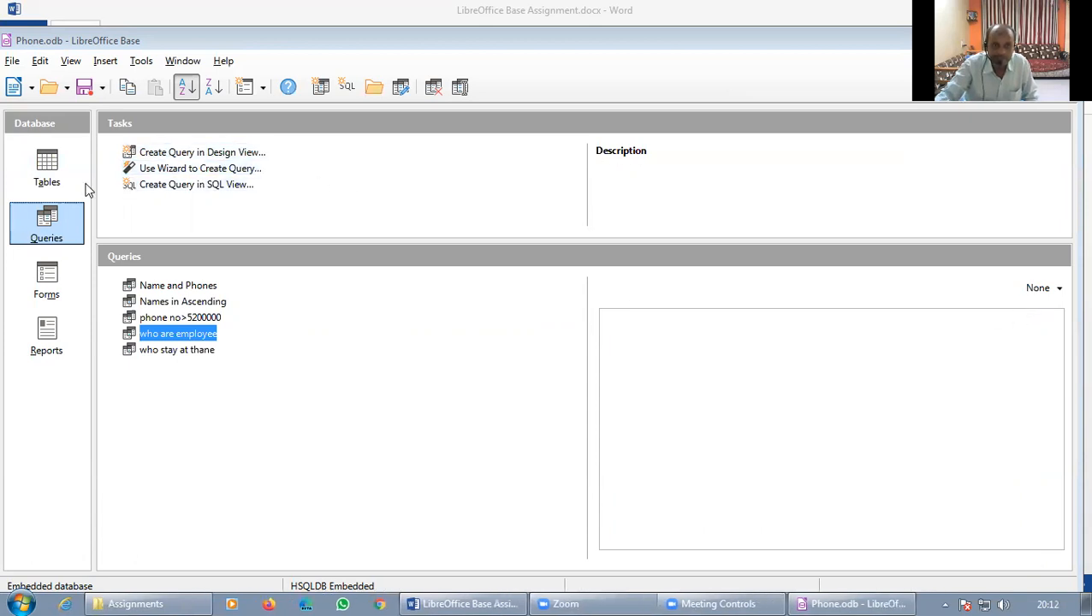
Start another query in design view with the Phone table as its source
{"action": "left_click", "coordinate": [60, 222]}
{"action": "left_click", "coordinate": [171, 152]}
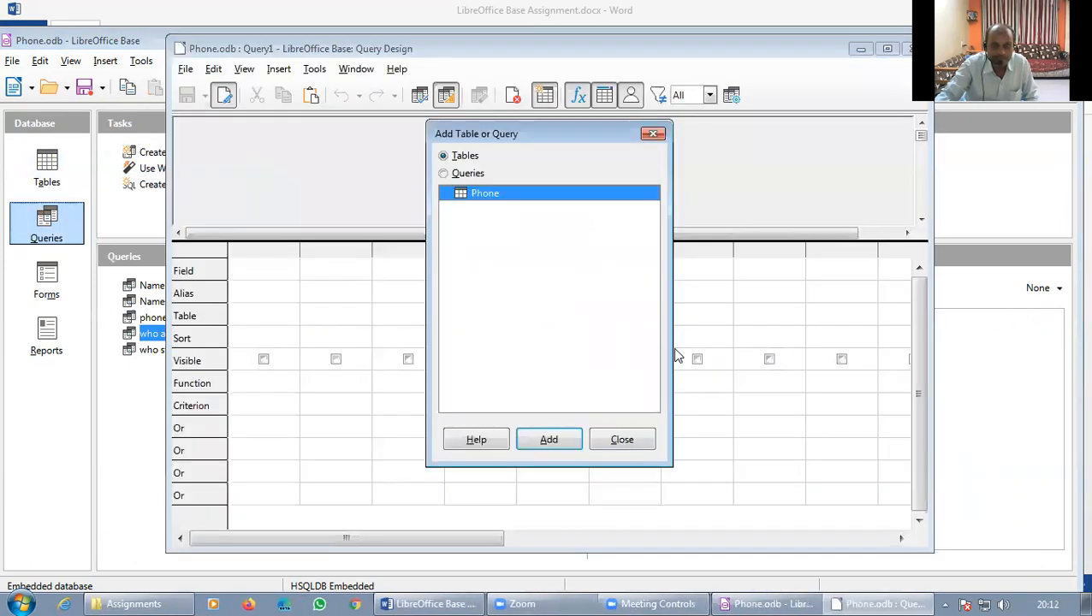
{"action": "left_click", "coordinate": [549, 440]}
{"action": "left_click", "coordinate": [623, 439]}
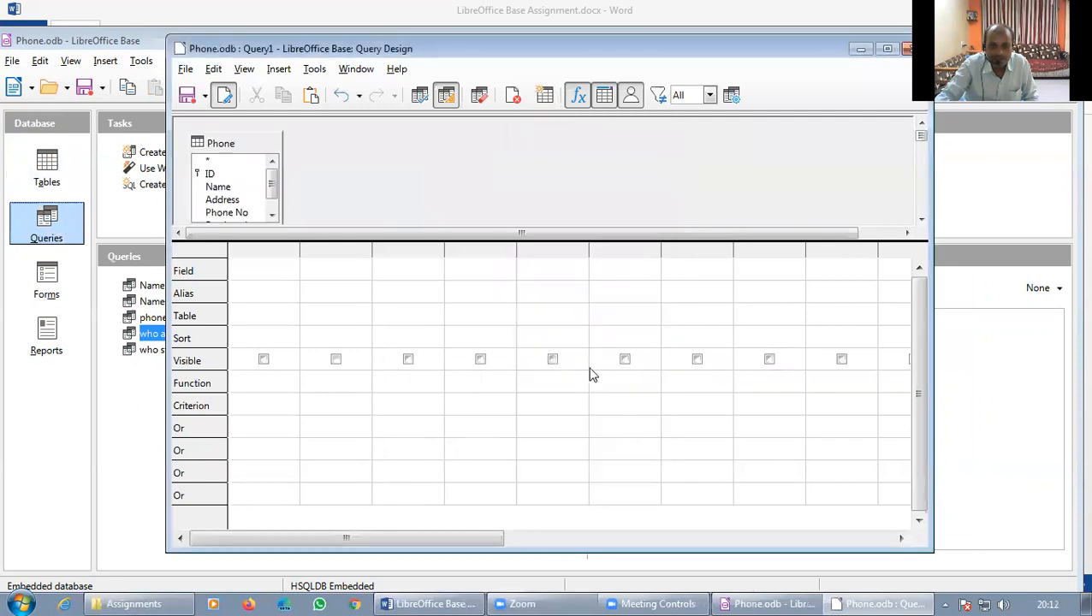
Add all five Phone fields, ID, Name, Address, Phone No and Employed, to the new query's columns
{"action": "double_click", "coordinate": [214, 174]}
{"action": "double_click", "coordinate": [219, 186]}
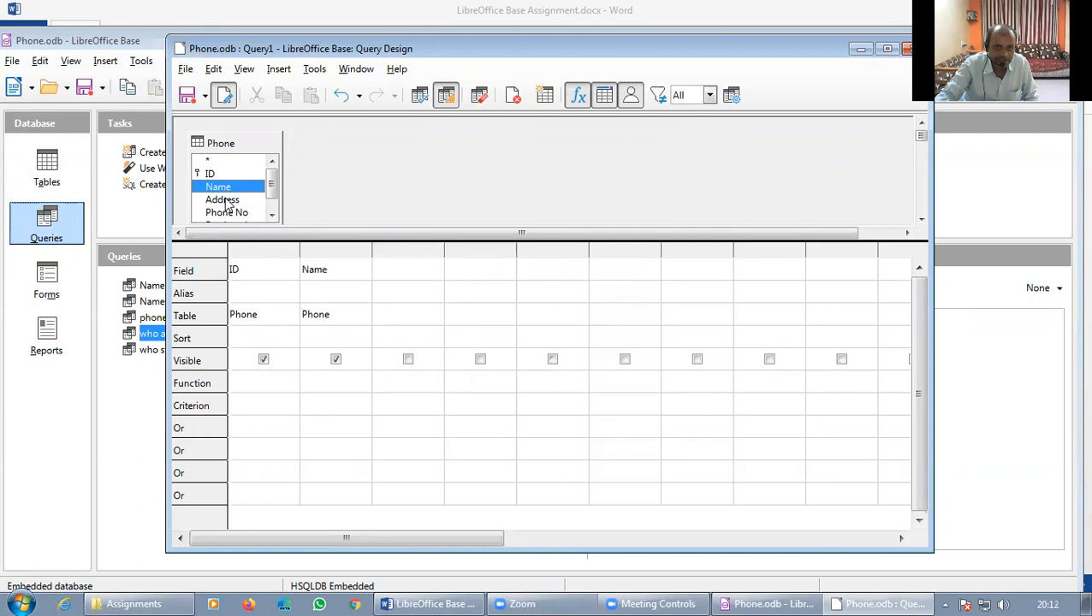
{"action": "double_click", "coordinate": [222, 199]}
{"action": "double_click", "coordinate": [226, 212]}
{"action": "left_click", "coordinate": [272, 215]}
{"action": "left_click", "coordinate": [241, 214]}
{"action": "double_click", "coordinate": [241, 214]}
Set the criterion of the Employed column to 0
{"action": "left_click", "coordinate": [542, 404]}
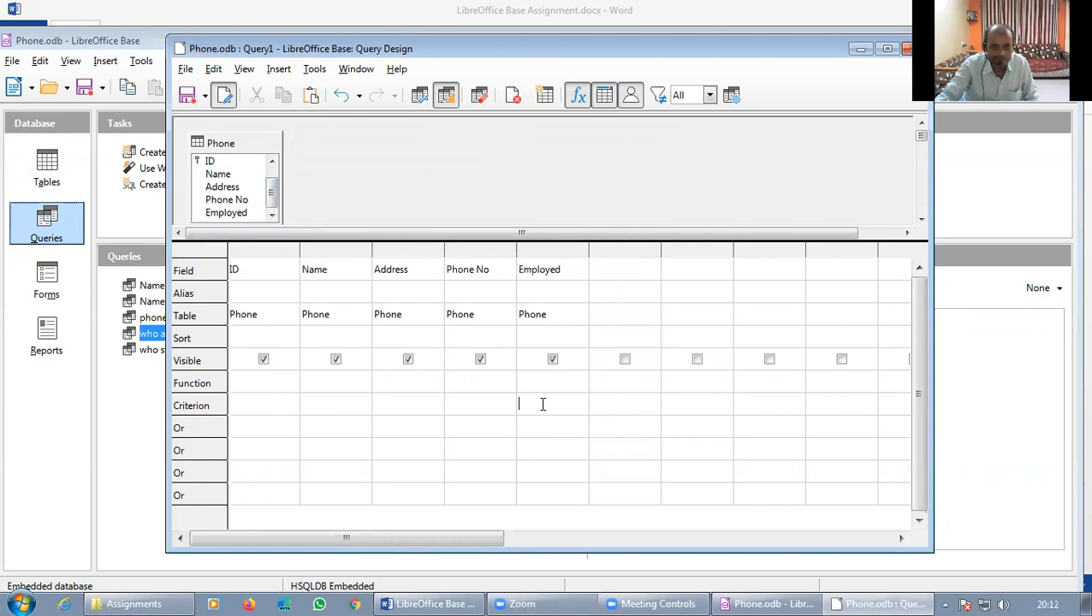
{"action": "type", "text": "0"}
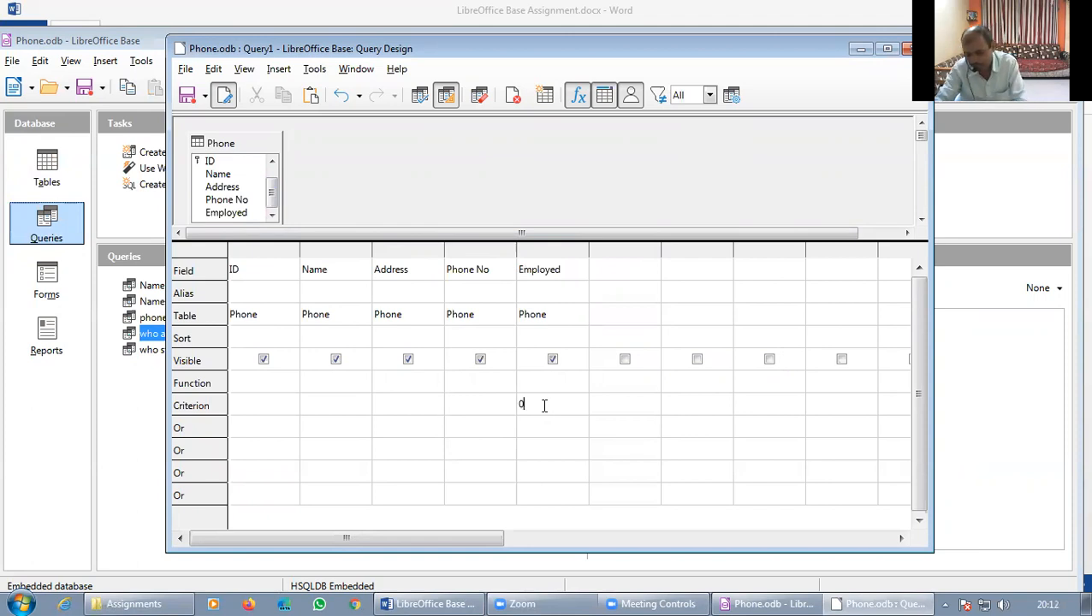
{"action": "key", "text": "Return"}
Close the query design and save the query as "who are not employee"
{"action": "key", "text": "alt+F4"}
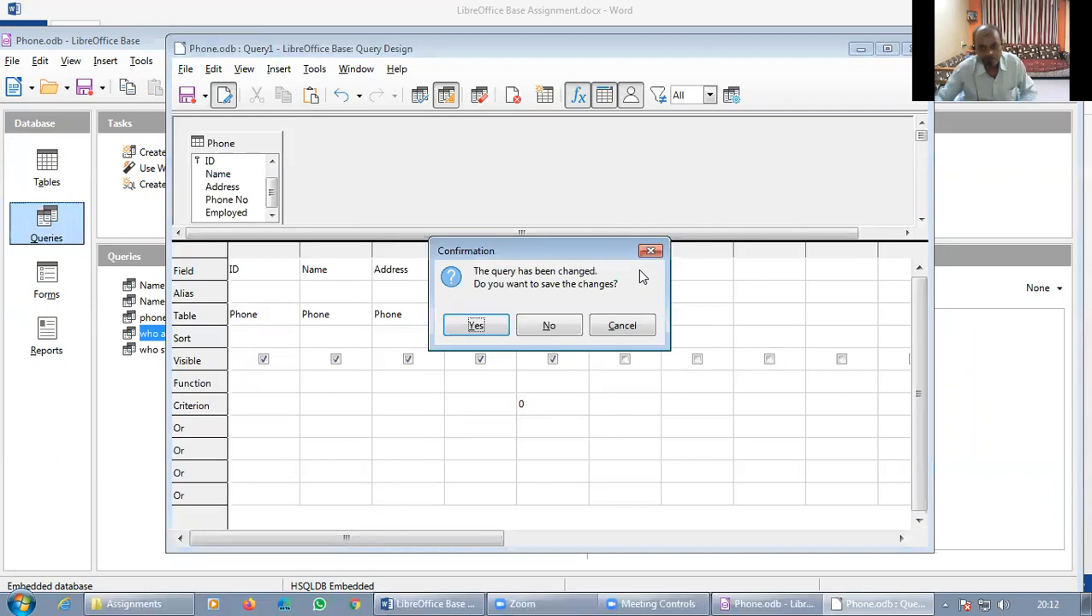
{"action": "left_click", "coordinate": [474, 327]}
{"action": "left_click_drag", "start_coordinate": [553, 287], "coordinate": [391, 274]}
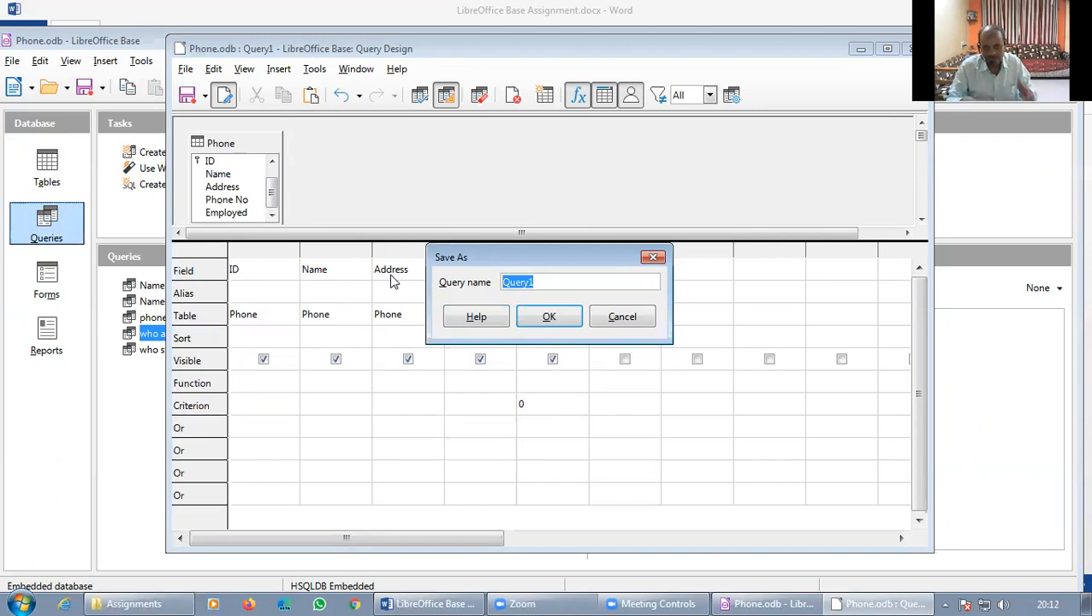
{"action": "type", "text": "whp"}
{"action": "type", "text": "o are"}
{"action": "type", "text": " not e"}
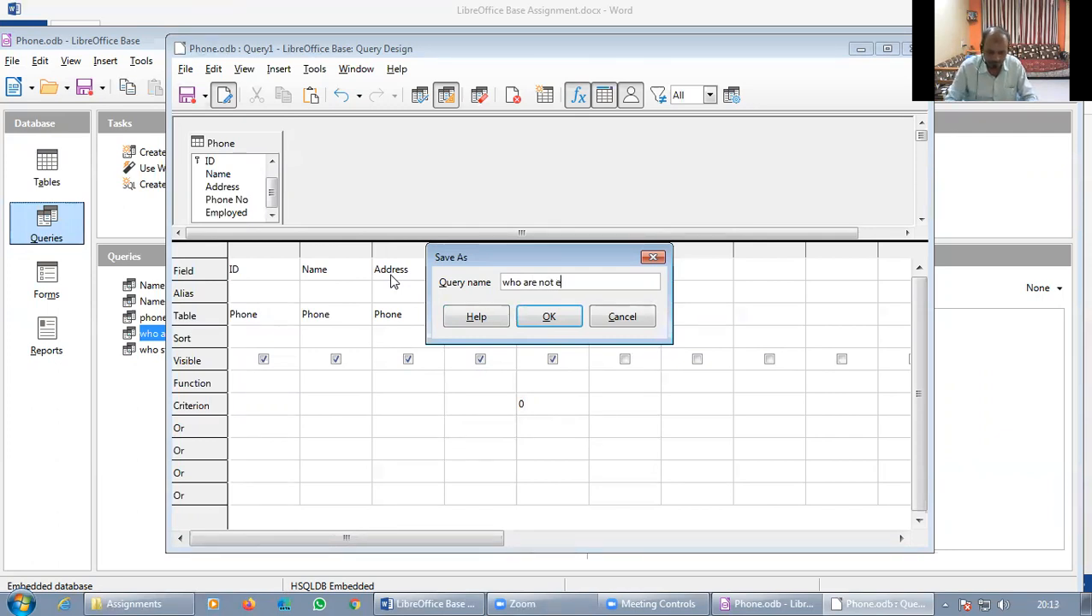
{"action": "type", "text": "mplo"}
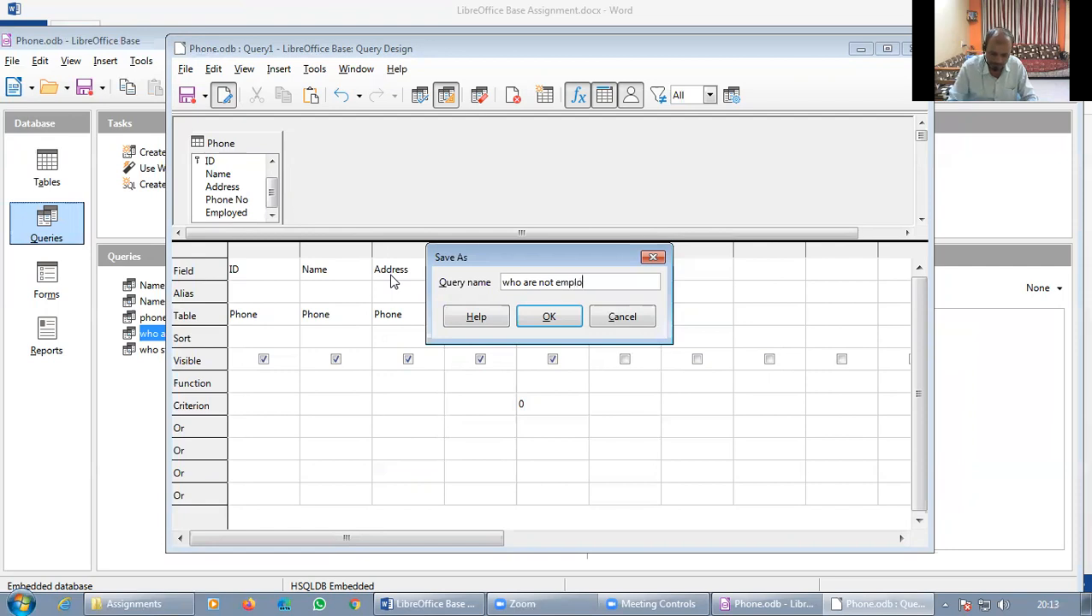
{"action": "type", "text": "yee"}
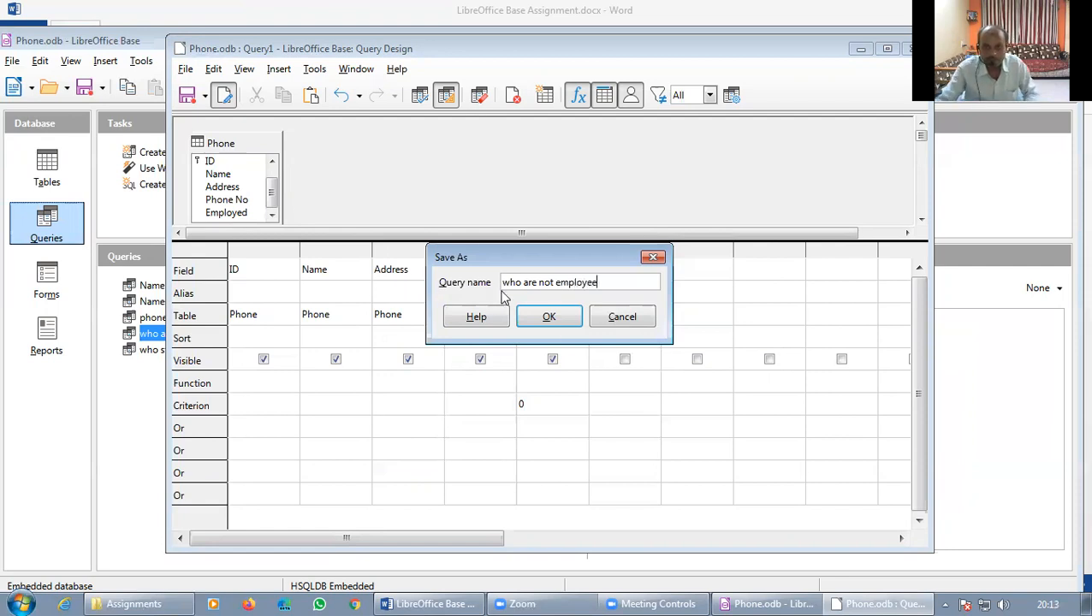
{"action": "left_click", "coordinate": [559, 319]}
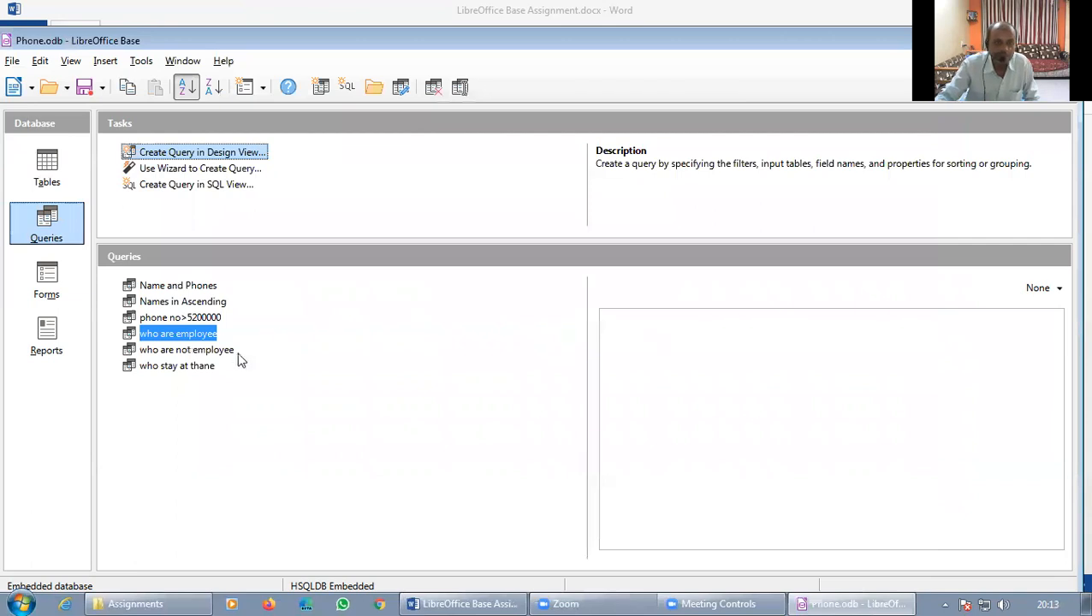
Run the "who are not employee" query to check its records, and close the results
{"action": "double_click", "coordinate": [196, 350]}
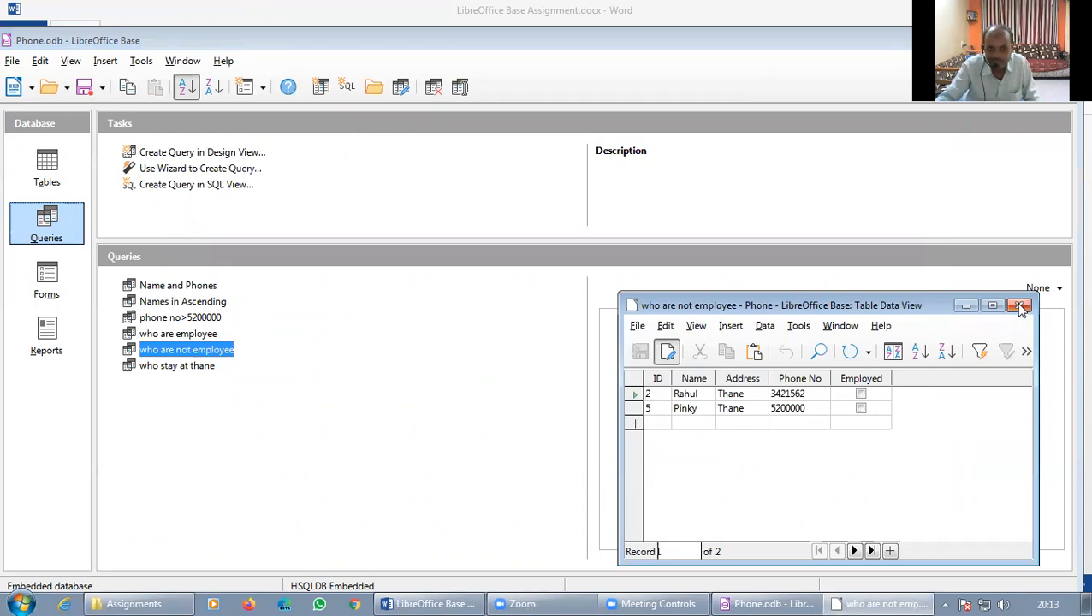
{"action": "left_click", "coordinate": [1021, 309]}
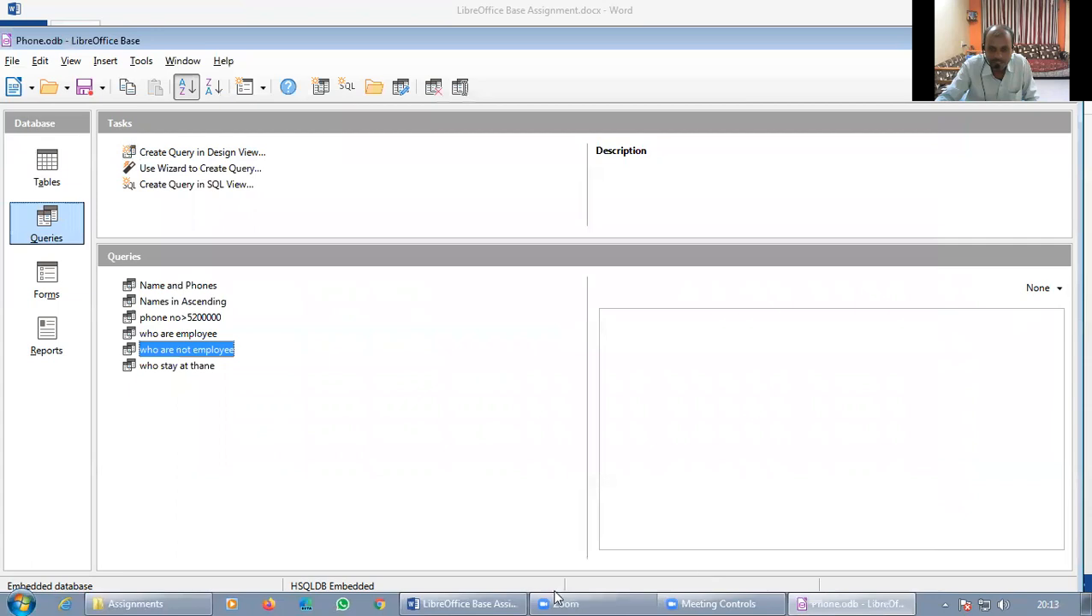
Switch to the Word assignment document and review Assignment No 1's table structure, sample records and list of queries
{"action": "left_click", "coordinate": [481, 600]}
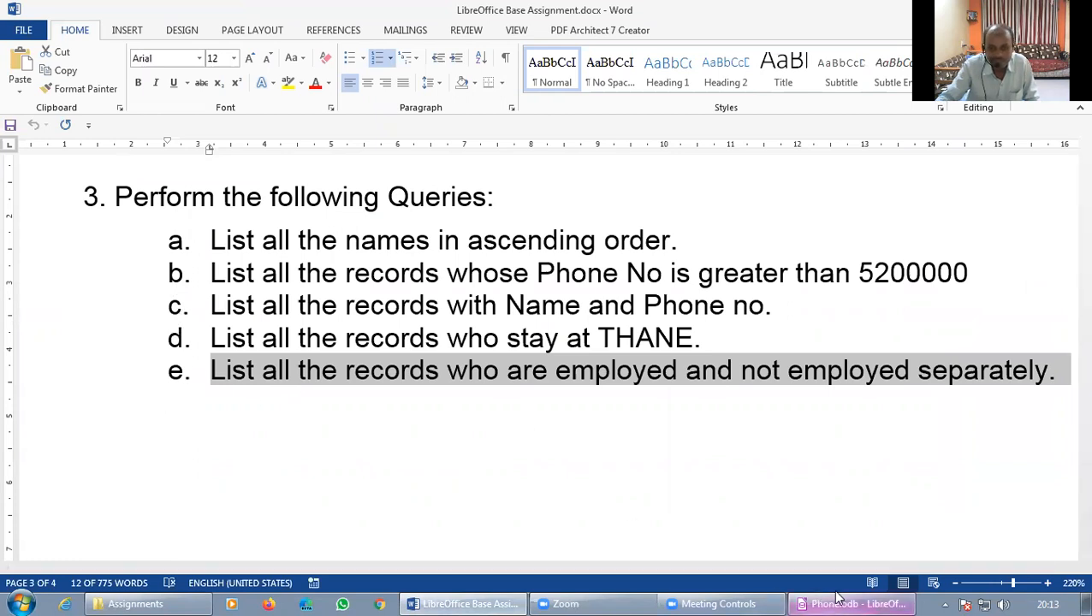
{"action": "mouse_move", "coordinate": [842, 599]}
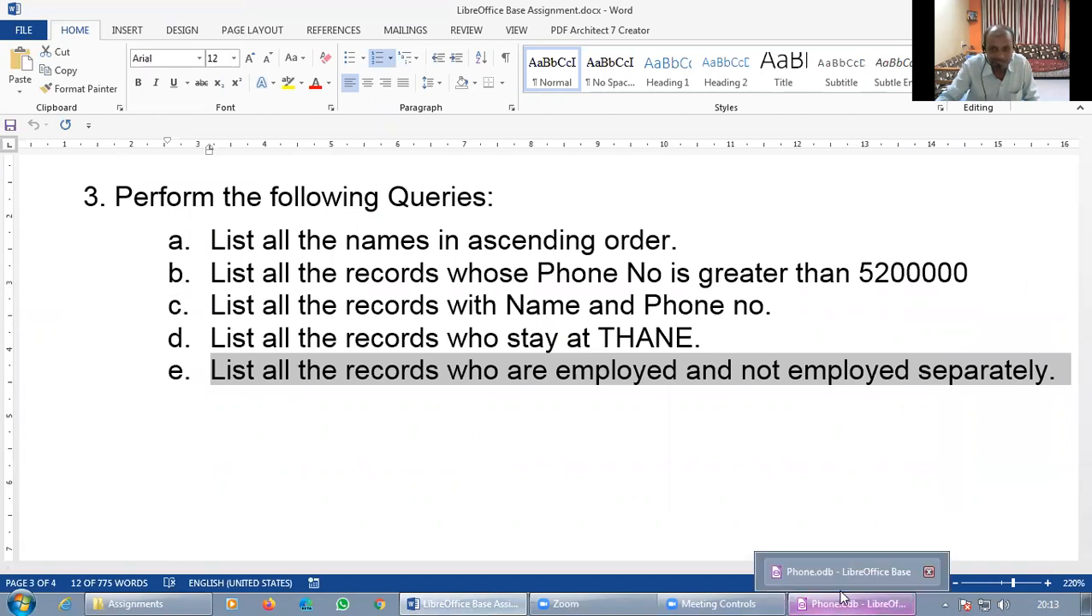
{"action": "scroll", "coordinate": [441, 449], "scroll_direction": "up", "scroll_amount": 5}
{"action": "scroll", "coordinate": [484, 489], "scroll_direction": "up", "scroll_amount": 15}
{"action": "scroll", "coordinate": [508, 531], "scroll_direction": "up", "scroll_amount": 6}
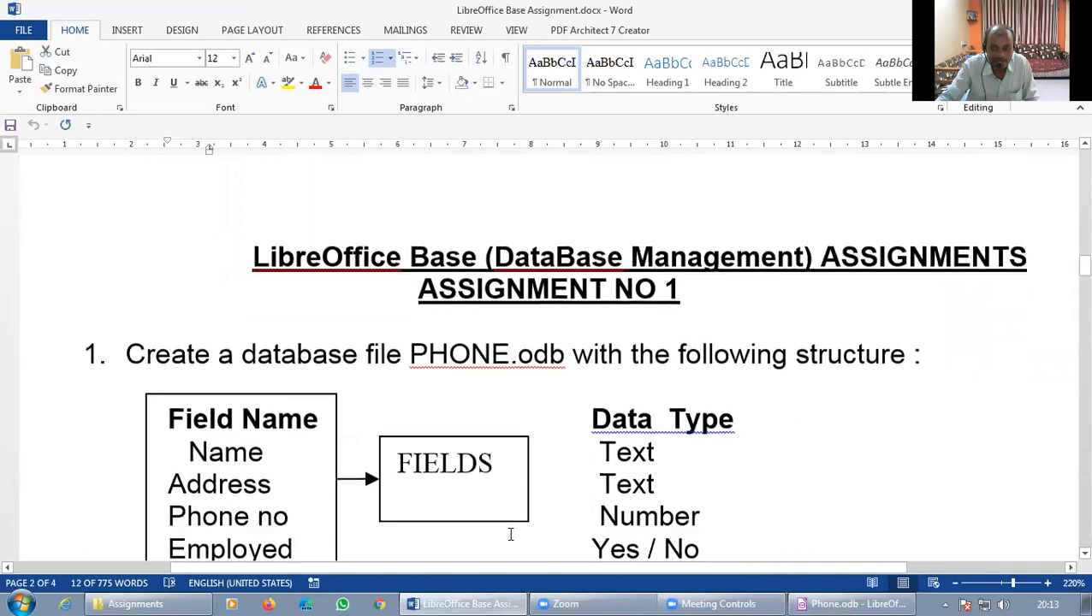
{"action": "scroll", "coordinate": [511, 535], "scroll_direction": "down", "scroll_amount": 6}
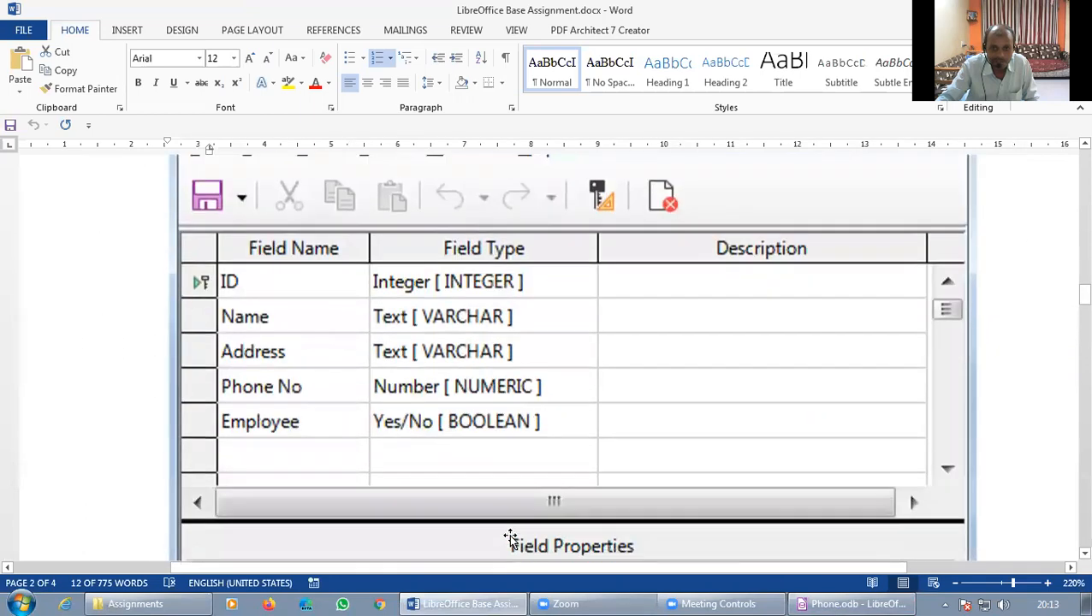
{"action": "scroll", "coordinate": [510, 537], "scroll_direction": "down", "scroll_amount": 8}
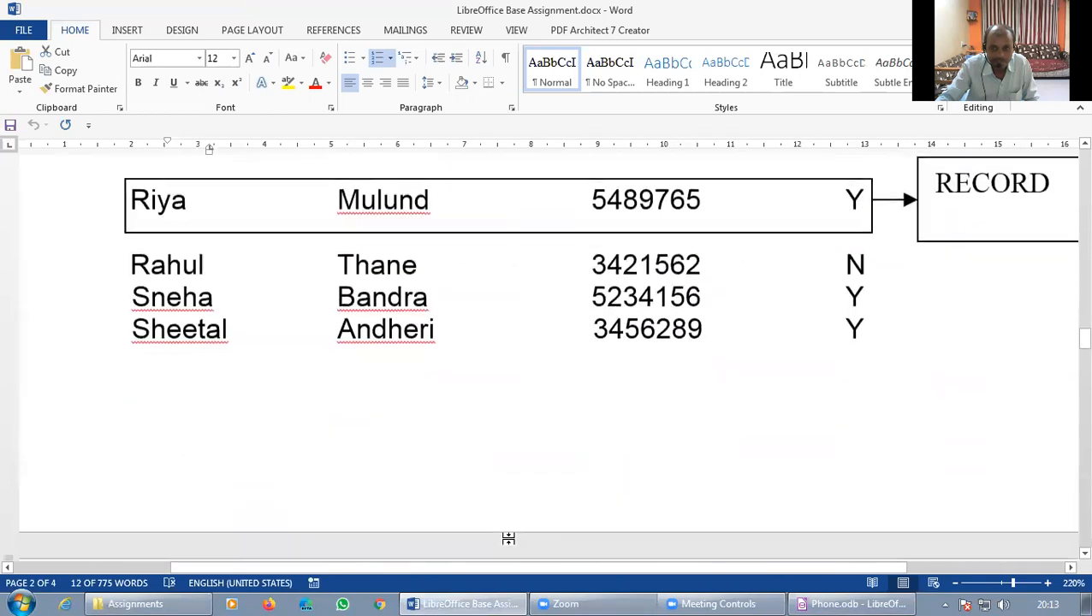
{"action": "scroll", "coordinate": [508, 538], "scroll_direction": "down", "scroll_amount": 6}
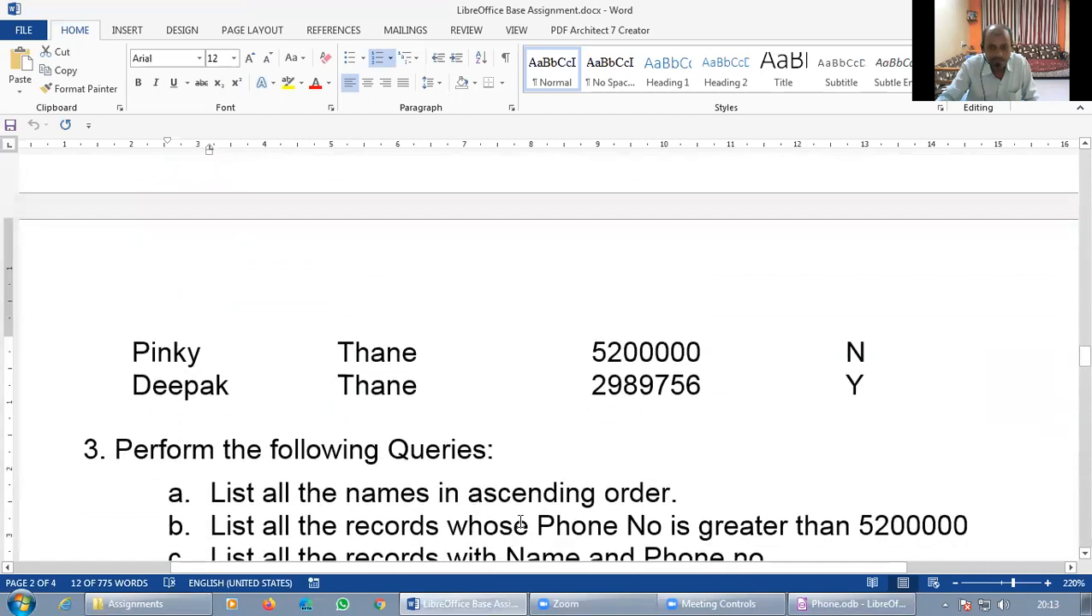
{"action": "scroll", "coordinate": [521, 524], "scroll_direction": "down", "scroll_amount": 2}
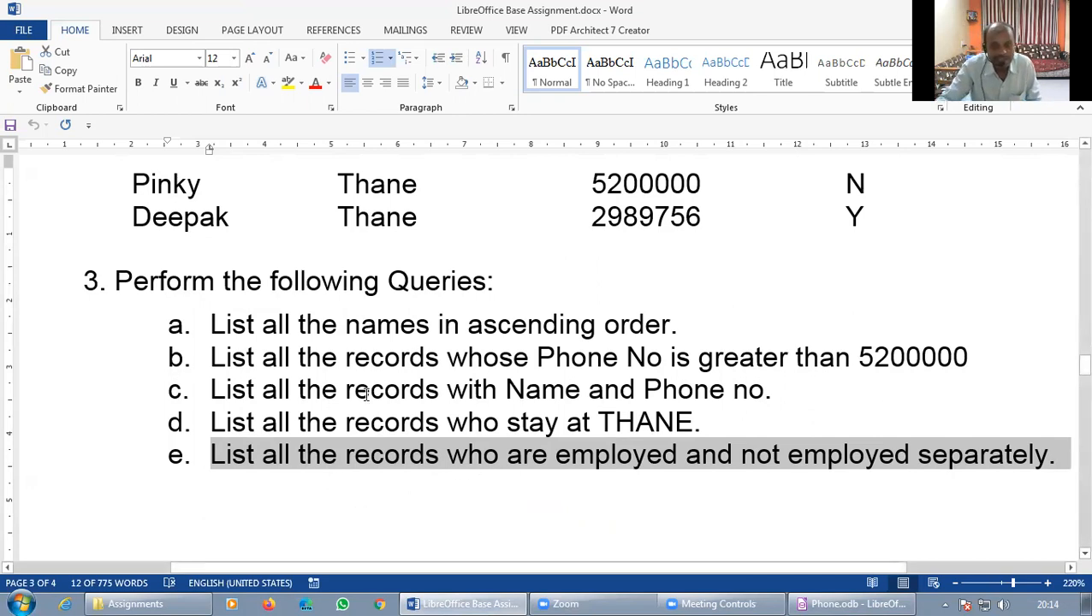
Read the Assignment No 2 instructions for the Order.odb database, including its field names and data types
{"action": "left_click", "coordinate": [573, 524]}
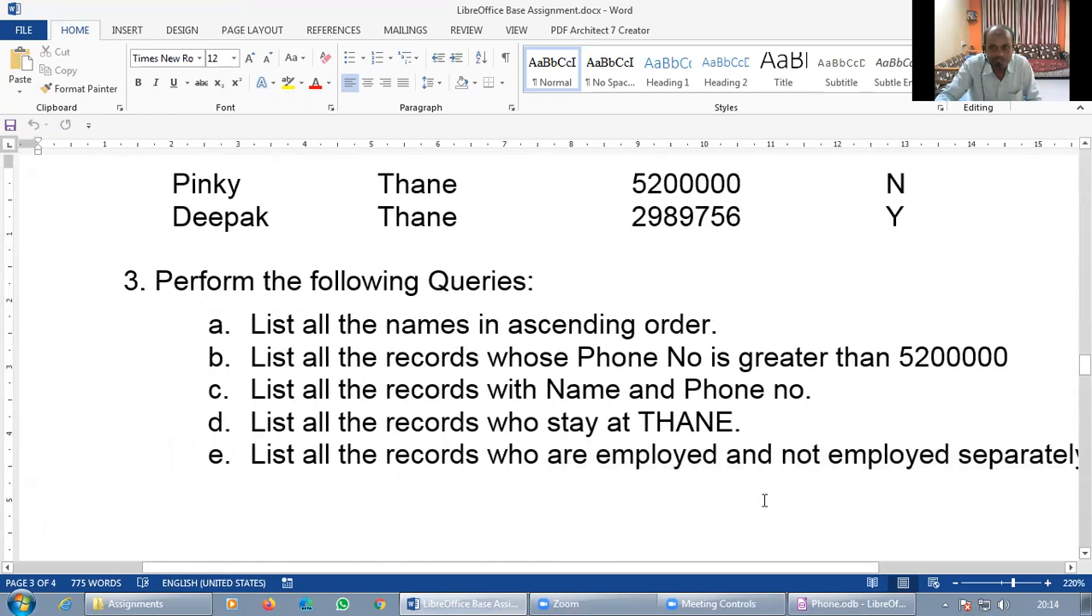
{"action": "scroll", "coordinate": [317, 485], "scroll_direction": "down", "scroll_amount": 6}
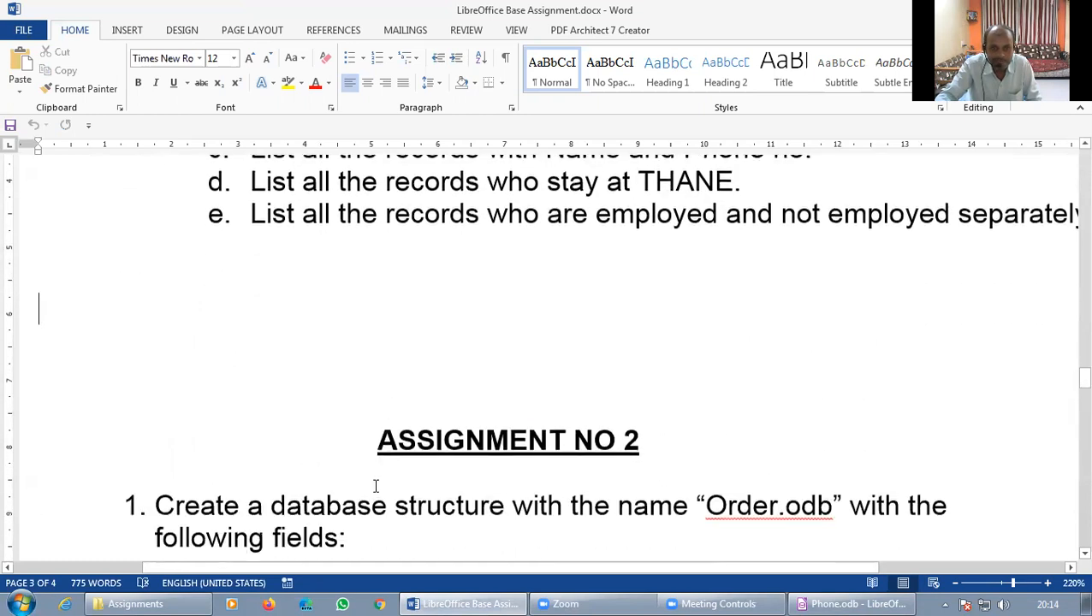
{"action": "scroll", "coordinate": [408, 468], "scroll_direction": "down", "scroll_amount": 3}
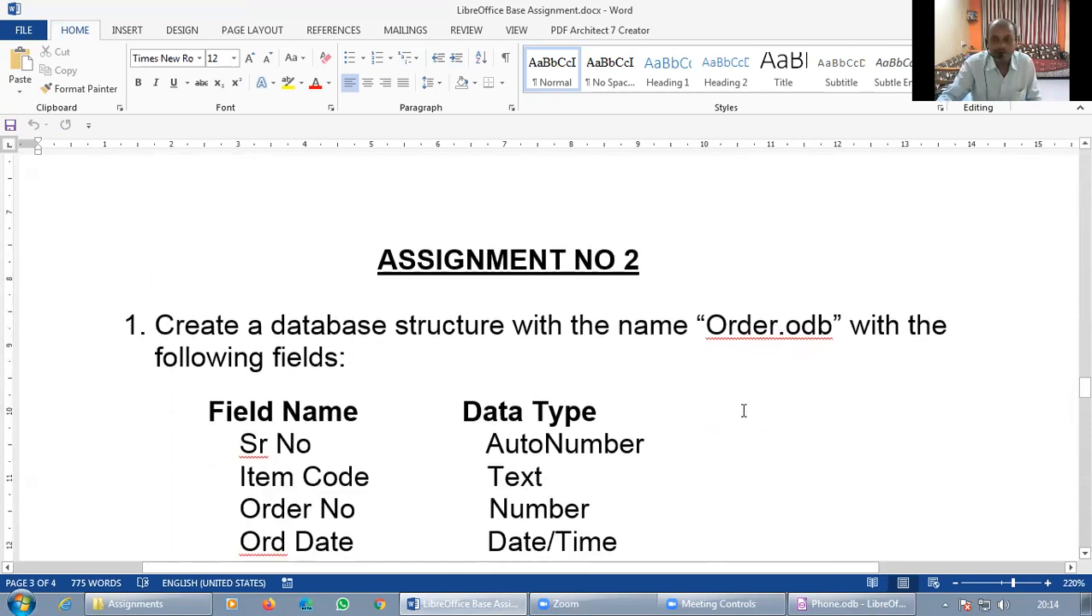
{"action": "scroll", "coordinate": [744, 411], "scroll_direction": "down", "scroll_amount": 2}
{"action": "scroll", "coordinate": [745, 411], "scroll_direction": "up", "scroll_amount": 2}
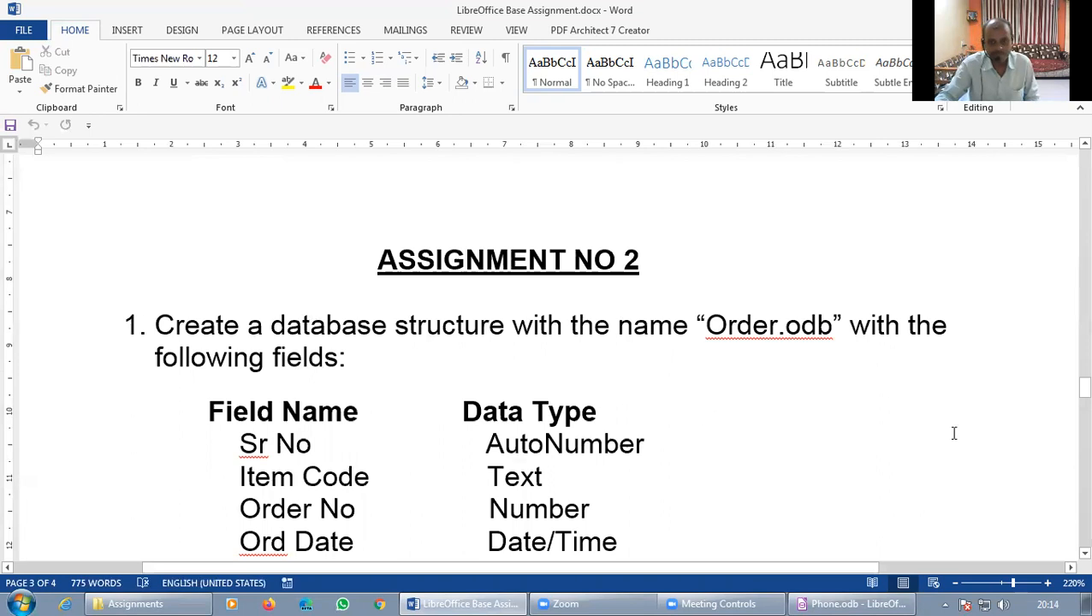
Switch to LibreOffice Base and set up a new HSQLDB Embedded database, registered in LibreOffice and opened for editing
{"action": "left_click", "coordinate": [871, 596]}
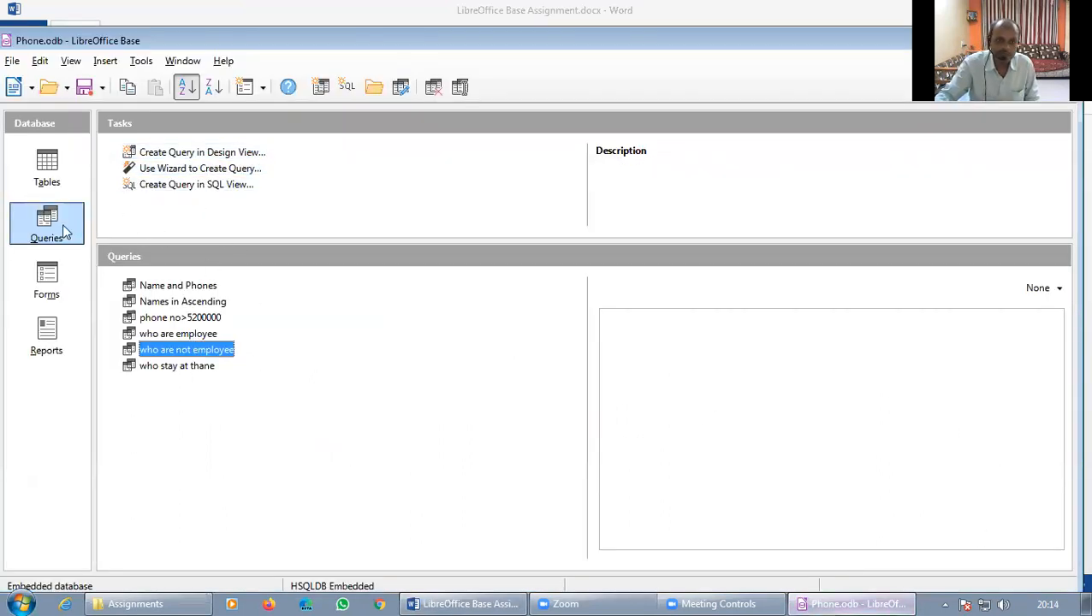
{"action": "left_click", "coordinate": [40, 183]}
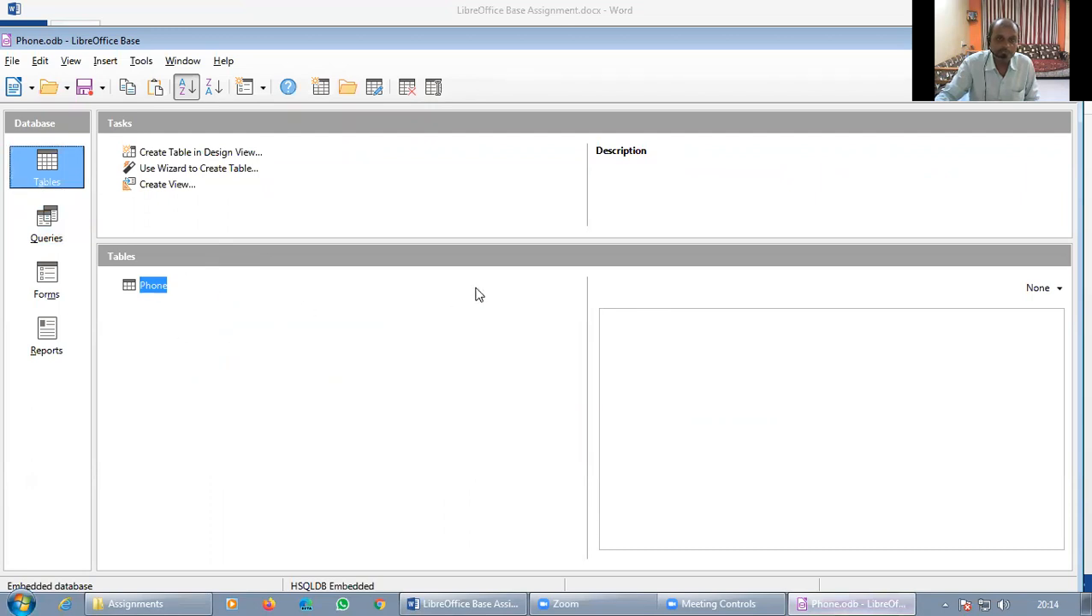
{"action": "left_click", "coordinate": [12, 62]}
{"action": "mouse_move", "coordinate": [33, 91]}
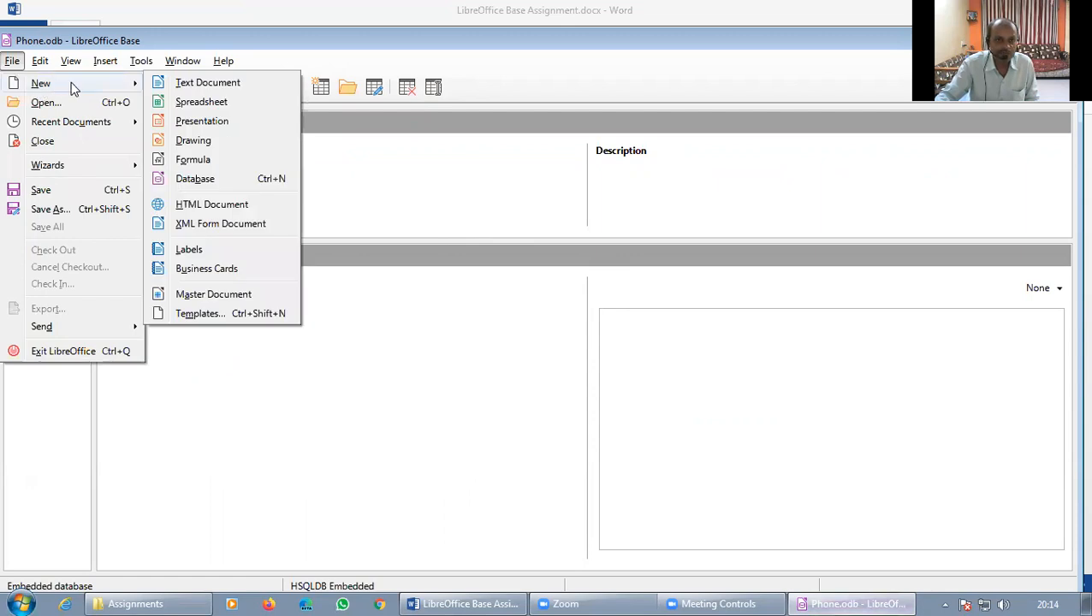
{"action": "left_click", "coordinate": [229, 181]}
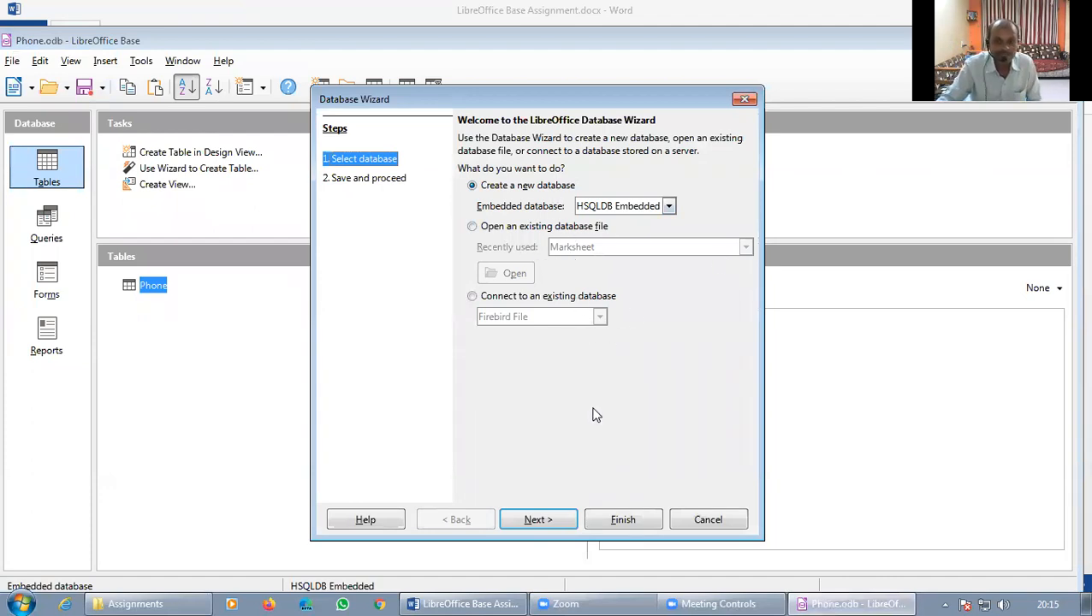
{"action": "left_click", "coordinate": [537, 522]}
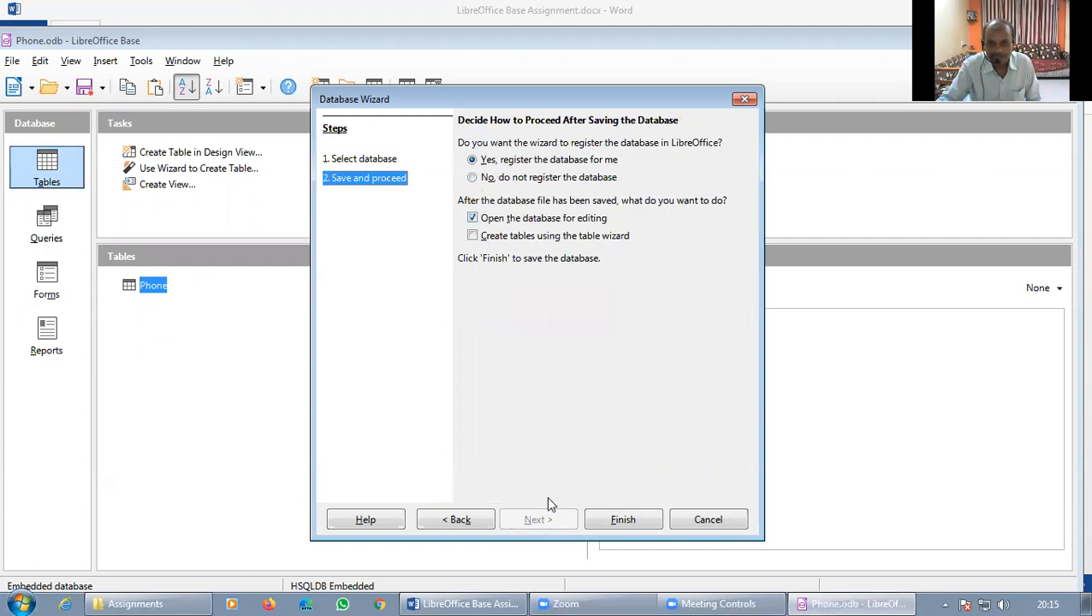
{"action": "left_click", "coordinate": [633, 525]}
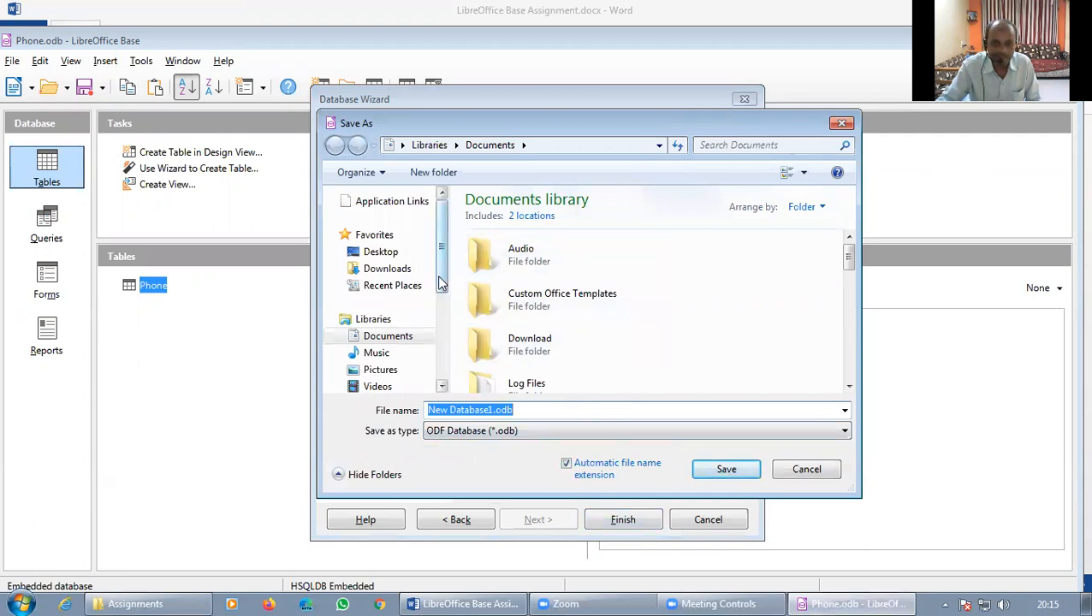
Save the new database as Order.odb in the Libre Base Assignment folder on New Volume (F:)
{"action": "scroll", "coordinate": [432, 364], "scroll_direction": "down", "scroll_amount": 5}
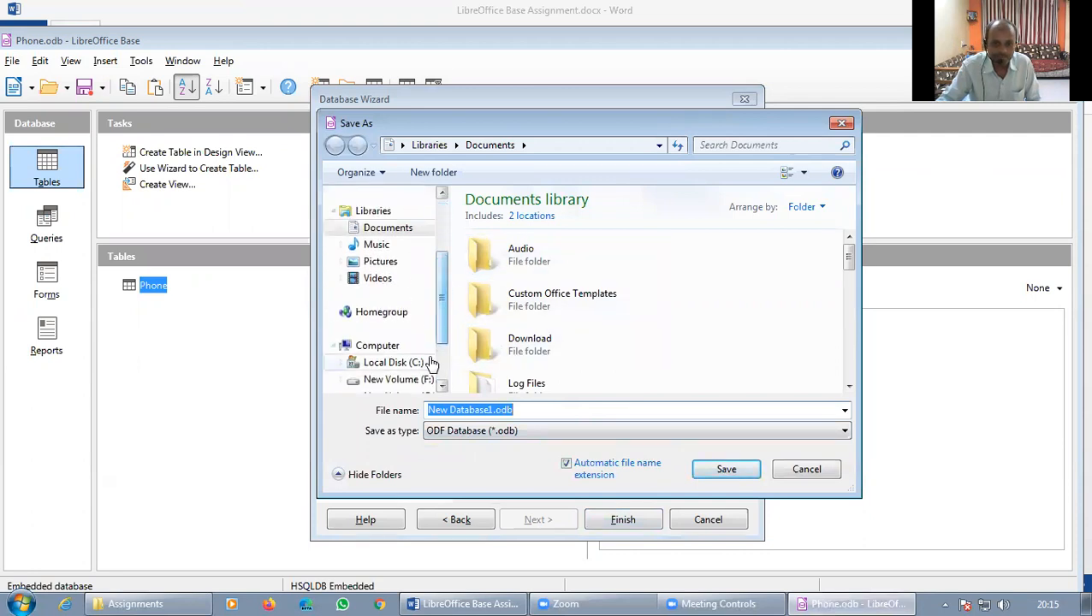
{"action": "left_click", "coordinate": [398, 379]}
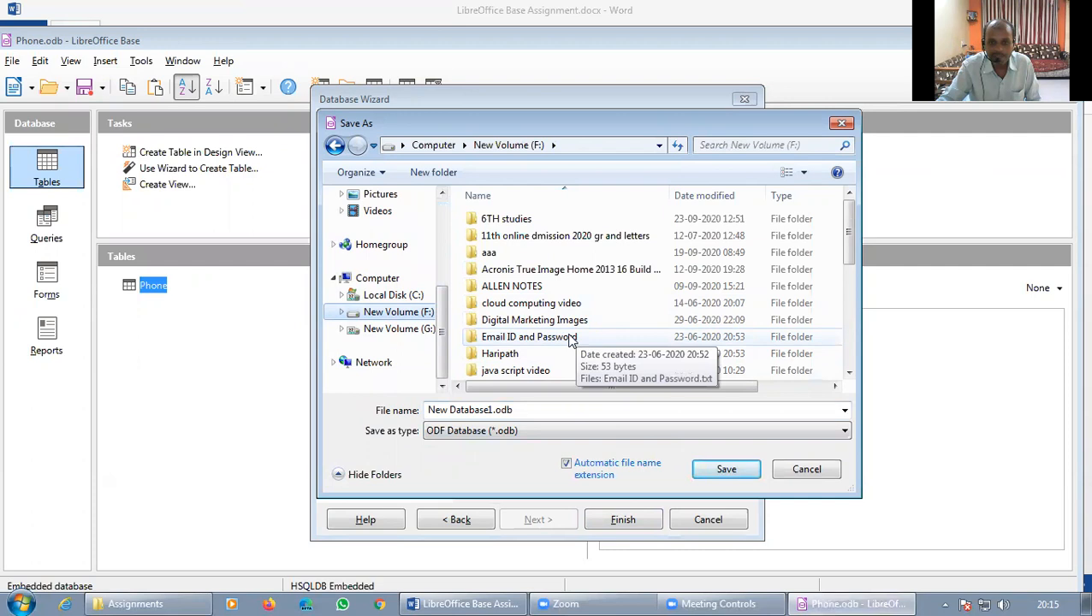
{"action": "left_click", "coordinate": [569, 337]}
{"action": "scroll", "coordinate": [544, 336], "scroll_direction": "down", "scroll_amount": 2}
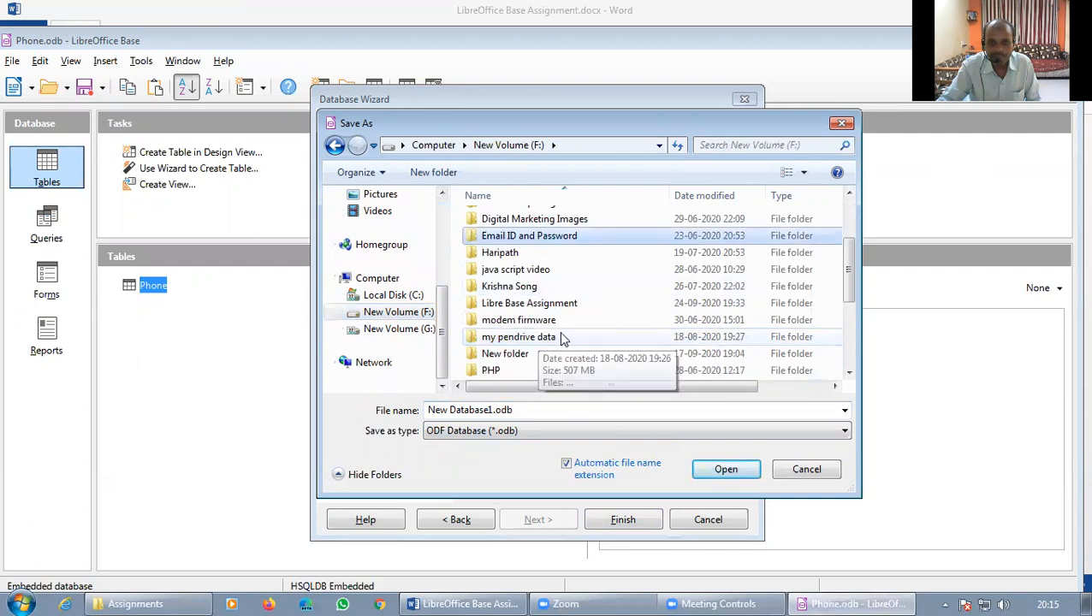
{"action": "double_click", "coordinate": [564, 307]}
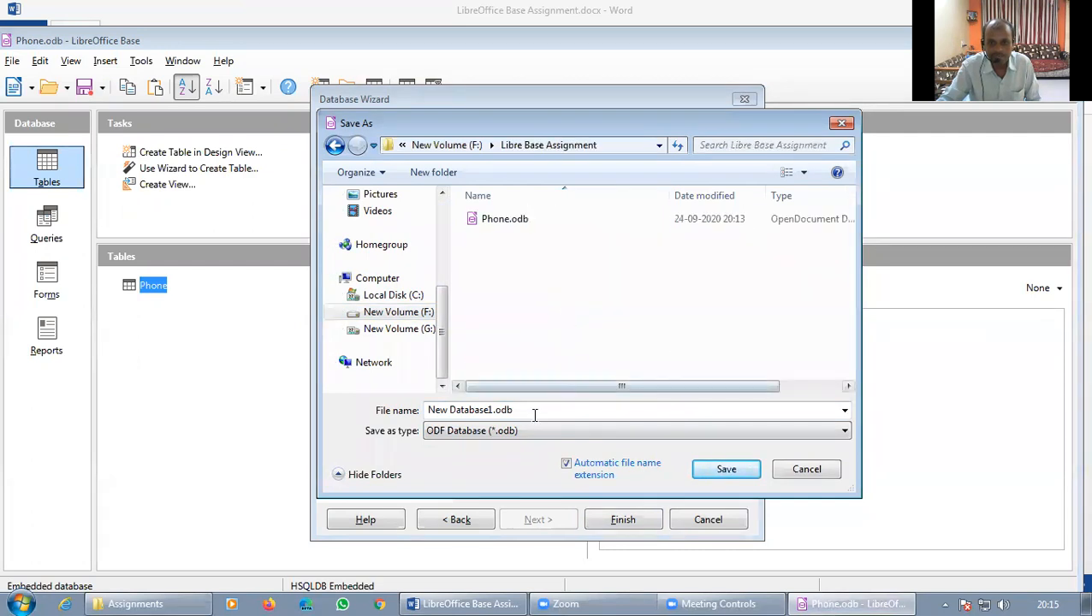
{"action": "left_click", "coordinate": [492, 411]}
{"action": "left_click_drag", "start_coordinate": [492, 410], "coordinate": [376, 411]}
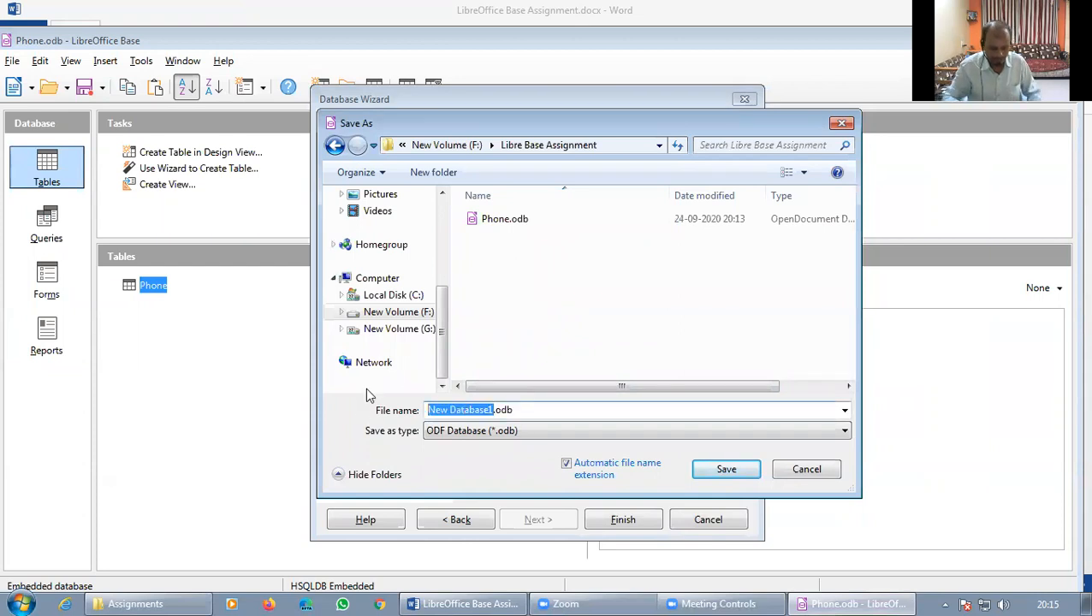
{"action": "type", "text": "Order"}
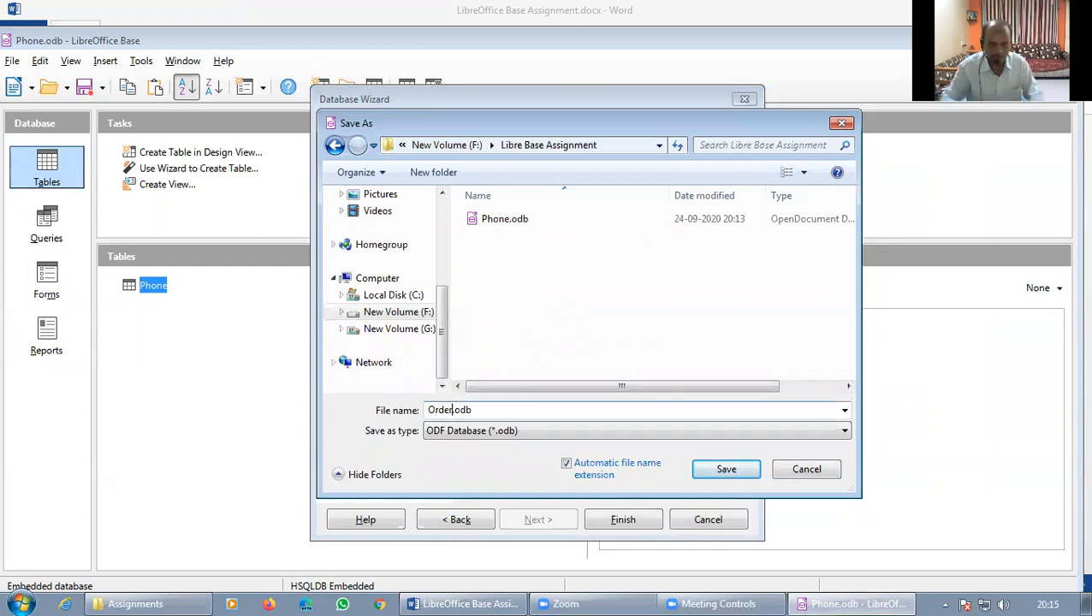
{"action": "left_click", "coordinate": [738, 470]}
{"action": "key", "text": "Return"}
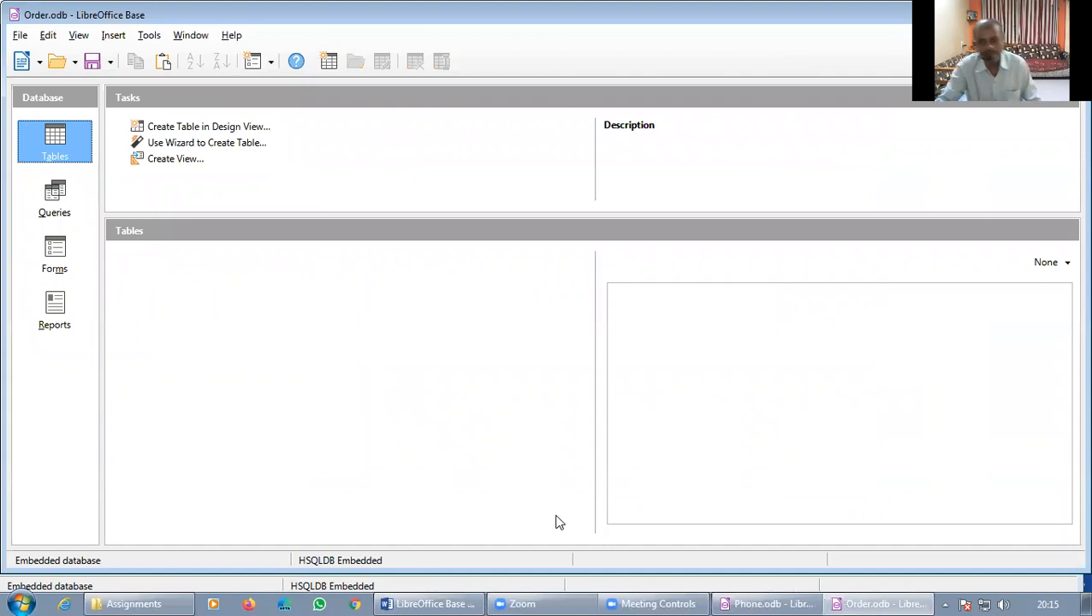
Bring up the Phone.odb database window and close it, saving its changes
{"action": "left_click", "coordinate": [770, 601]}
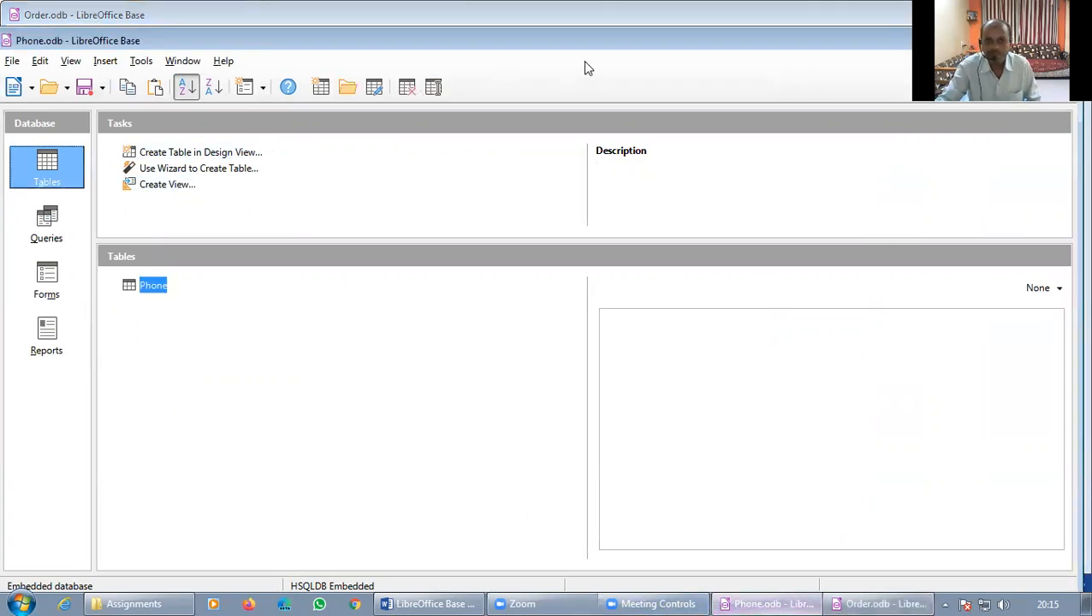
{"action": "left_click", "coordinate": [11, 62]}
{"action": "left_click", "coordinate": [14, 82]}
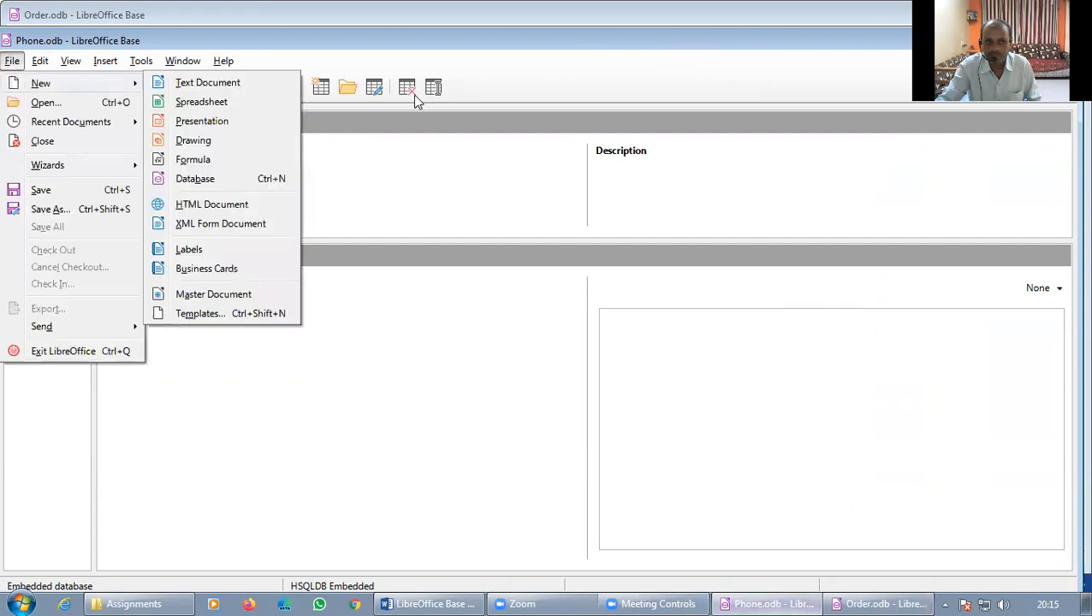
{"action": "double_click", "coordinate": [845, 35]}
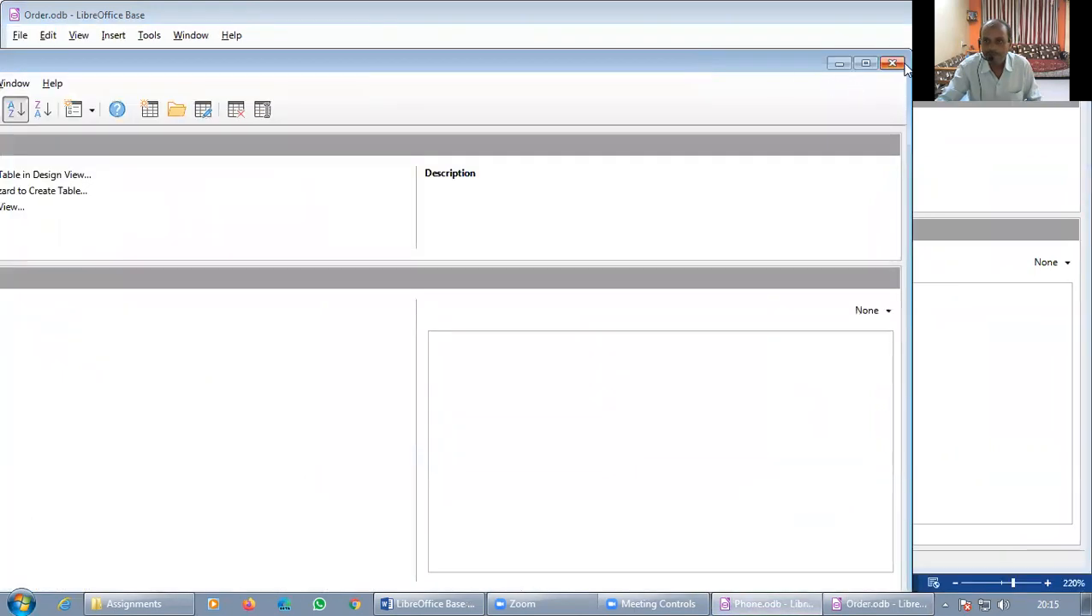
{"action": "left_click", "coordinate": [895, 64]}
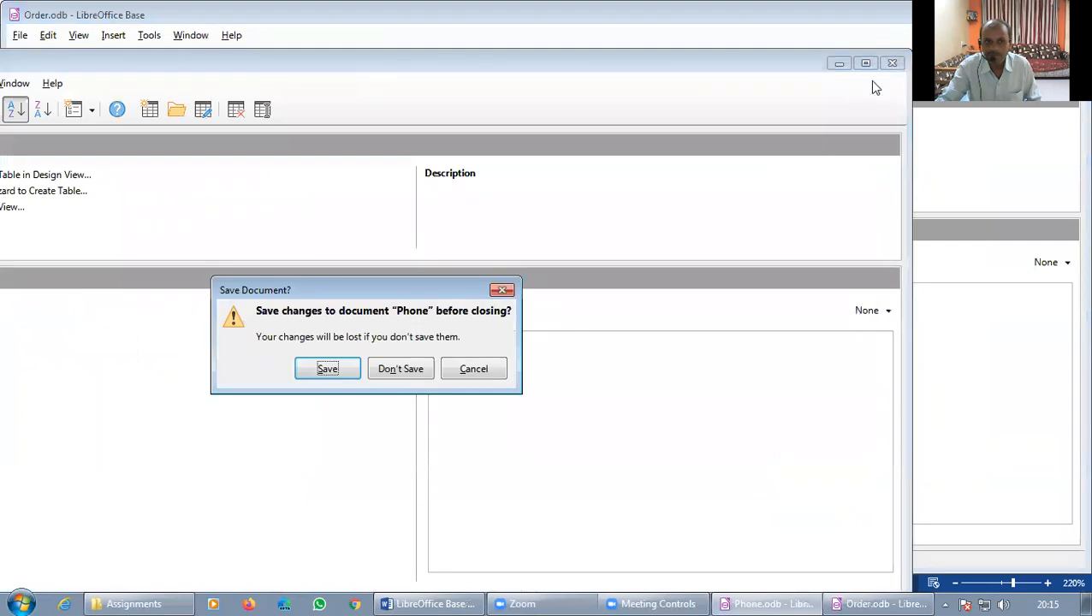
{"action": "left_click", "coordinate": [328, 369]}
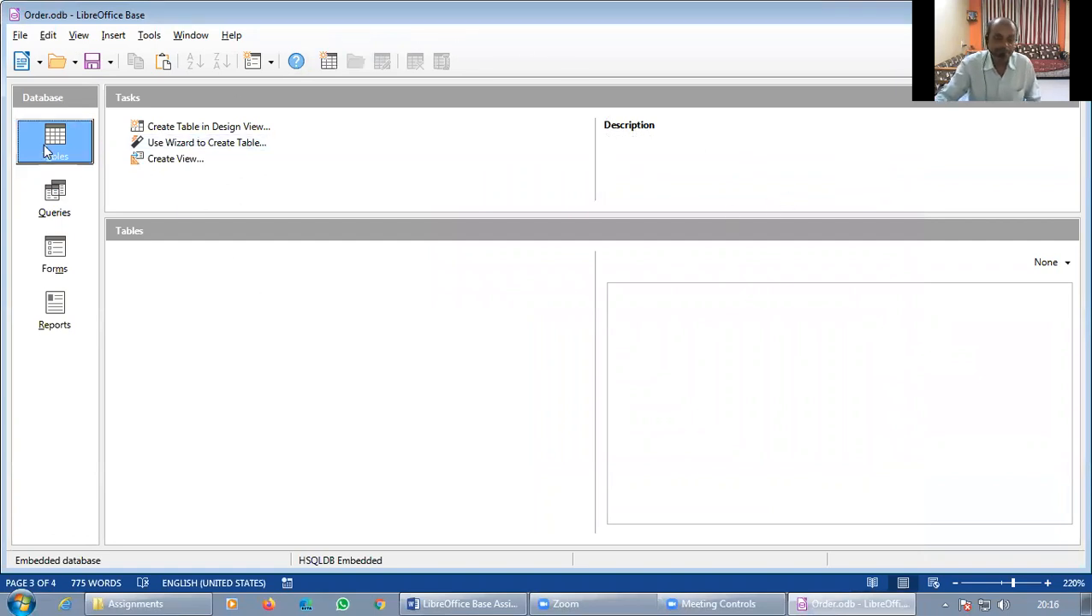
Switch to the Word assignment document, set Sr No's data type in Assignment No 2 to Number, and save the document
{"action": "left_click", "coordinate": [475, 599]}
{"action": "scroll", "coordinate": [424, 257], "scroll_direction": "down", "scroll_amount": 2}
{"action": "scroll", "coordinate": [424, 257], "scroll_direction": "up", "scroll_amount": 2}
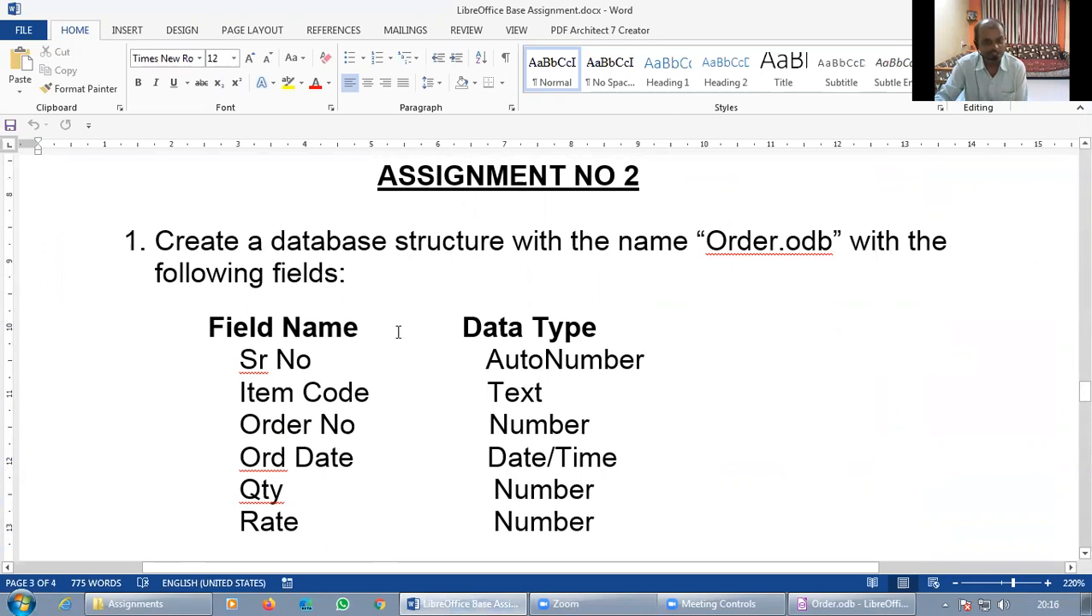
{"action": "scroll", "coordinate": [397, 364], "scroll_direction": "down", "scroll_amount": 1}
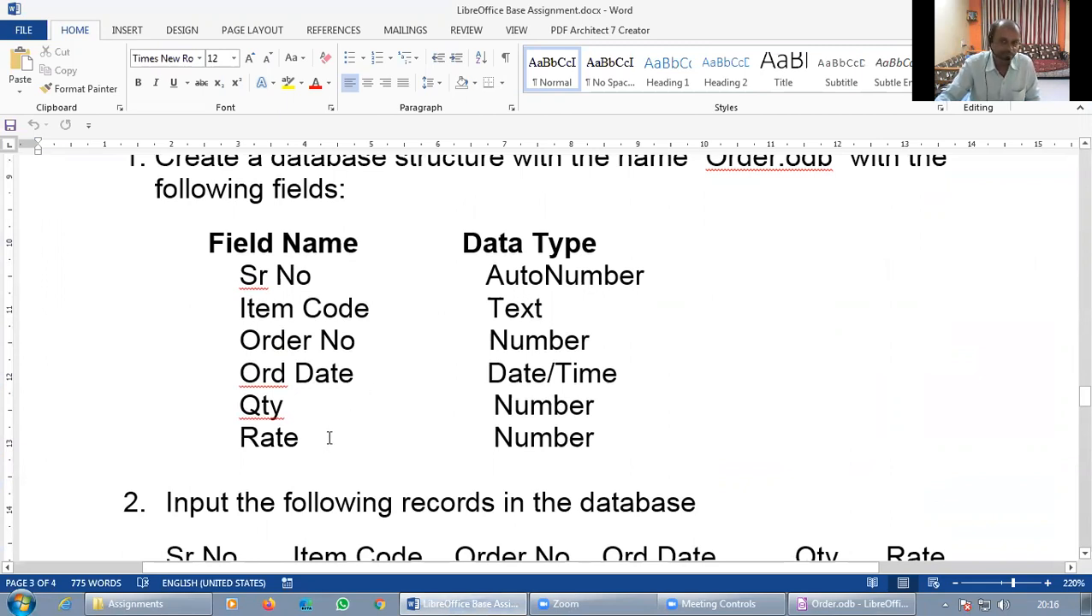
{"action": "left_click", "coordinate": [485, 275]}
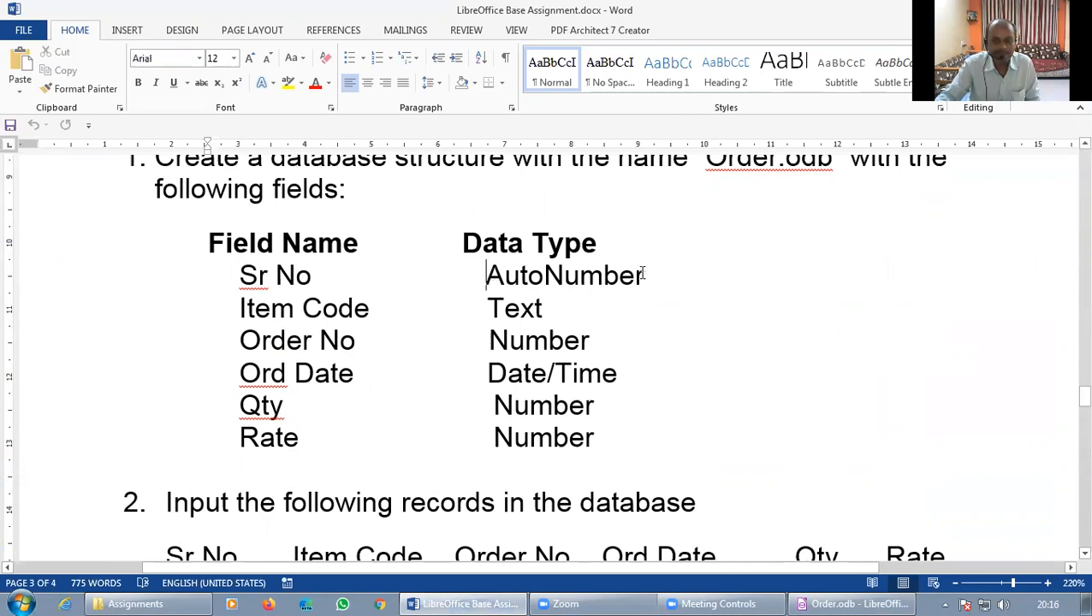
{"action": "mouse_move", "coordinate": [646, 276]}
{"action": "left_mouse_down"}
{"action": "mouse_move", "coordinate": [465, 276]}
{"action": "mouse_move", "coordinate": [629, 280]}
{"action": "mouse_move", "coordinate": [653, 295]}
{"action": "mouse_move", "coordinate": [651, 282]}
{"action": "left_mouse_up"}
{"action": "left_click", "coordinate": [485, 275]}
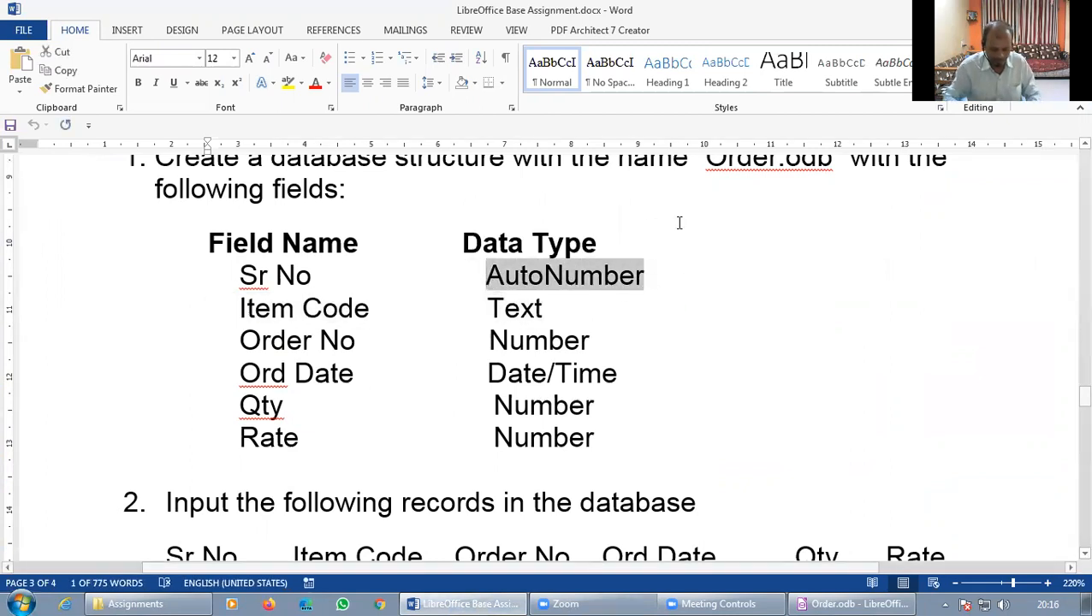
{"action": "type", "text": "Nu"}
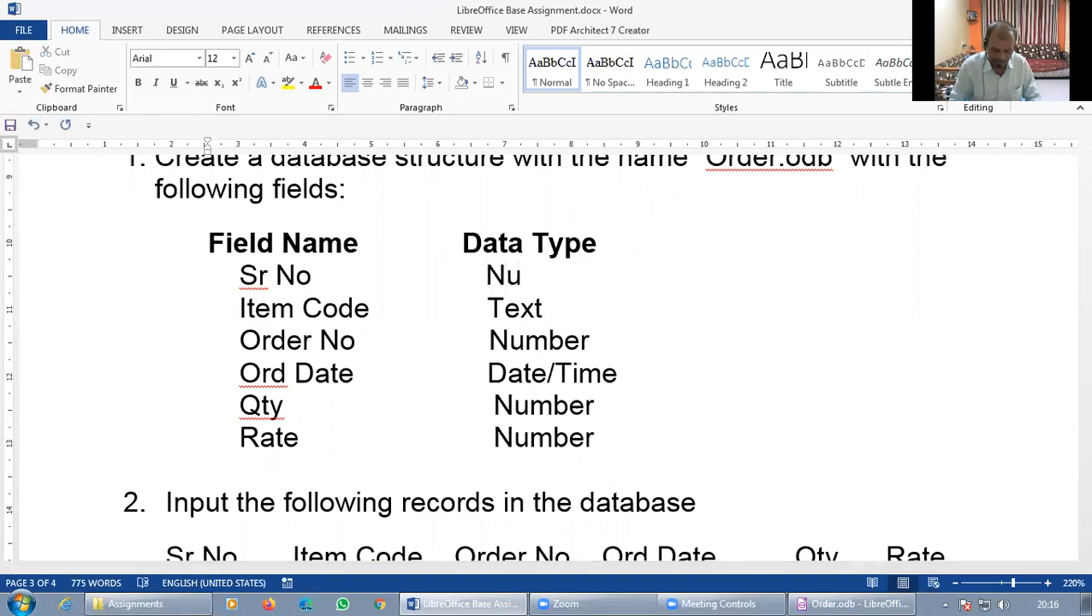
{"action": "type", "text": "mber"}
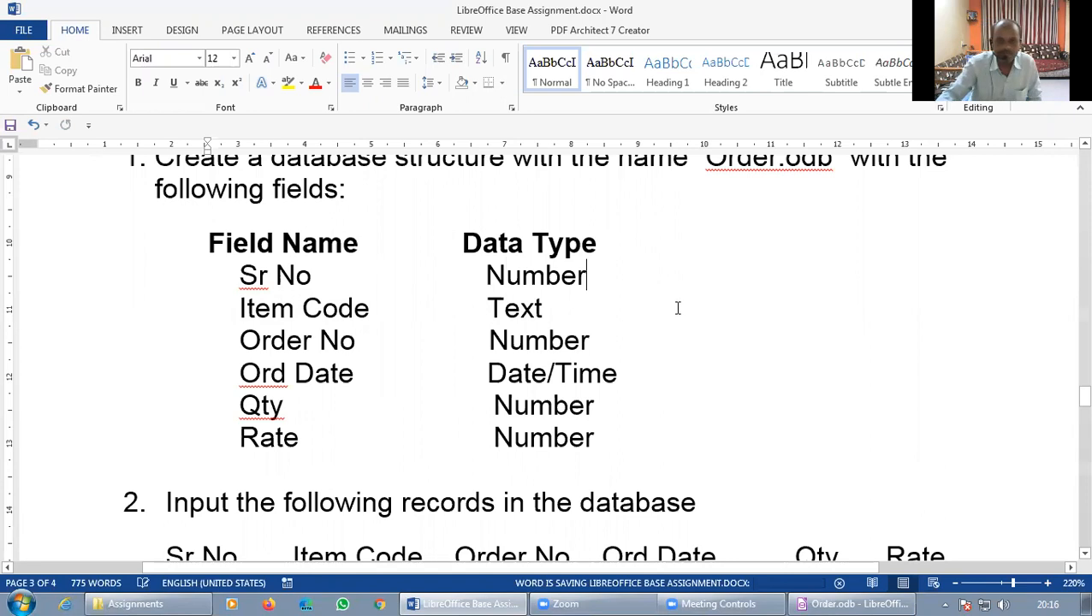
{"action": "key", "text": "Down"}
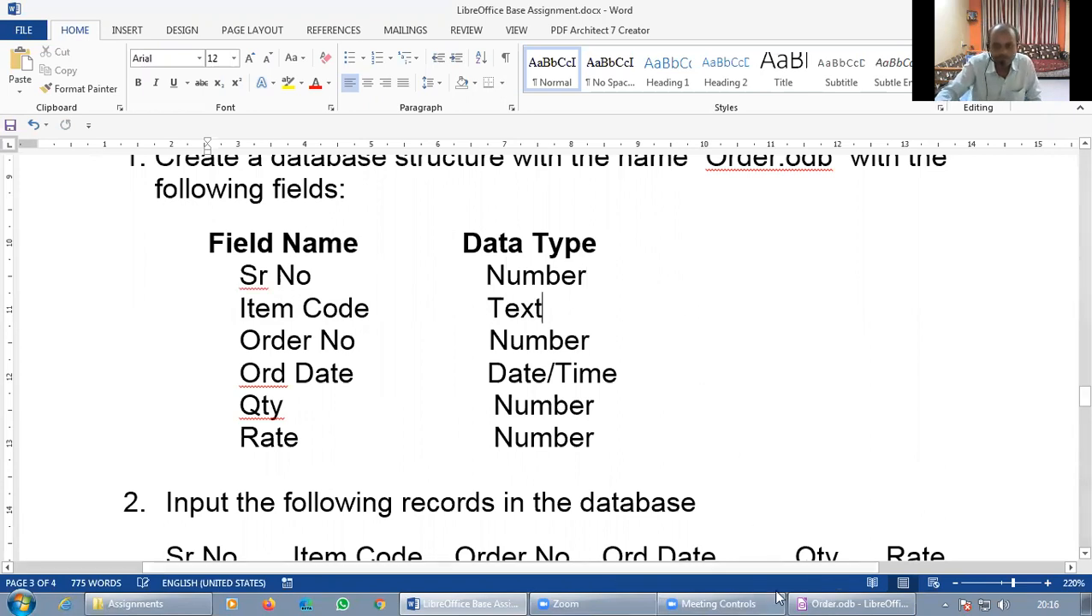
Switch to Order.odb, start a new table in Design View, and place its window beside the Word field list
{"action": "left_click", "coordinate": [845, 598]}
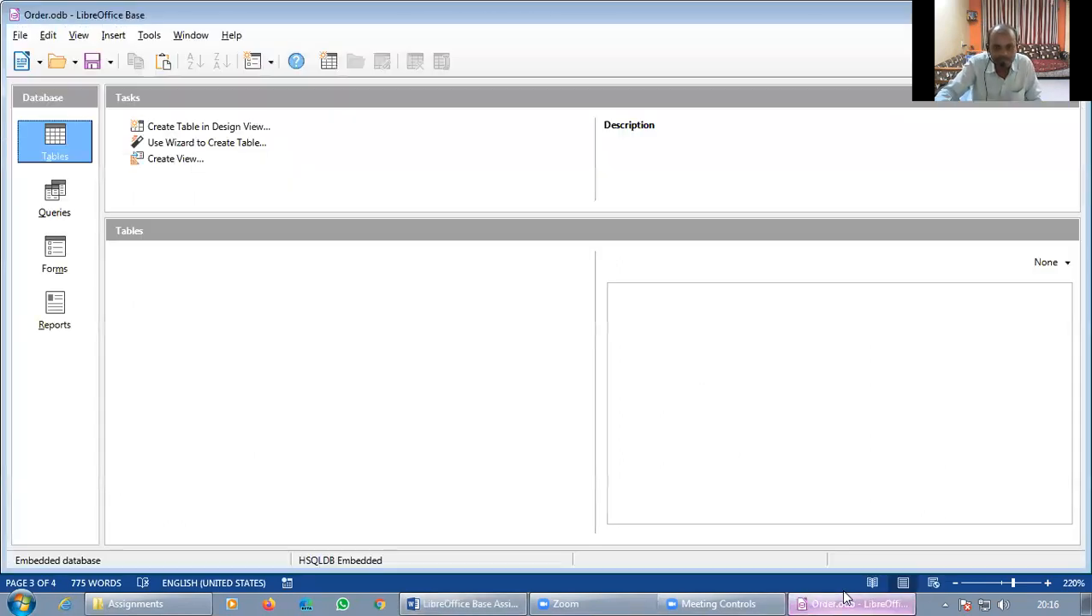
{"action": "left_click", "coordinate": [182, 130]}
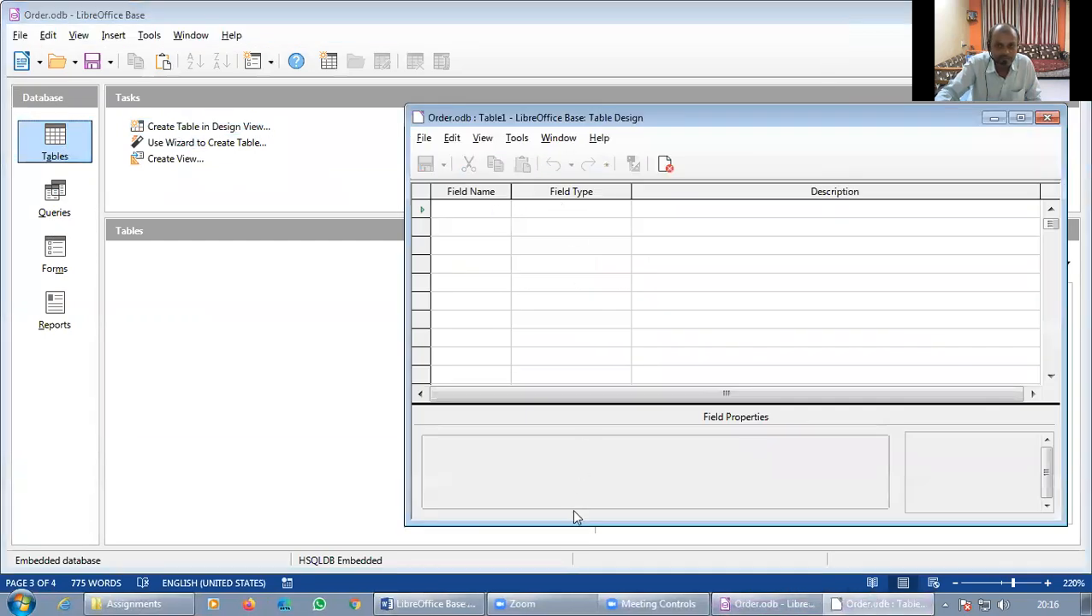
{"action": "left_click", "coordinate": [463, 602]}
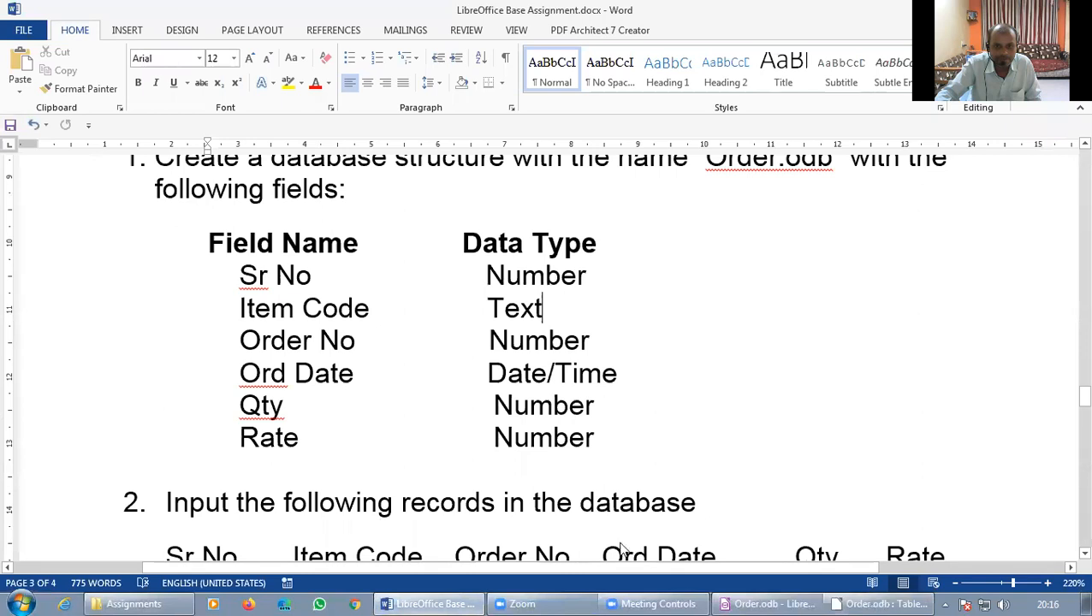
{"action": "left_click", "coordinate": [877, 599]}
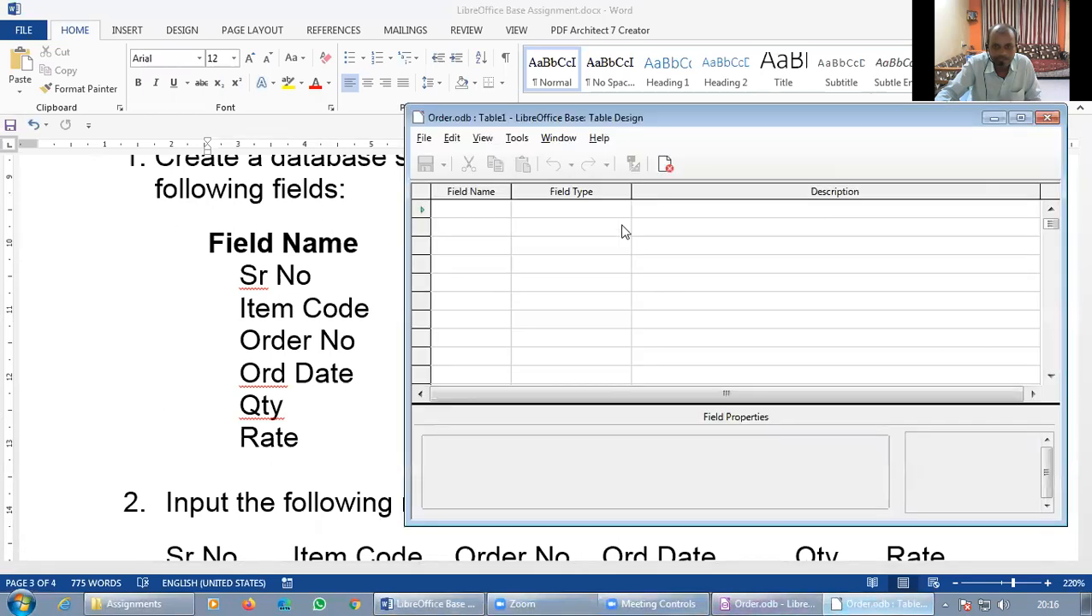
{"action": "left_click", "coordinate": [478, 211]}
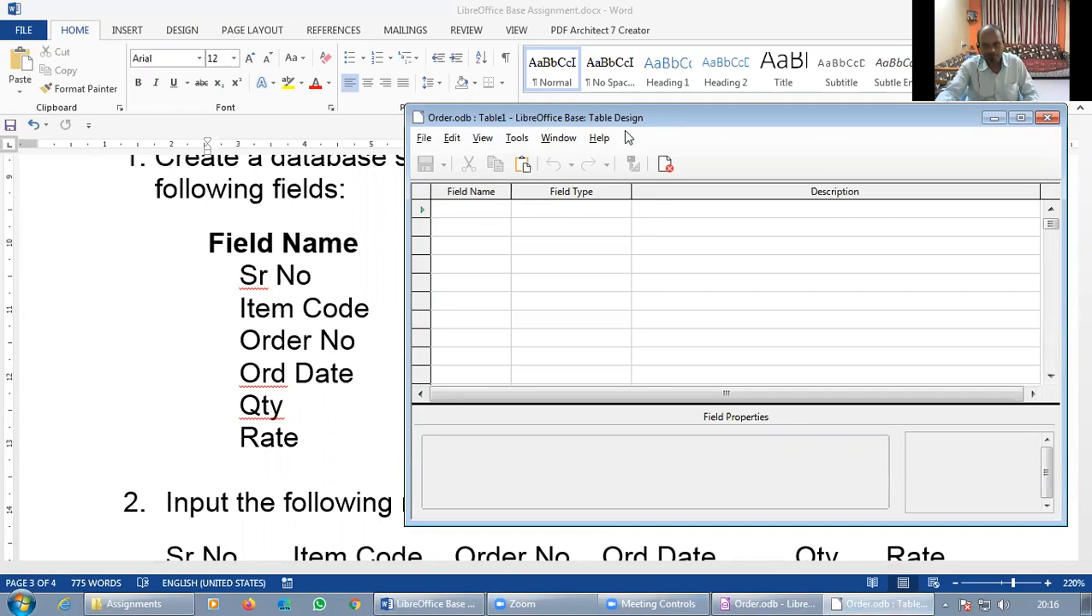
{"action": "left_click_drag", "start_coordinate": [685, 126], "coordinate": [923, 139]}
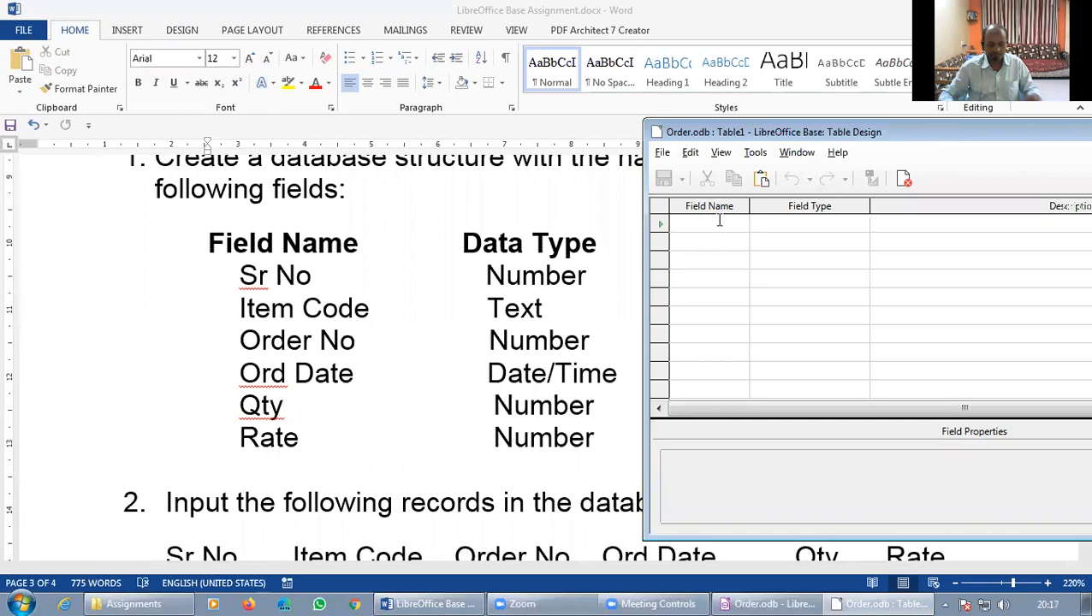
Add a first field named Sr no with the field type Number [ NUMERIC ]
{"action": "type", "text": "S"}
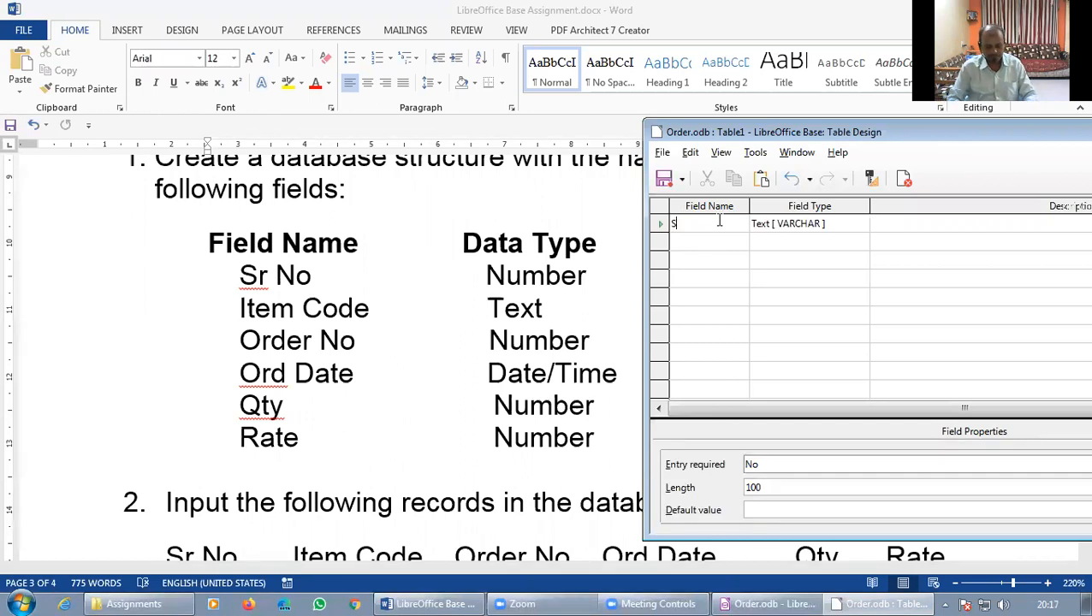
{"action": "type", "text": "r no"}
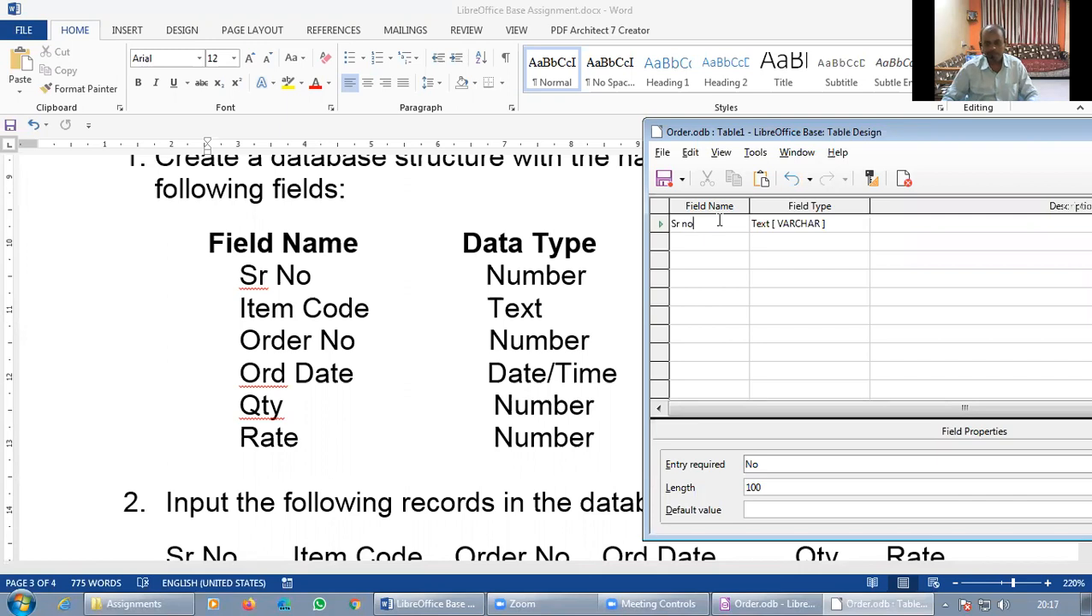
{"action": "key", "text": "Tab"}
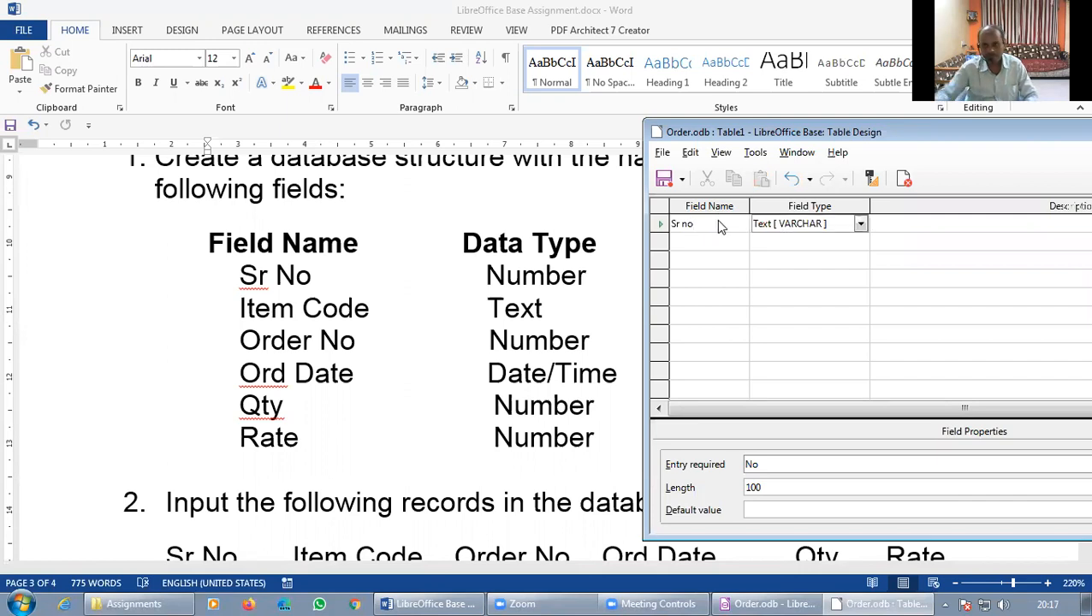
{"action": "left_click", "coordinate": [860, 225]}
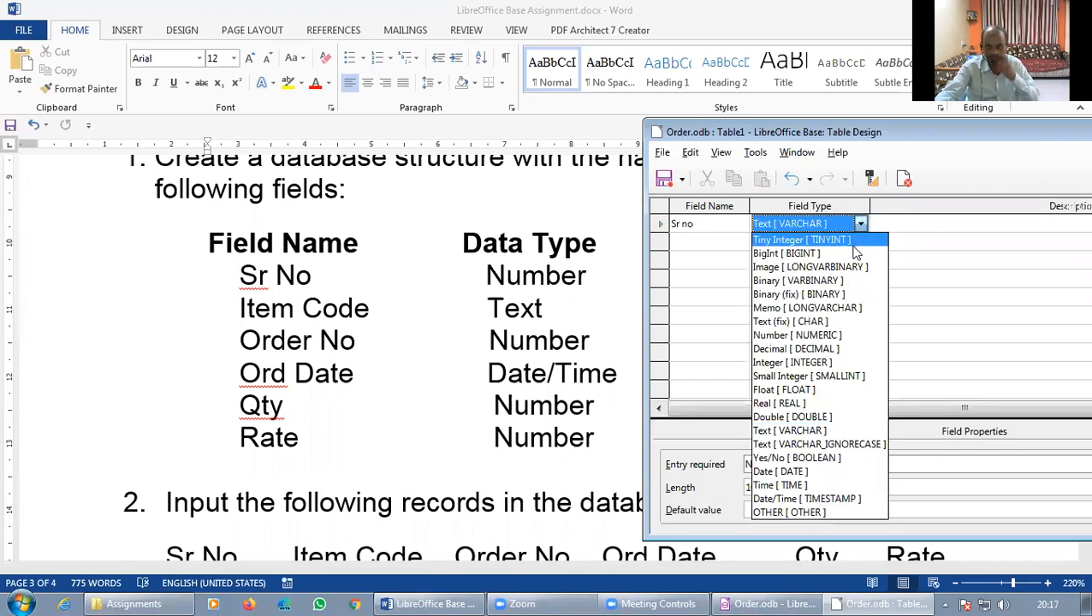
{"action": "left_click", "coordinate": [833, 336]}
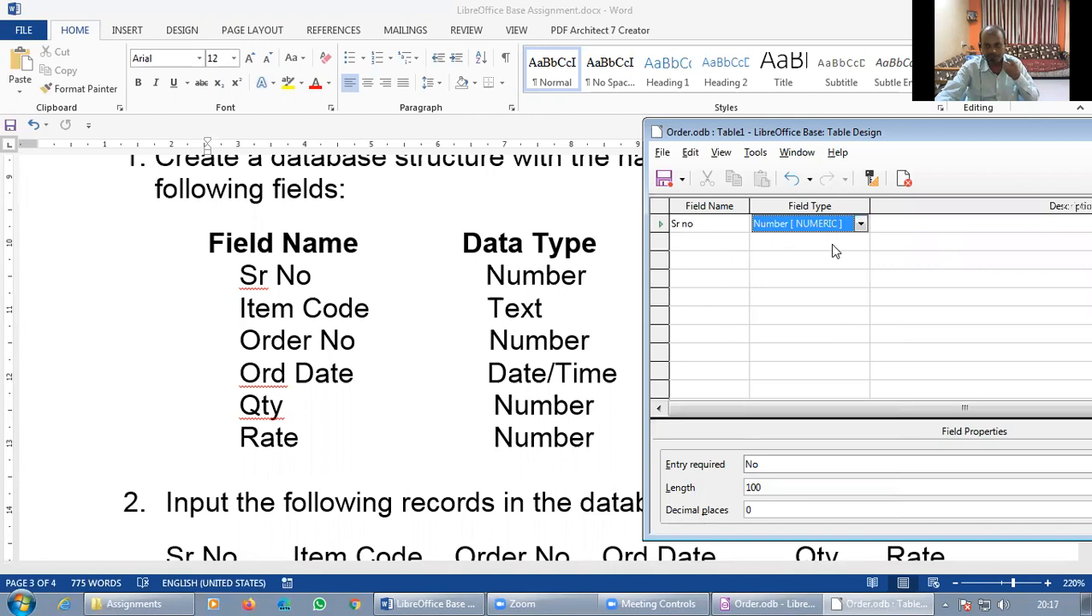
Add an Item Code field of type Text [ VARCHAR ] and correct the first field's name to Sr No
{"action": "left_click", "coordinate": [723, 243]}
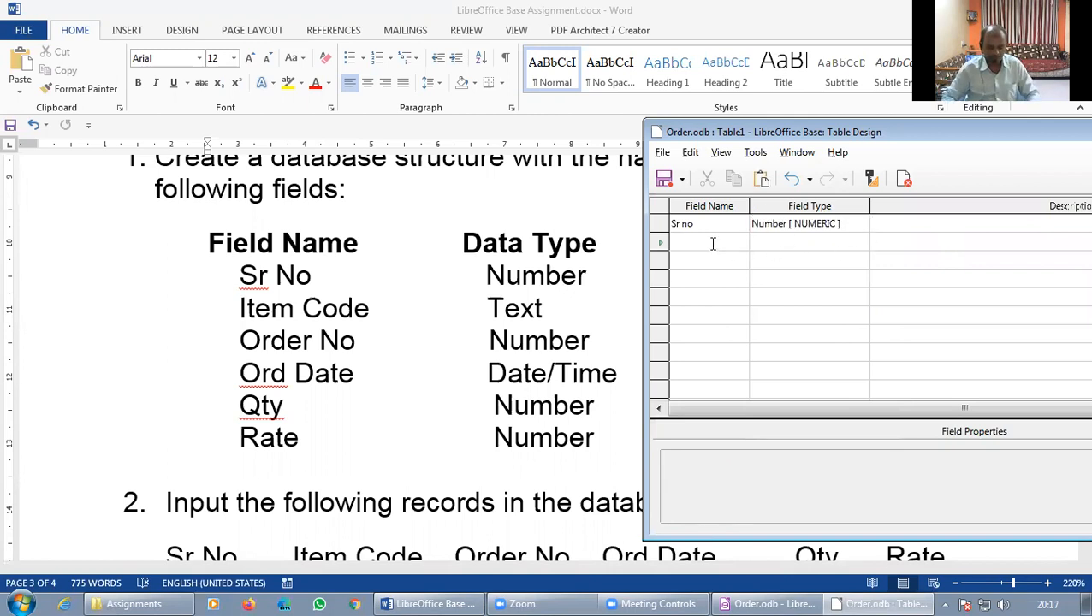
{"action": "type", "text": "Item Code"}
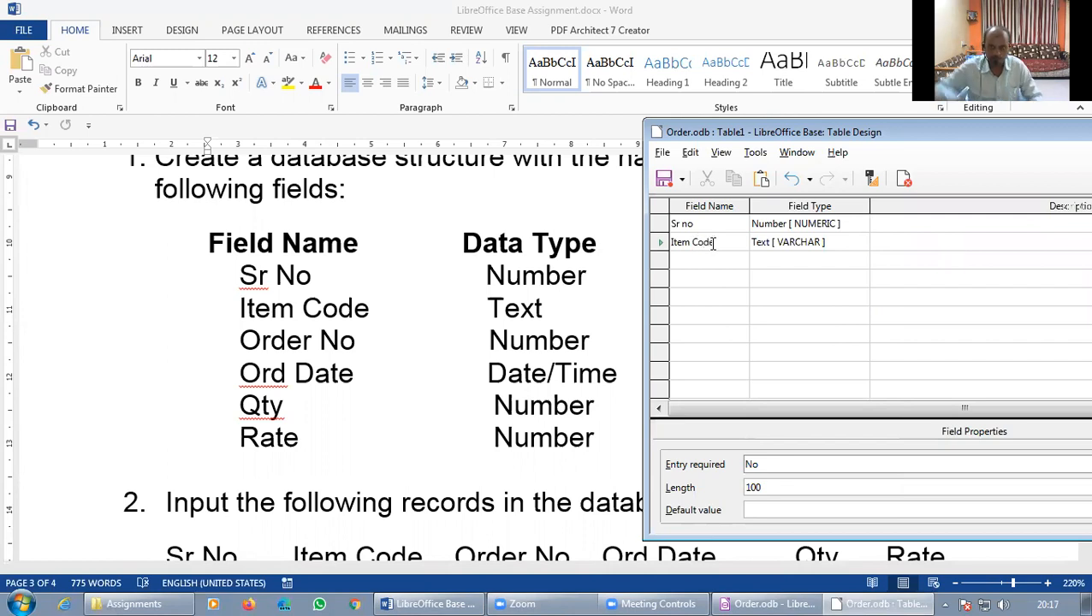
{"action": "left_click", "coordinate": [689, 224]}
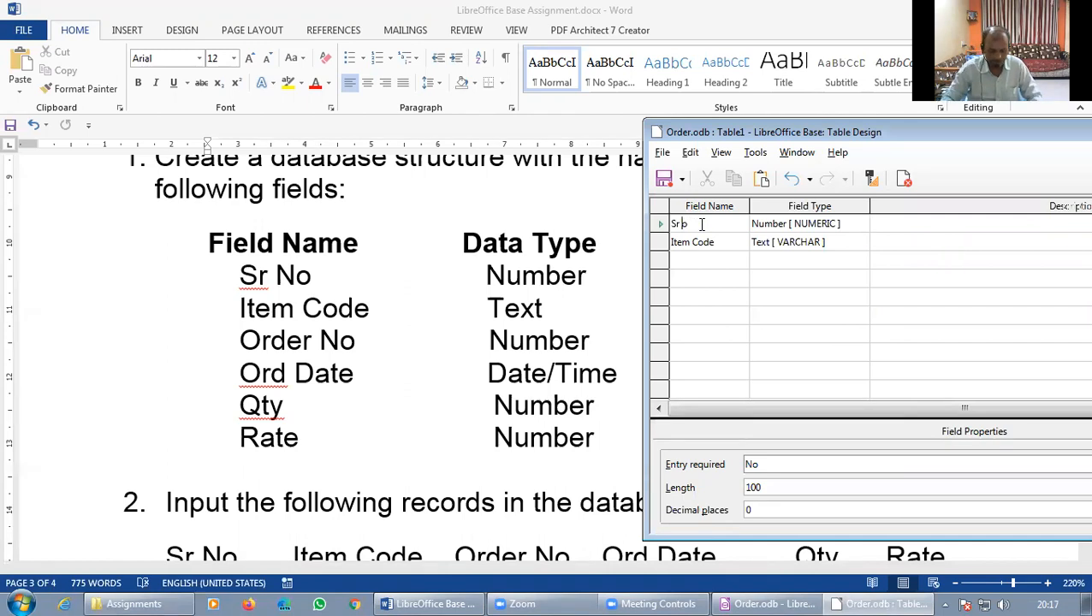
{"action": "left_click", "coordinate": [844, 248]}
{"action": "left_click", "coordinate": [887, 249]}
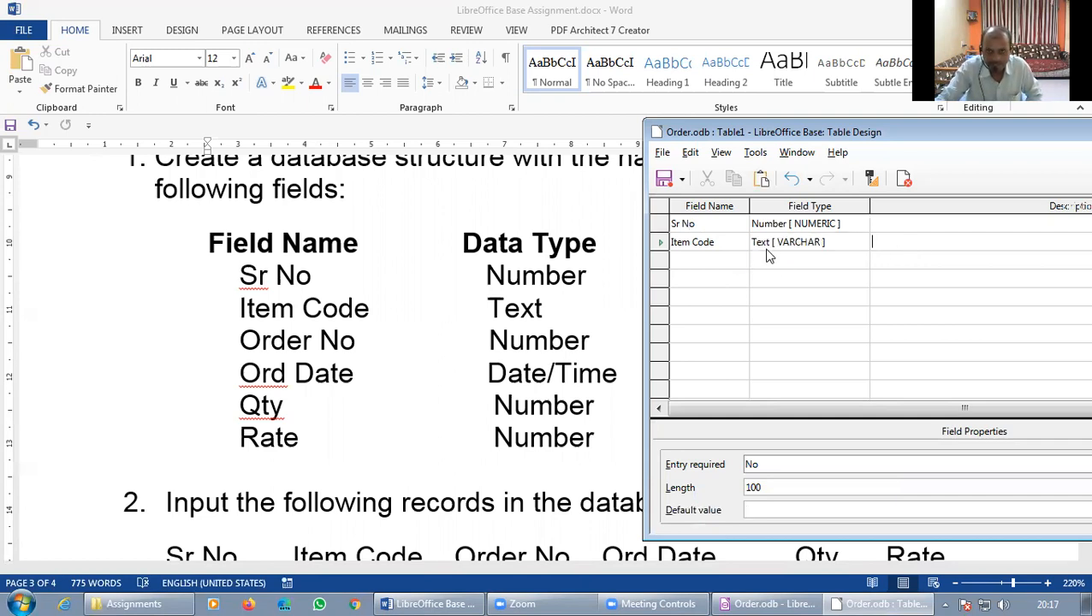
{"action": "key", "text": "Tab"}
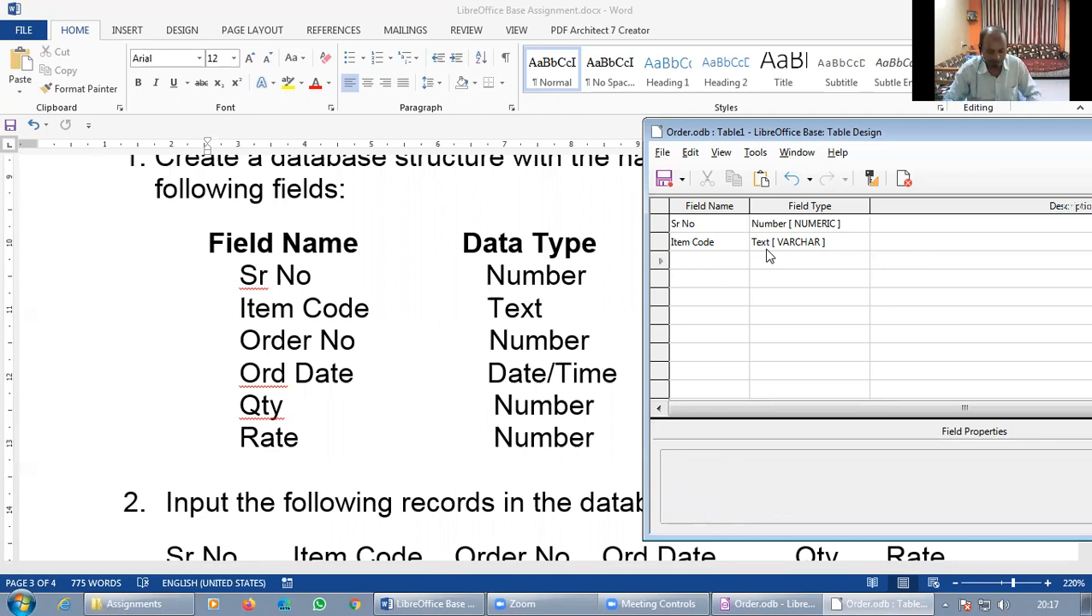
Add a third field named Order No with the field type Number [ NUMERIC ]
{"action": "type", "text": "Order No"}
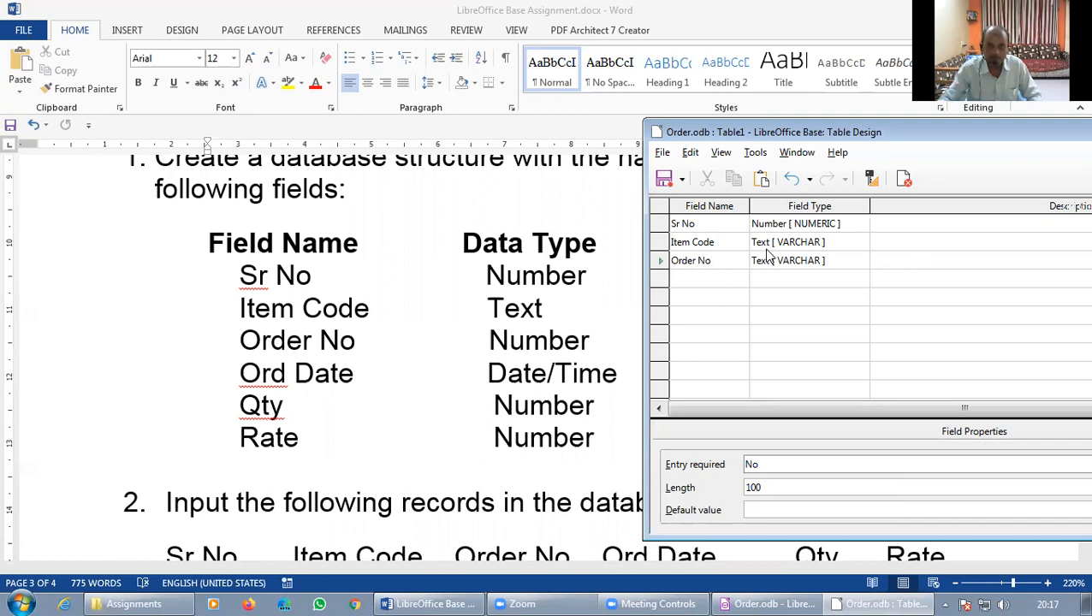
{"action": "left_click", "coordinate": [768, 254]}
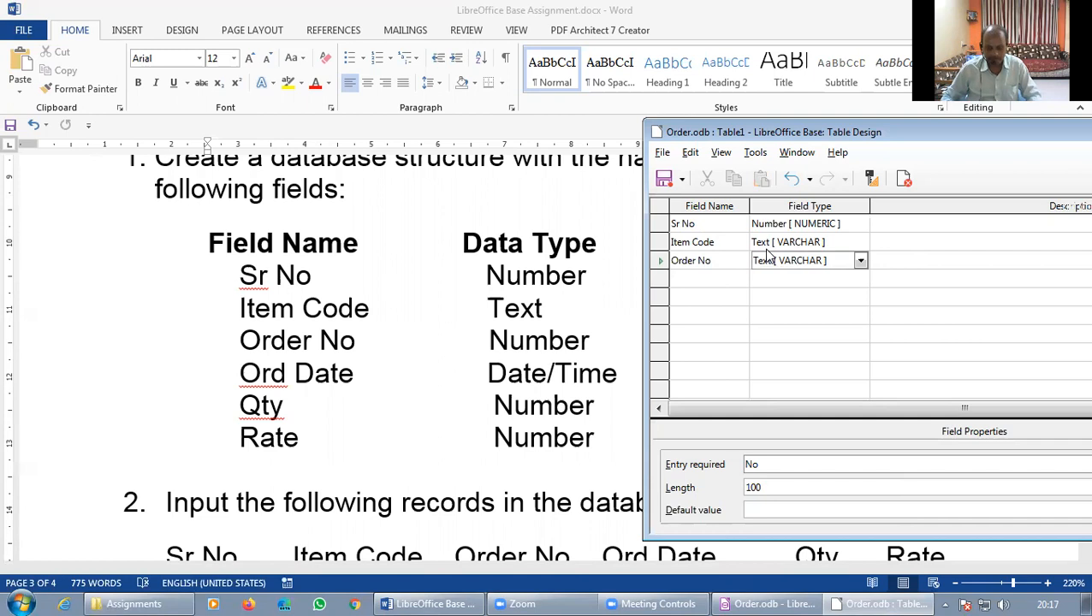
{"action": "left_click", "coordinate": [860, 260]}
{"action": "left_click", "coordinate": [849, 374]}
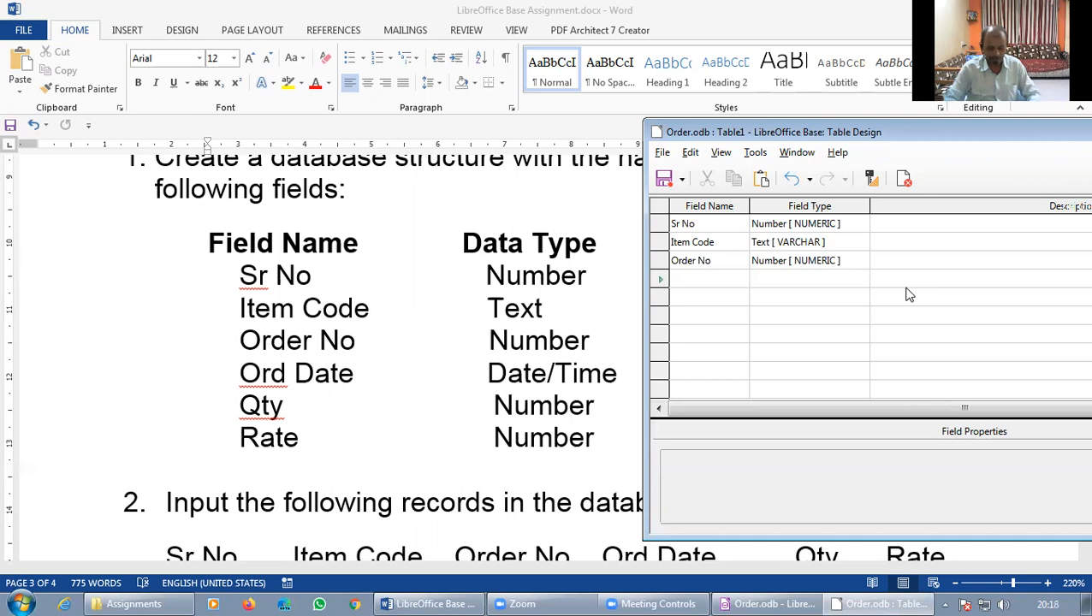
Add a fourth field named Ord Date with the field type Date [ DATE ]
{"action": "type", "text": "Ord Date"}
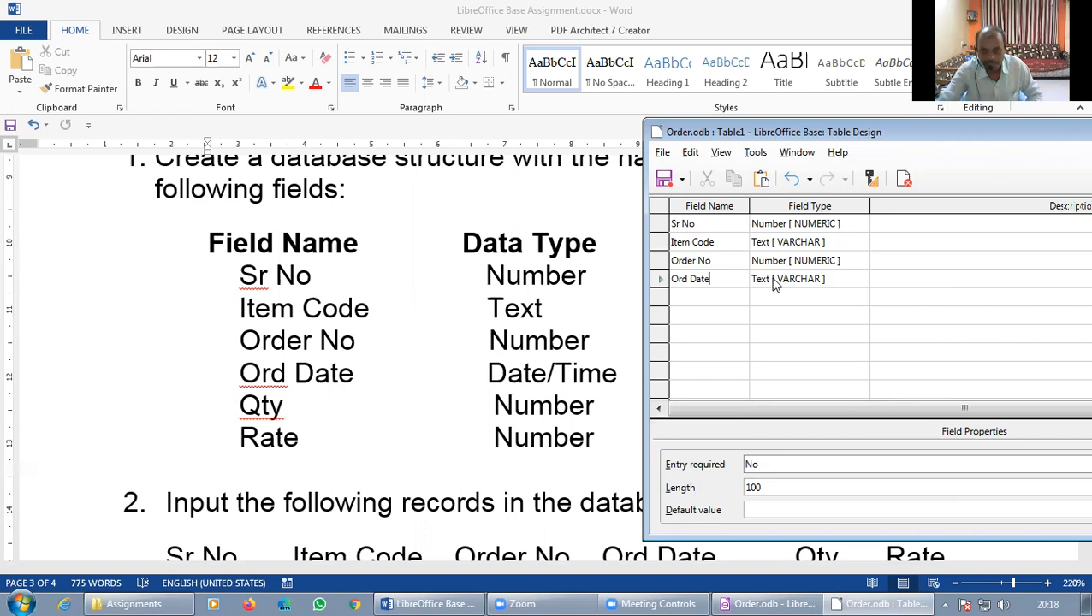
{"action": "left_click", "coordinate": [843, 284]}
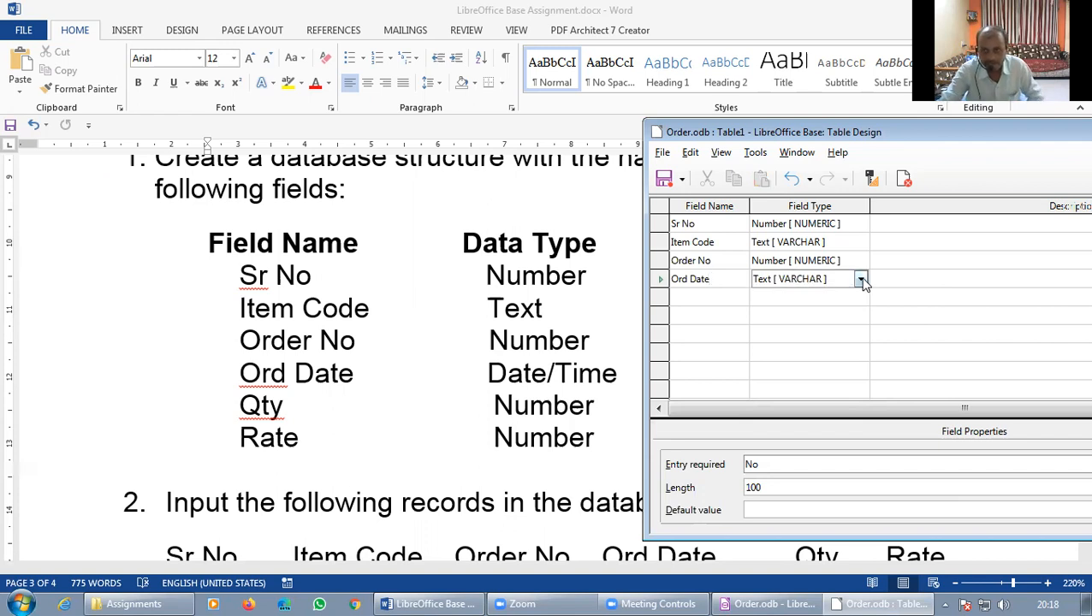
{"action": "left_click", "coordinate": [862, 280]}
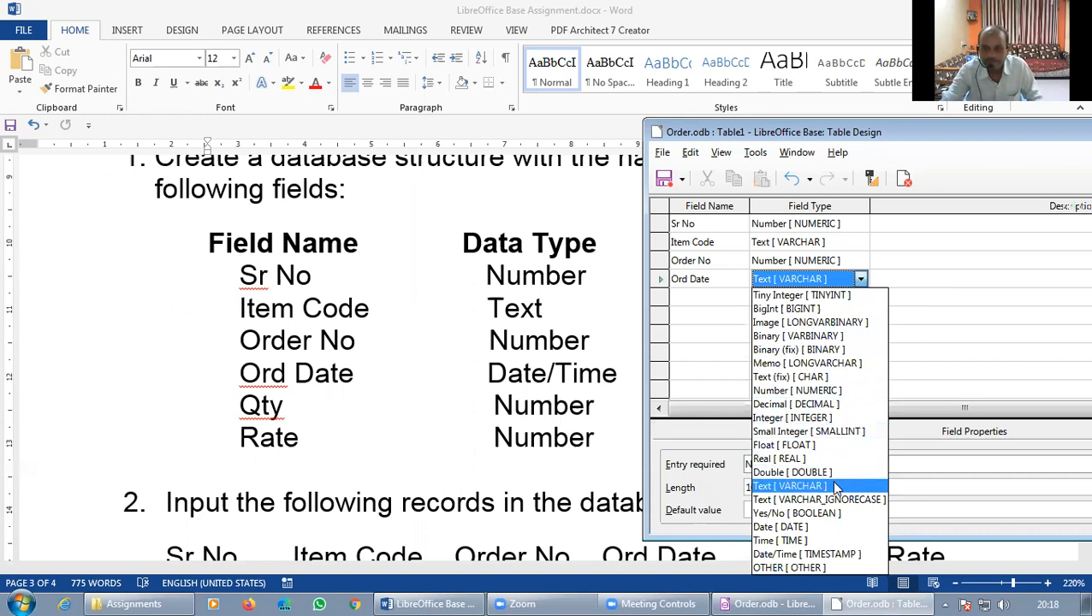
{"action": "left_click", "coordinate": [833, 527]}
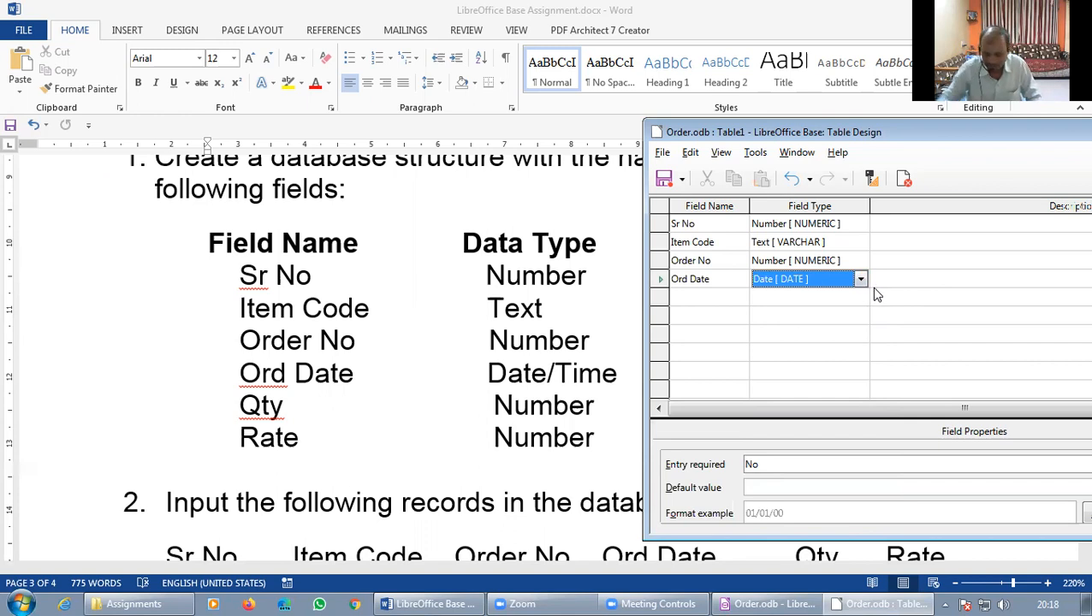
Add a fifth field named Qty with the field type Number [ NUMERIC ]
{"action": "key", "text": "Tab"}
{"action": "key", "text": "Tab"}
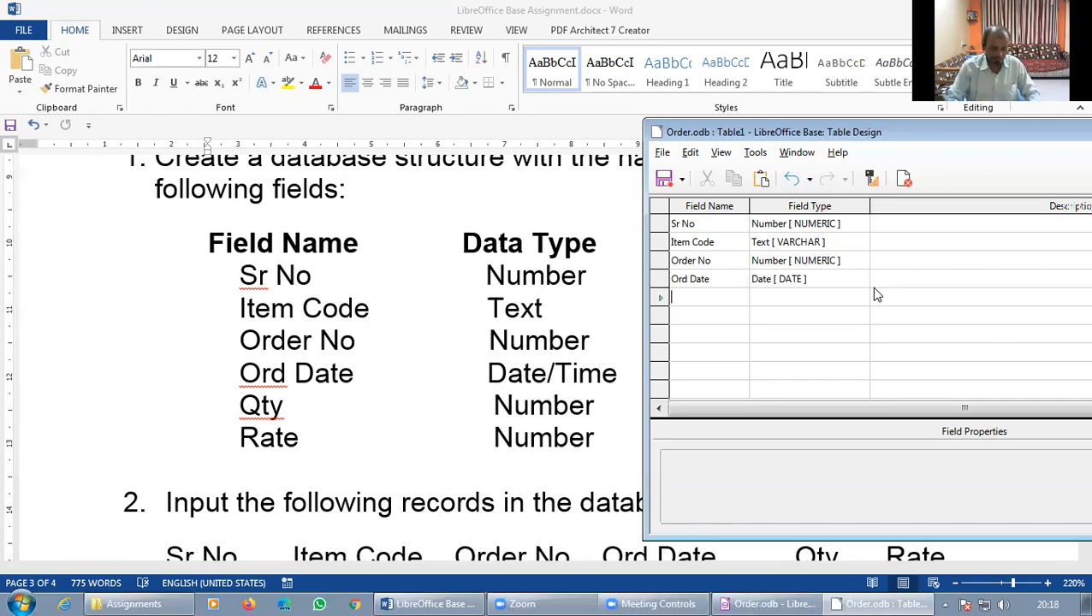
{"action": "type", "text": "QT"}
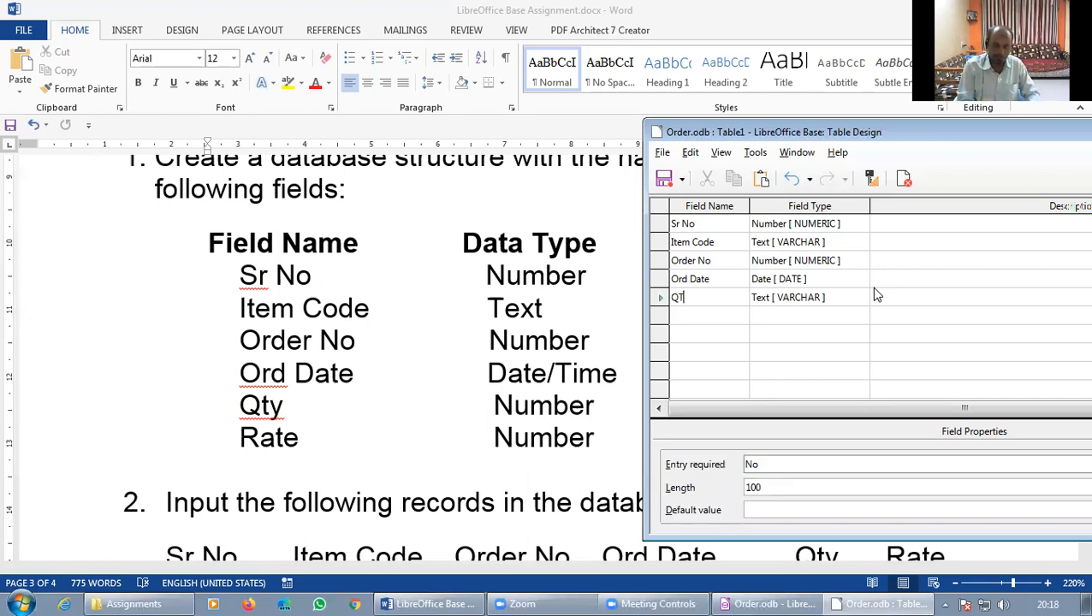
{"action": "key", "text": "BackSpace"}
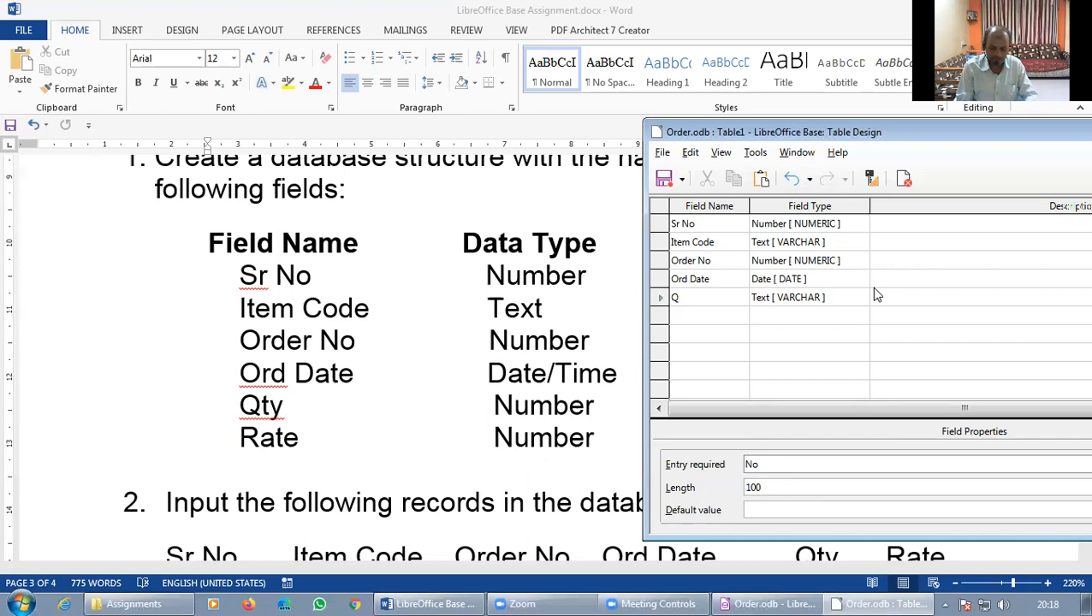
{"action": "type", "text": "ty"}
{"action": "key", "text": "Tab"}
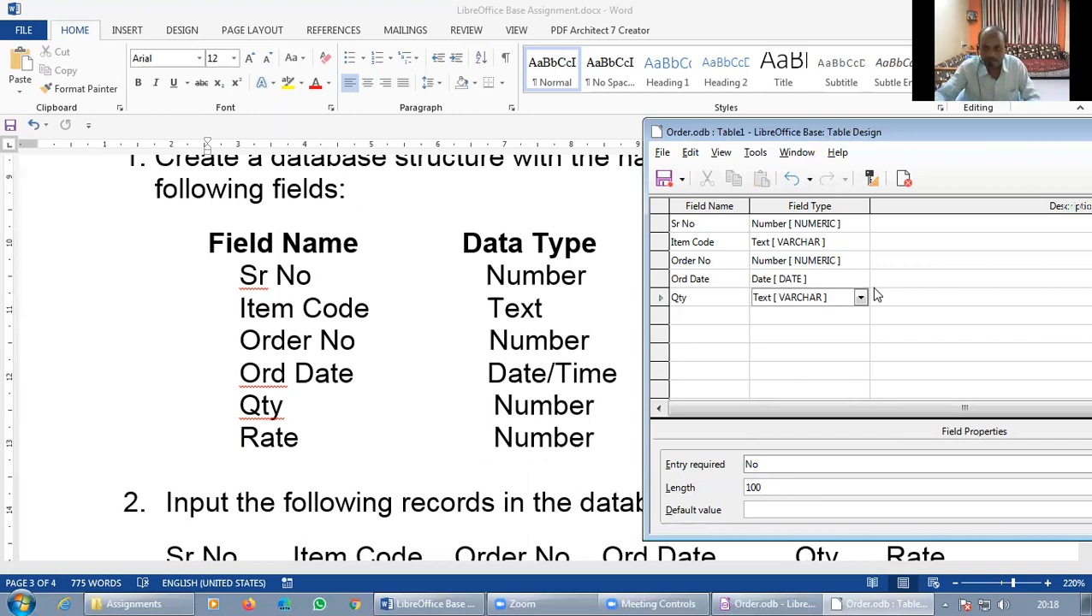
{"action": "left_click", "coordinate": [861, 299]}
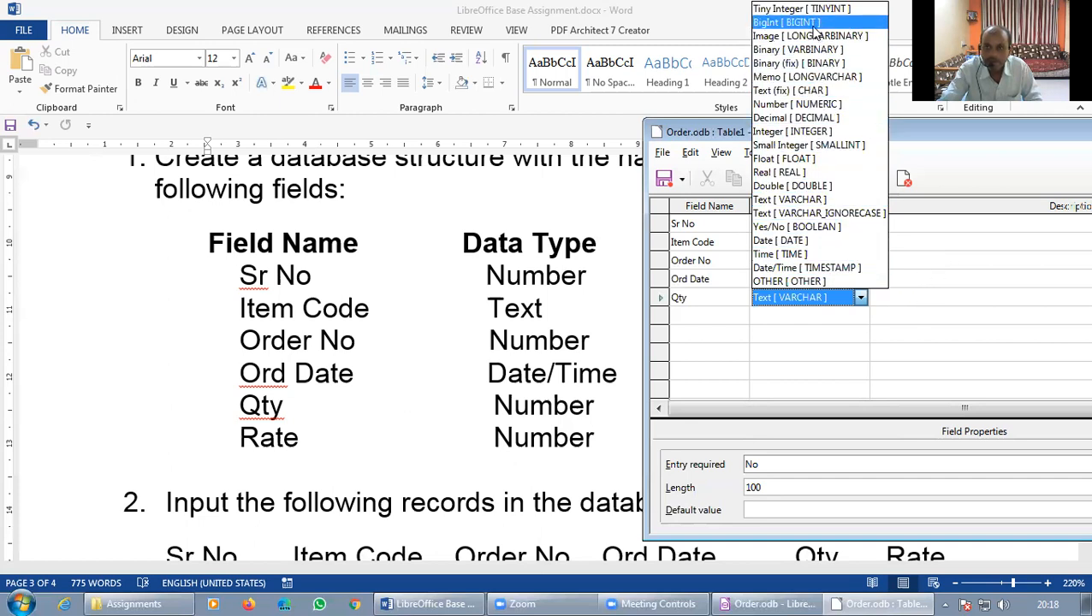
{"action": "left_click", "coordinate": [863, 301]}
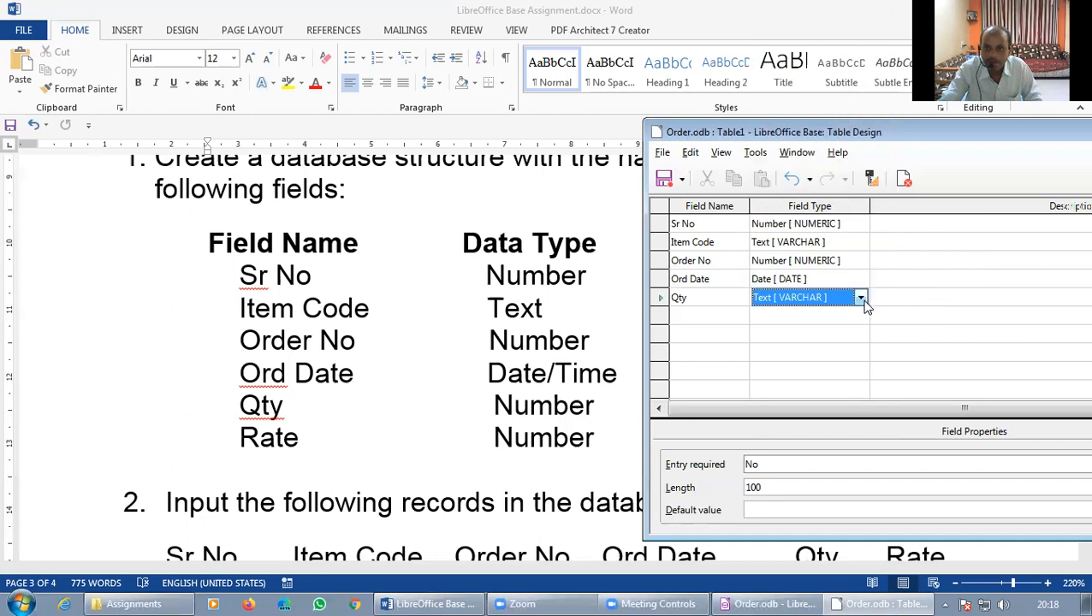
{"action": "left_click_drag", "start_coordinate": [883, 132], "coordinate": [868, 57]}
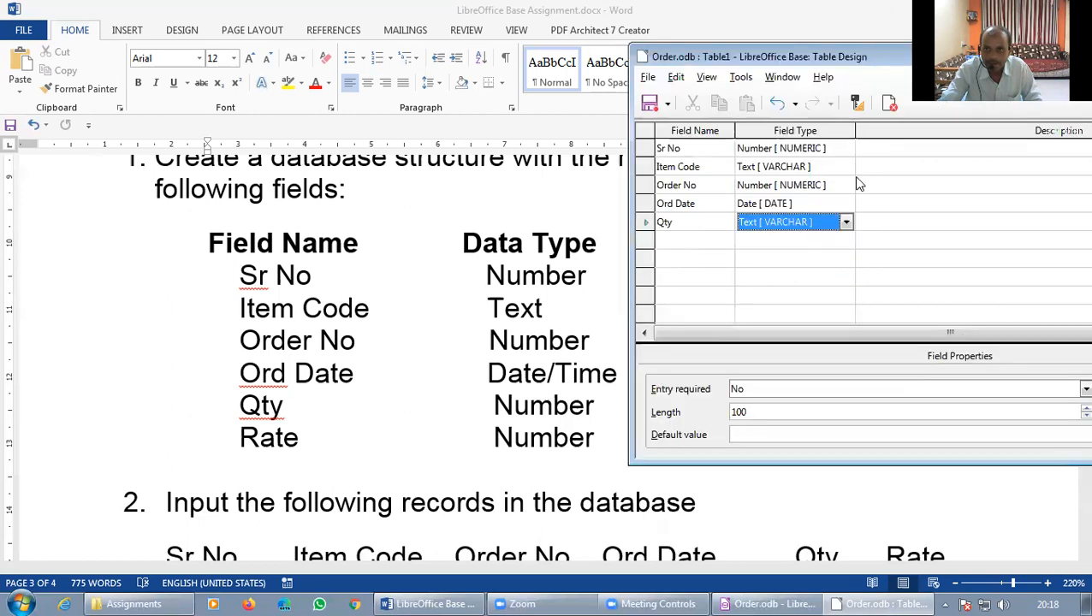
{"action": "left_click", "coordinate": [846, 222]}
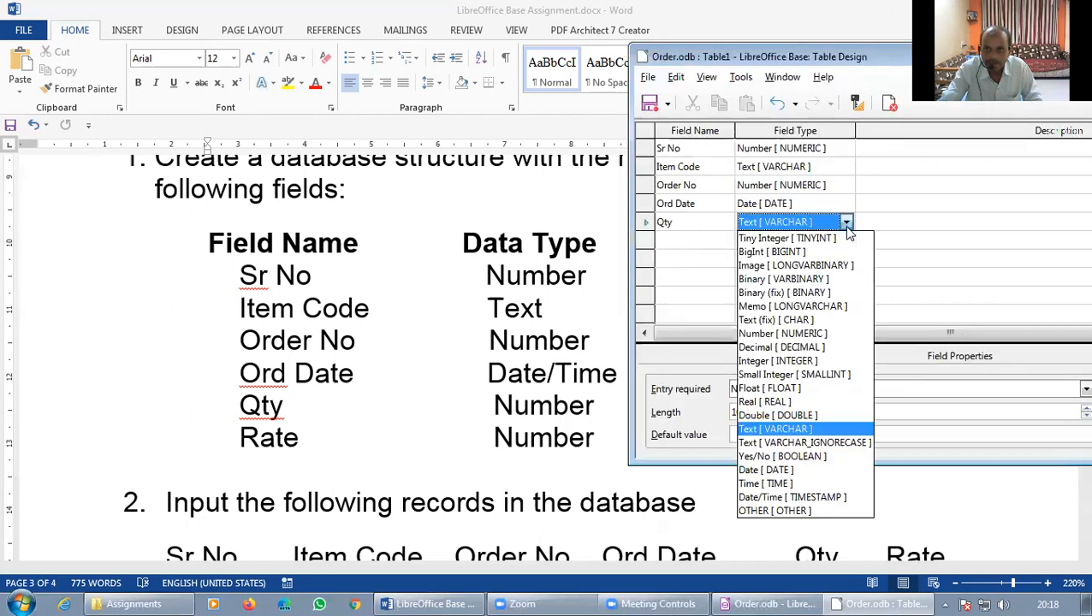
{"action": "left_click", "coordinate": [818, 333]}
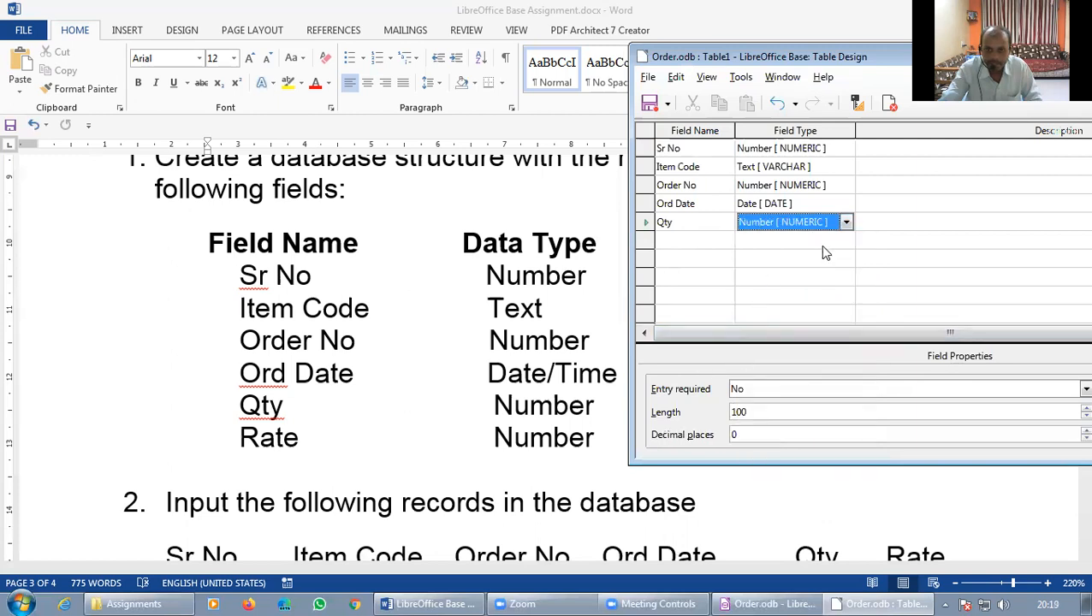
Add a sixth field named Rate with the field type Number [ NUMERIC ]
{"action": "left_click", "coordinate": [882, 222]}
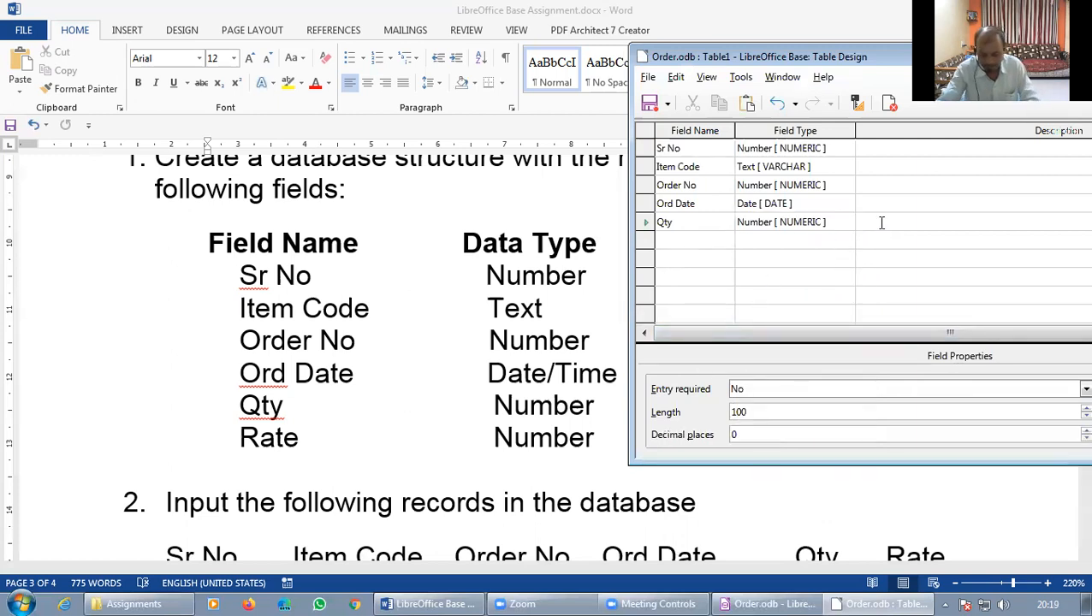
{"action": "key", "text": "Tab"}
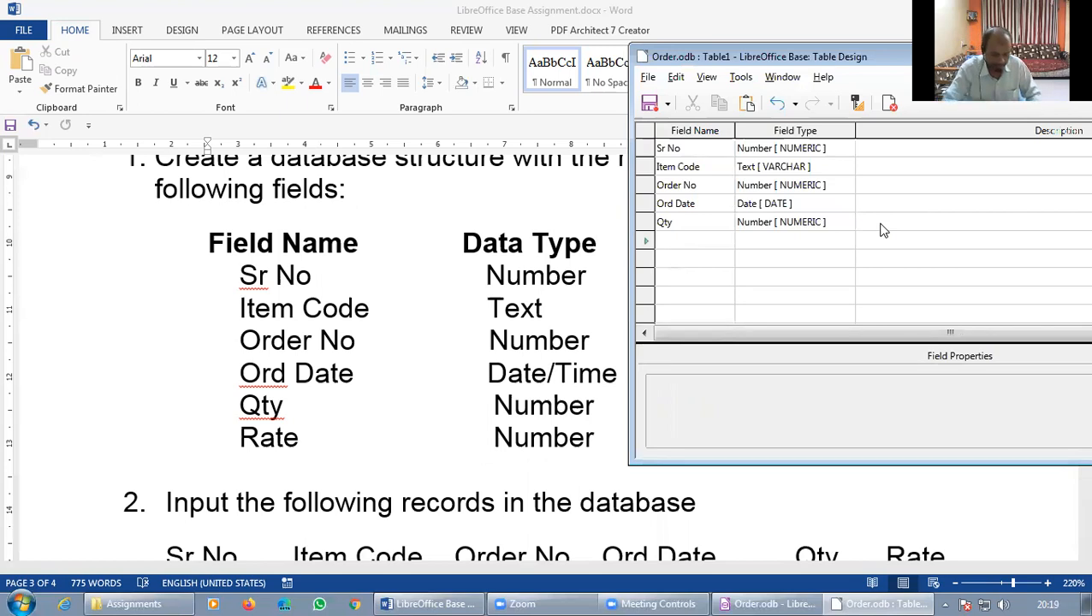
{"action": "type", "text": "Rate"}
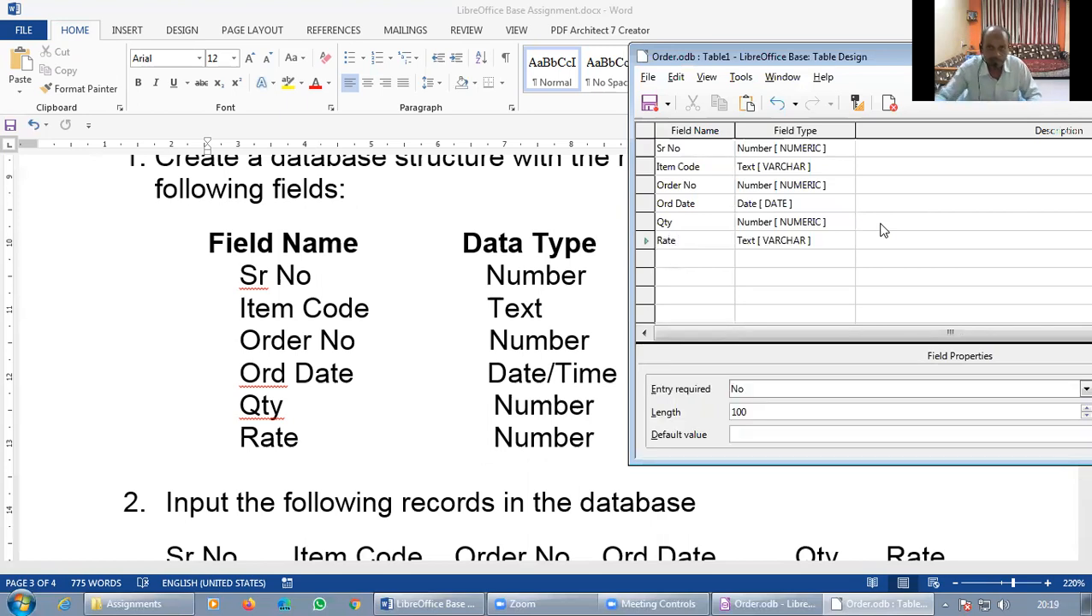
{"action": "key", "text": "Tab"}
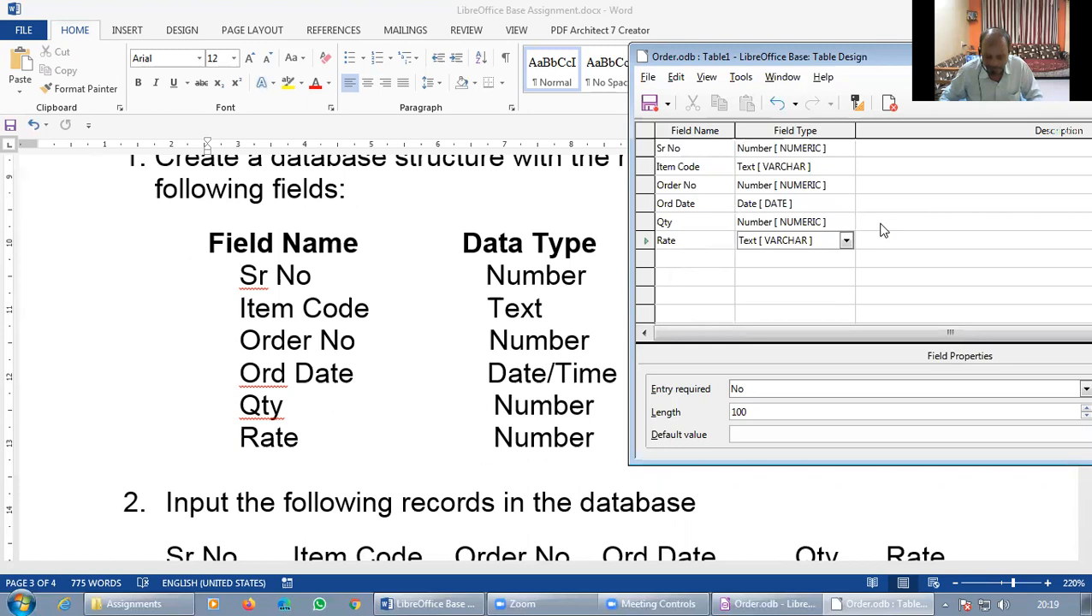
{"action": "left_click", "coordinate": [846, 240]}
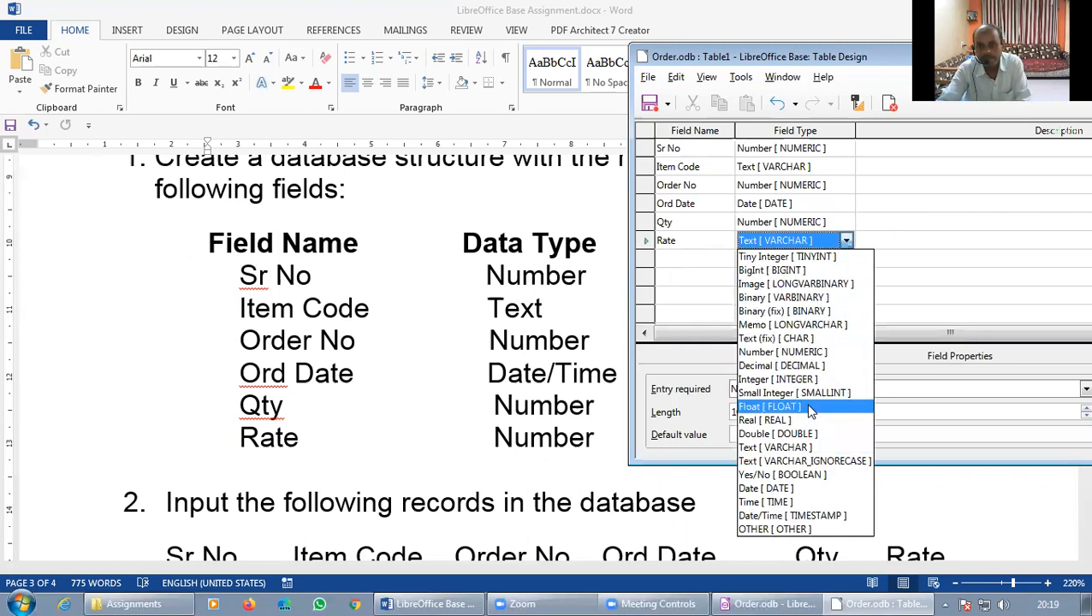
{"action": "left_click", "coordinate": [811, 353]}
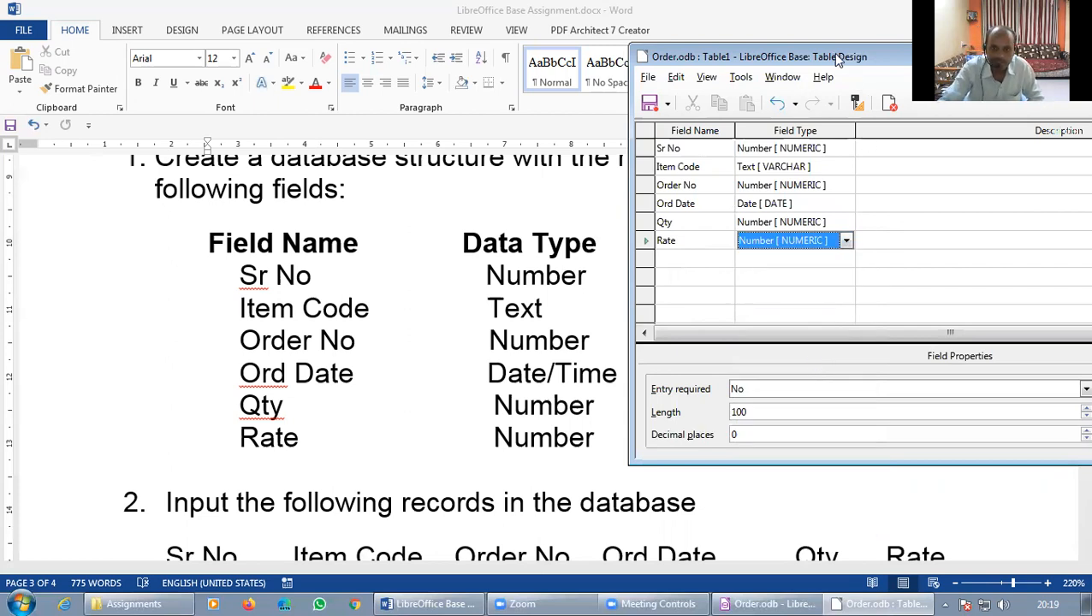
Save the table under the name Order without creating a primary key, and close its design window
{"action": "left_click_drag", "start_coordinate": [834, 64], "coordinate": [475, 83]}
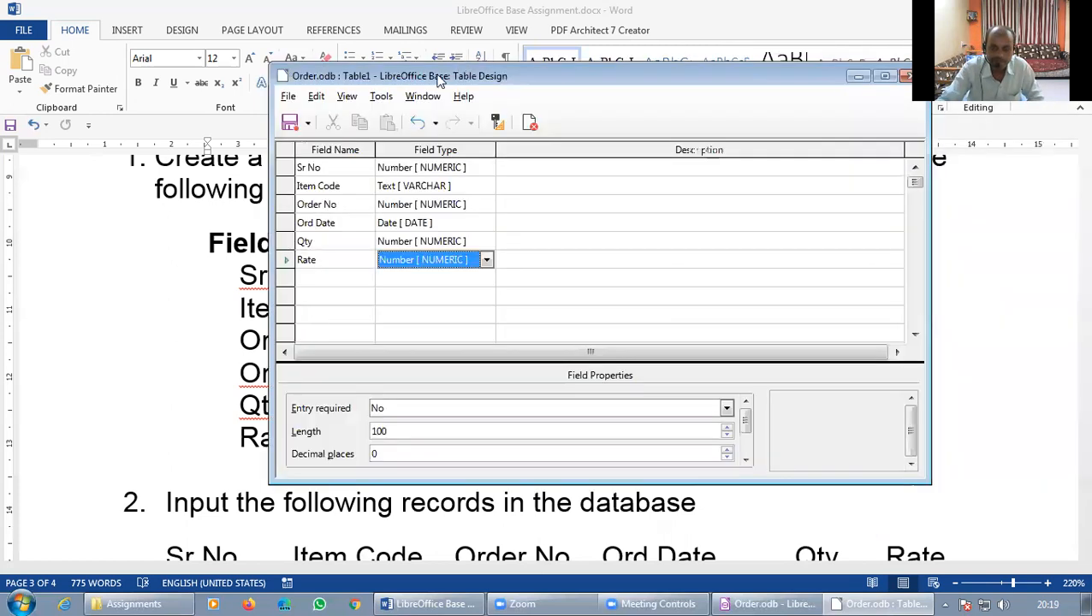
{"action": "left_click", "coordinate": [291, 128]}
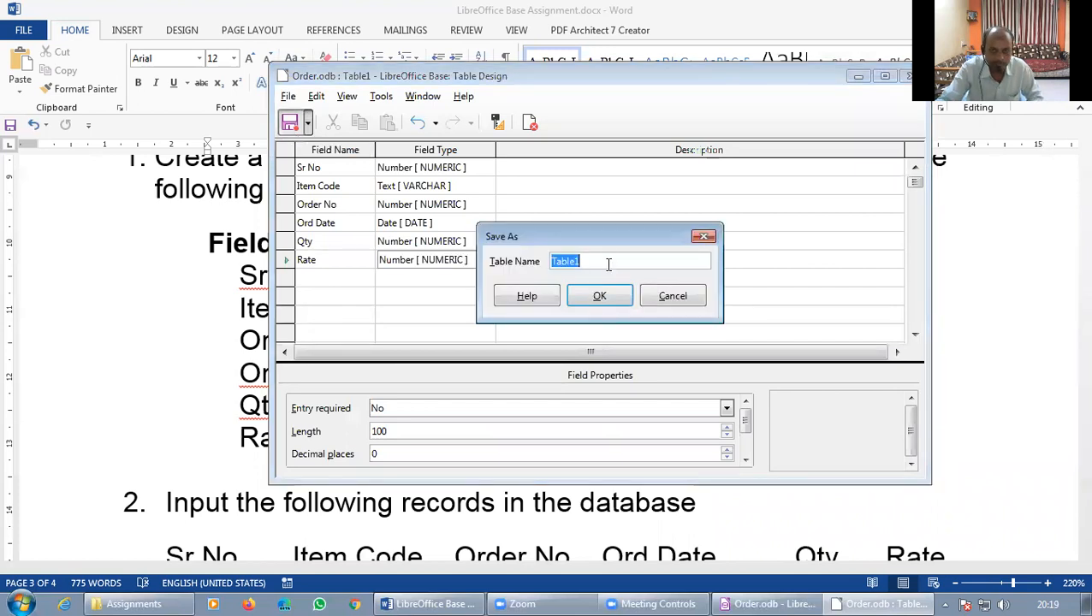
{"action": "type", "text": "order"}
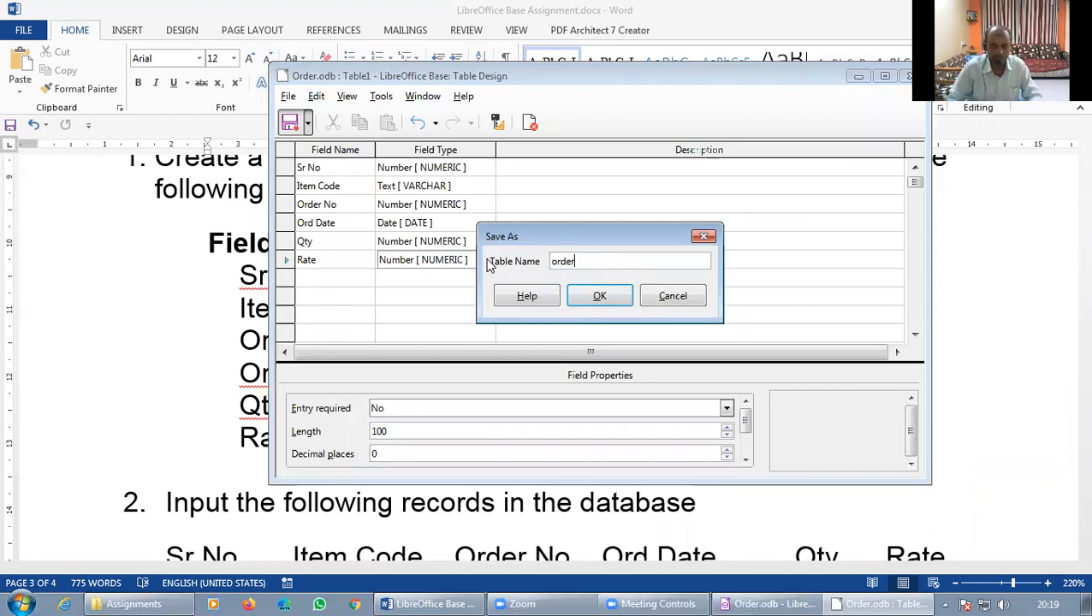
{"action": "key", "text": "BackSpace"}
{"action": "key", "text": "BackSpace"}
{"action": "key", "text": "BackSpace"}
{"action": "key", "text": "BackSpace"}
{"action": "key", "text": "BackSpace"}
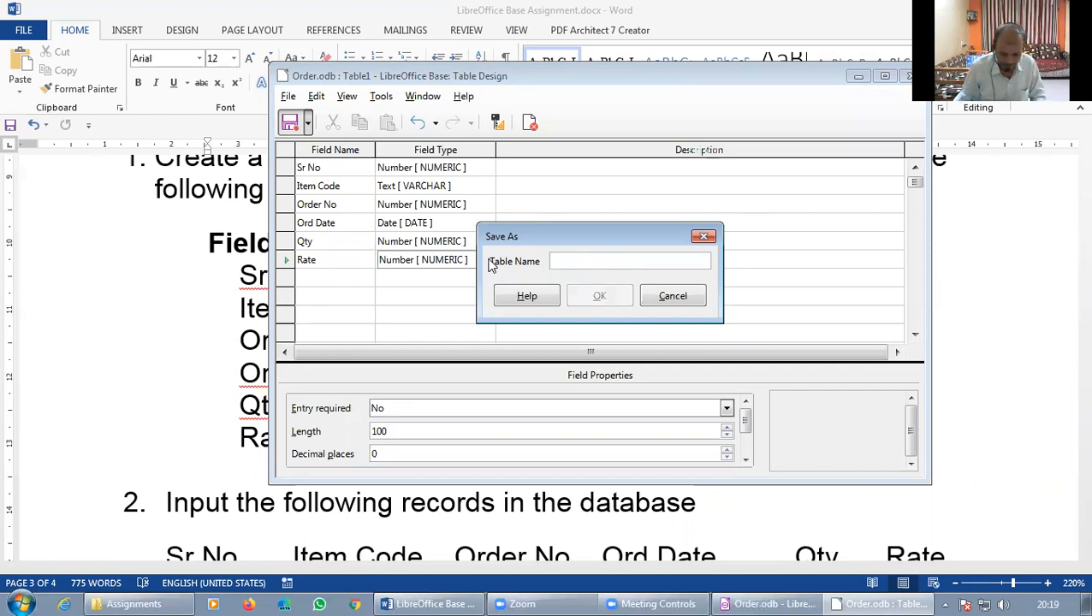
{"action": "type", "text": "Order"}
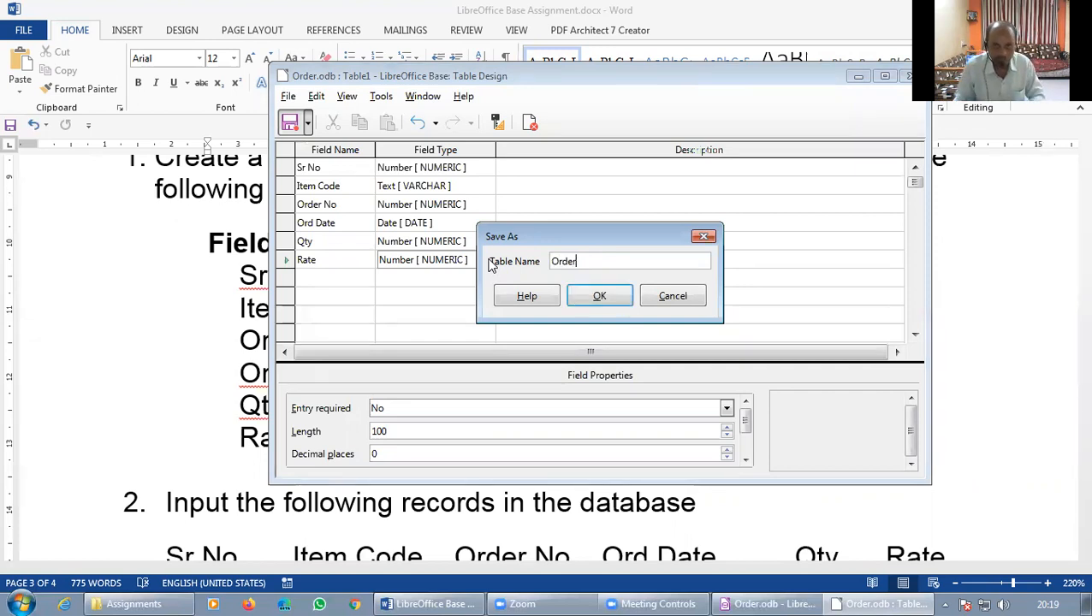
{"action": "left_click", "coordinate": [599, 295]}
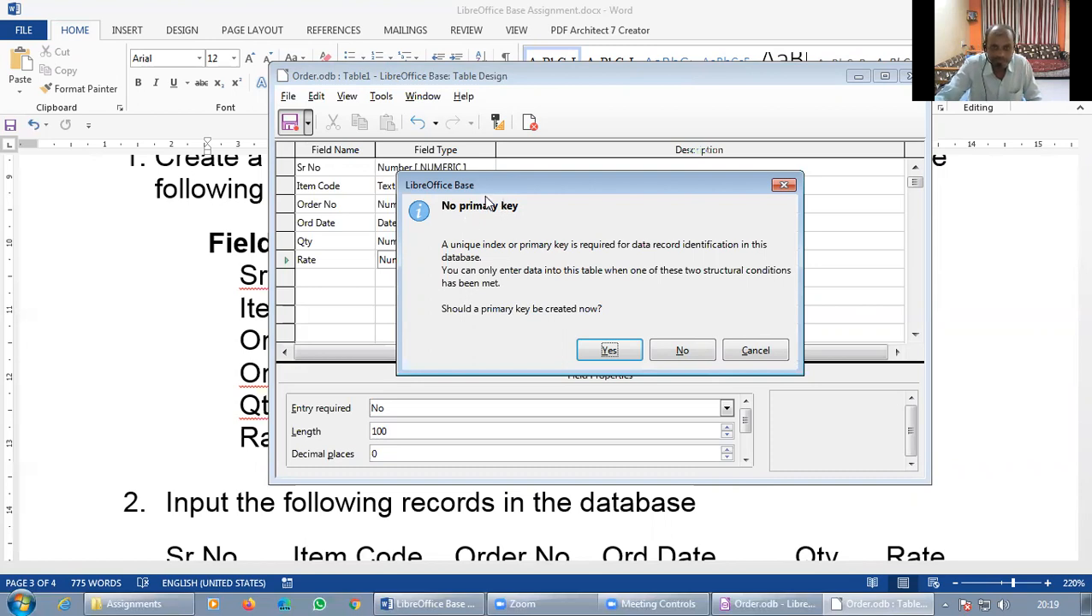
{"action": "left_click", "coordinate": [683, 352]}
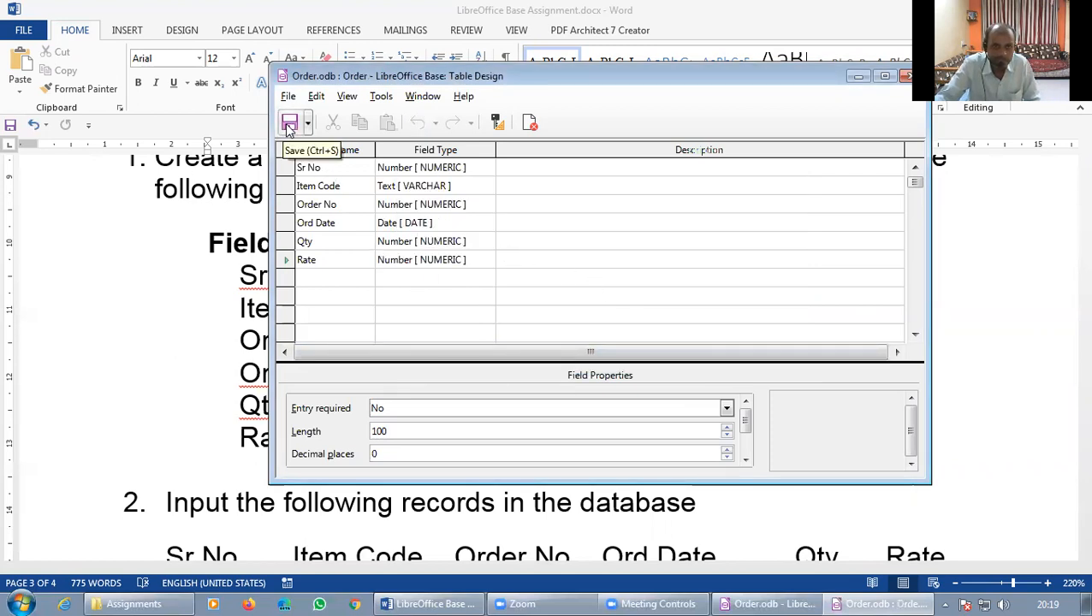
{"action": "left_click", "coordinate": [909, 75]}
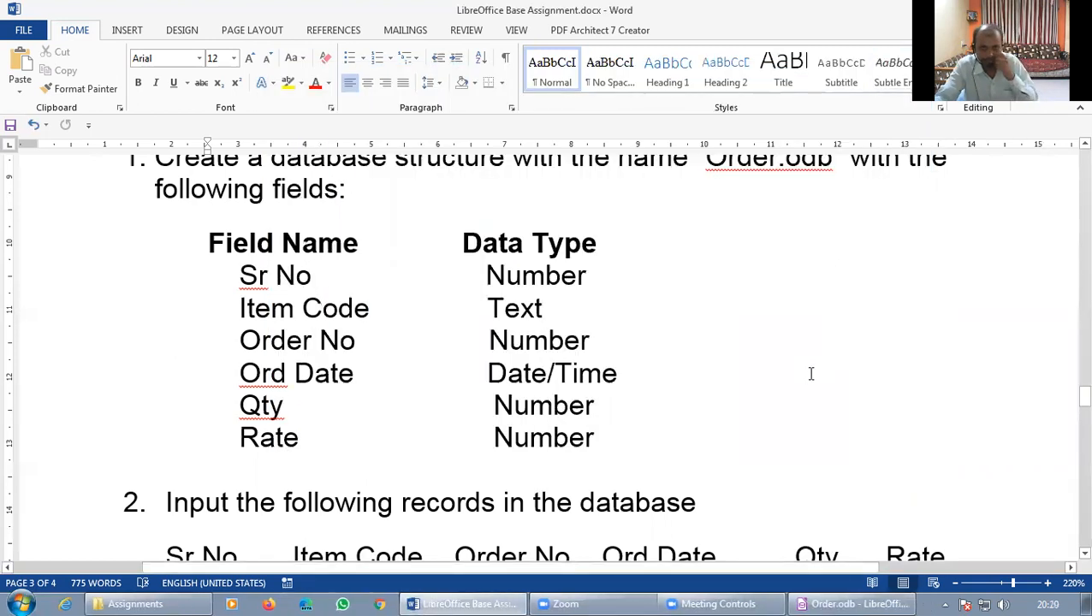
Switch to the Order.odb database window and examine the Order table's data view for a row to enter records, then close it
{"action": "left_click", "coordinate": [869, 599]}
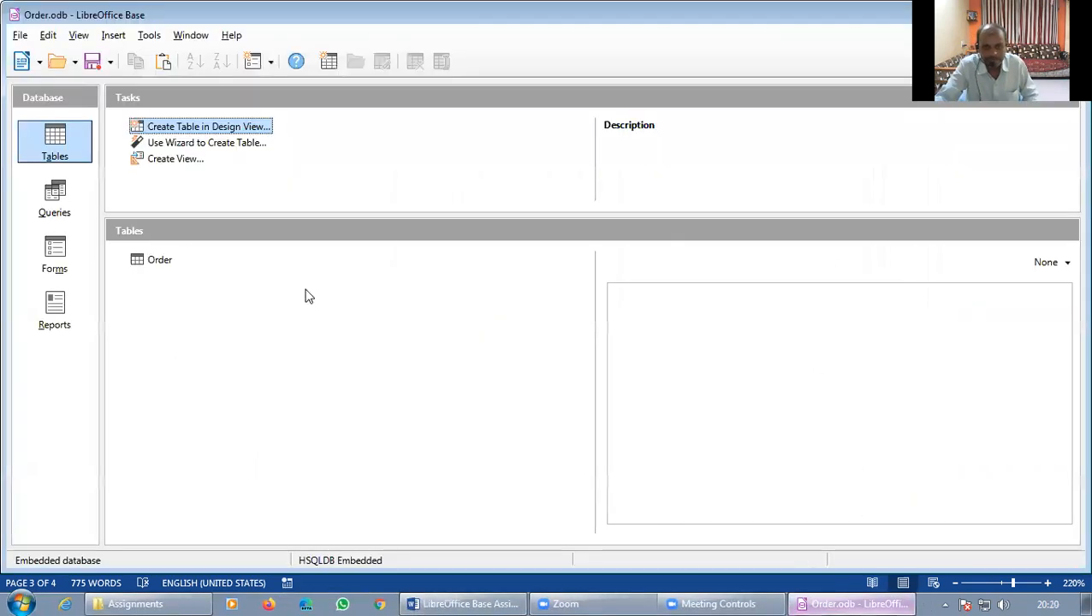
{"action": "left_click", "coordinate": [156, 262]}
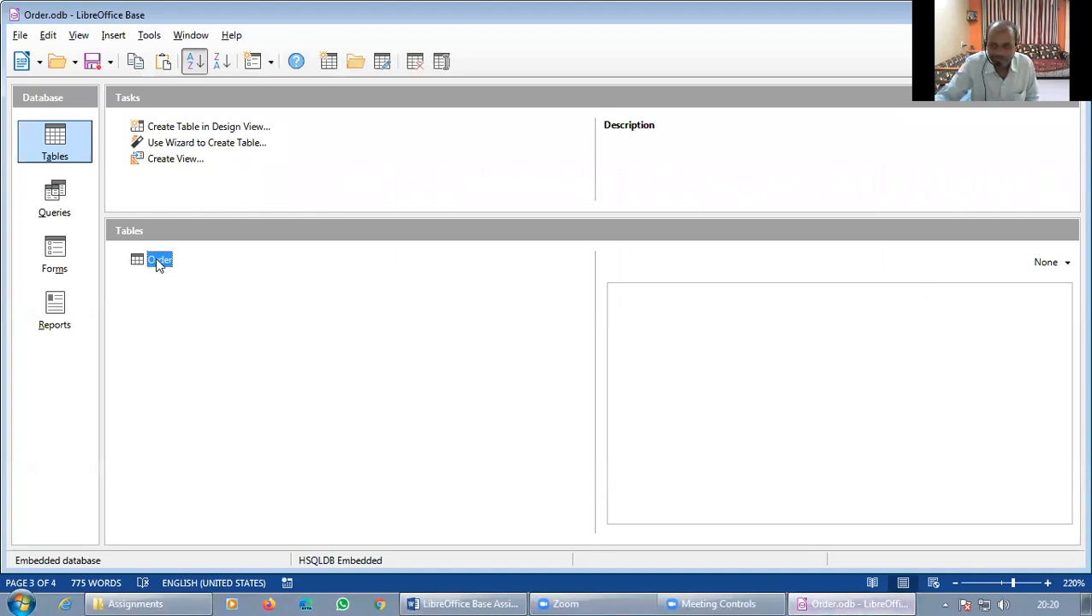
{"action": "double_click", "coordinate": [157, 262]}
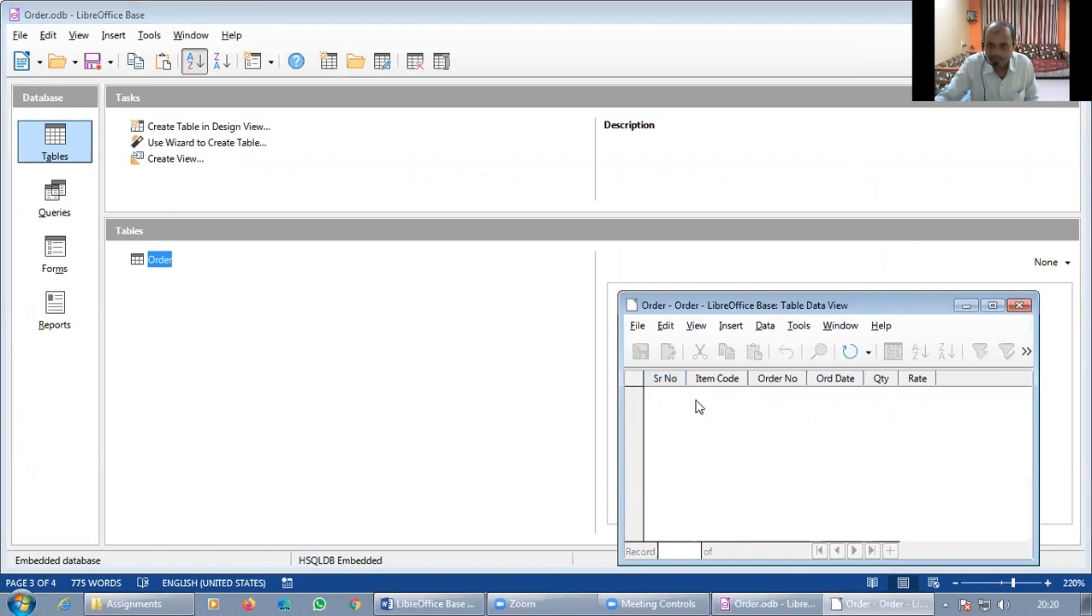
{"action": "left_click", "coordinate": [1020, 305]}
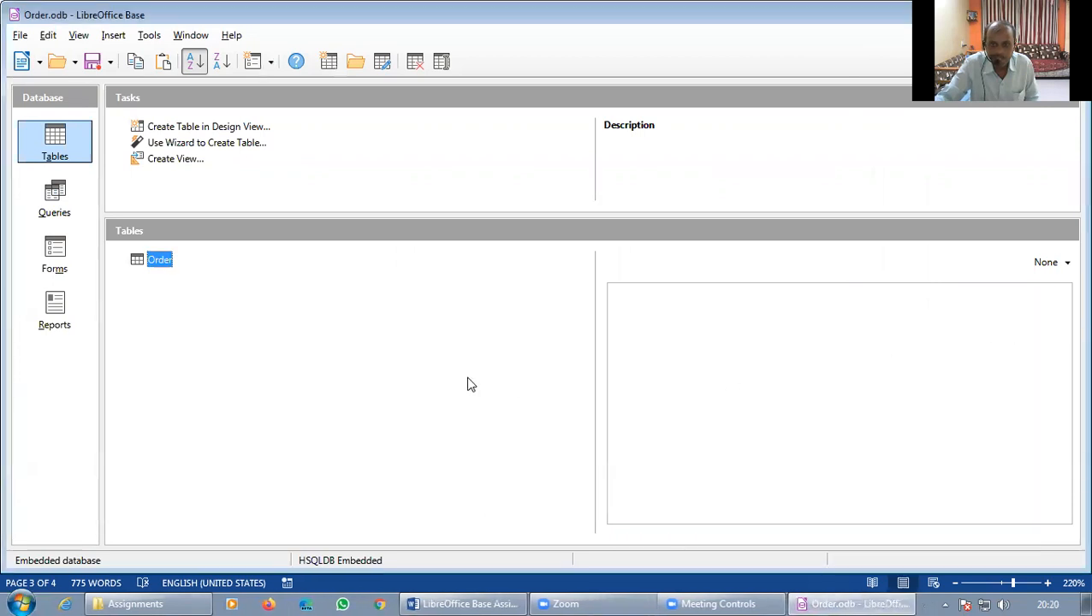
Edit the Order table's design to make Sr No the primary key, and save the change
{"action": "right_click", "coordinate": [162, 265]}
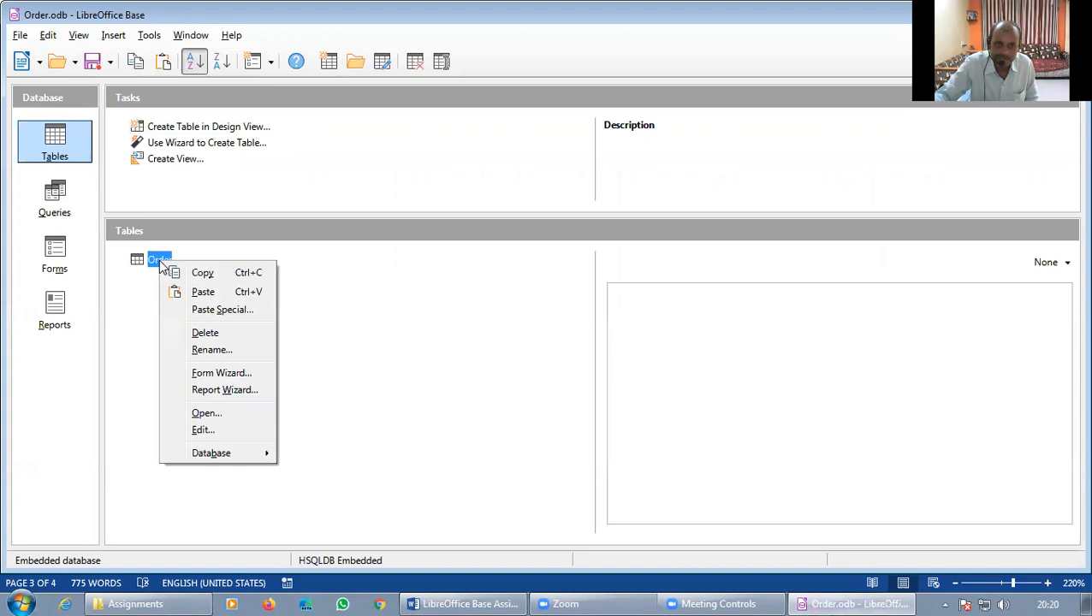
{"action": "left_click", "coordinate": [208, 431]}
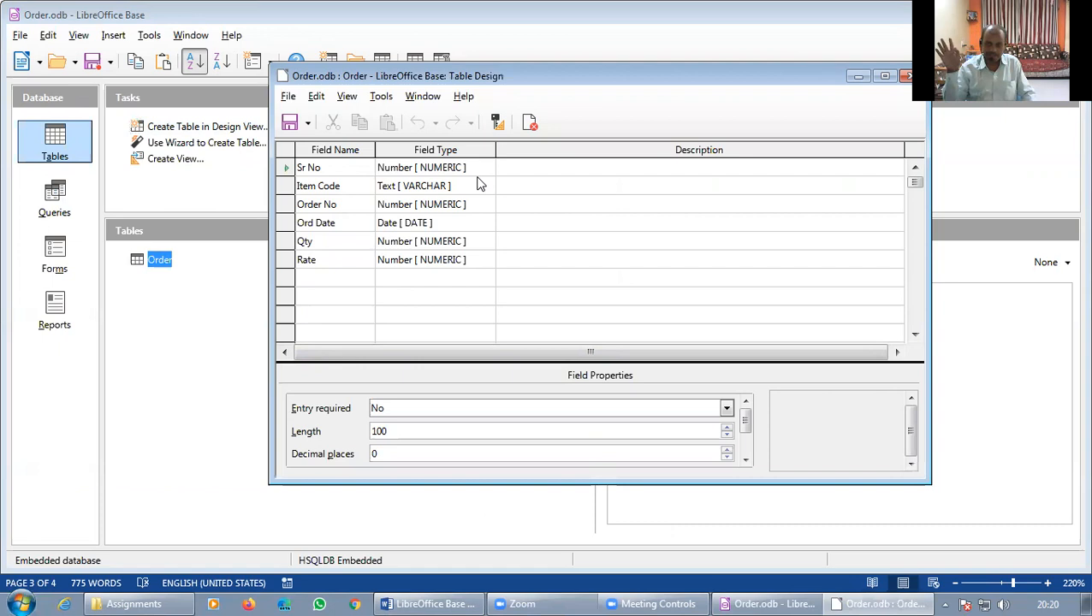
{"action": "left_click", "coordinate": [287, 168]}
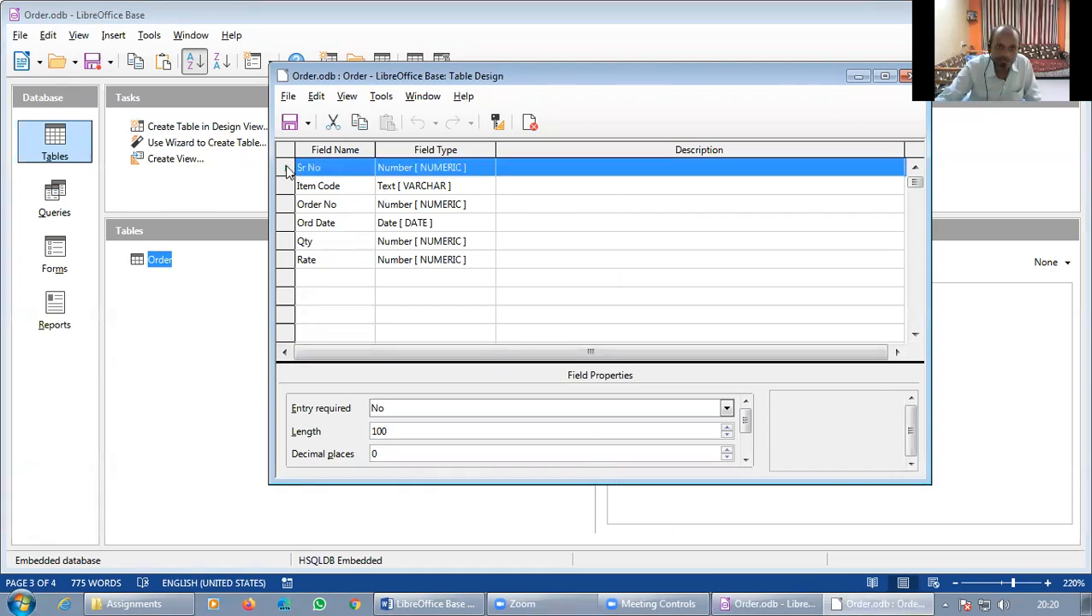
{"action": "right_click", "coordinate": [287, 170]}
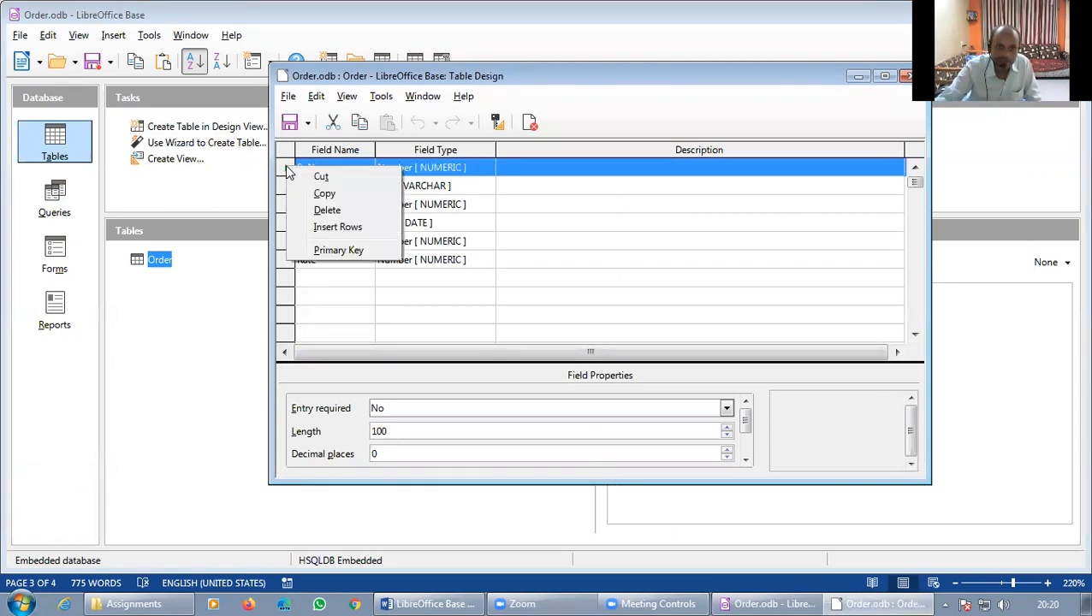
{"action": "left_click", "coordinate": [341, 252]}
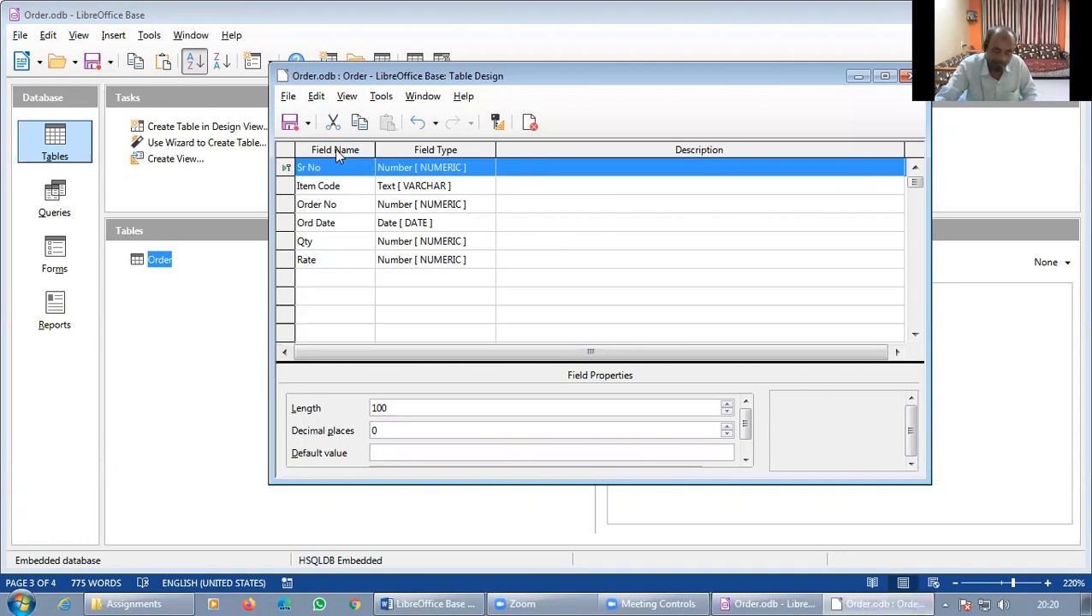
{"action": "left_click", "coordinate": [291, 124]}
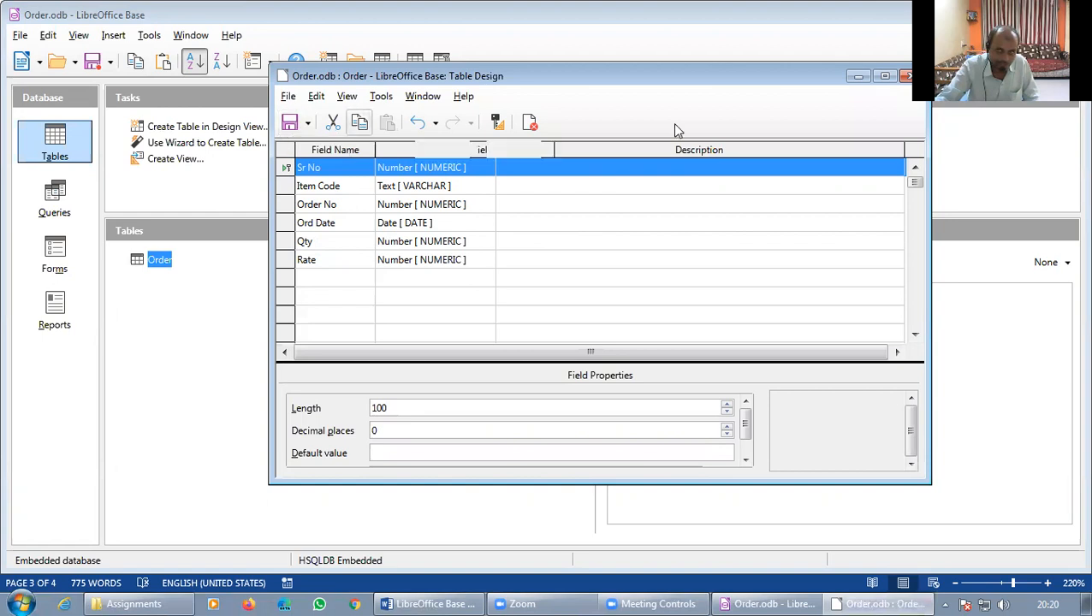
{"action": "left_click", "coordinate": [907, 76]}
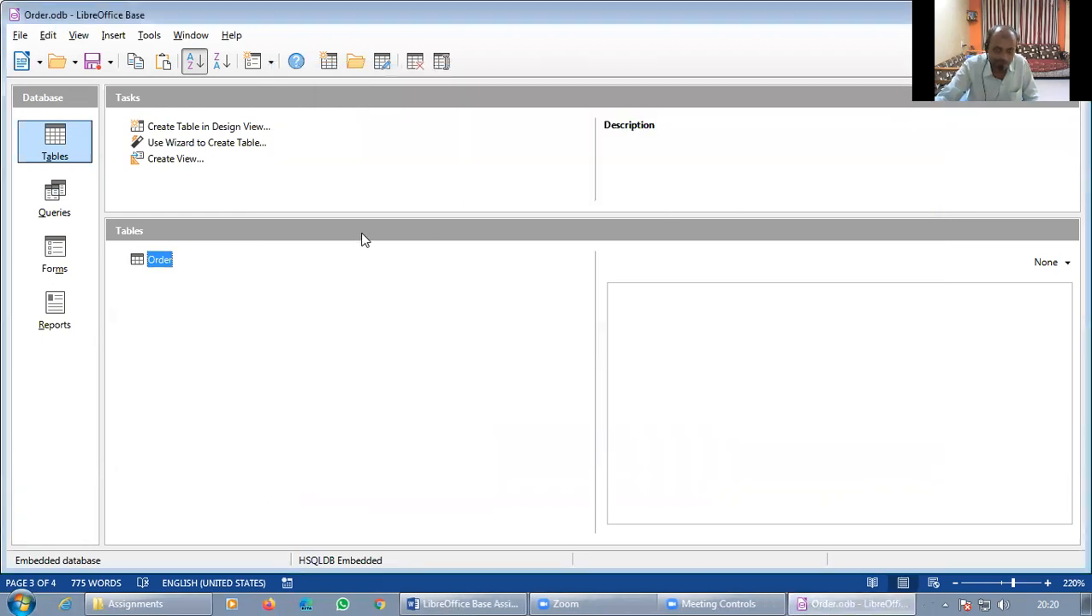
Open the Order table's data view and bring it in front of the Word assignment's list of records to input
{"action": "double_click", "coordinate": [158, 261]}
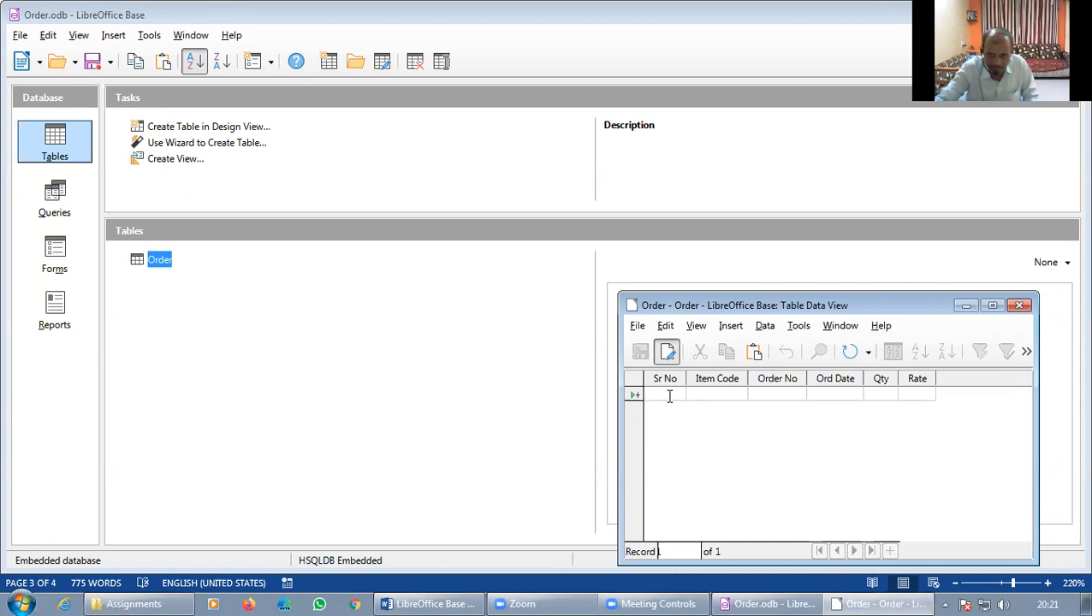
{"action": "left_click", "coordinate": [407, 604]}
{"action": "scroll", "coordinate": [290, 540], "scroll_direction": "down", "scroll_amount": 3}
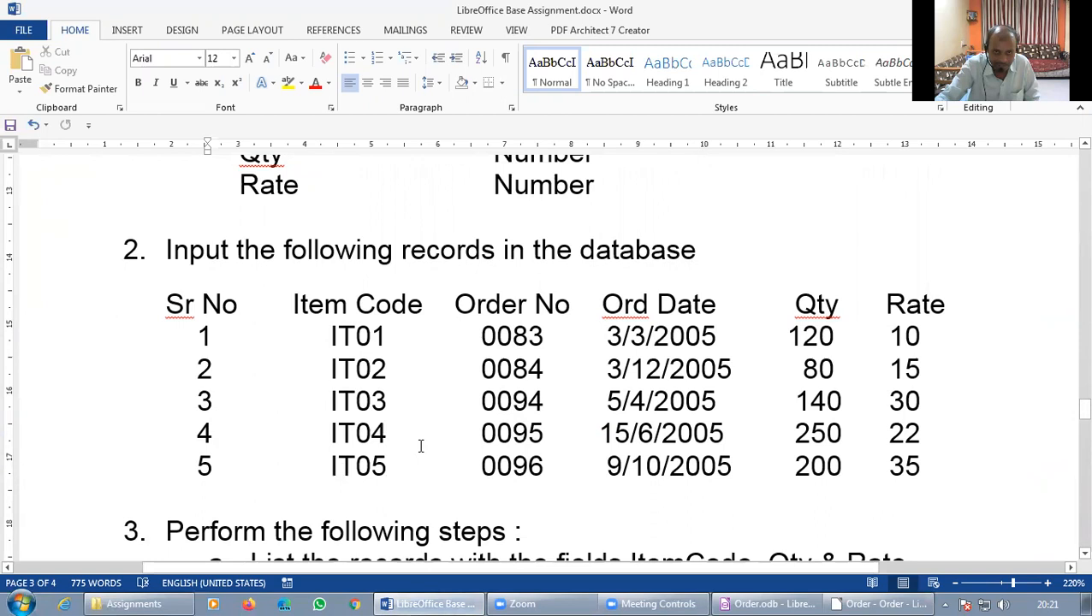
{"action": "left_click", "coordinate": [882, 604]}
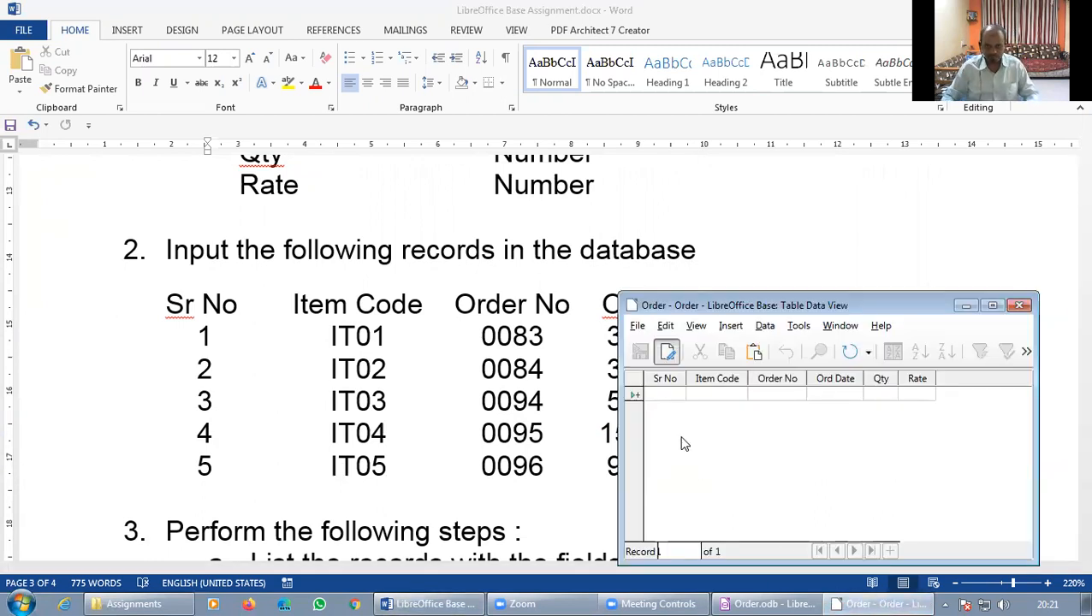
Start the first record with Sr No 1, Item Code IT01 and the order number listed in the assignment
{"action": "type", "text": "1"}
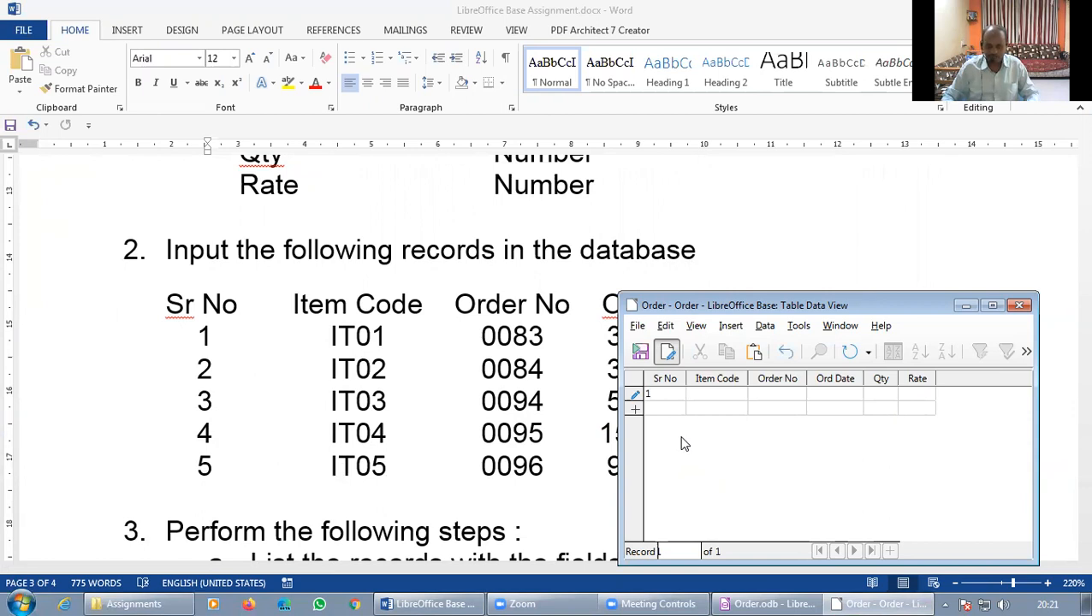
{"action": "type", "text": "IT0"}
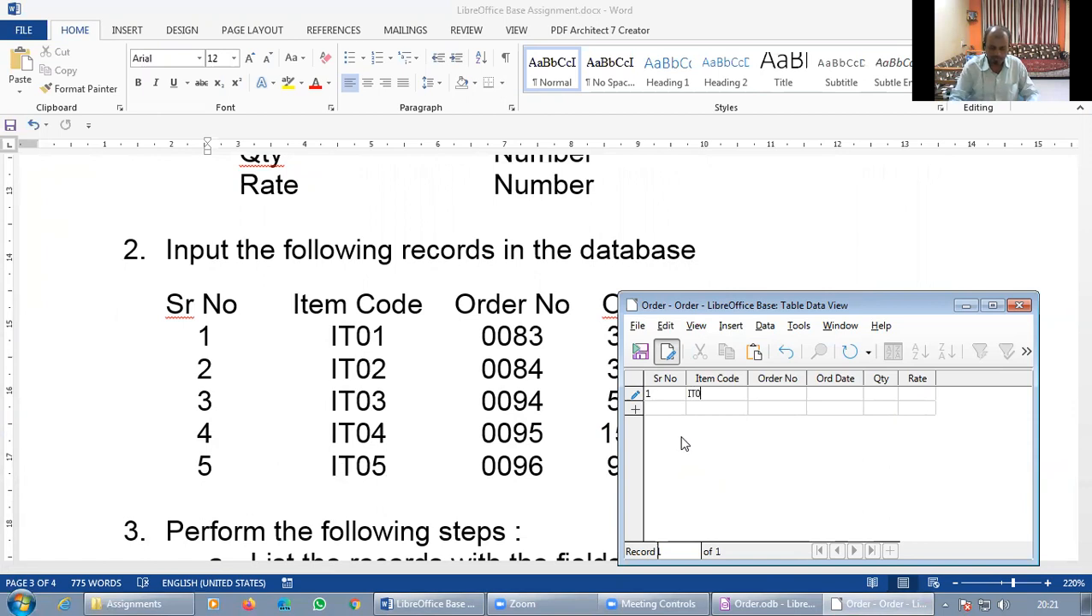
{"action": "type", "text": "1"}
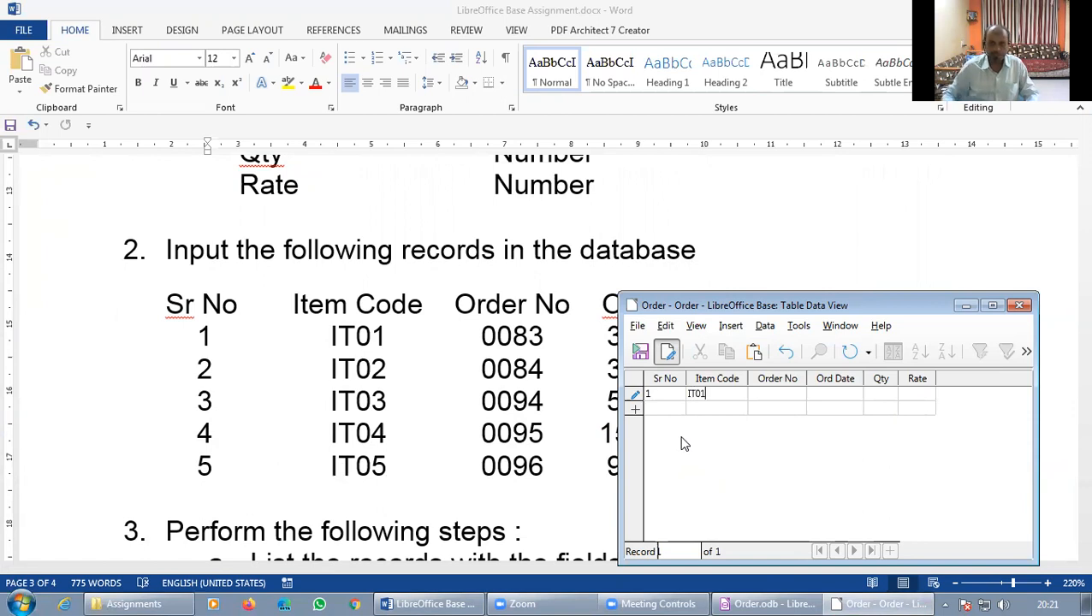
{"action": "key", "text": "Tab"}
{"action": "type", "text": "0083"}
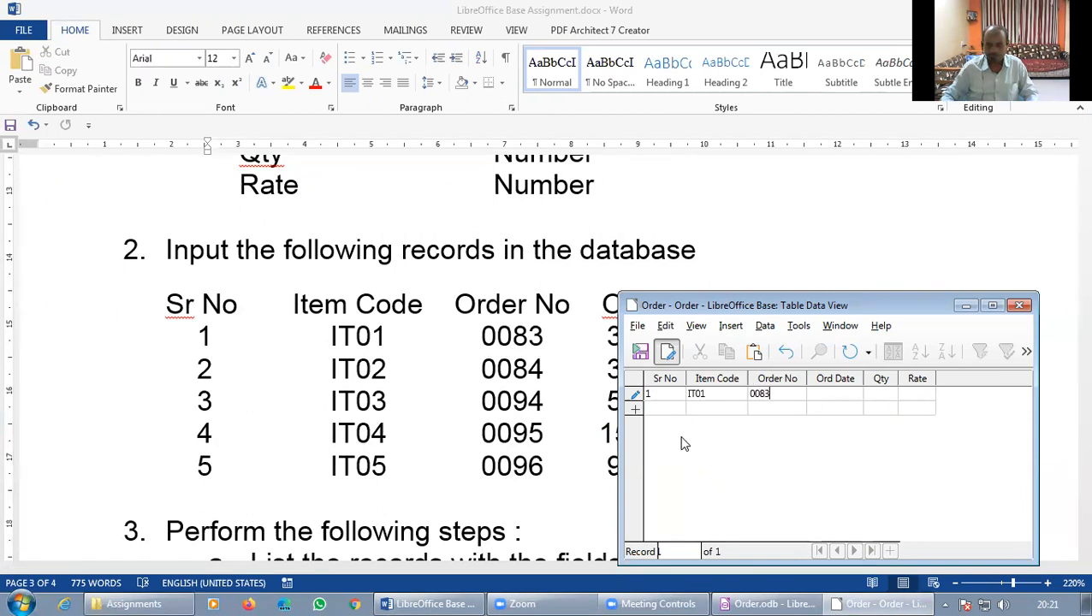
{"action": "key", "text": "Tab"}
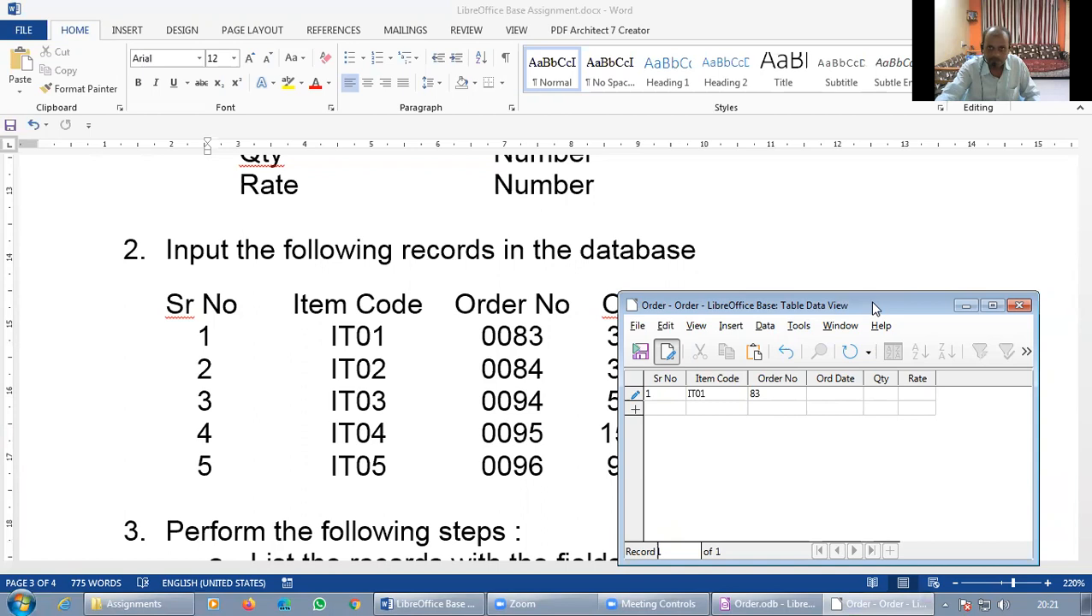
Move the data view window clear of the assignment's records and complete the first record with Ord Date 03/03/2005, Qty 120 and Rate 10
{"action": "left_click_drag", "start_coordinate": [872, 303], "coordinate": [821, 33]}
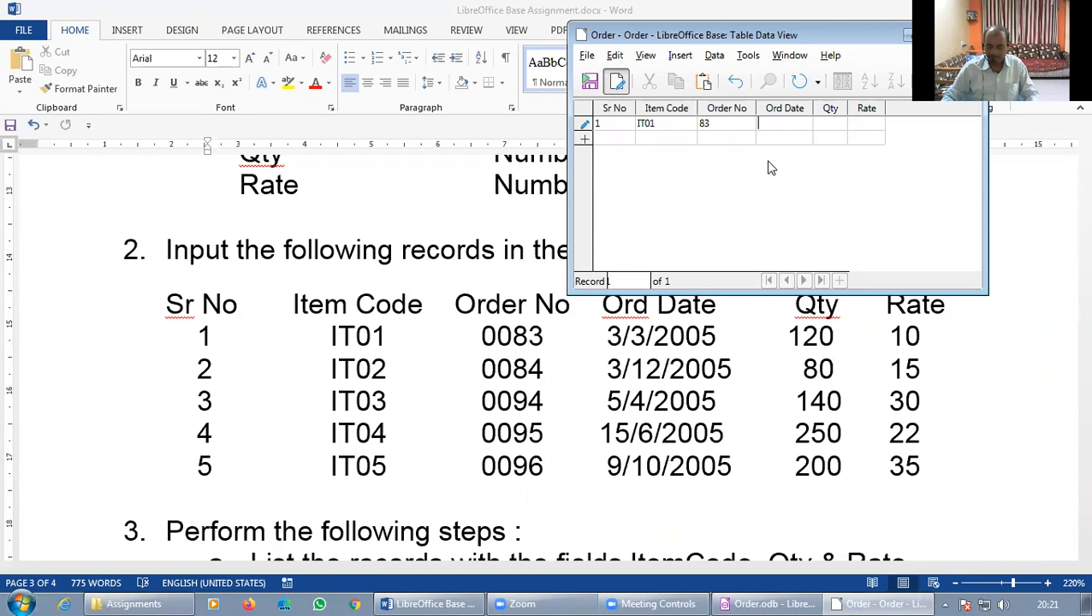
{"action": "type", "text": "03/03/2005"}
{"action": "key", "text": "Tab"}
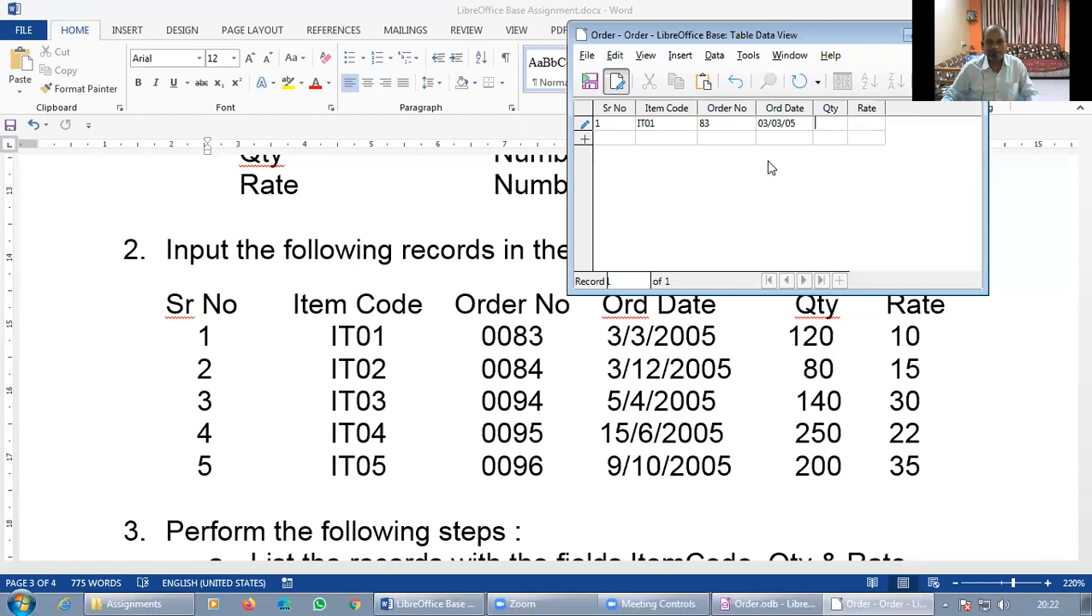
{"action": "type", "text": "120"}
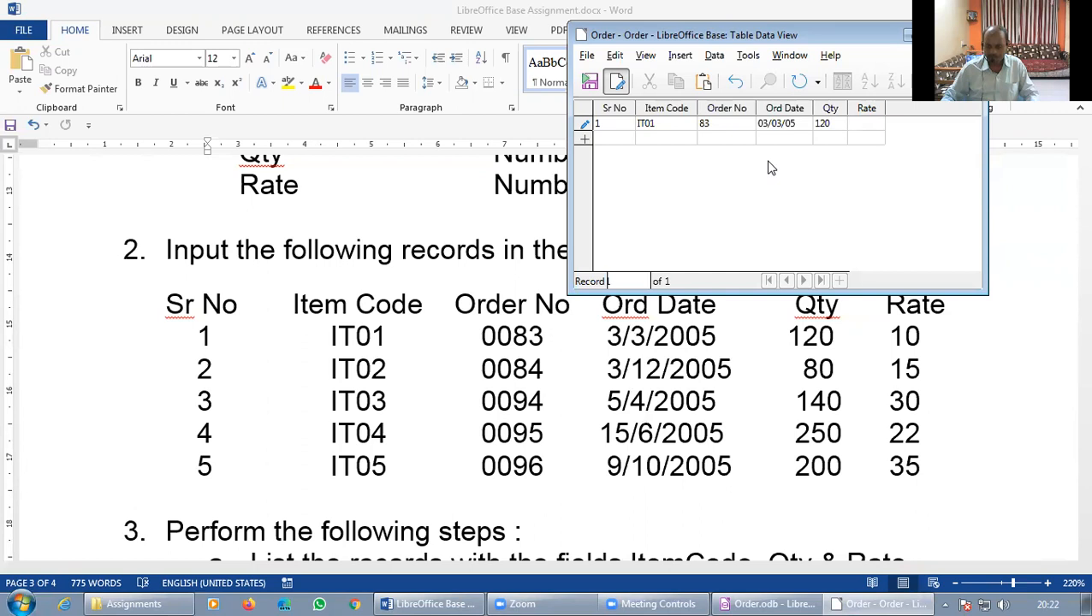
{"action": "key", "text": "Tab"}
{"action": "type", "text": "10"}
{"action": "key", "text": "Tab"}
Start the second record with Sr No 2, Item Code IT02 and its order number from the assignment
{"action": "type", "text": "2"}
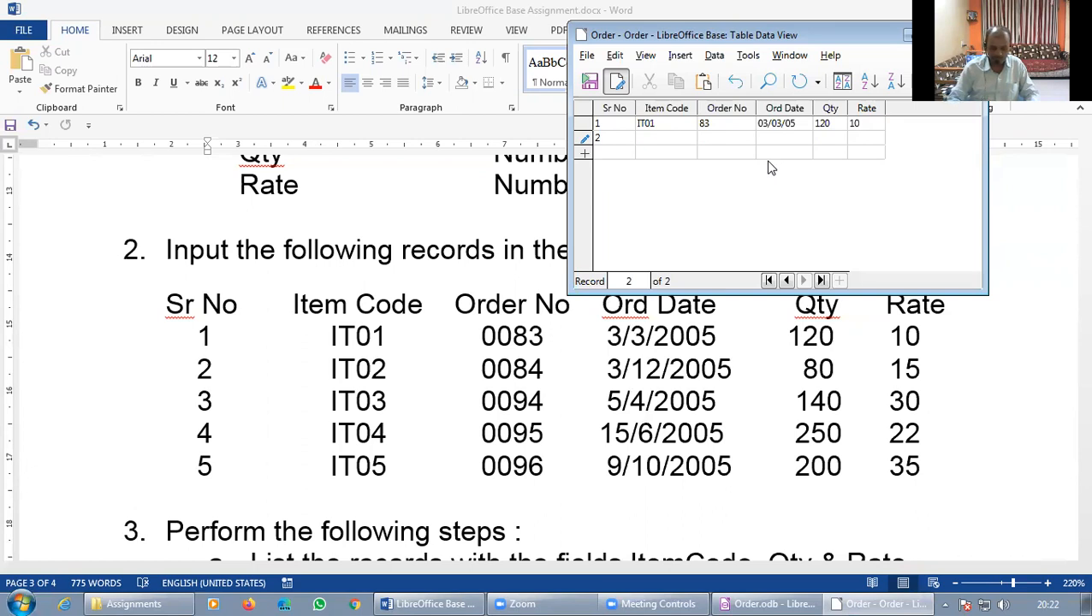
{"action": "key", "text": "Tab"}
{"action": "type", "text": "IT02"}
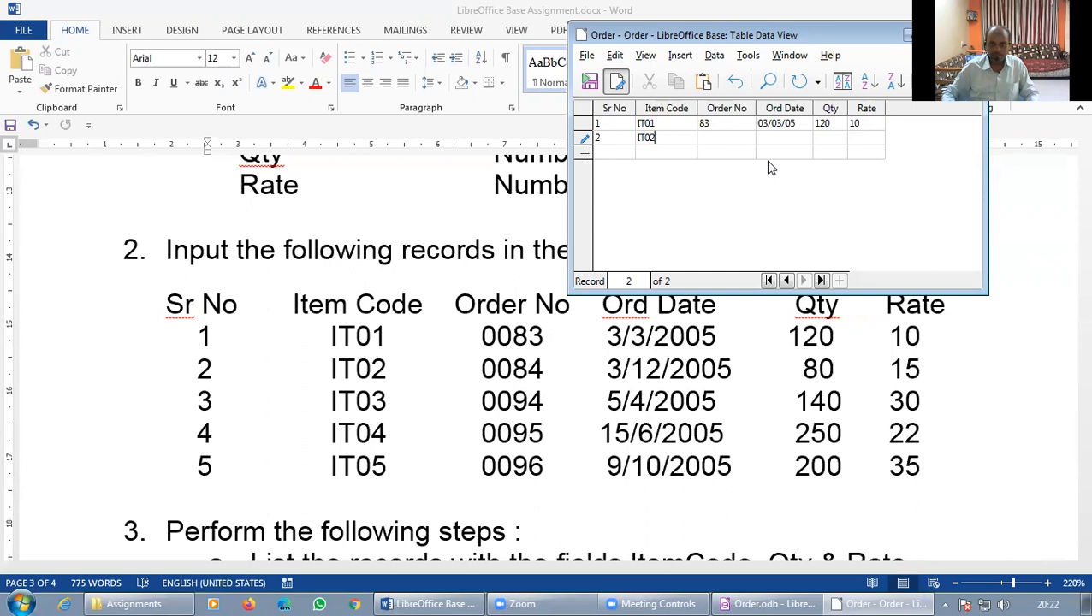
{"action": "key", "text": "Tab"}
{"action": "type", "text": "00"}
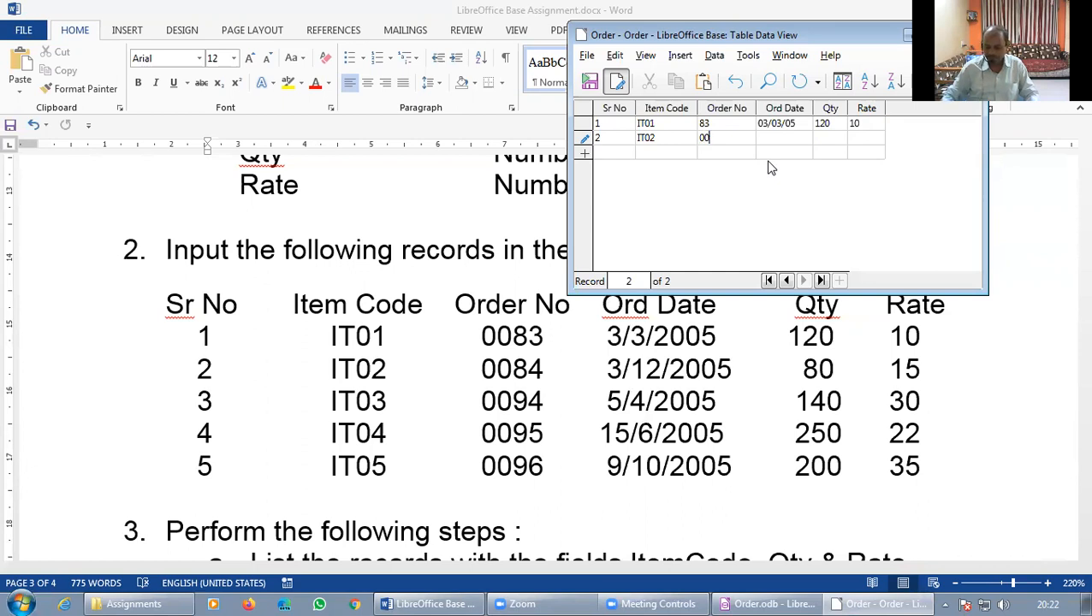
{"action": "type", "text": "84"}
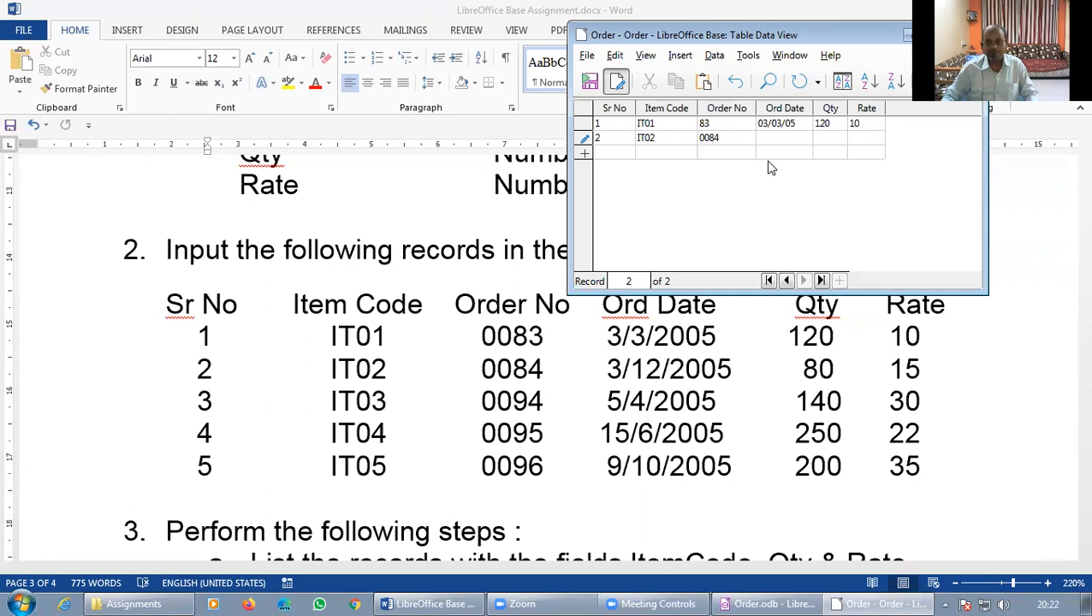
{"action": "key", "text": "Tab"}
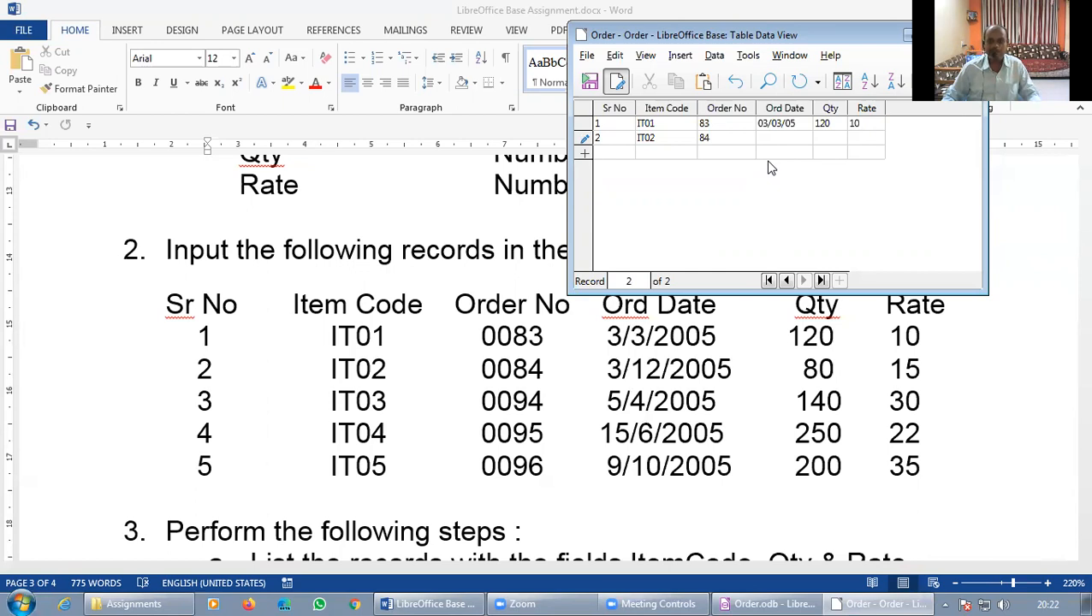
Complete the second record with Ord Date 03/12/2005, Qty 80 and Rate 15
{"action": "type", "text": "0"}
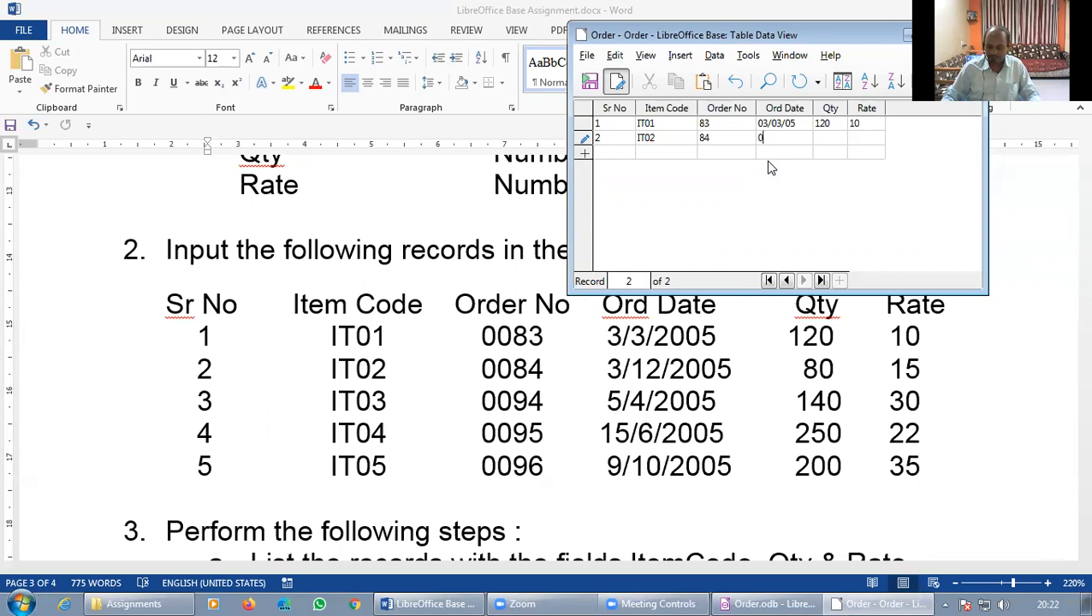
{"action": "type", "text": "3/12/2005"}
{"action": "key", "text": "Tab"}
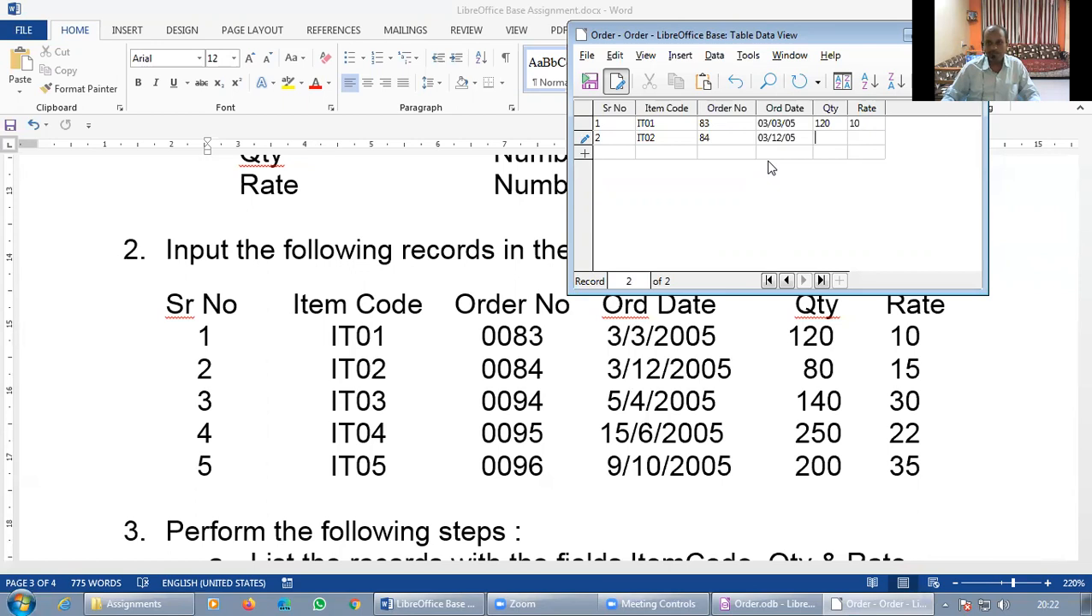
{"action": "type", "text": "80"}
{"action": "key", "text": "Tab"}
{"action": "type", "text": "15"}
{"action": "key", "text": "Tab"}
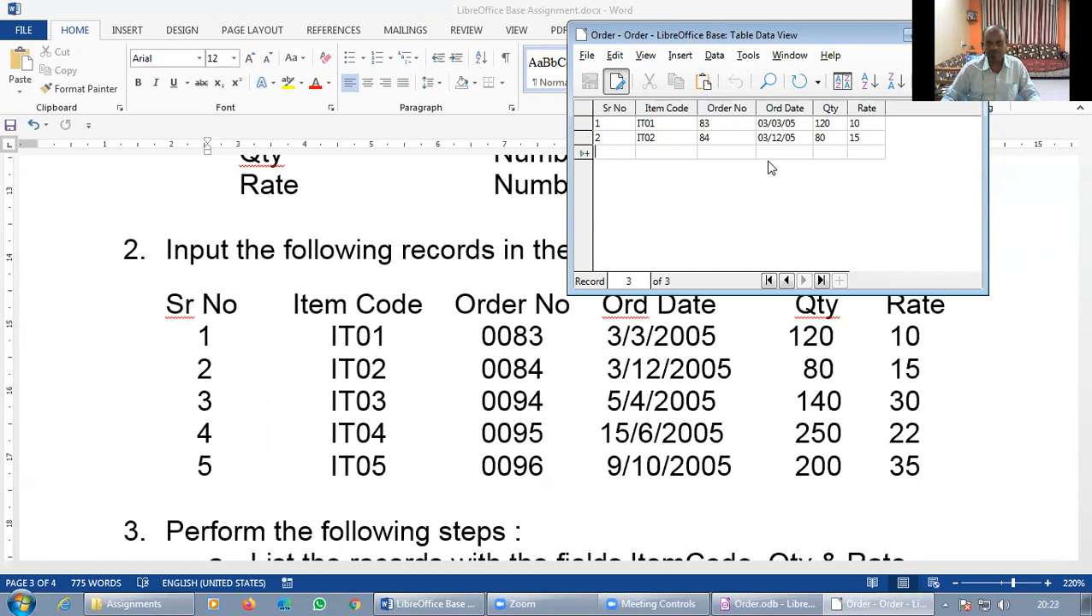
Start the third record with Sr No 3, Item Code IT03 and its order number from the assignment
{"action": "type", "text": "3"}
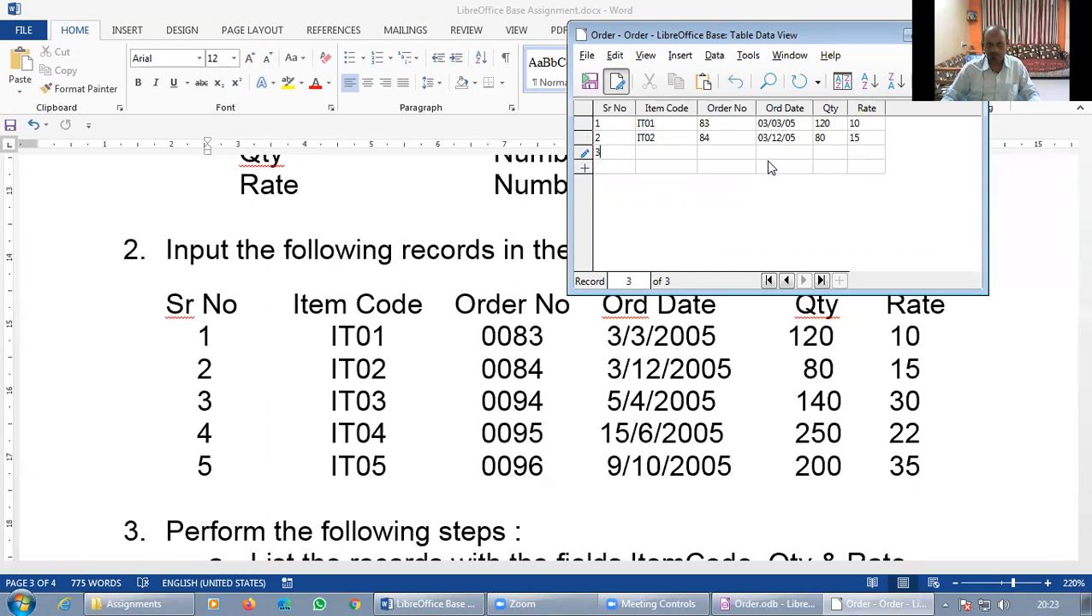
{"action": "key", "text": "Tab"}
{"action": "type", "text": "IT03"}
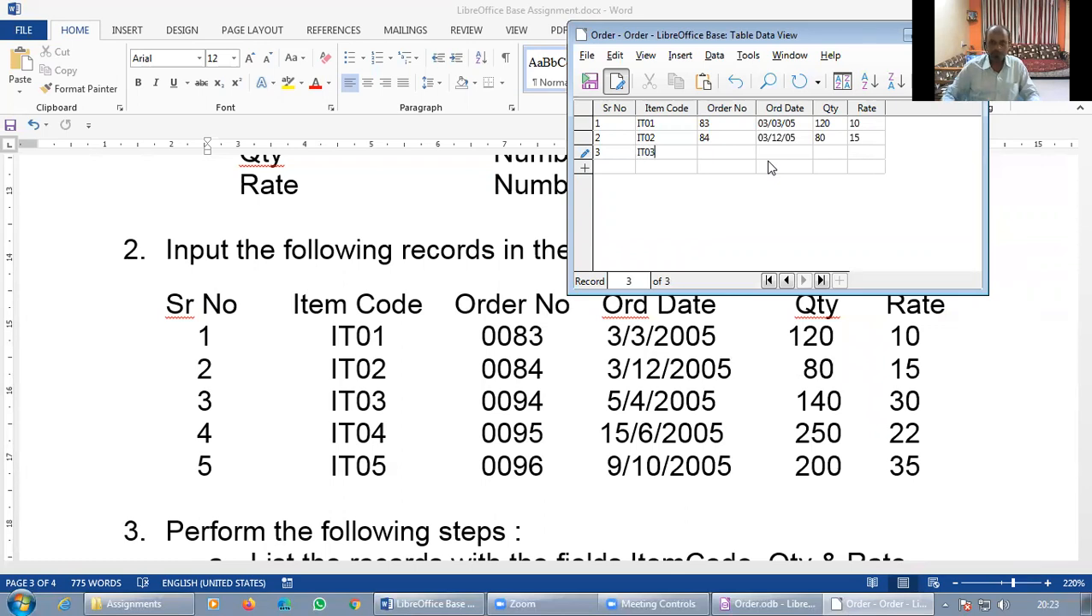
{"action": "key", "text": "Tab"}
{"action": "type", "text": "0"}
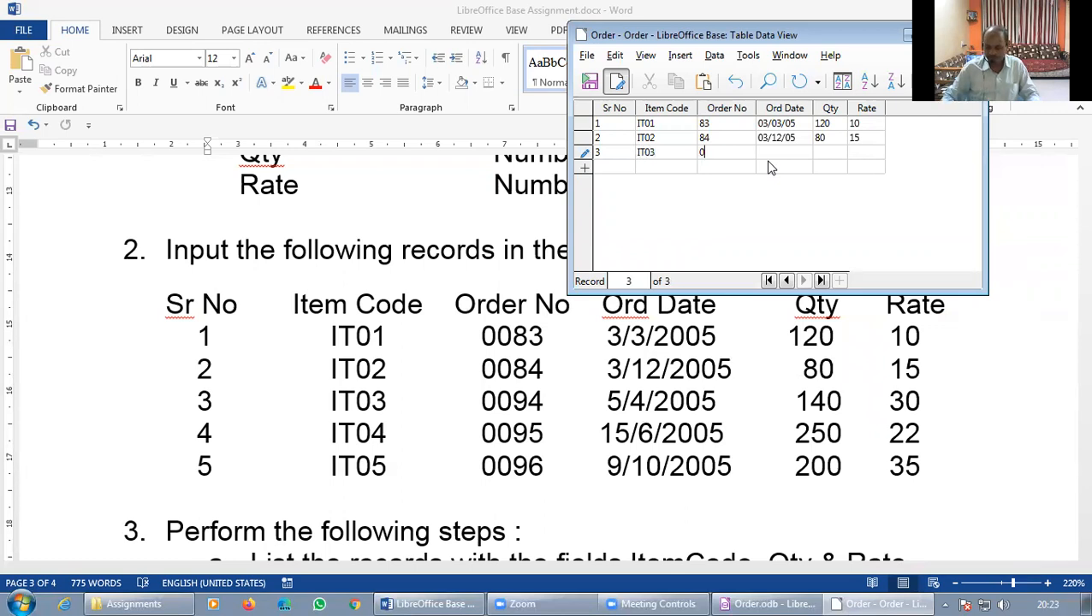
{"action": "type", "text": "094"}
{"action": "key", "text": "Tab"}
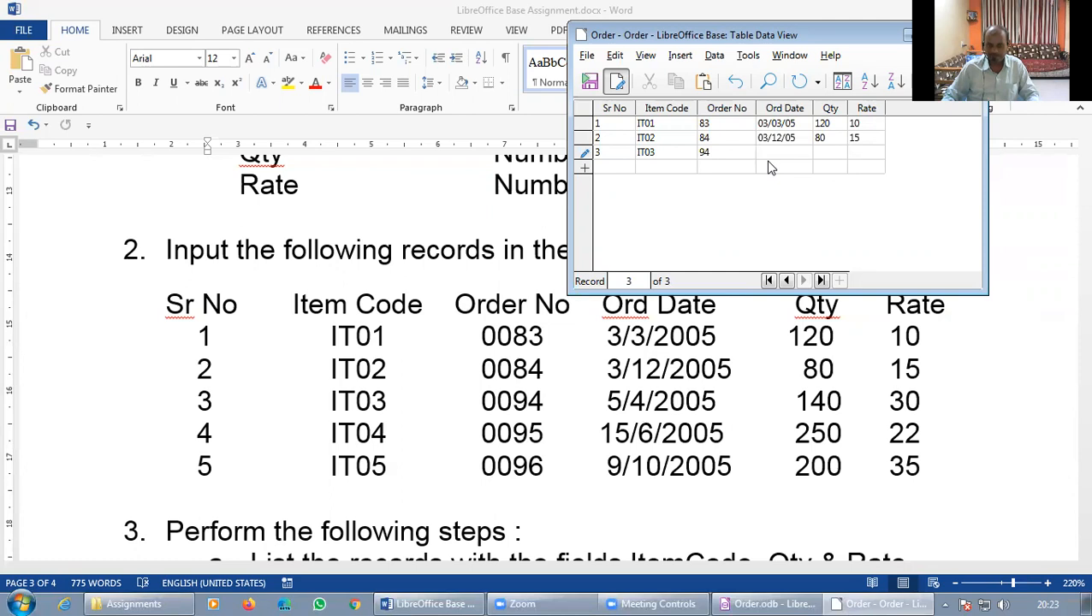
Complete the third record with Ord Date 05/04/2005, Qty 140 and Rate 30
{"action": "type", "text": "05/04/2005"}
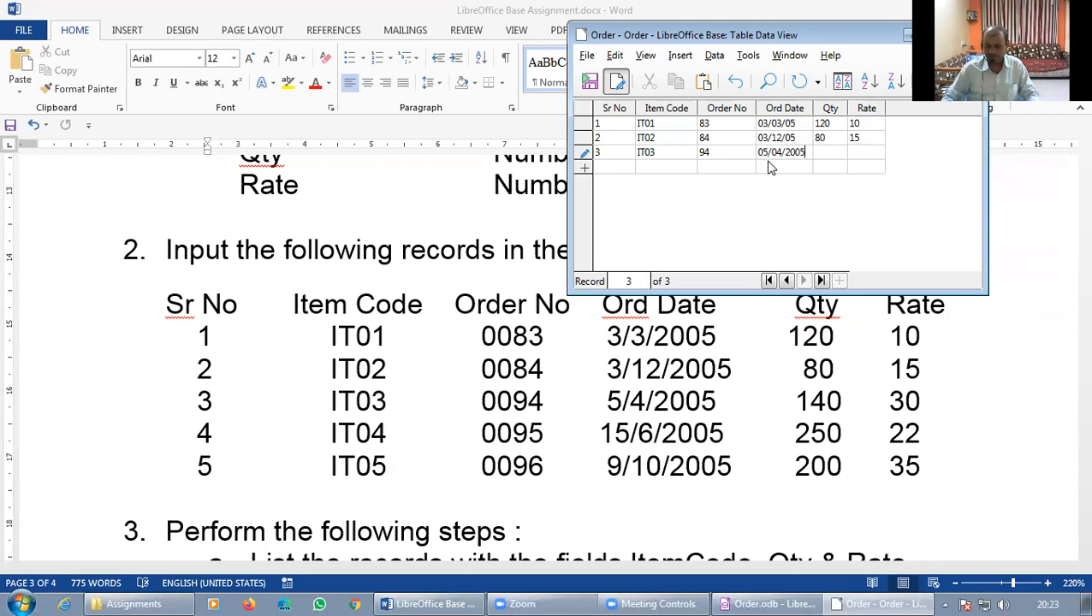
{"action": "key", "text": "Tab"}
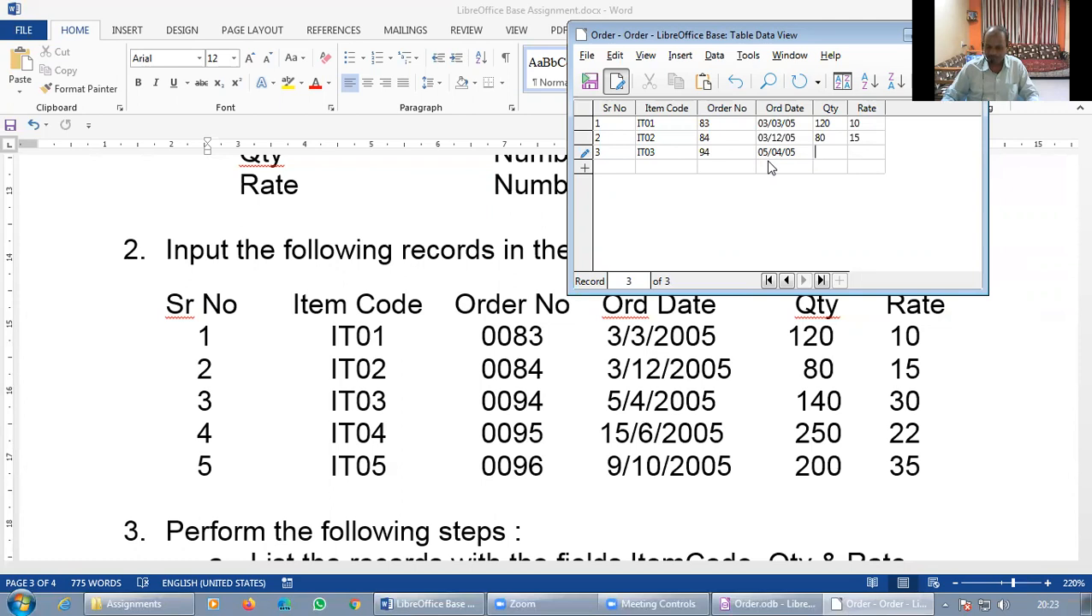
{"action": "type", "text": "140"}
{"action": "key", "text": "Tab"}
{"action": "type", "text": "30"}
{"action": "key", "text": "Tab"}
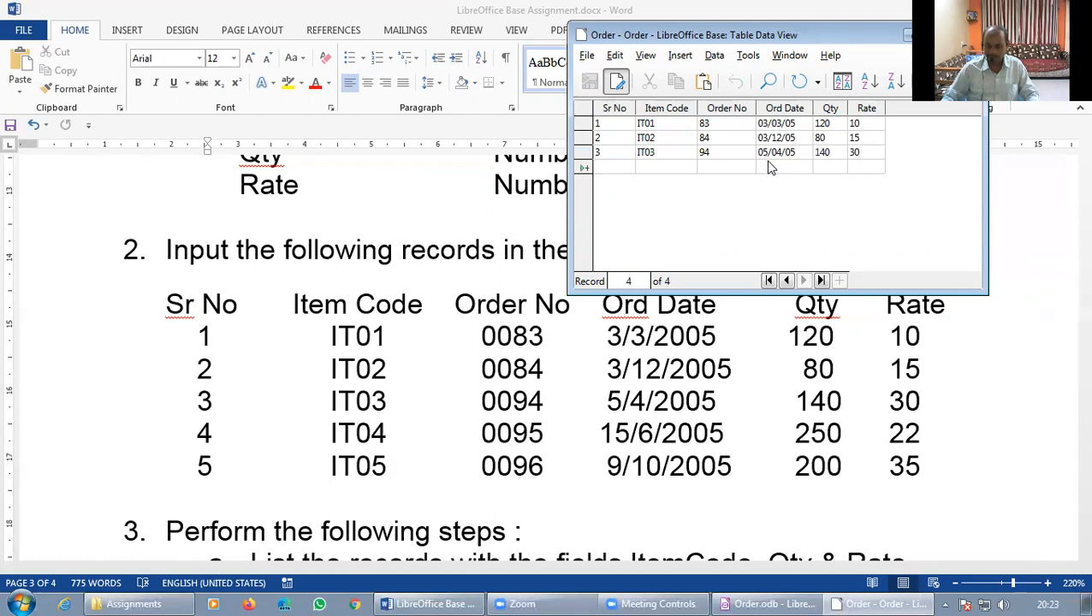
Start the fourth record with Sr No 4, Item Code IT04 and its order number from the assignment
{"action": "type", "text": "4"}
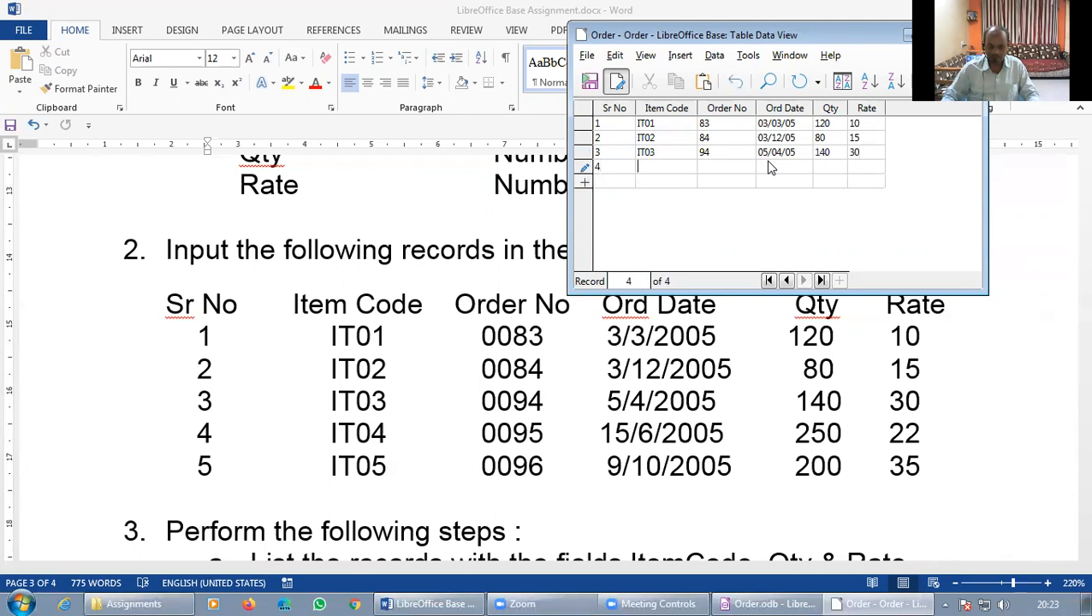
{"action": "key", "text": "Tab"}
{"action": "type", "text": "IT0"}
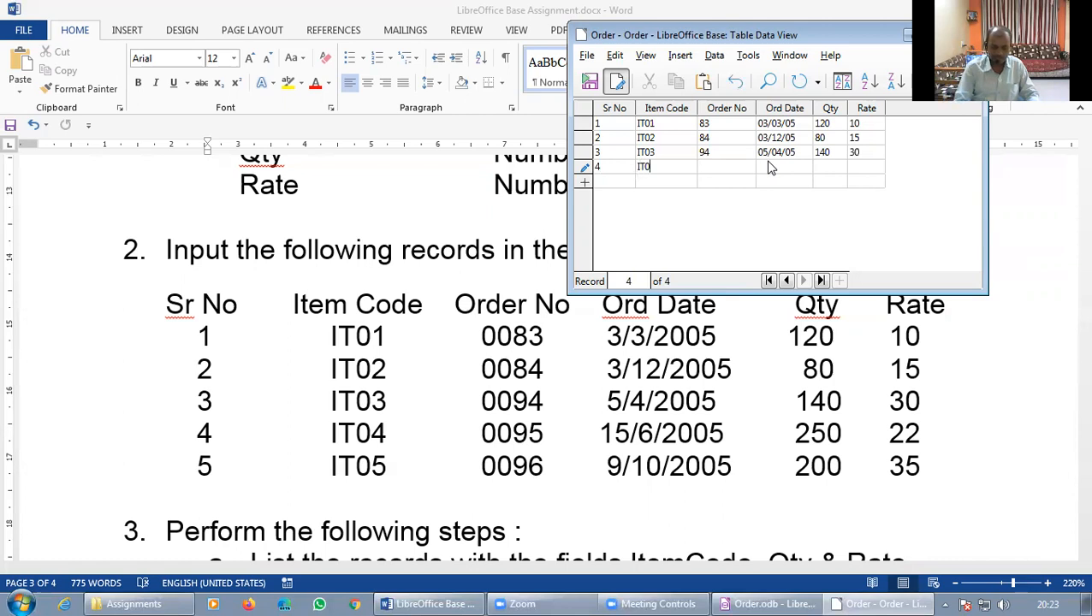
{"action": "type", "text": "4"}
{"action": "key", "text": "Tab"}
{"action": "type", "text": "0095"}
{"action": "key", "text": "Tab"}
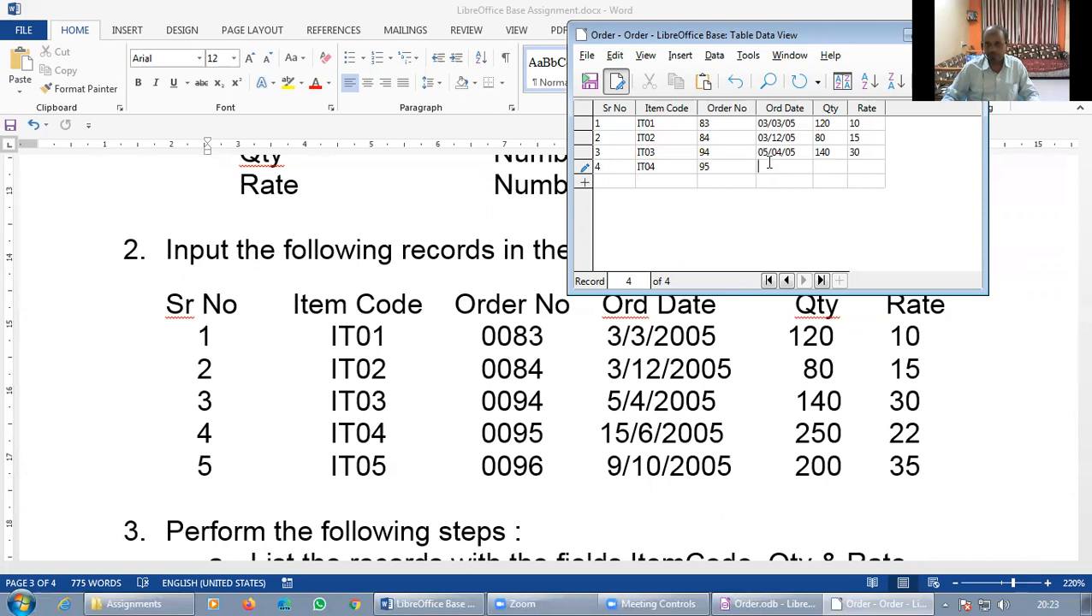
Complete the fourth record with Ord Date 15/06/2005, Qty 250 and Rate 22
{"action": "type", "text": "15/06/2005"}
{"action": "key", "text": "Tab"}
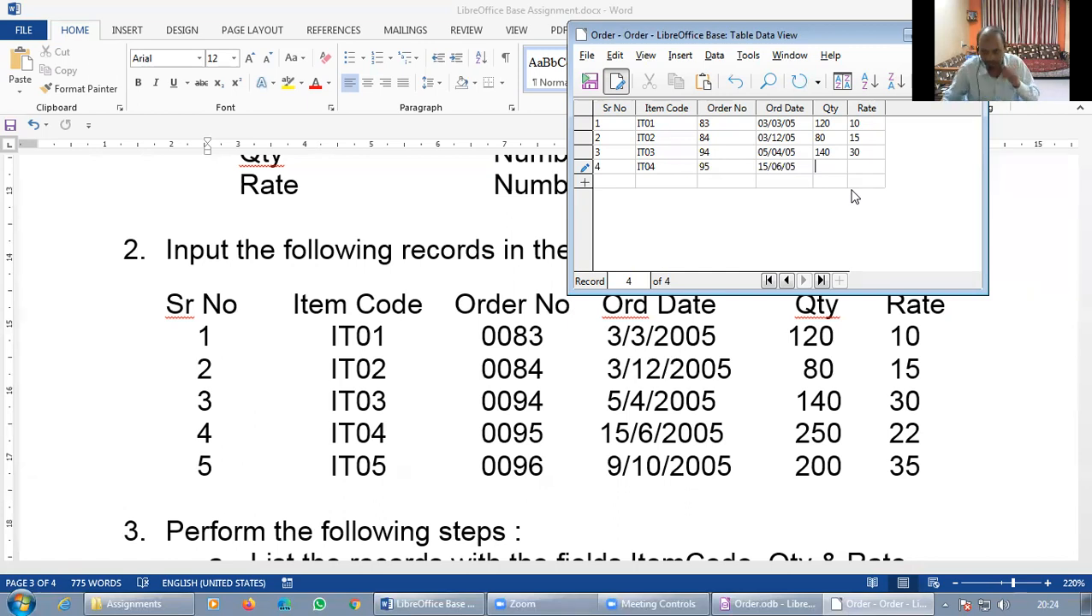
{"action": "type", "text": "250"}
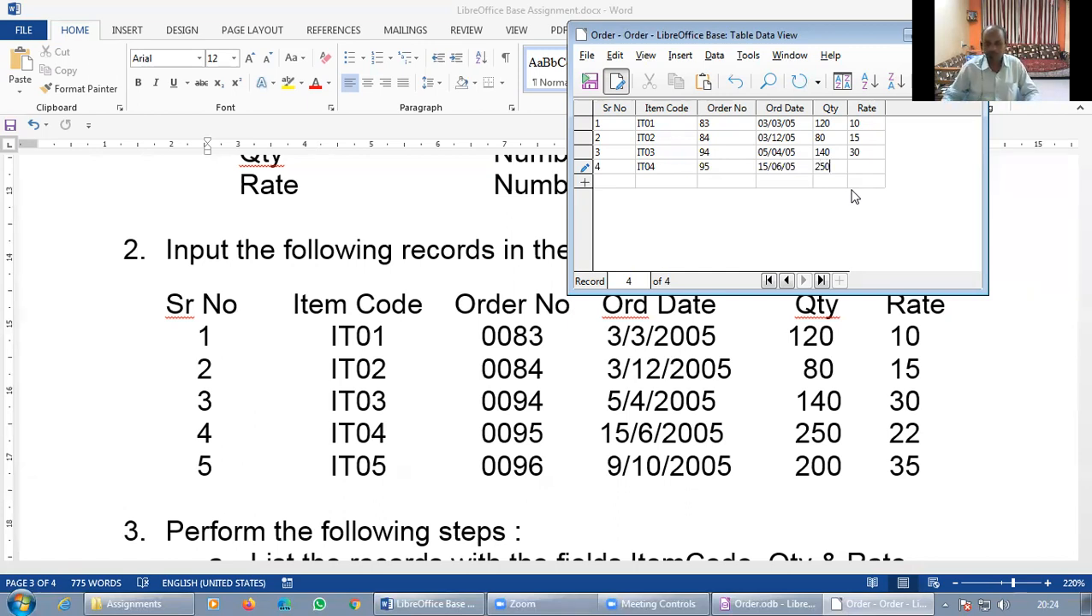
{"action": "type", "text": "22"}
{"action": "key", "text": "Tab"}
Start the fifth record with Sr No 5, Item Code IT05 and its order number from the assignment
{"action": "type", "text": "5"}
{"action": "key", "text": "Tab"}
{"action": "type", "text": "IT05"}
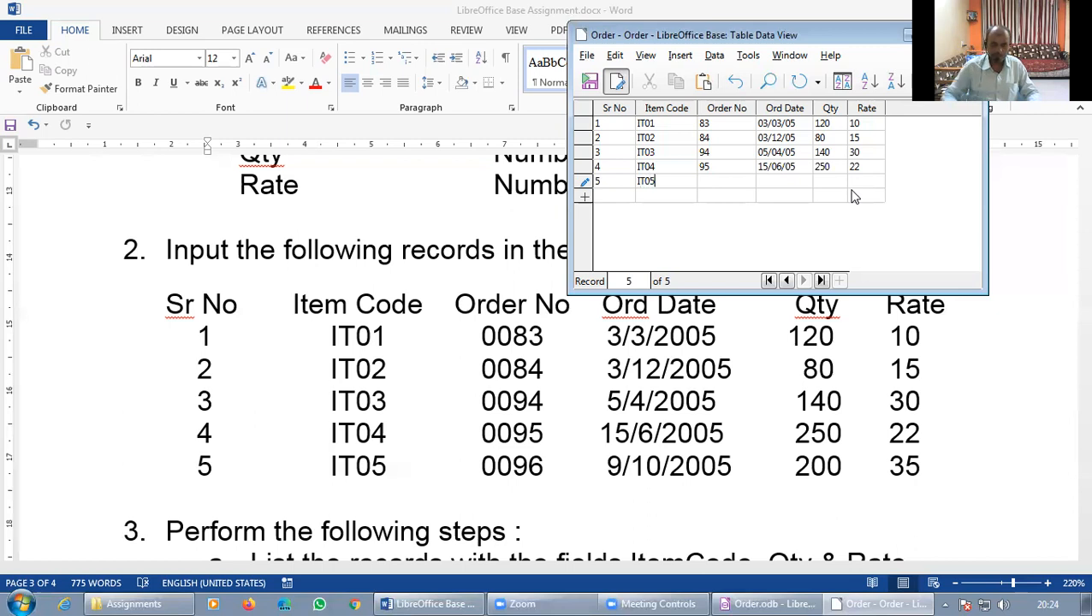
{"action": "key", "text": "Tab"}
{"action": "type", "text": "0096"}
{"action": "key", "text": "Tab"}
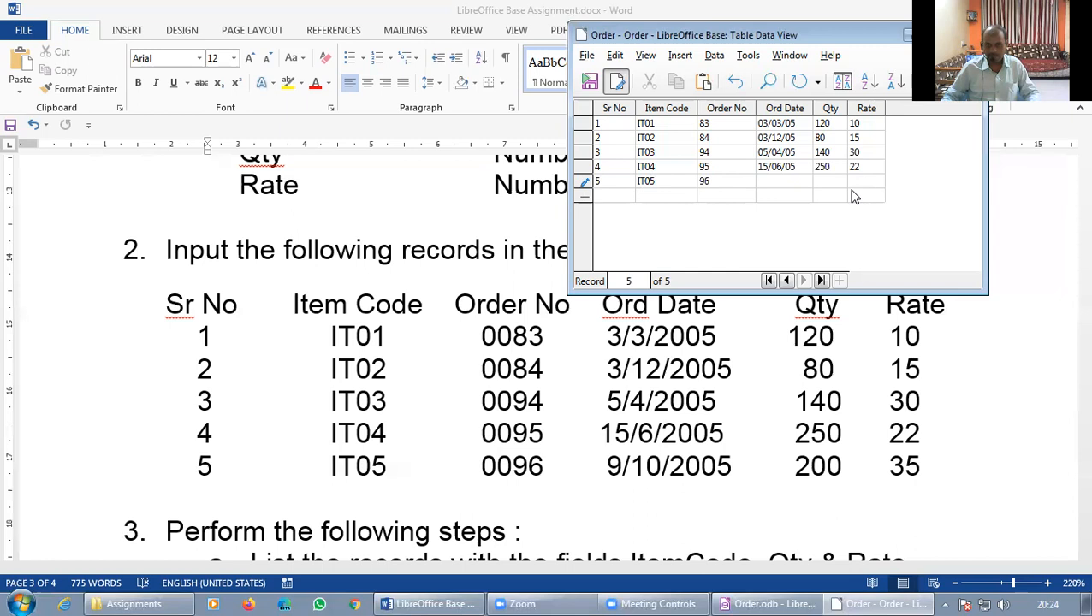
Complete the fifth record with Ord Date 09/10/2005, Qty 200 and Rate 35
{"action": "type", "text": "09/10/"}
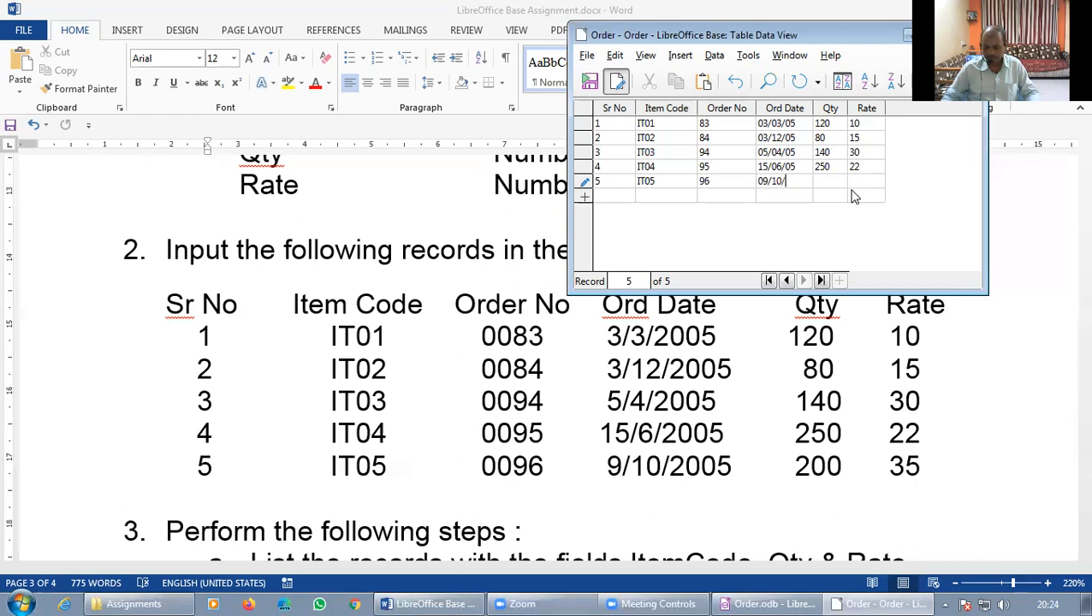
{"action": "type", "text": "2005"}
{"action": "key", "text": "Tab"}
{"action": "type", "text": "5"}
{"action": "key", "text": "Tab"}
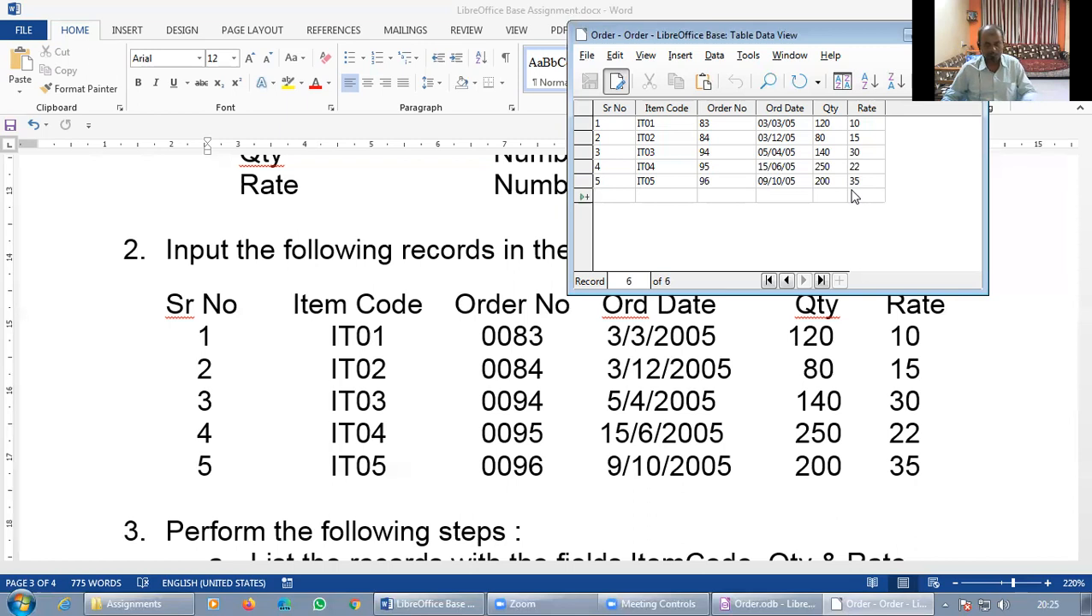
Close the Order table's data view, reopen the table from the database window to check the entered records, and close it again
{"action": "key", "text": "alt+F4"}
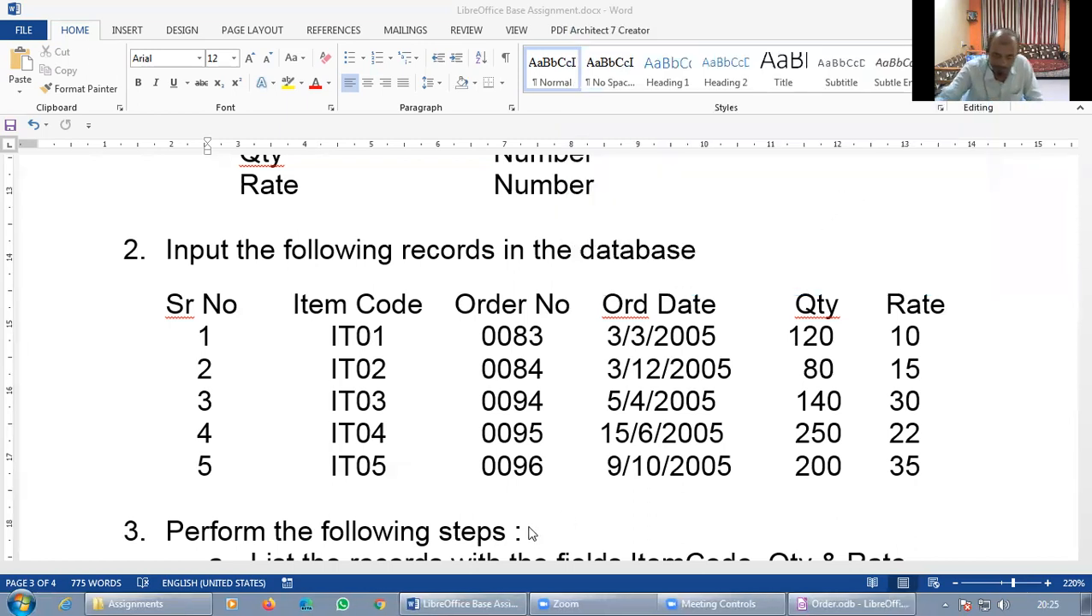
{"action": "left_click", "coordinate": [841, 600]}
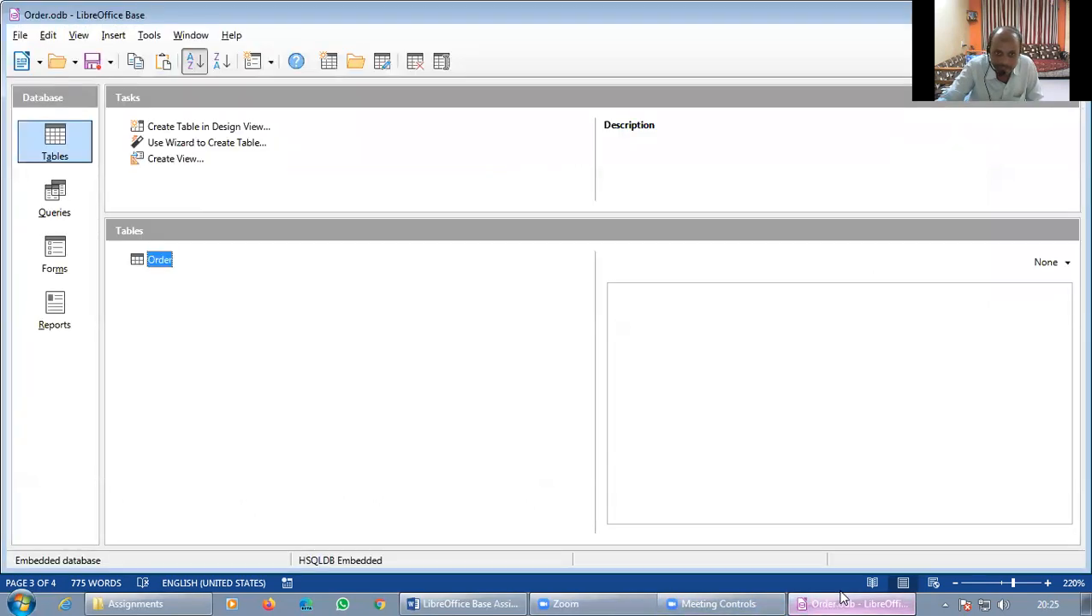
{"action": "double_click", "coordinate": [159, 265]}
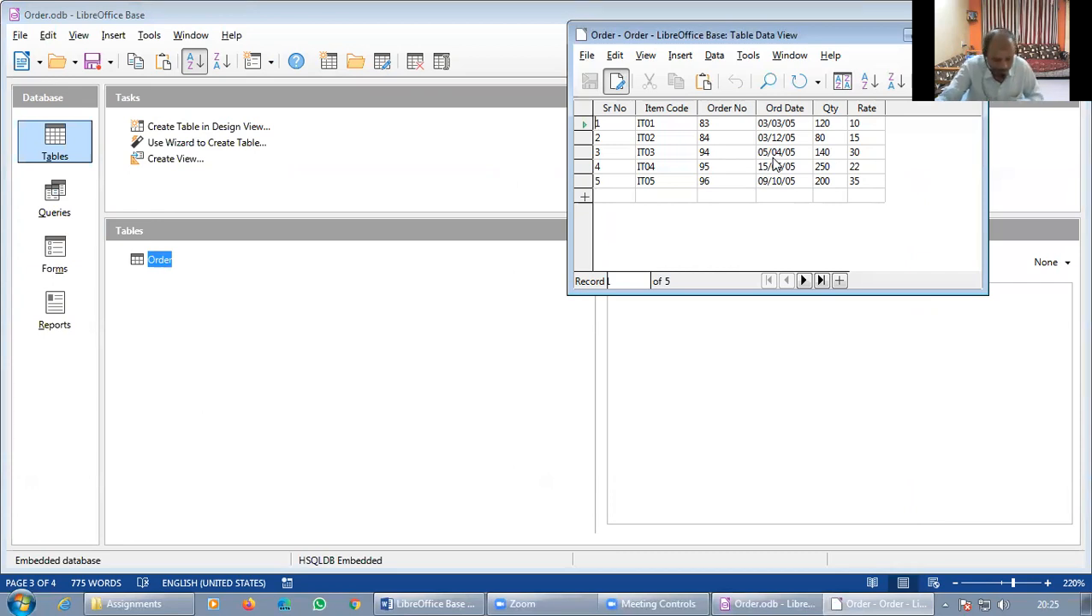
{"action": "key", "text": "ctrl+w"}
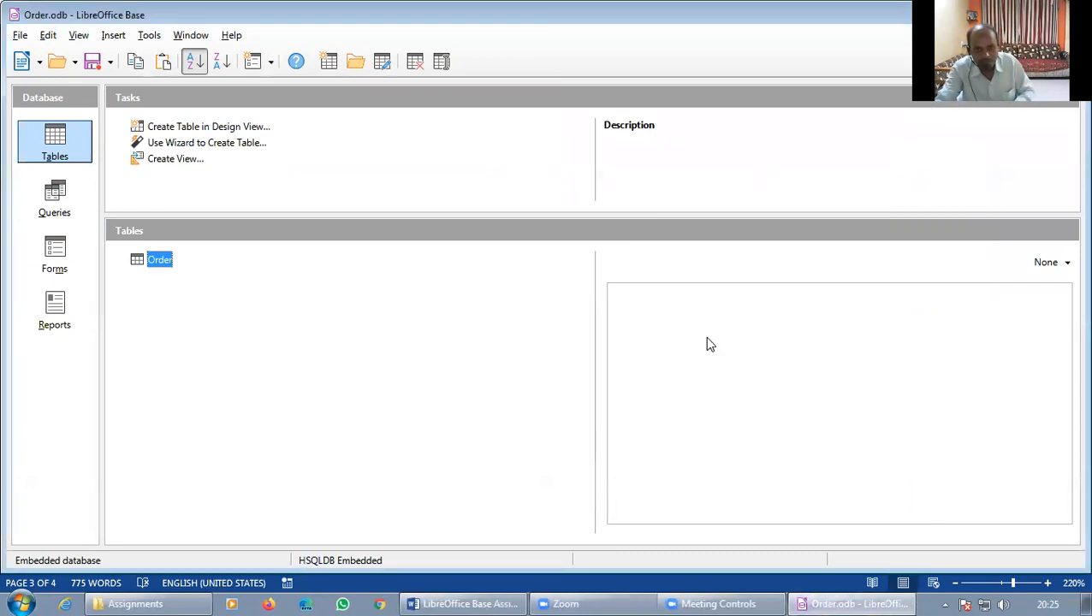
Read step 3 of the Word assignment and start a new design-view query in LibreOffice Base based on the Order table
{"action": "left_click", "coordinate": [516, 604]}
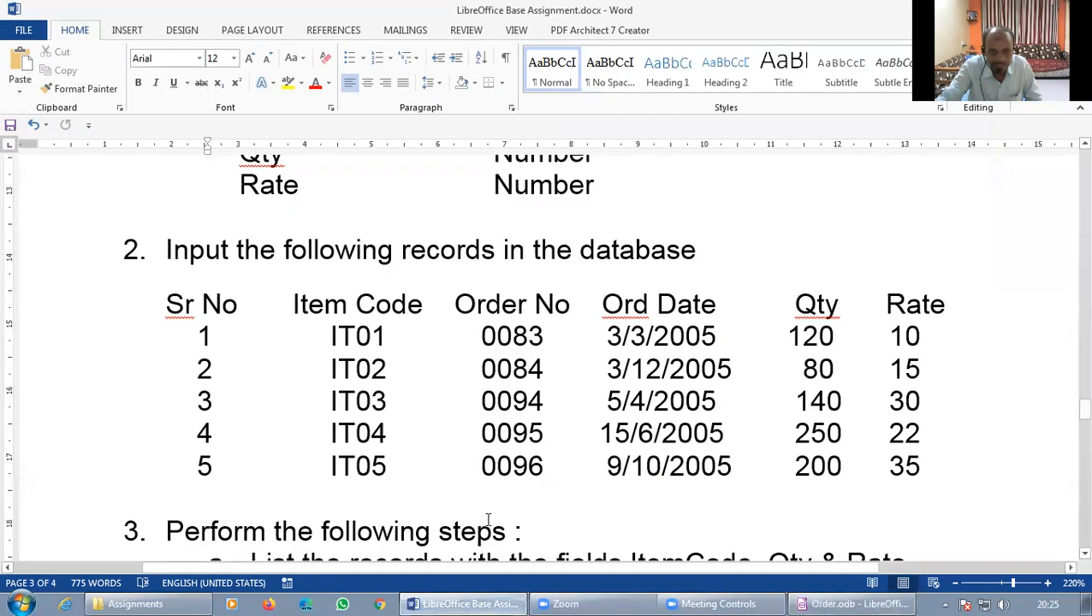
{"action": "scroll", "coordinate": [491, 522], "scroll_direction": "down", "scroll_amount": 3}
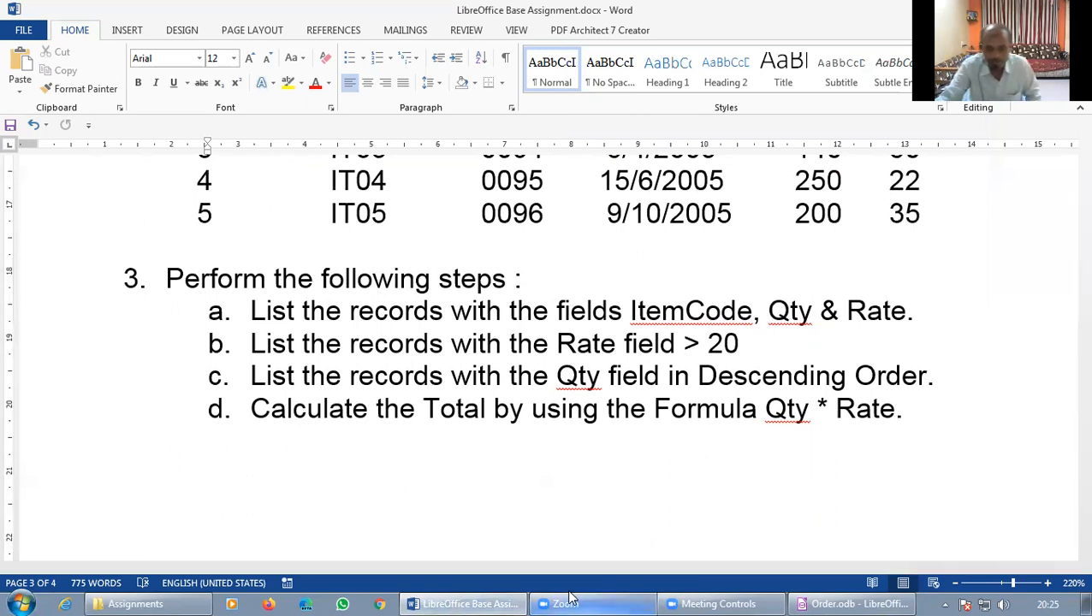
{"action": "left_click", "coordinate": [852, 599]}
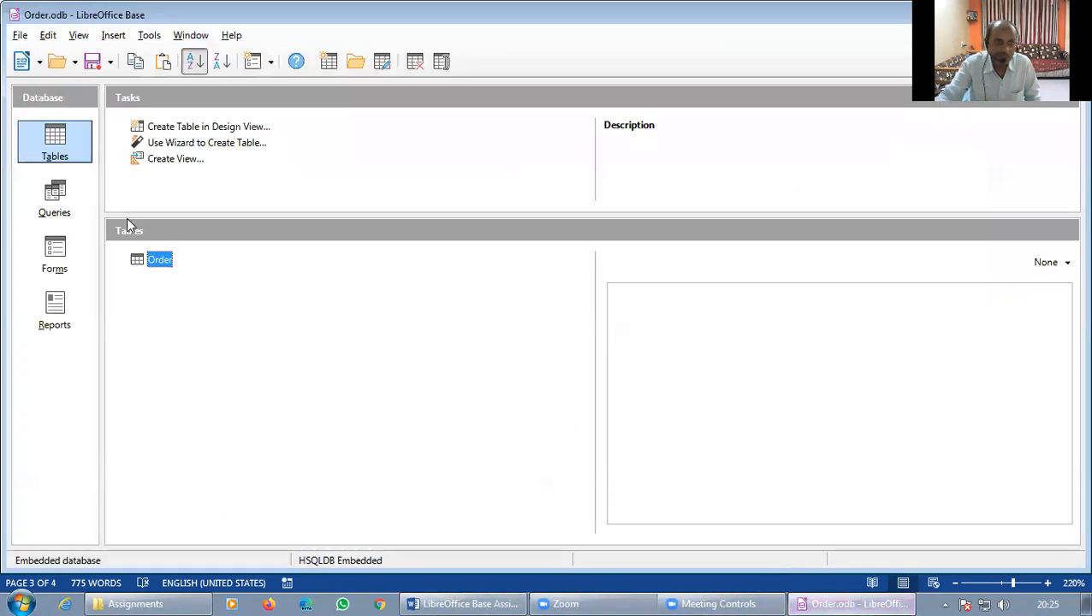
{"action": "left_click", "coordinate": [57, 195]}
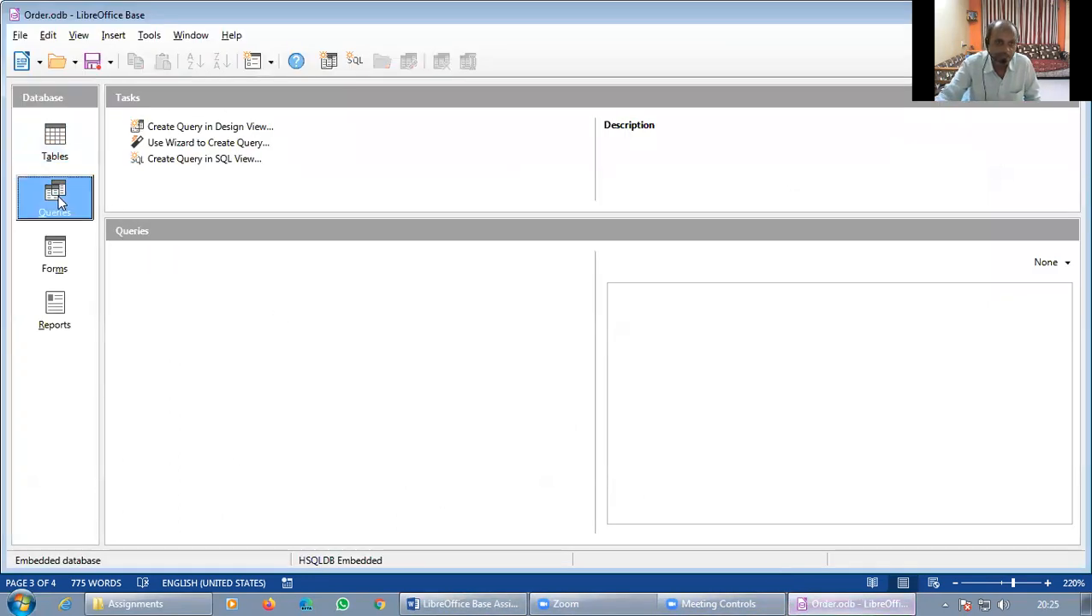
{"action": "left_click", "coordinate": [215, 127]}
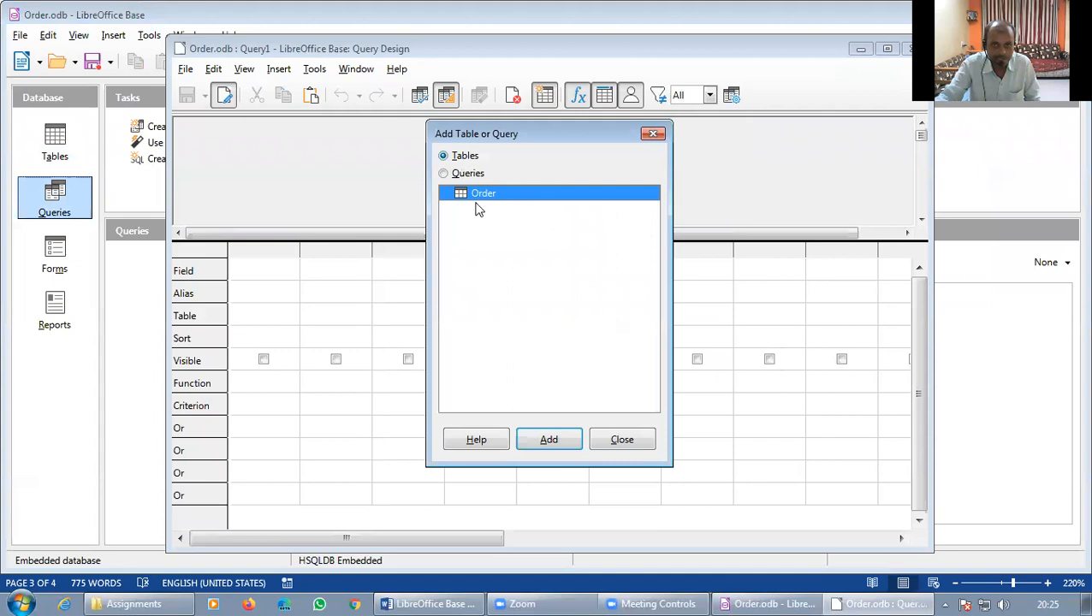
{"action": "left_click", "coordinate": [548, 440]}
{"action": "left_click", "coordinate": [622, 440]}
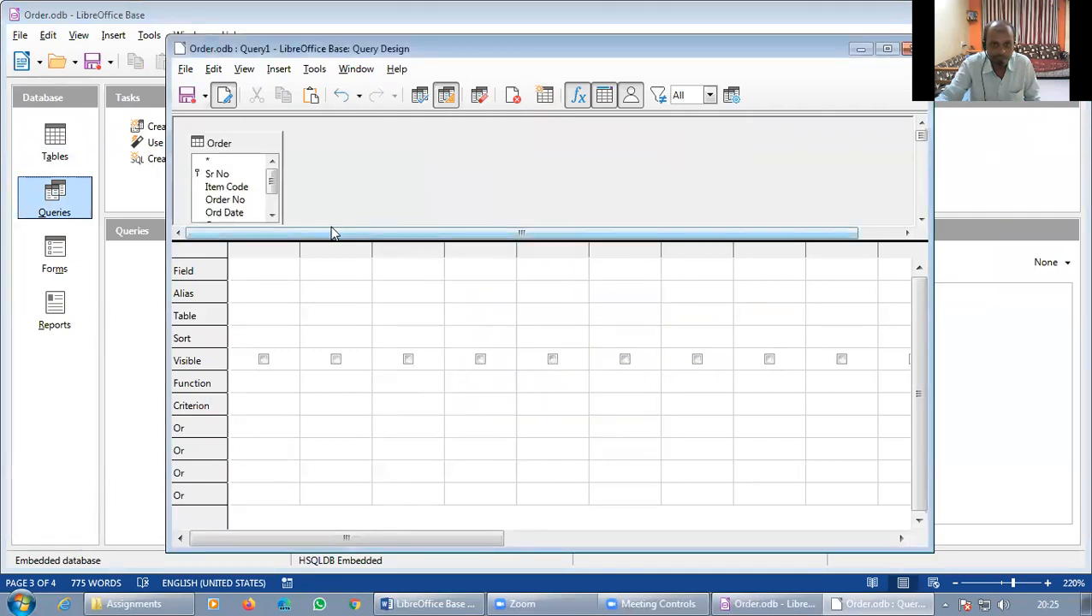
Enlarge the Order field list and add Sr No, Item Code, Order No, Ord Date, Qty and Rate to the query
{"action": "left_click_drag", "start_coordinate": [339, 237], "coordinate": [339, 310]}
{"action": "left_click_drag", "start_coordinate": [247, 226], "coordinate": [248, 264]}
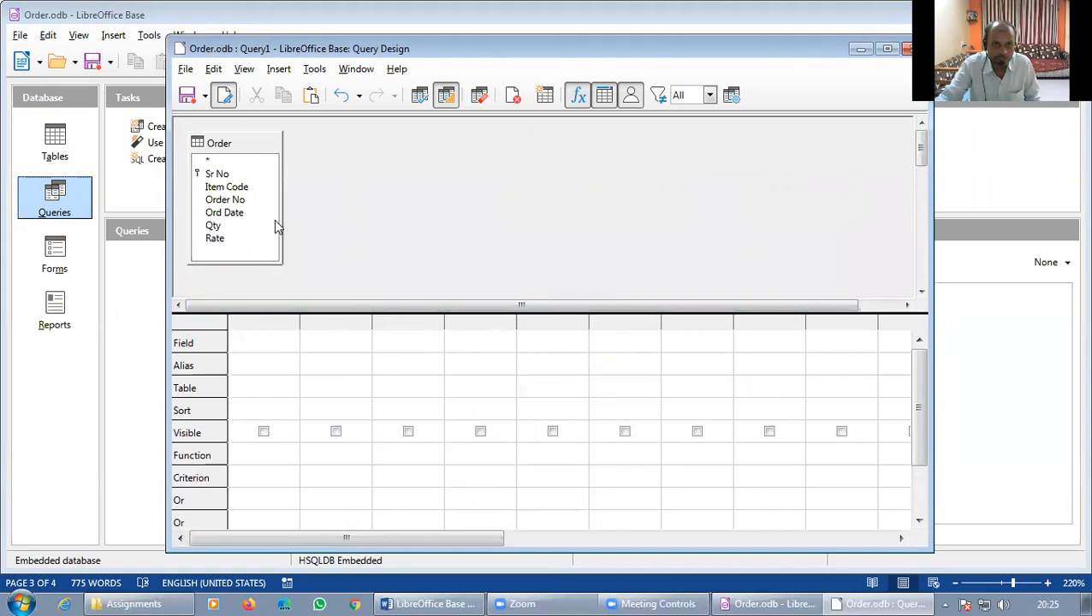
{"action": "double_click", "coordinate": [221, 174]}
{"action": "double_click", "coordinate": [227, 186]}
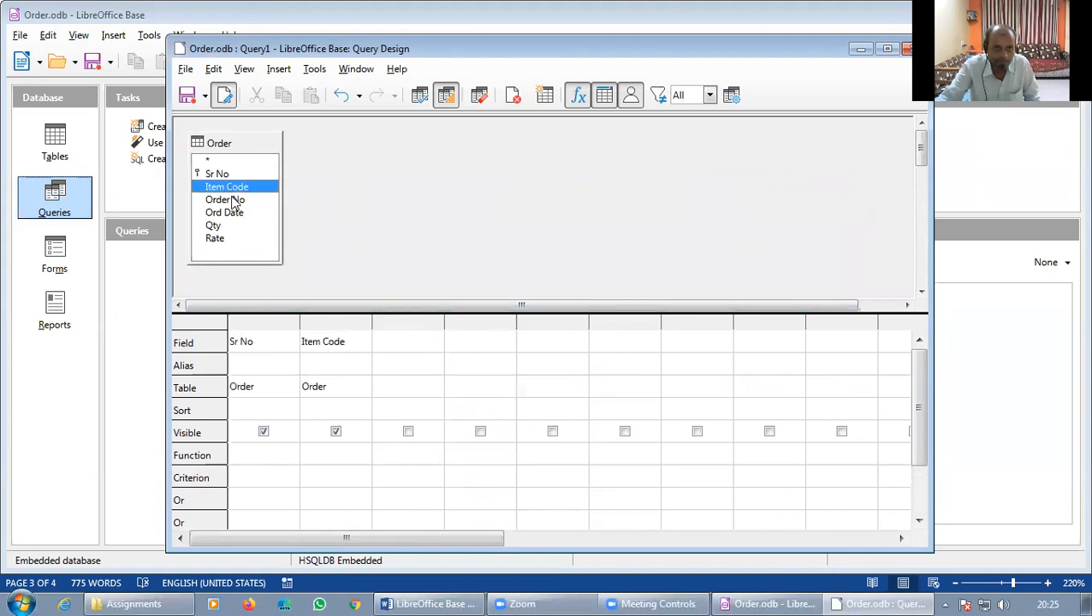
{"action": "double_click", "coordinate": [233, 200]}
{"action": "double_click", "coordinate": [236, 214]}
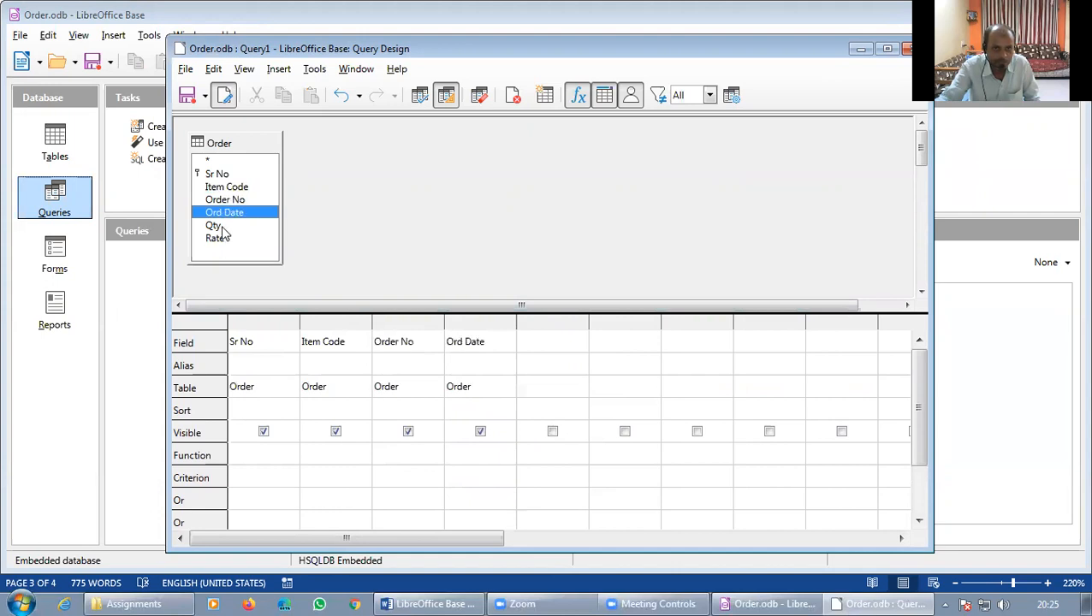
{"action": "left_click", "coordinate": [220, 227]}
{"action": "left_click", "coordinate": [219, 227]}
{"action": "double_click", "coordinate": [227, 238]}
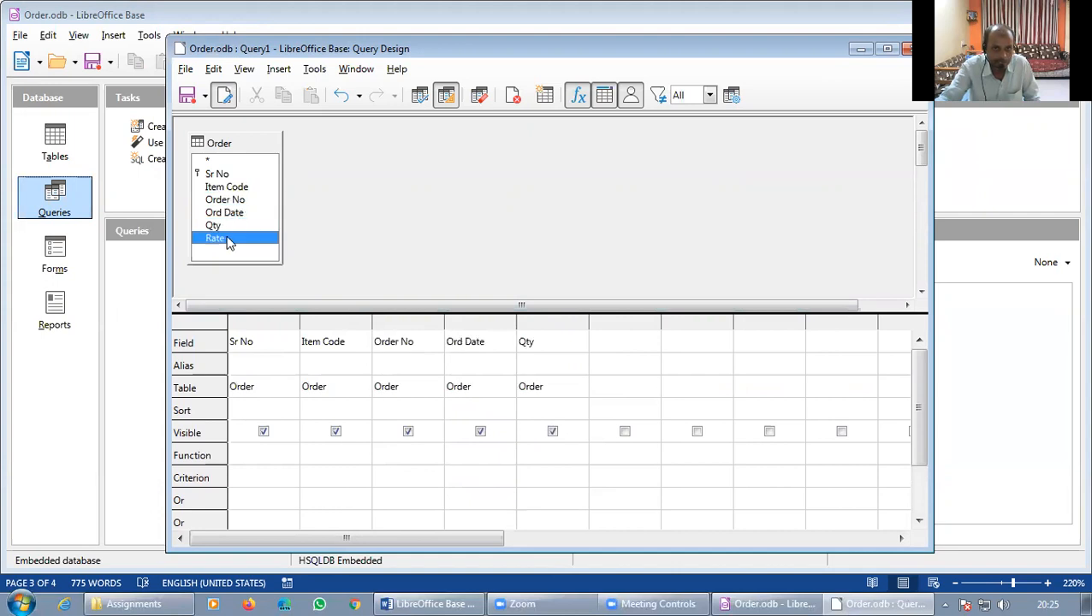
Following assignment step 3a, hide the Sr No, Order No and Ord Date fields so the query outputs only Item Code, Qty and Rate
{"action": "left_click", "coordinate": [426, 604]}
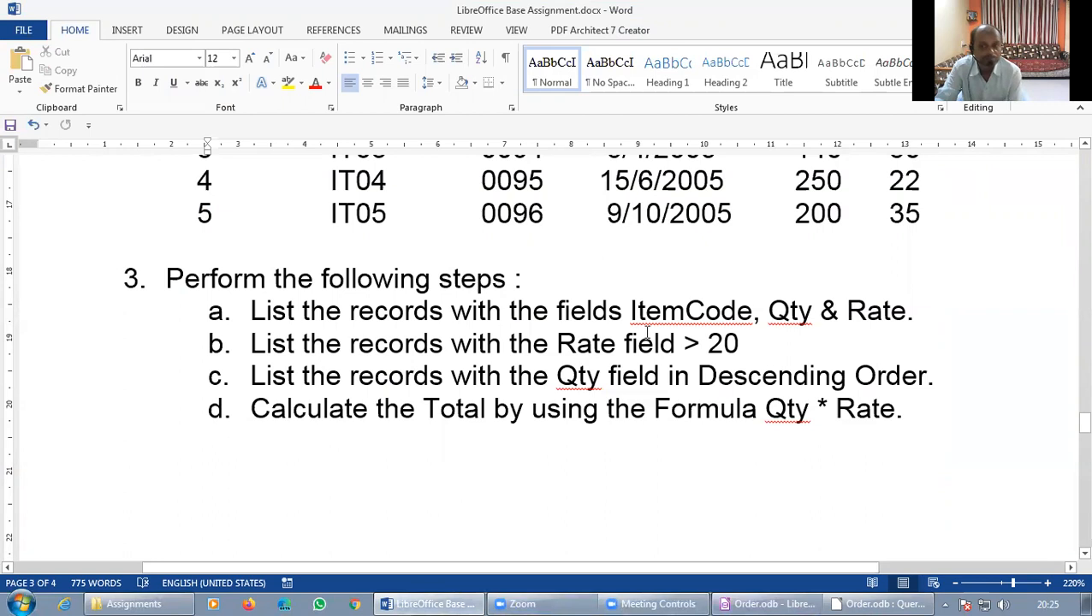
{"action": "left_click", "coordinate": [895, 599]}
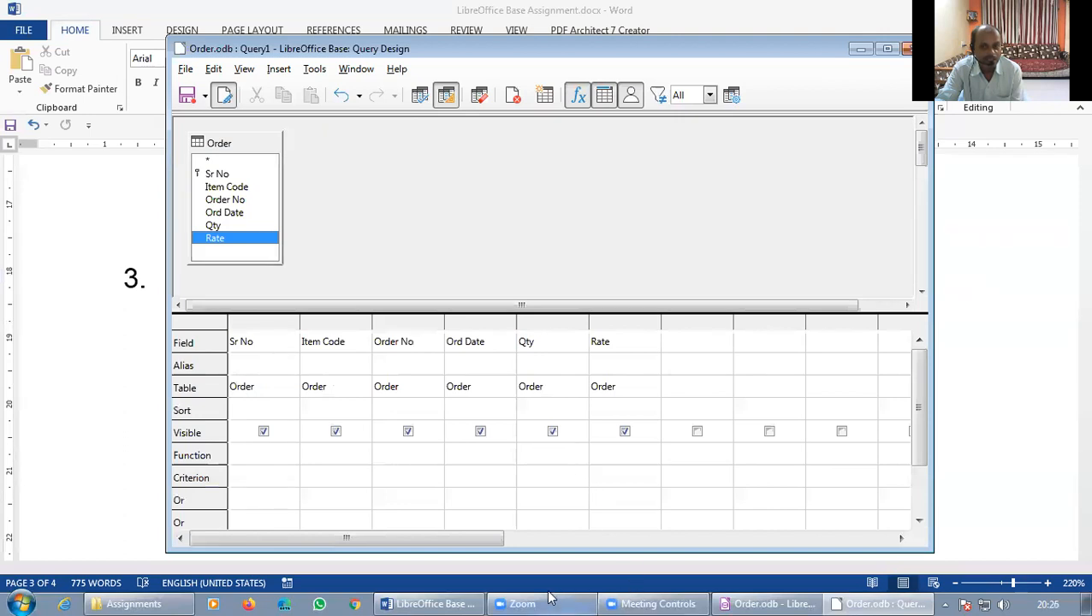
{"action": "left_click", "coordinate": [452, 600]}
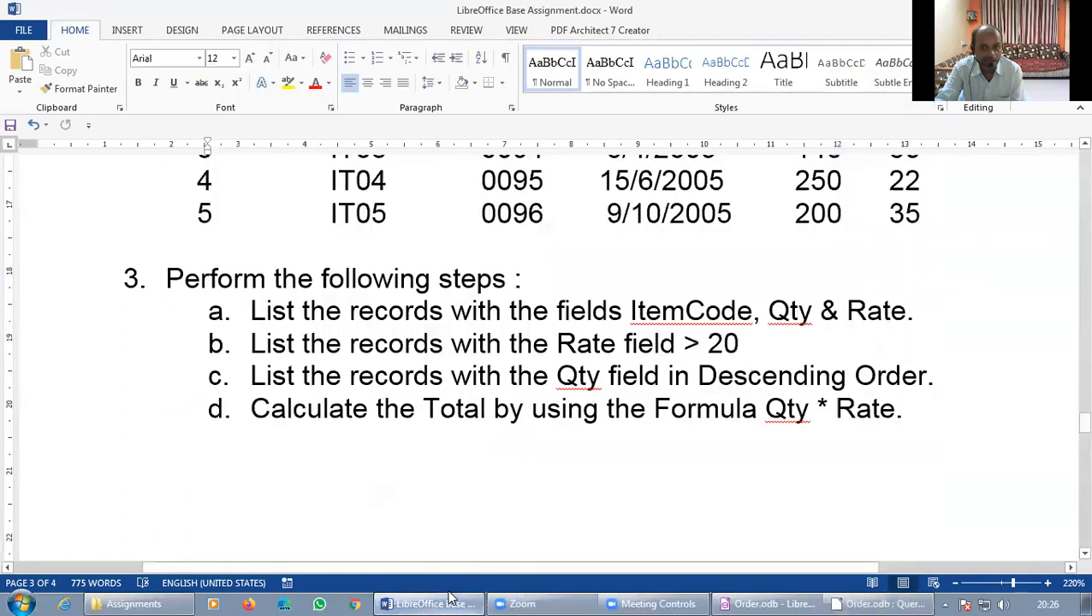
{"action": "left_click", "coordinate": [452, 600]}
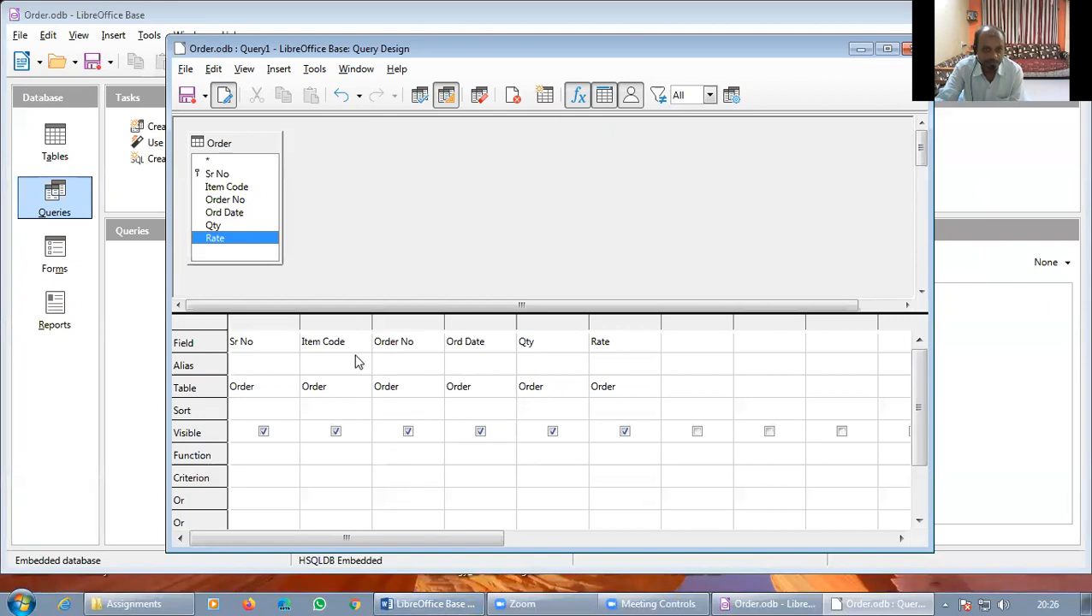
{"action": "left_click", "coordinate": [264, 433]}
{"action": "left_click", "coordinate": [481, 432]}
{"action": "left_click", "coordinate": [409, 433]}
{"action": "left_click", "coordinate": [410, 434]}
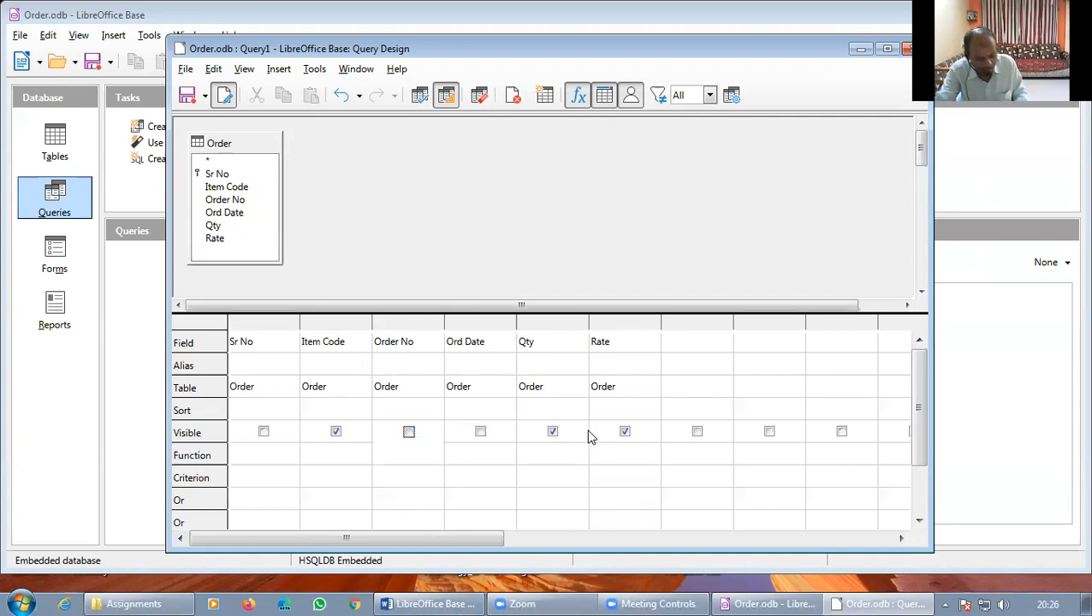
Save the query under the name "Item Code, qty, rate"
{"action": "key", "text": "ctrl+s"}
{"action": "left_click_drag", "start_coordinate": [542, 284], "coordinate": [434, 276]}
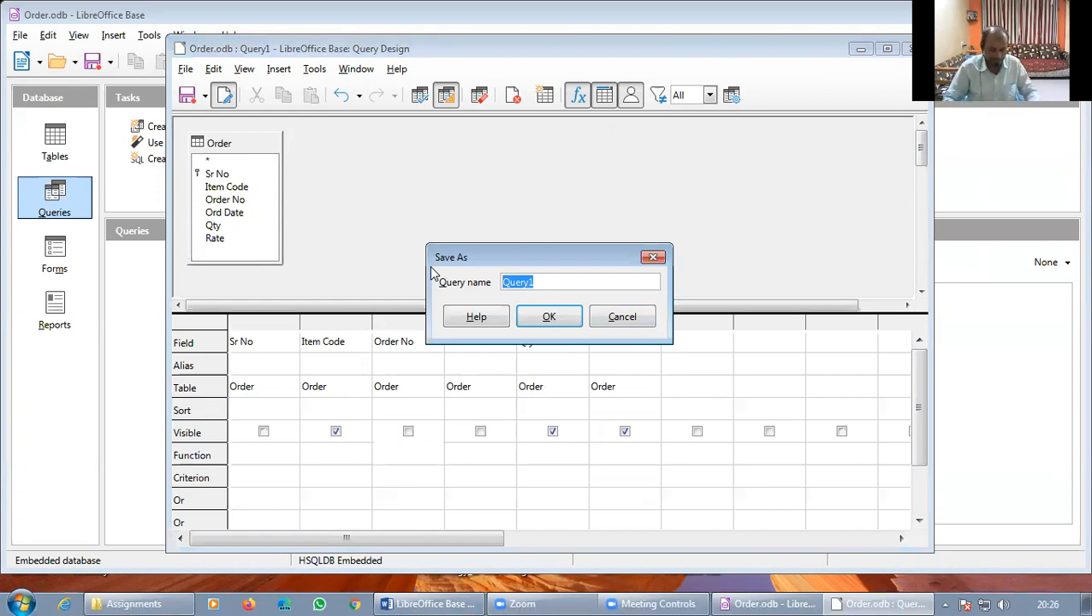
{"action": "type", "text": "Item Code, qty,"}
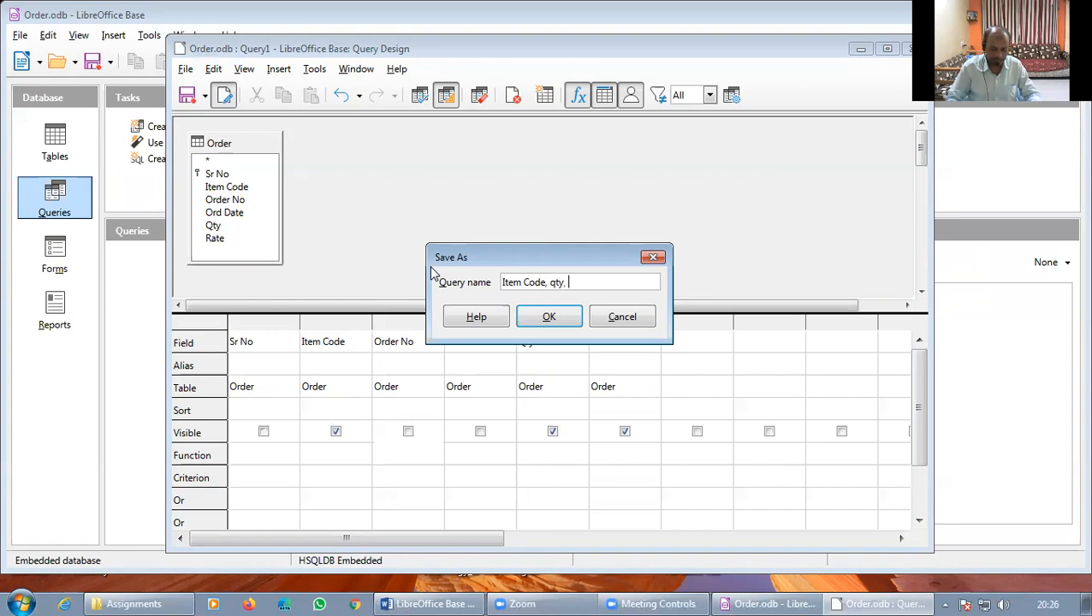
{"action": "type", "text": "te"}
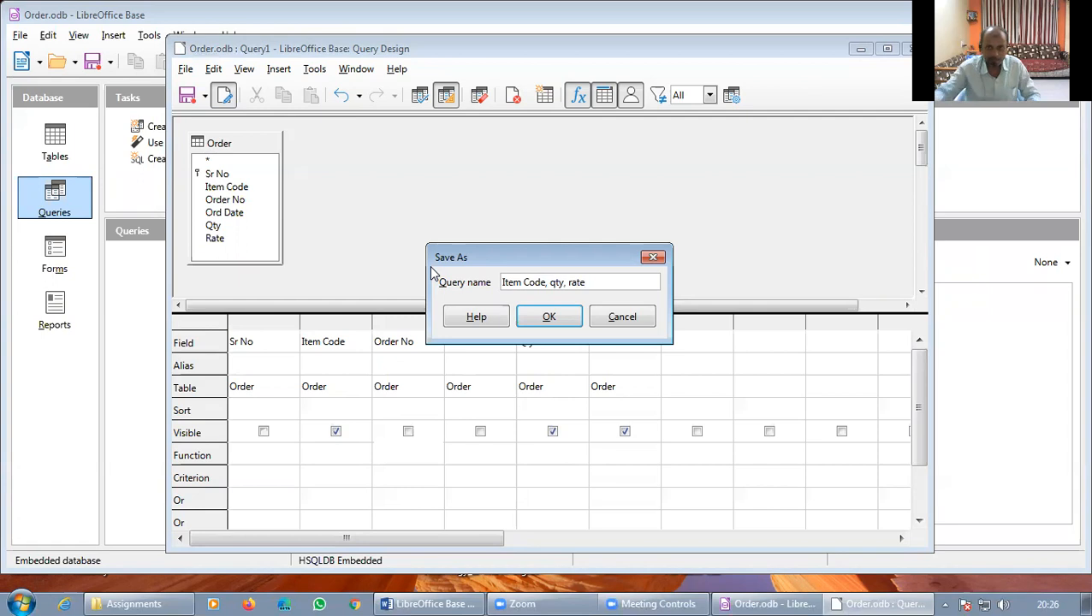
{"action": "left_click", "coordinate": [548, 315]}
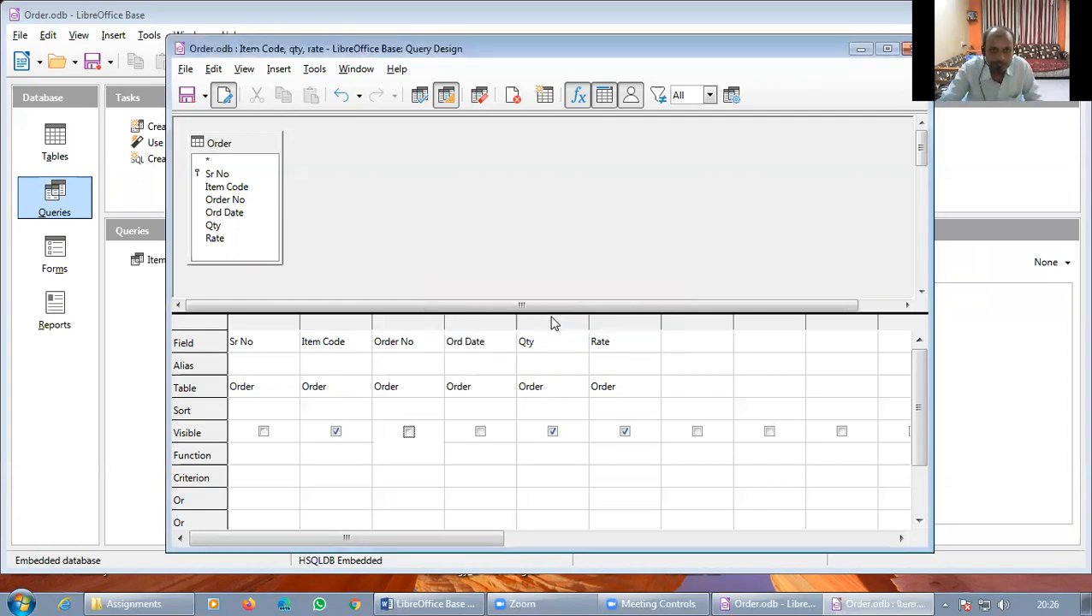
Close the query design, run the saved "Item Code, qty, rate" query to review its records, and close the result
{"action": "left_click", "coordinate": [908, 48]}
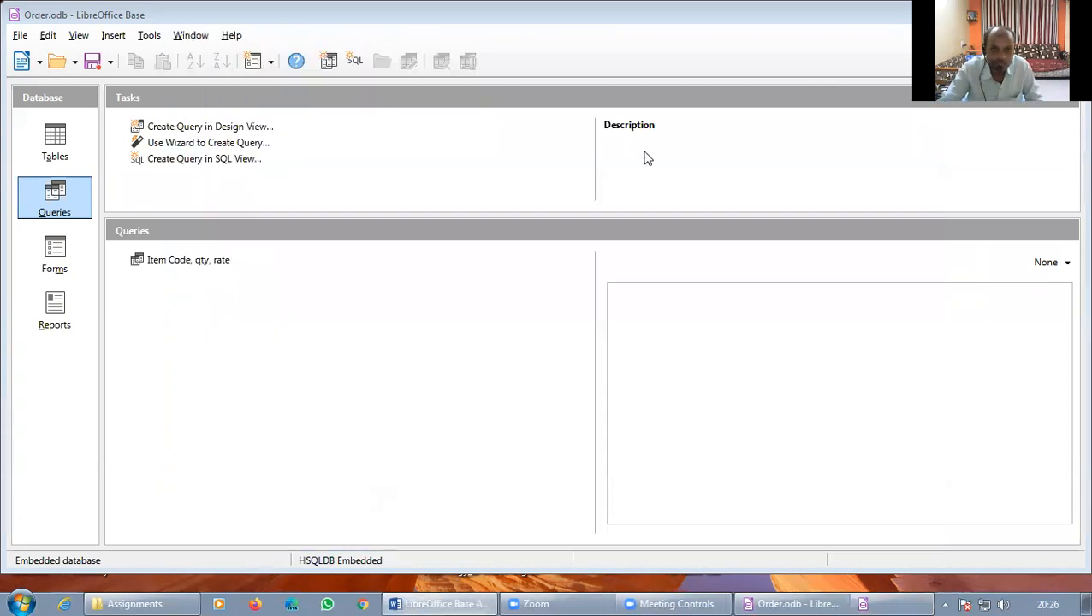
{"action": "double_click", "coordinate": [205, 260]}
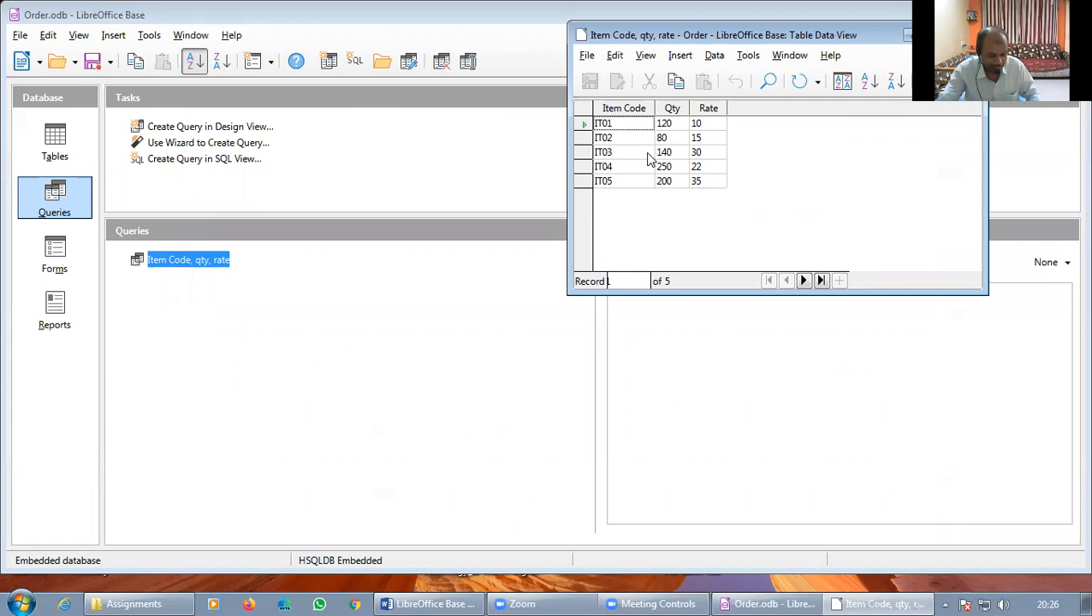
{"action": "key", "text": "alt+F4"}
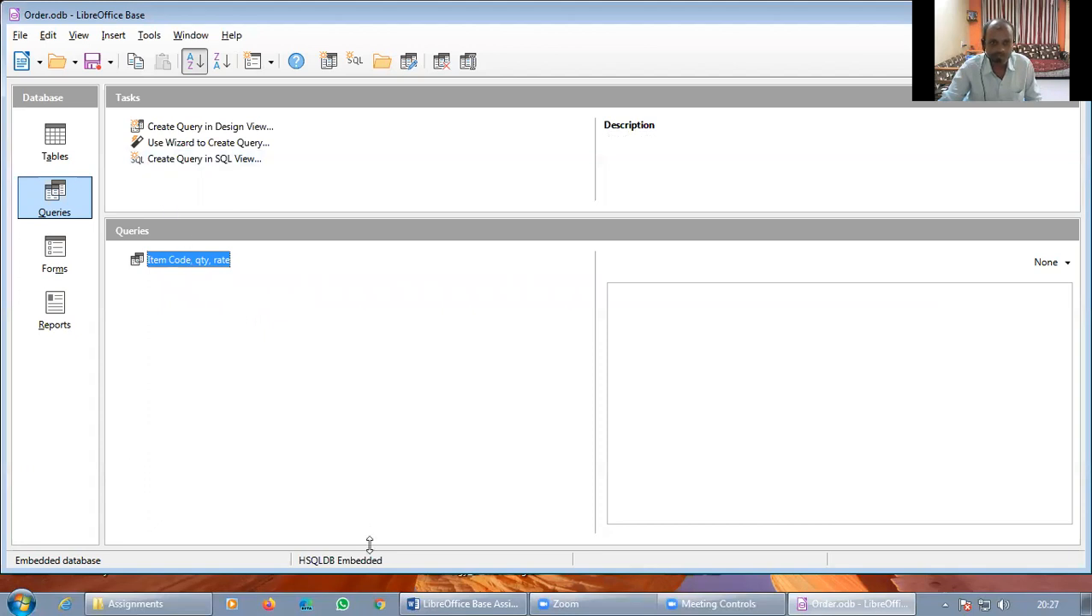
Read assignment step 3b in Word and start another design-view query in LibreOffice Base with the Order table added
{"action": "left_click", "coordinate": [461, 597]}
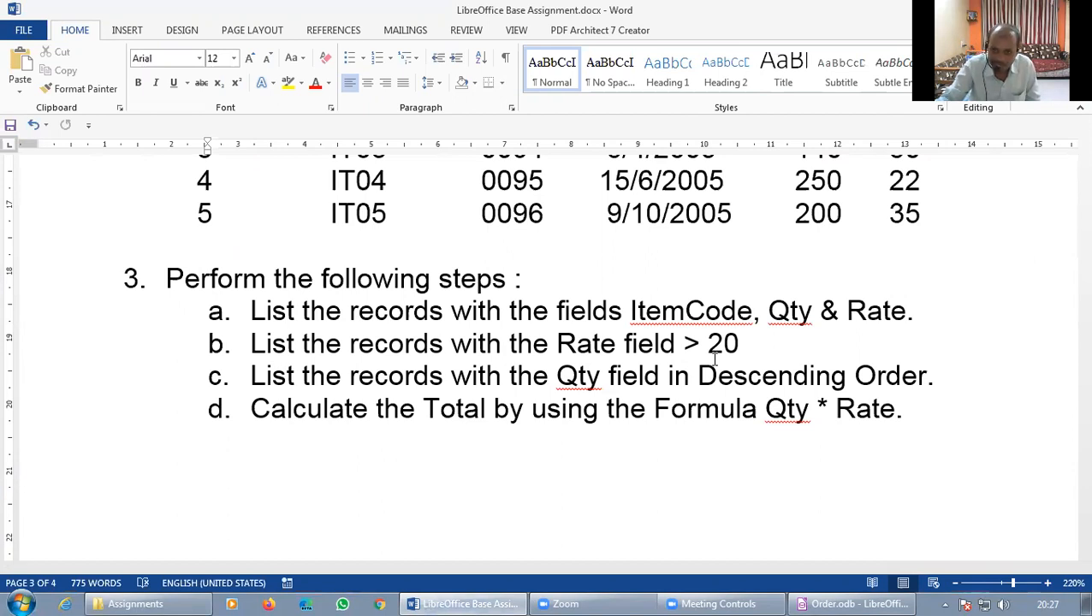
{"action": "left_click", "coordinate": [856, 605]}
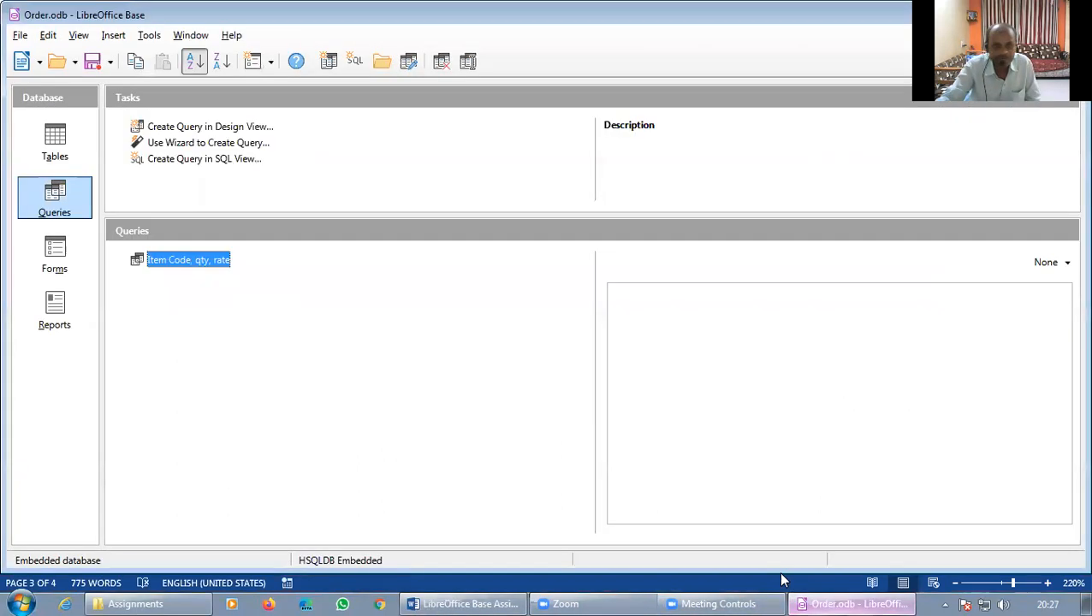
{"action": "left_click", "coordinate": [171, 129]}
{"action": "left_click", "coordinate": [549, 440]}
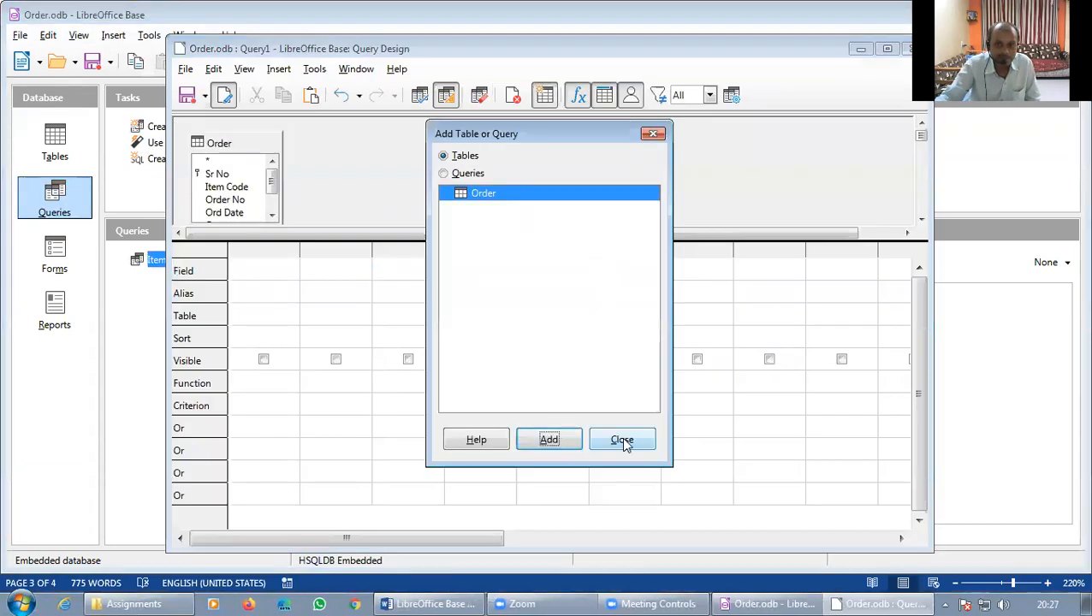
{"action": "left_click", "coordinate": [622, 440]}
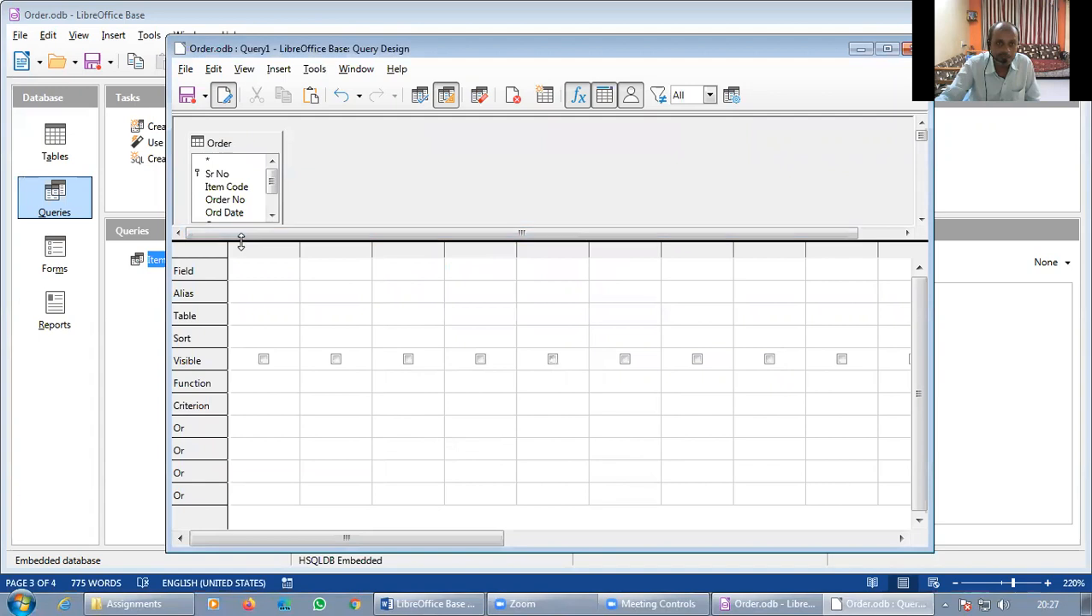
Enlarge the field list, add Sr No, Item Code, Order No, Ord Date, Qty and Rate to the second query, and recheck the assignment's tasks
{"action": "left_click_drag", "start_coordinate": [241, 242], "coordinate": [242, 280]}
{"action": "left_click_drag", "start_coordinate": [241, 222], "coordinate": [254, 253]}
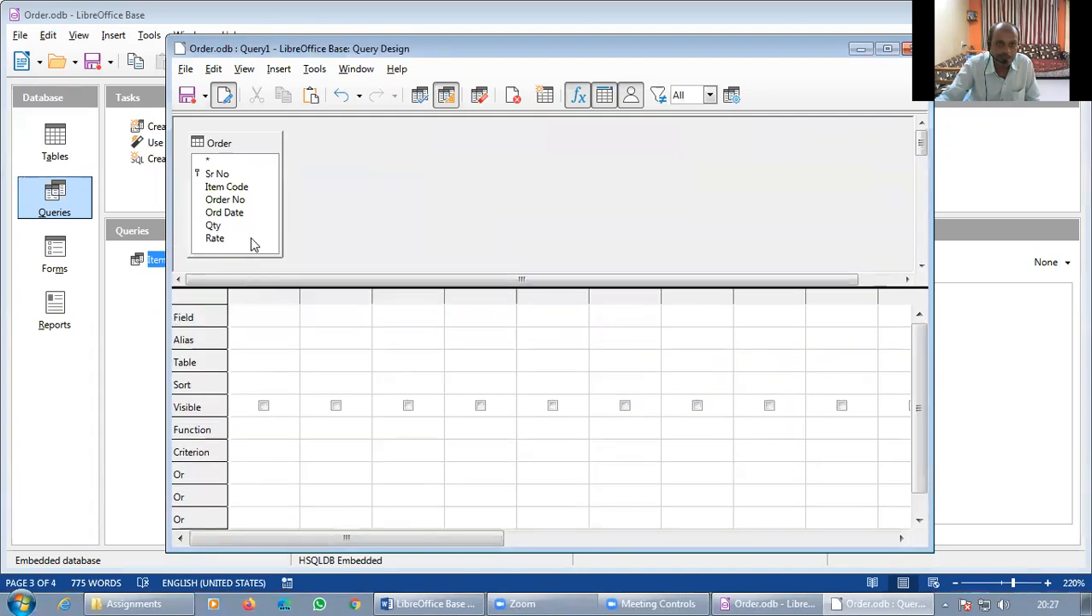
{"action": "double_click", "coordinate": [230, 175]}
{"action": "double_click", "coordinate": [242, 187]}
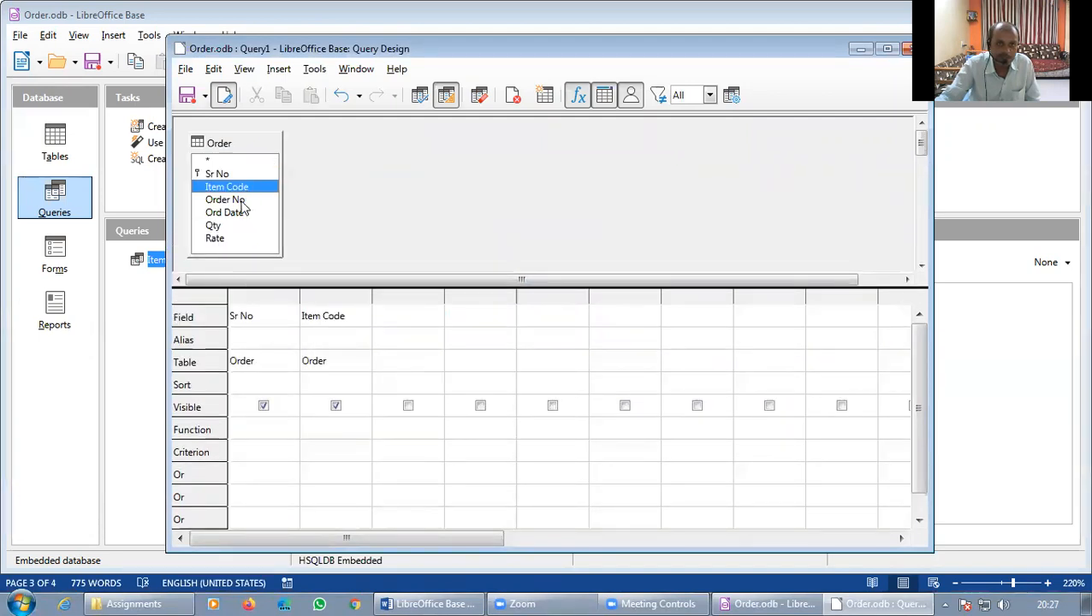
{"action": "double_click", "coordinate": [241, 201]}
{"action": "double_click", "coordinate": [241, 213]}
{"action": "left_click", "coordinate": [228, 226]}
{"action": "double_click", "coordinate": [227, 227]}
{"action": "double_click", "coordinate": [230, 238]}
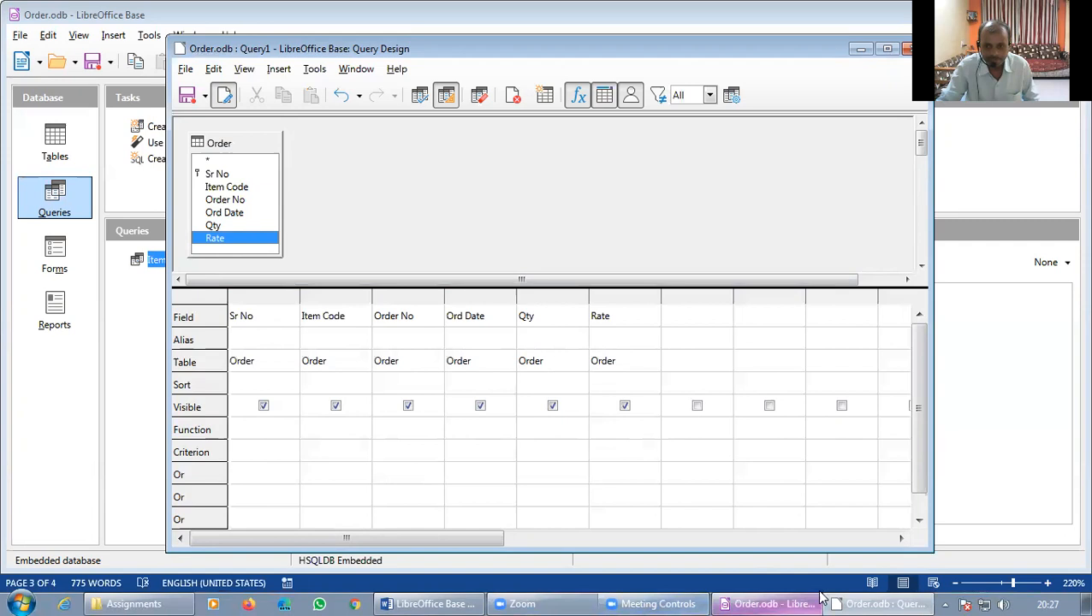
{"action": "left_click", "coordinate": [430, 605]}
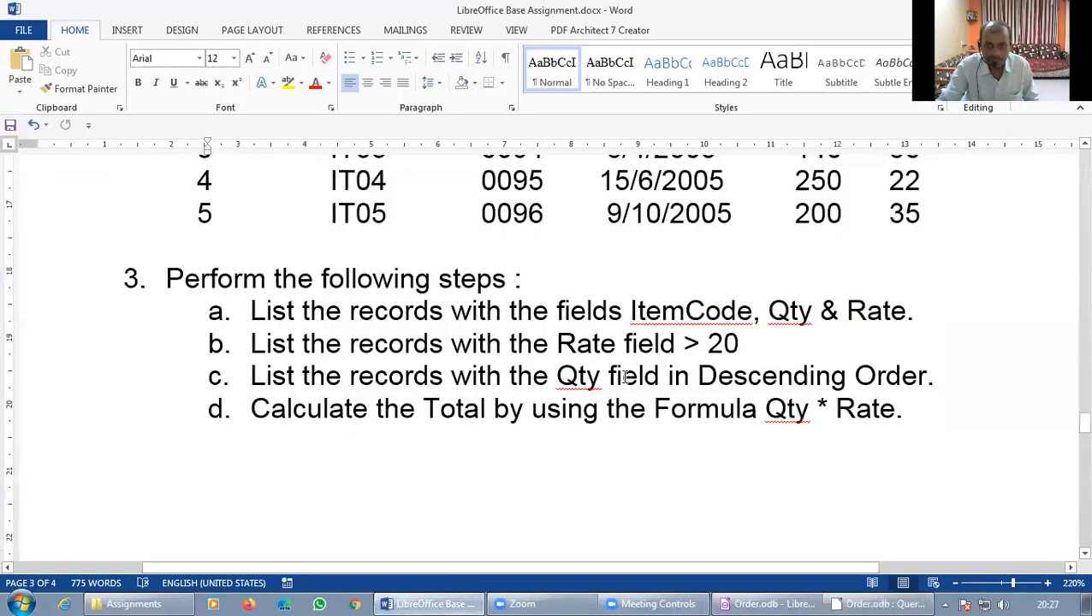
{"action": "left_click", "coordinate": [881, 605]}
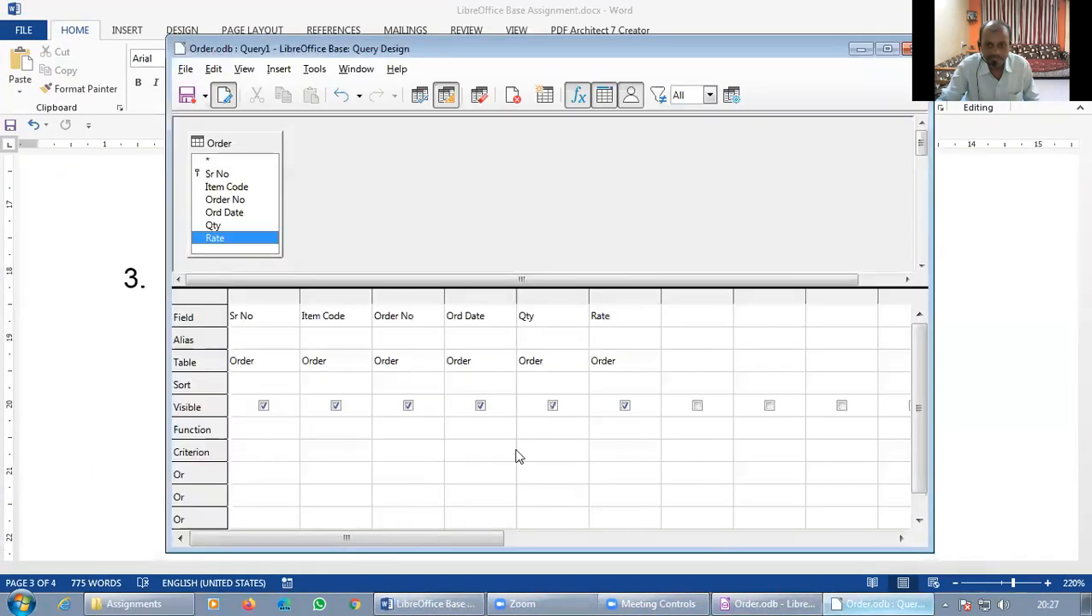
Enter the criterion >20 for the Rate field in the query design
{"action": "left_click", "coordinate": [616, 452]}
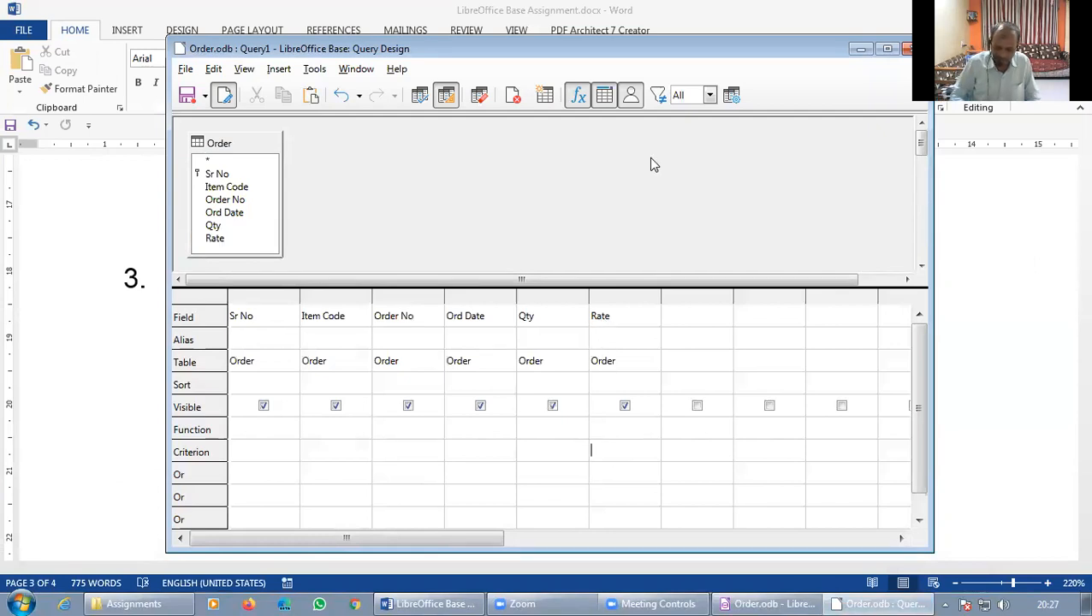
{"action": "type", "text": ">20"}
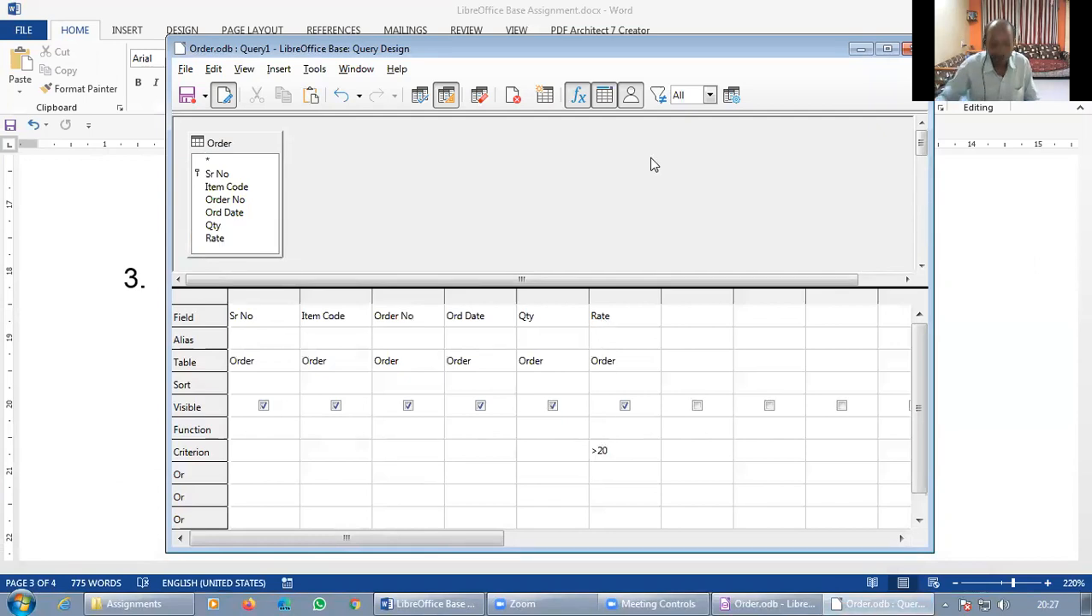
{"action": "key", "text": "Tab"}
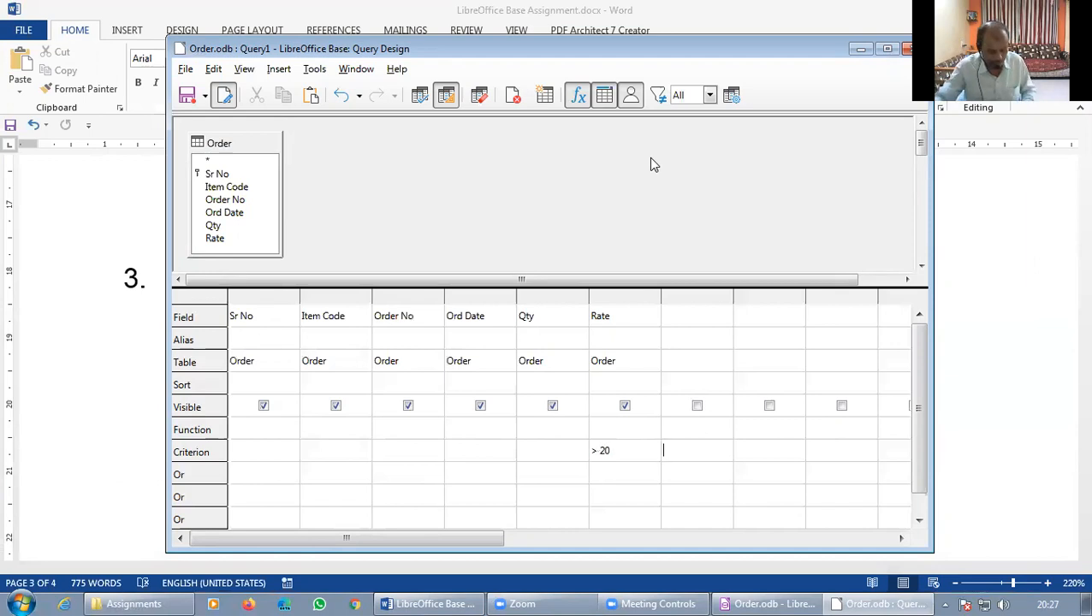
Close the query design and save it under the name "Rate >20"
{"action": "key", "text": "ctrl+w"}
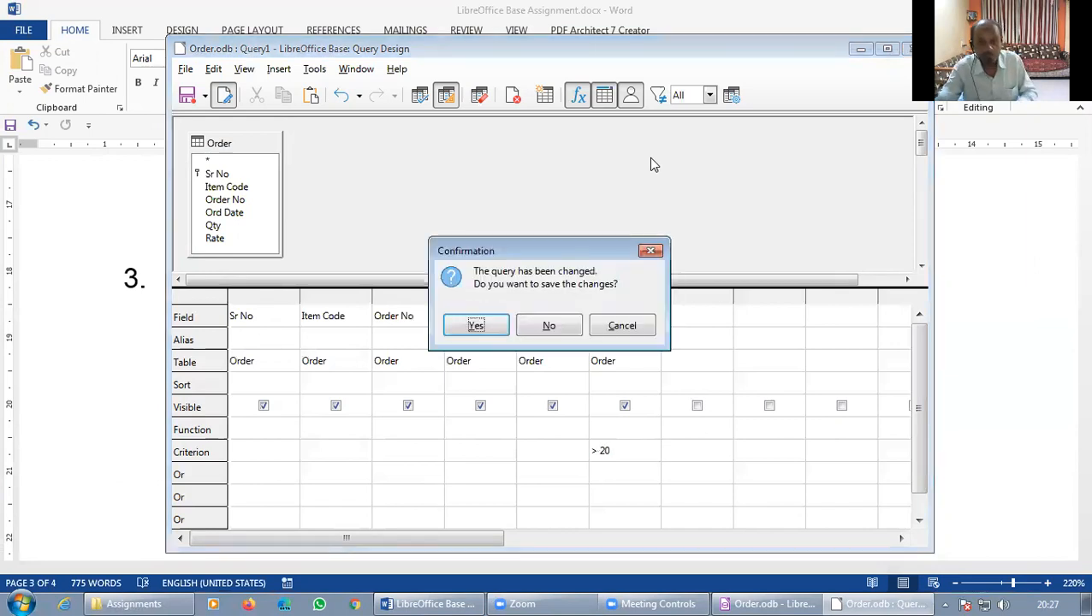
{"action": "left_click", "coordinate": [476, 326]}
{"action": "left_click_drag", "start_coordinate": [541, 282], "coordinate": [432, 289]}
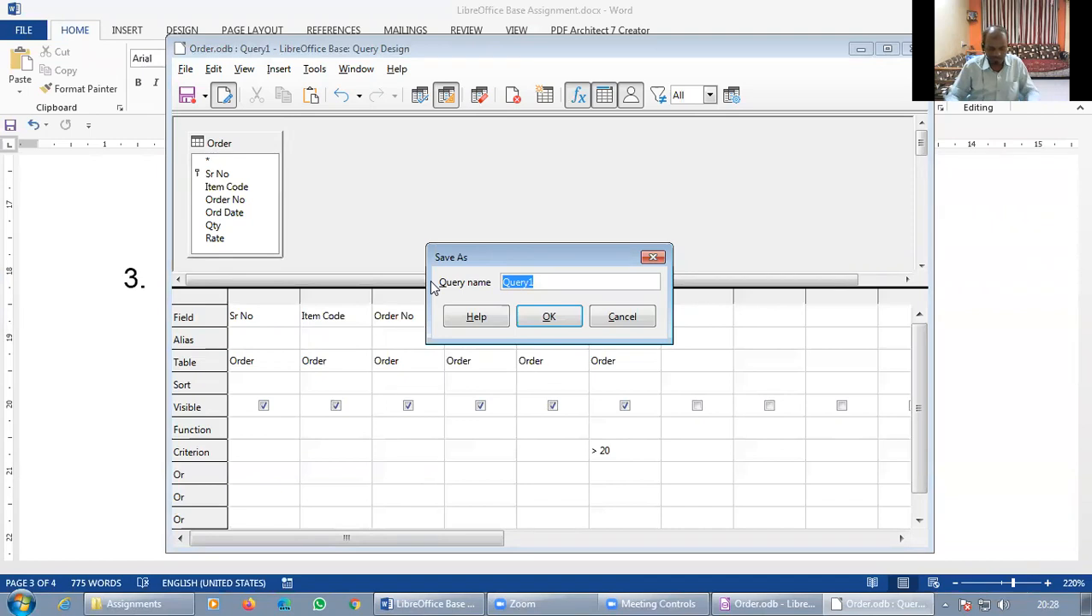
{"action": "type", "text": "Rate >20"}
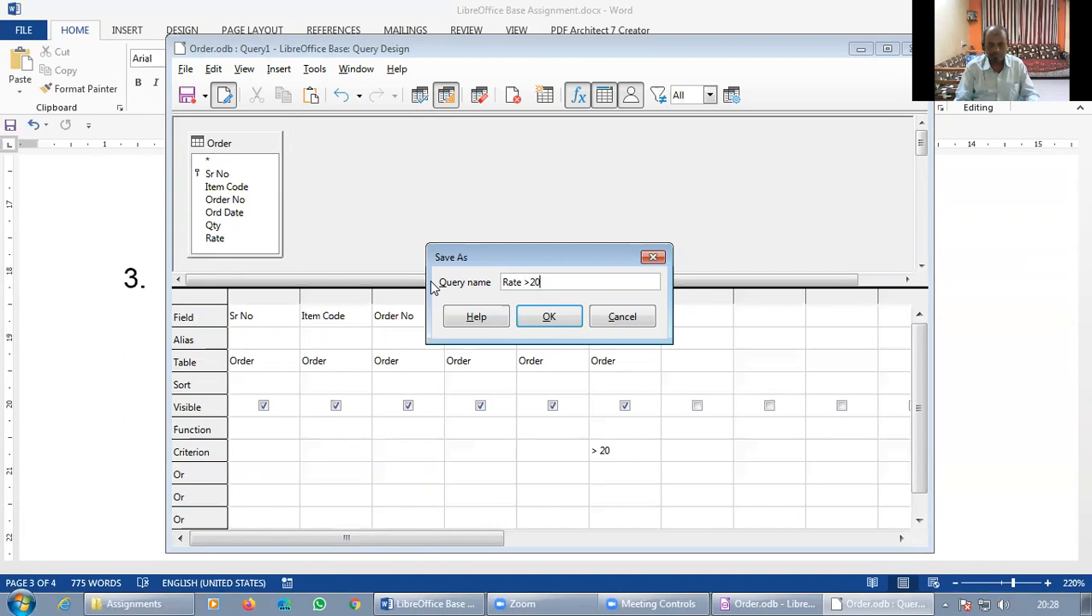
{"action": "left_click", "coordinate": [548, 316]}
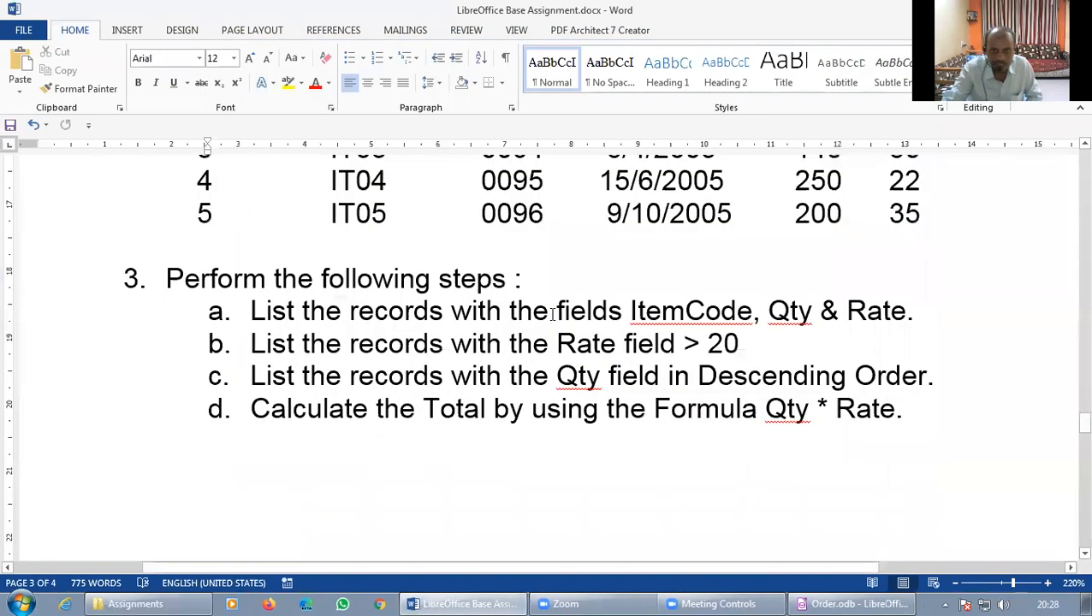
Return to LibreOffice Base, run the saved "Rate >20" query to review its records, and close the result
{"action": "left_click", "coordinate": [813, 604]}
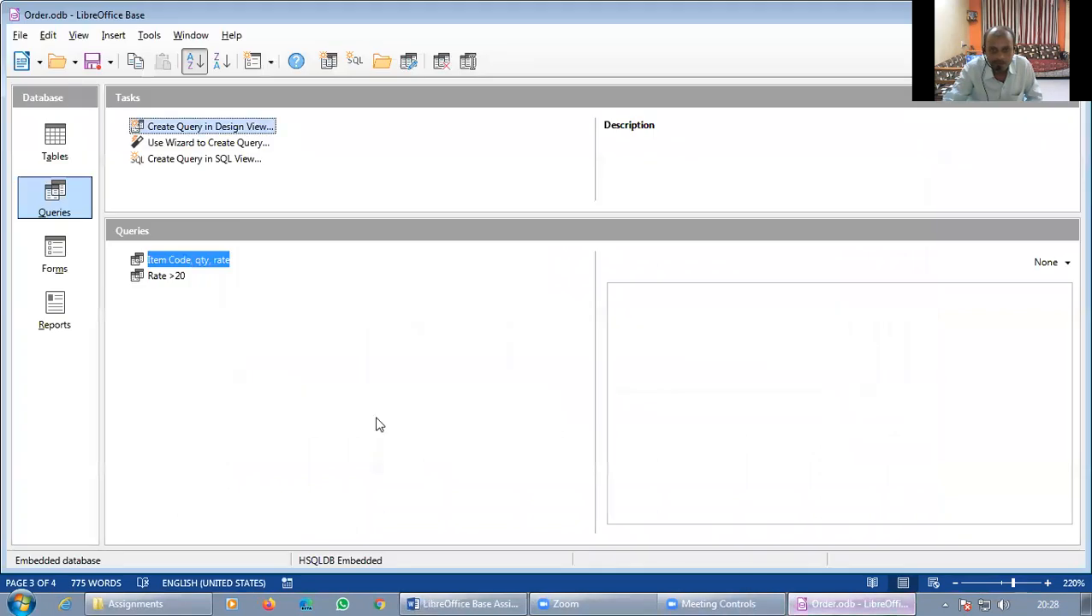
{"action": "double_click", "coordinate": [143, 276]}
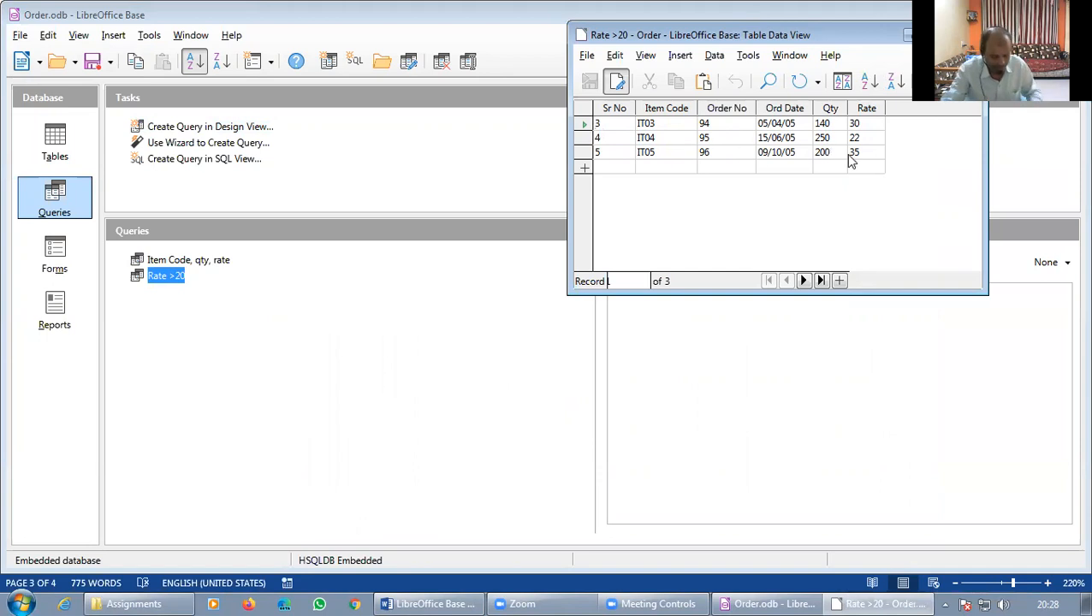
{"action": "key", "text": "alt+F4"}
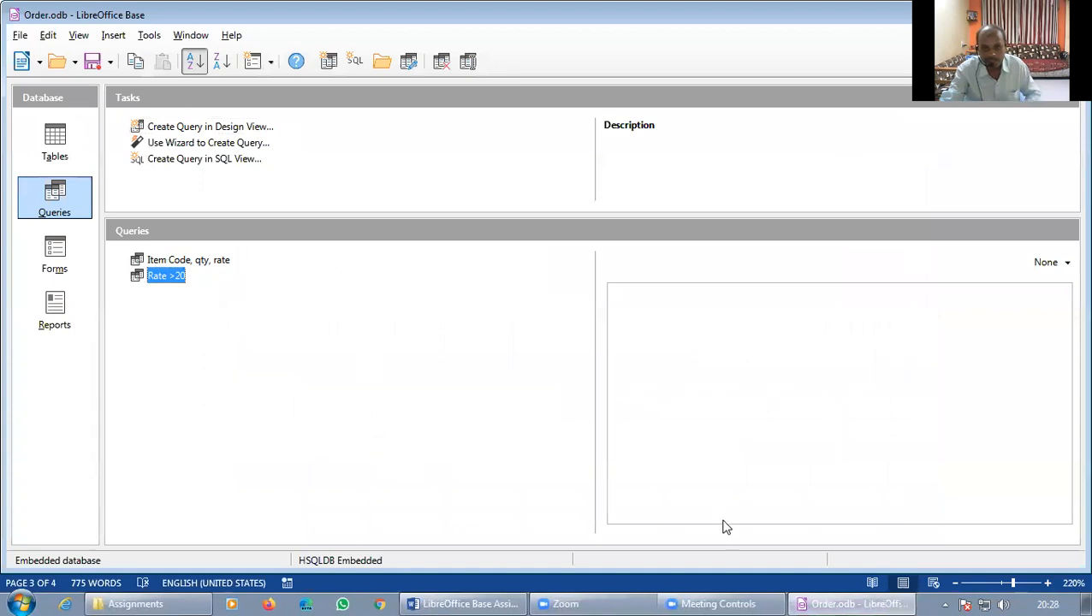
Read assignment step 3c in Word and start a new design-view query in LibreOffice Base with the Order table added
{"action": "left_click", "coordinate": [470, 604]}
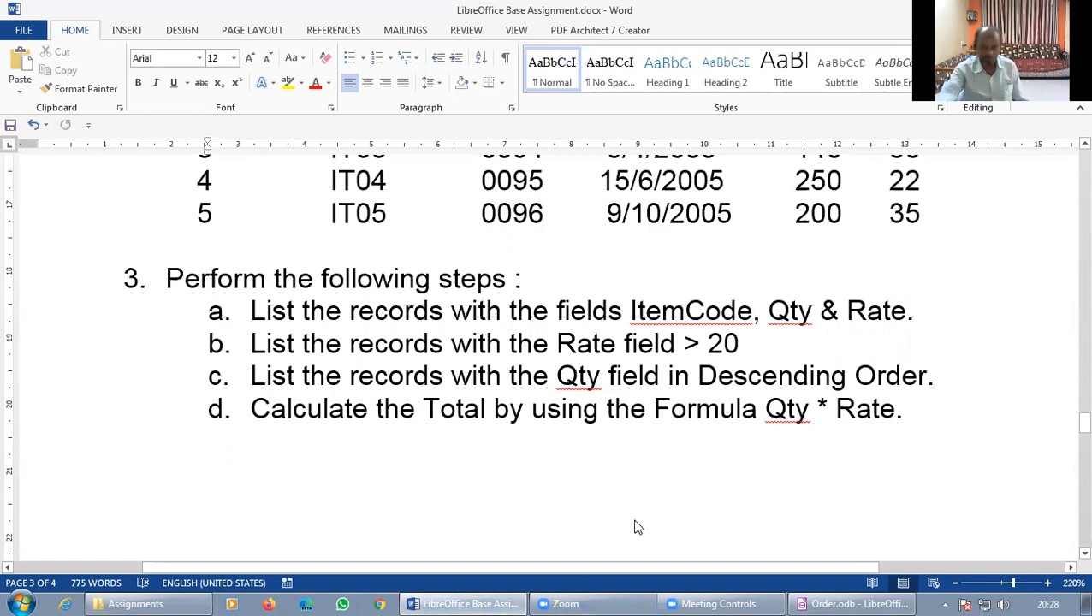
{"action": "left_click", "coordinate": [855, 602]}
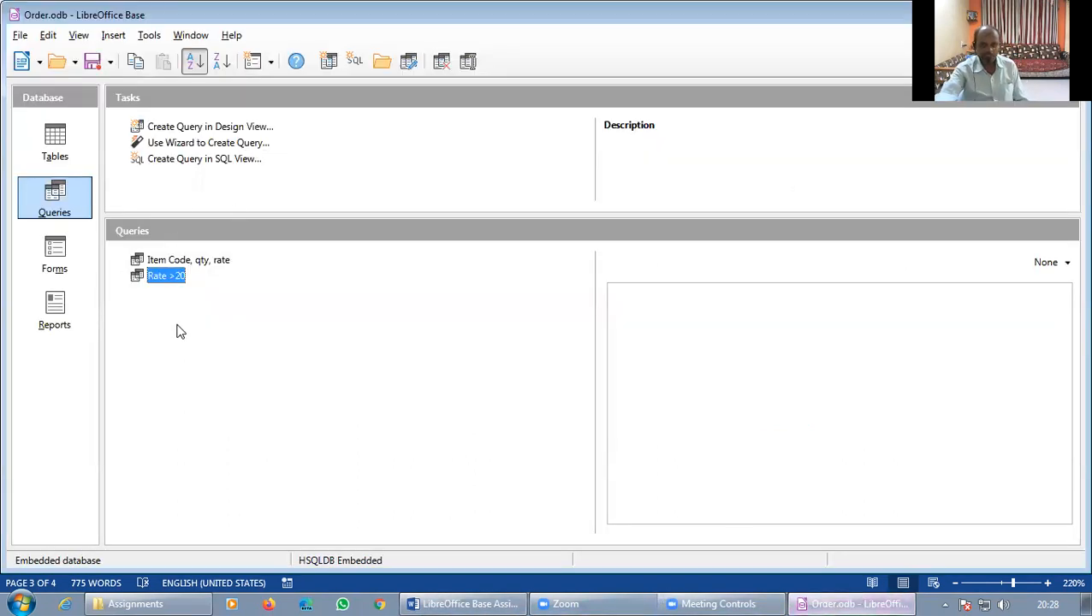
{"action": "left_click", "coordinate": [206, 127]}
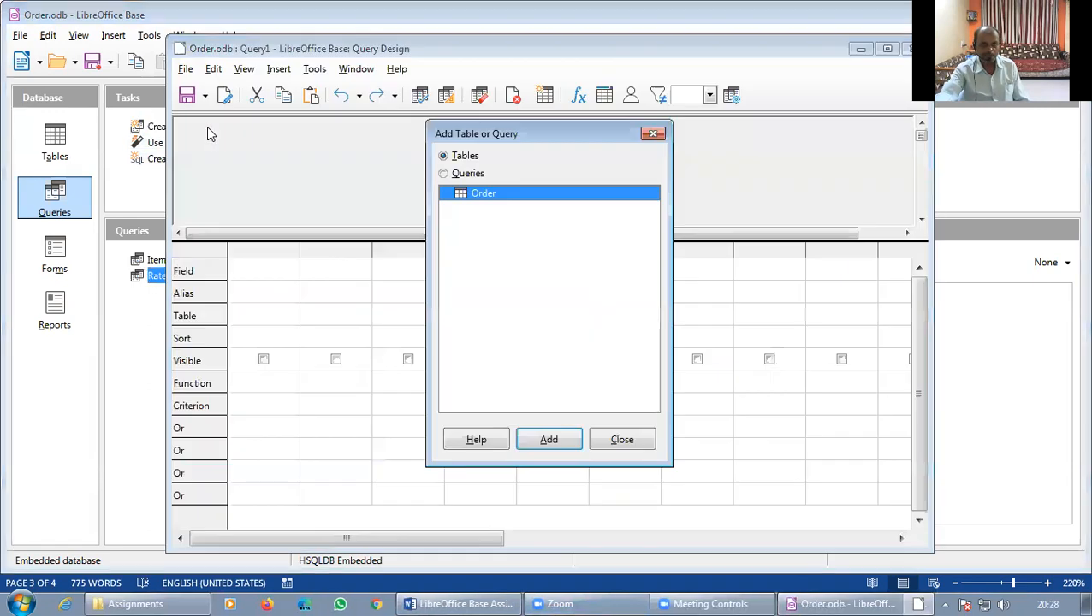
{"action": "left_click", "coordinate": [555, 440]}
{"action": "left_click", "coordinate": [624, 442]}
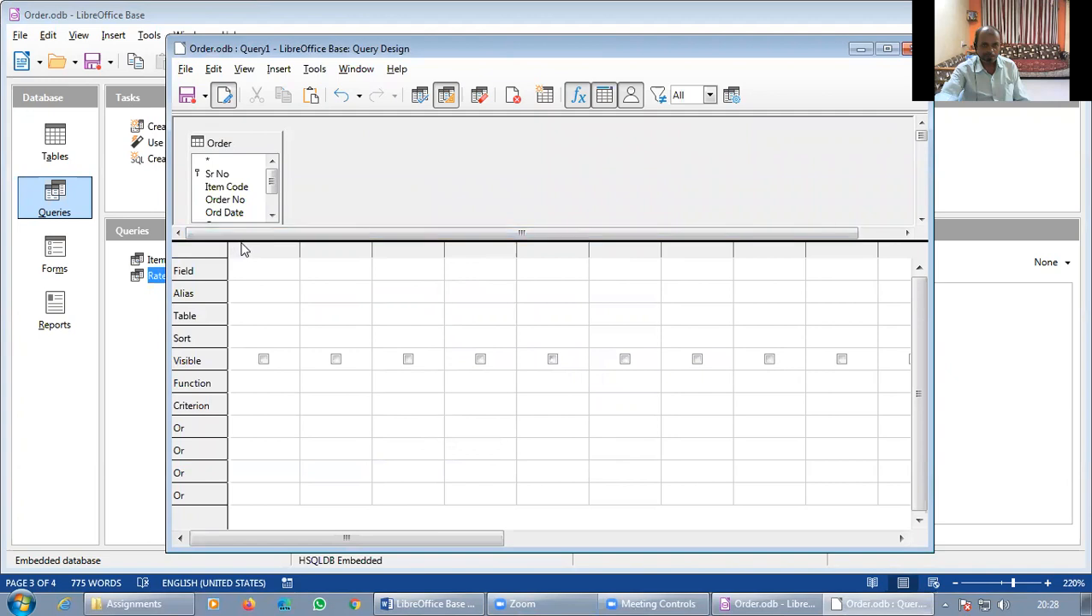
Enlarge the Order field list and add Sr No, Item Code, Order No, Ord Date, Qty and Rate to the third query
{"action": "left_click_drag", "start_coordinate": [245, 243], "coordinate": [245, 275]}
{"action": "left_click_drag", "start_coordinate": [246, 227], "coordinate": [245, 253]}
{"action": "double_click", "coordinate": [220, 175]}
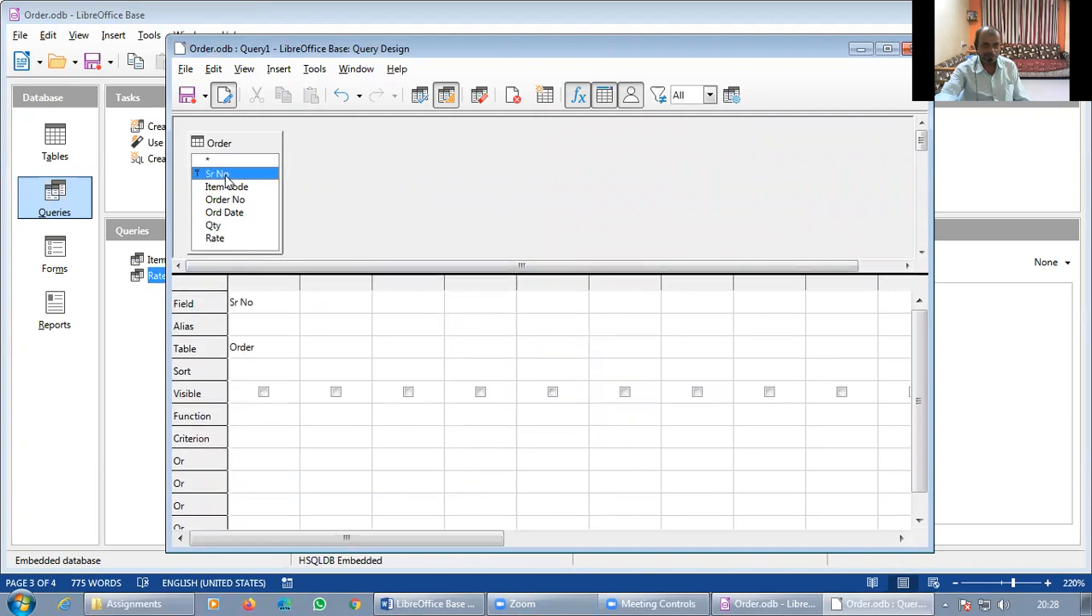
{"action": "double_click", "coordinate": [228, 188]}
{"action": "double_click", "coordinate": [231, 200]}
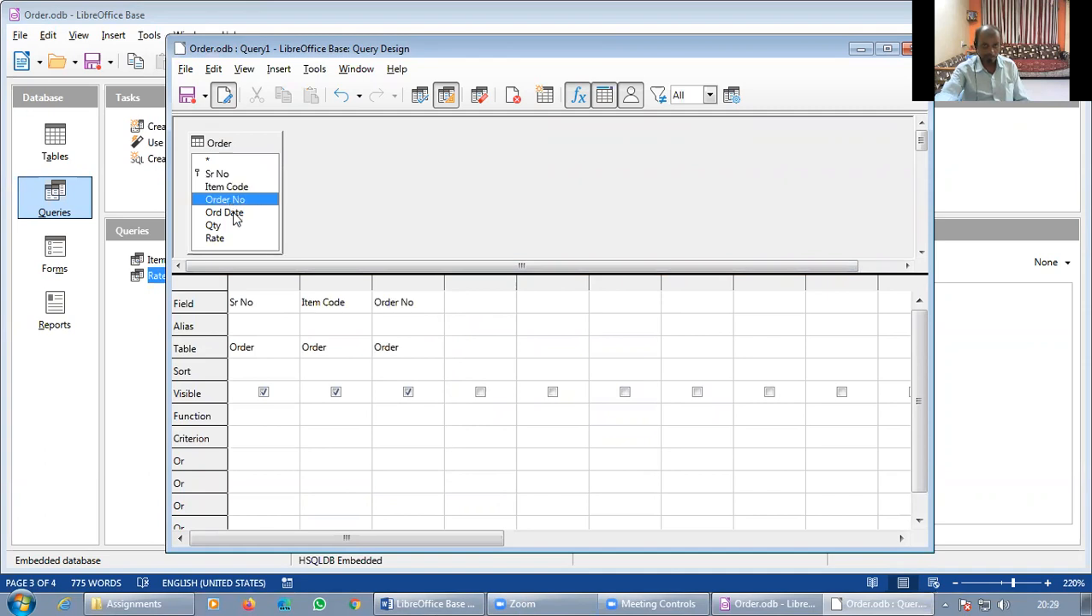
{"action": "double_click", "coordinate": [234, 214]}
{"action": "double_click", "coordinate": [227, 226]}
{"action": "left_click", "coordinate": [226, 240]}
{"action": "double_click", "coordinate": [226, 241]}
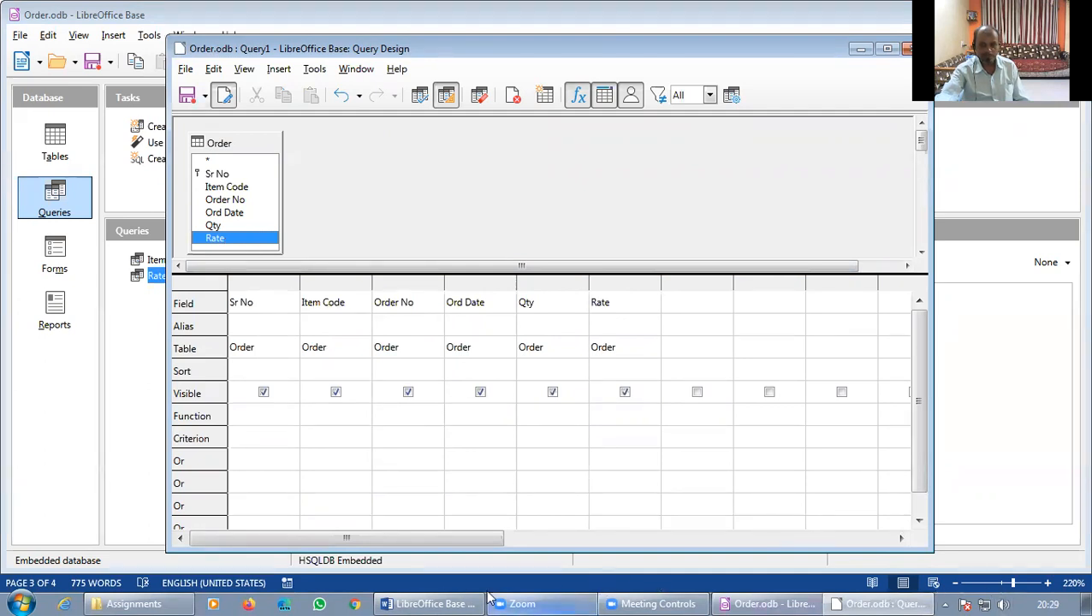
Recheck step 3c in the Word assignment and set the Qty field's sort order to descending in the query design
{"action": "left_click", "coordinate": [471, 605]}
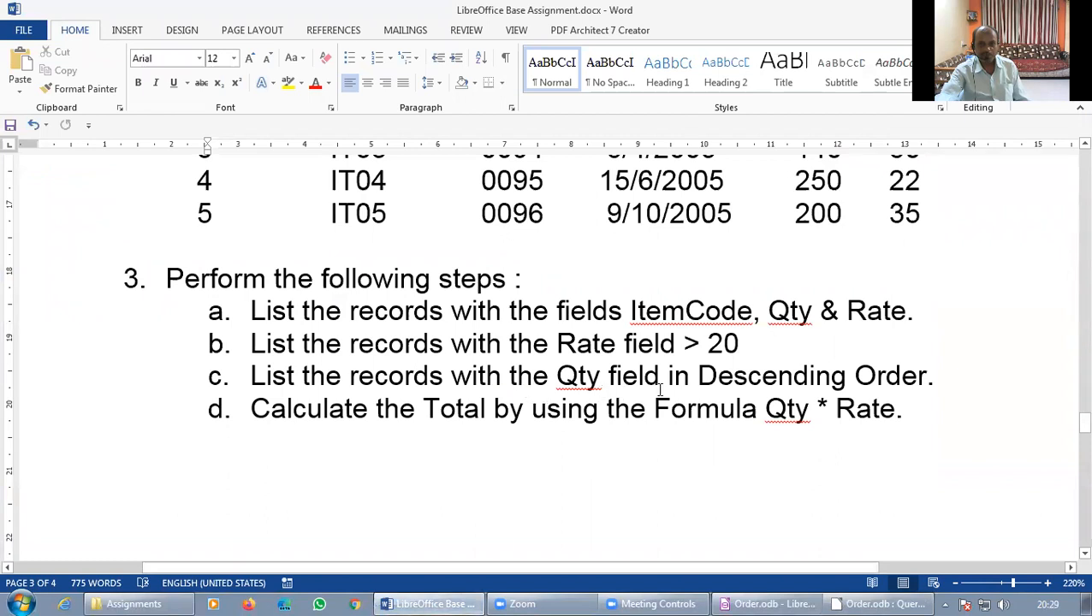
{"action": "left_click", "coordinate": [881, 604]}
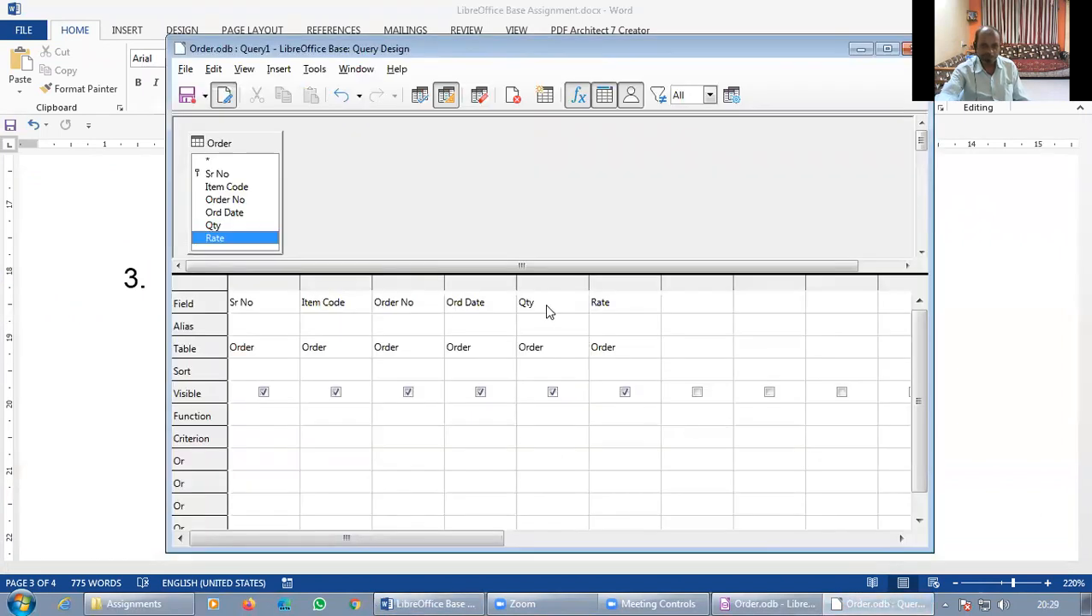
{"action": "left_click", "coordinate": [545, 370]}
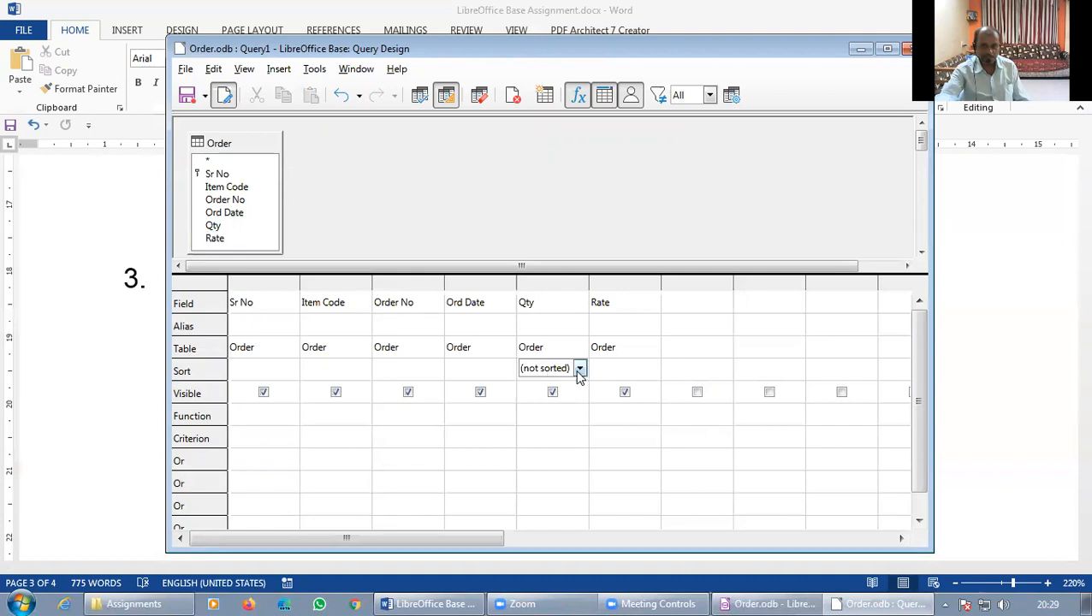
{"action": "left_click", "coordinate": [579, 369]}
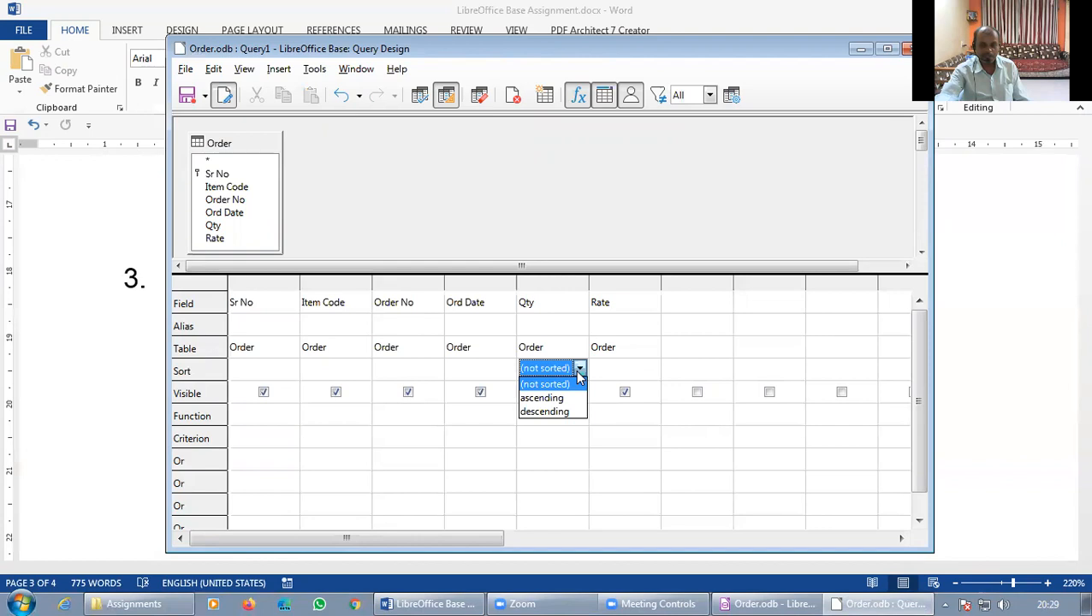
{"action": "left_click", "coordinate": [571, 413]}
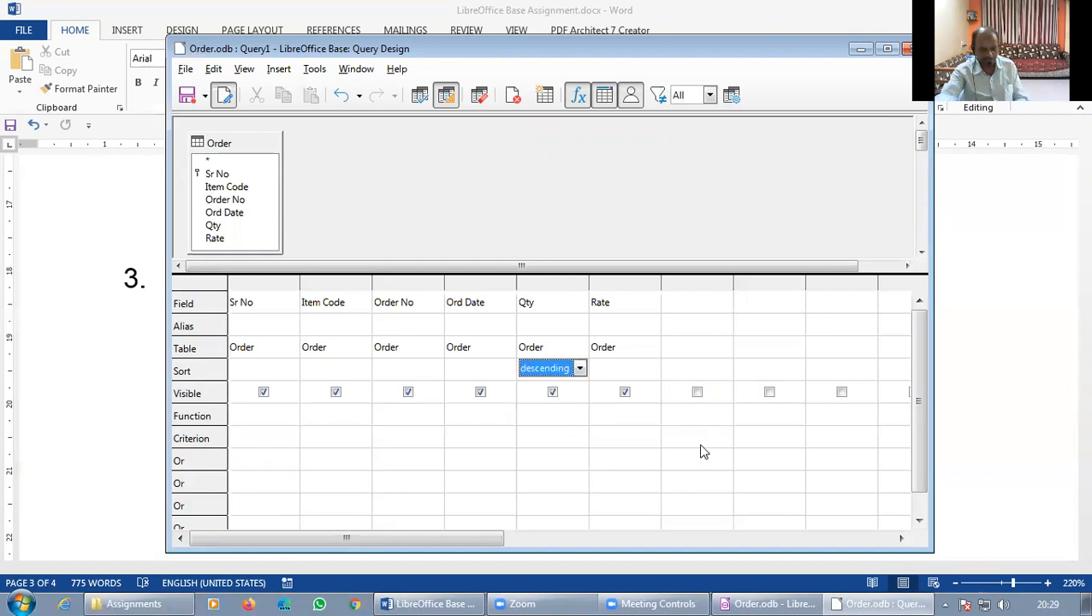
Save the query under the name "qty field in descending order"
{"action": "key", "text": "ctrl+s"}
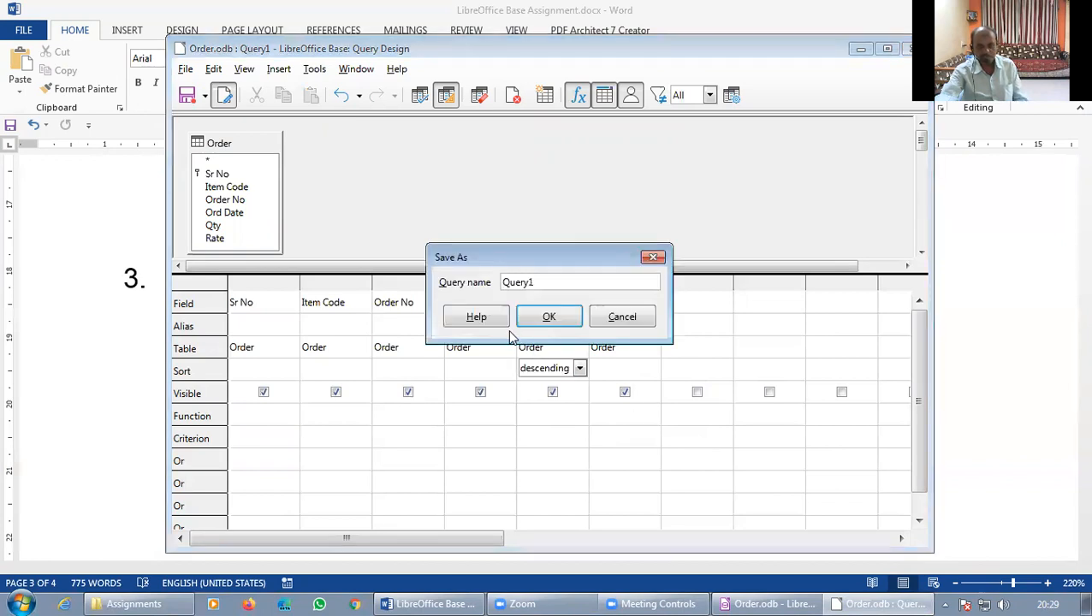
{"action": "double_click", "coordinate": [549, 282]}
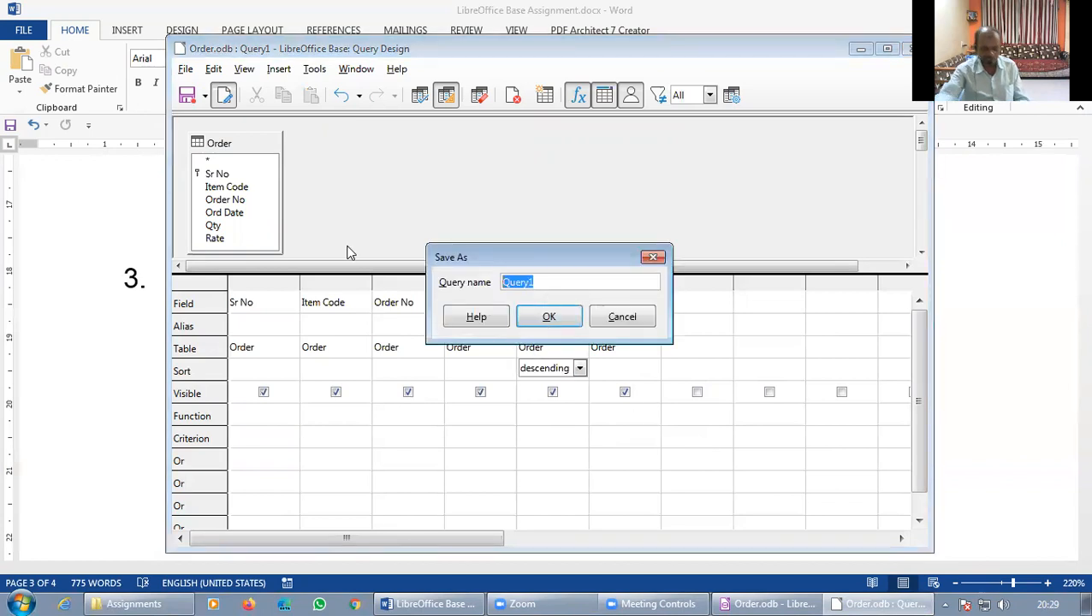
{"action": "type", "text": "qty fi"}
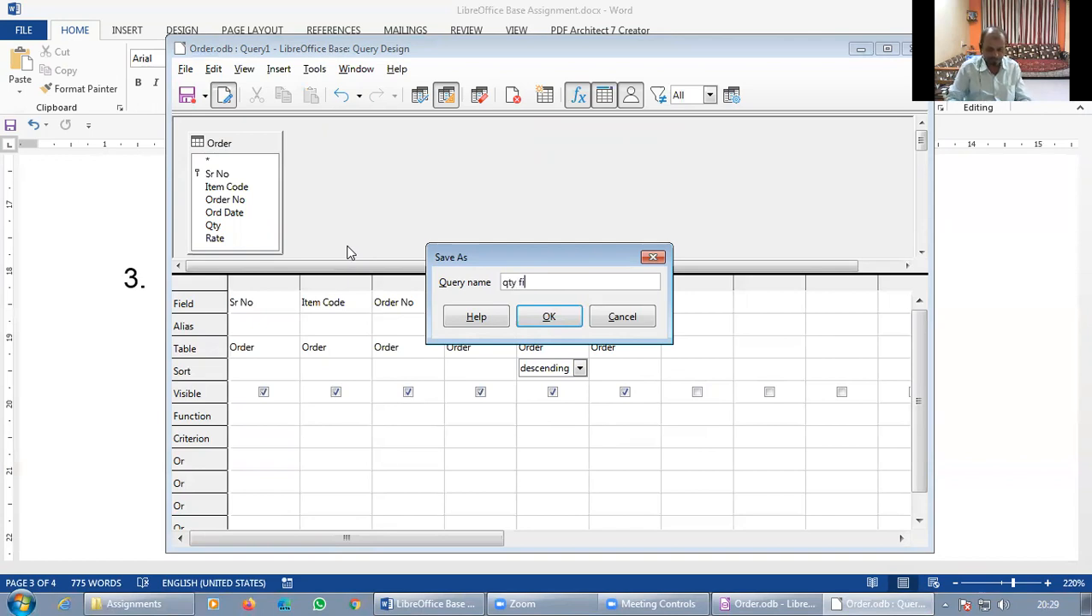
{"action": "type", "text": "eld in descending"}
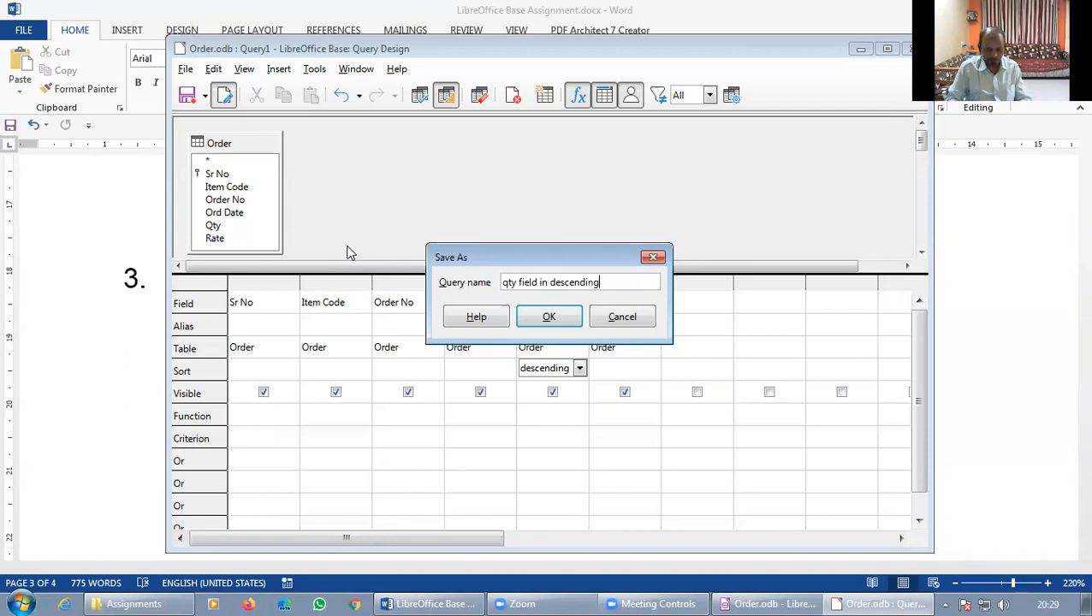
{"action": "type", "text": "rder"}
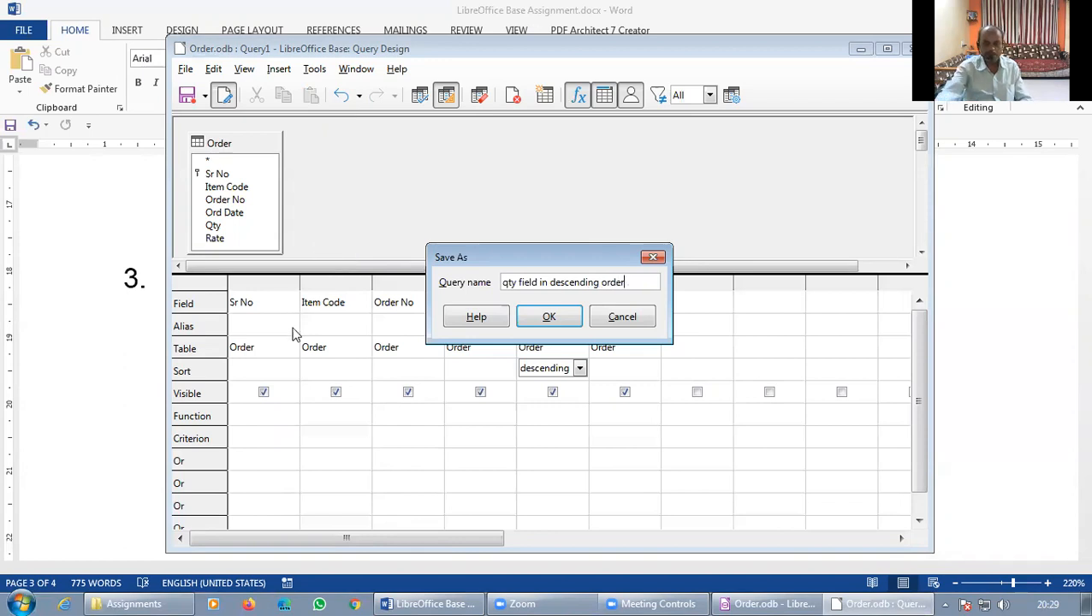
{"action": "left_click", "coordinate": [546, 318]}
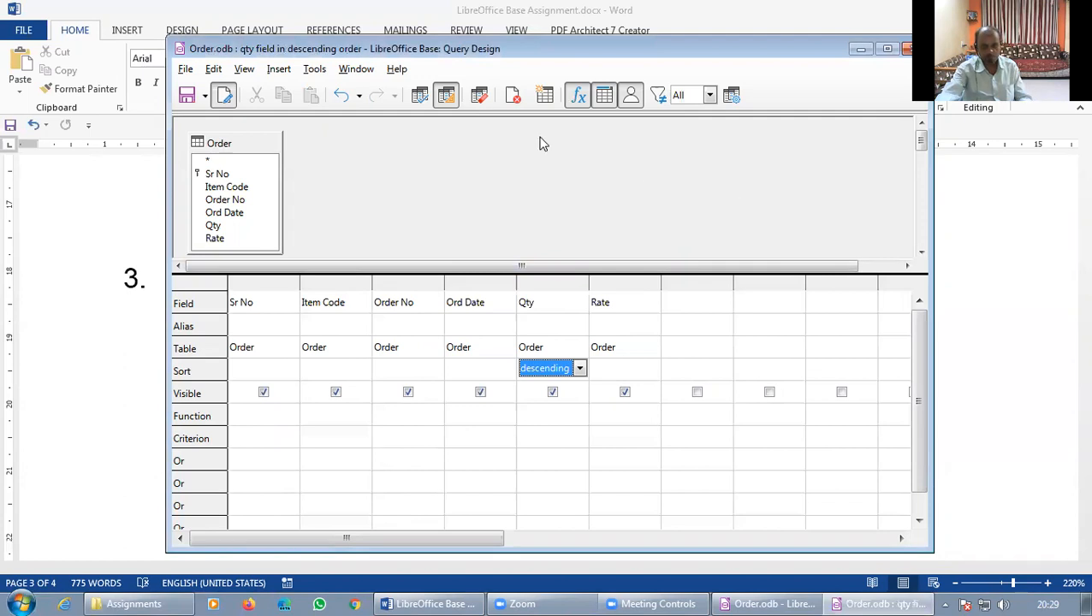
Close the query design, run the saved "qty field in descending order" query to review its records, and close the result
{"action": "key", "text": "alt+F4"}
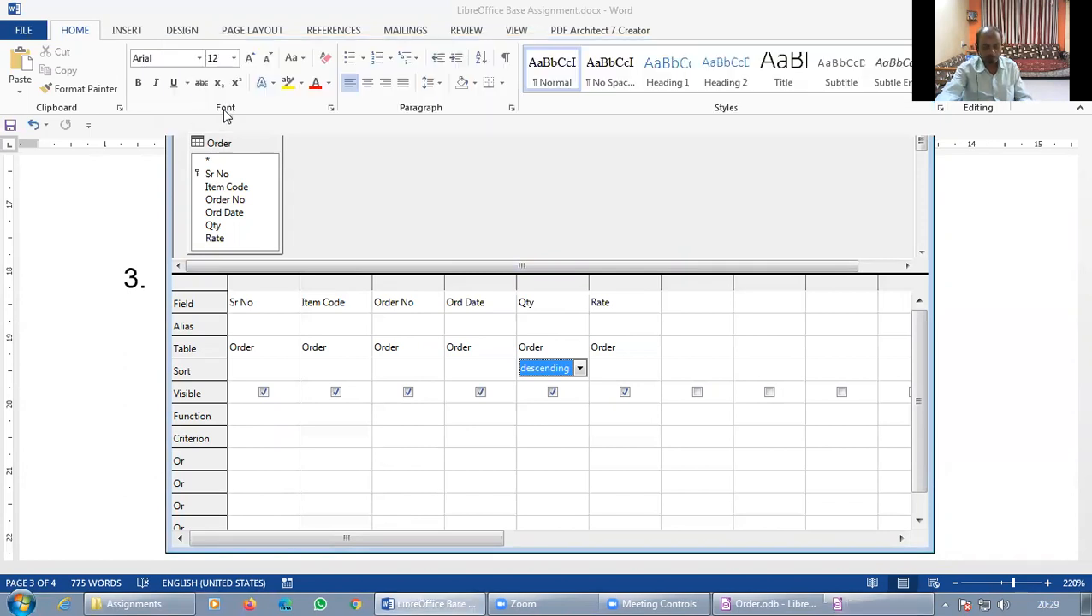
{"action": "left_click", "coordinate": [851, 602]}
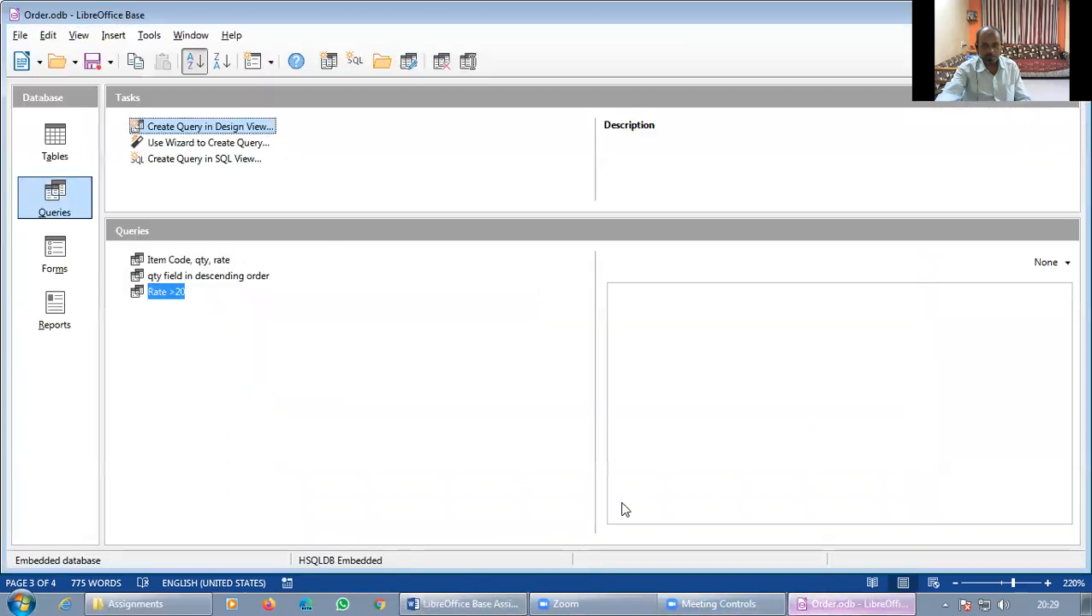
{"action": "double_click", "coordinate": [209, 276]}
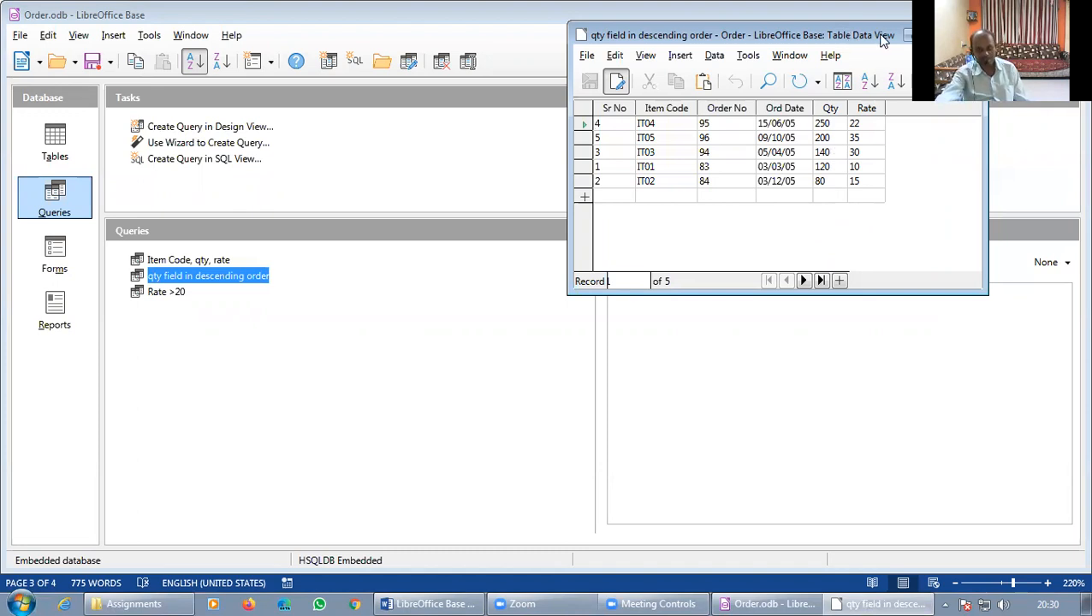
{"action": "key", "text": "alt+F4"}
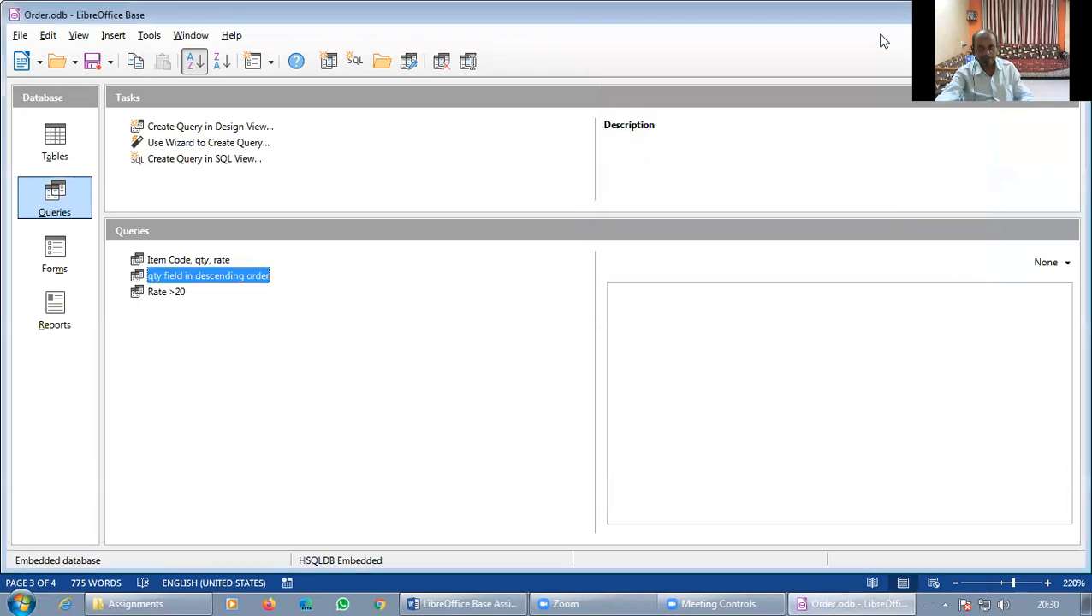
Read assignment step 3d in Word and open the Order table's data in LibreOffice Base to examine the Qty and Rate fields
{"action": "left_click", "coordinate": [884, 599]}
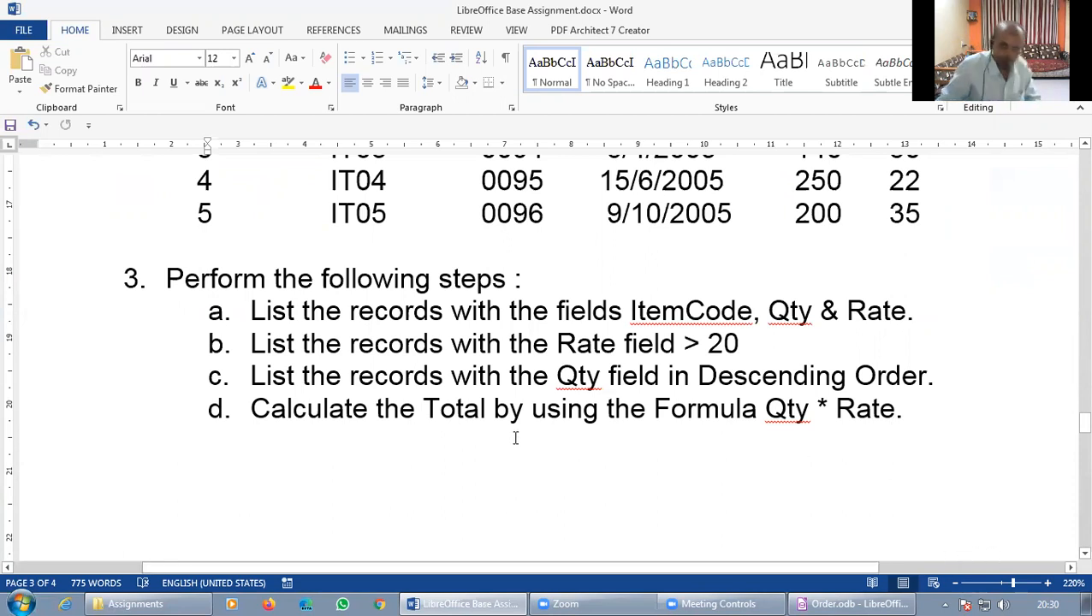
{"action": "left_click", "coordinate": [859, 605]}
{"action": "left_click", "coordinate": [55, 142]}
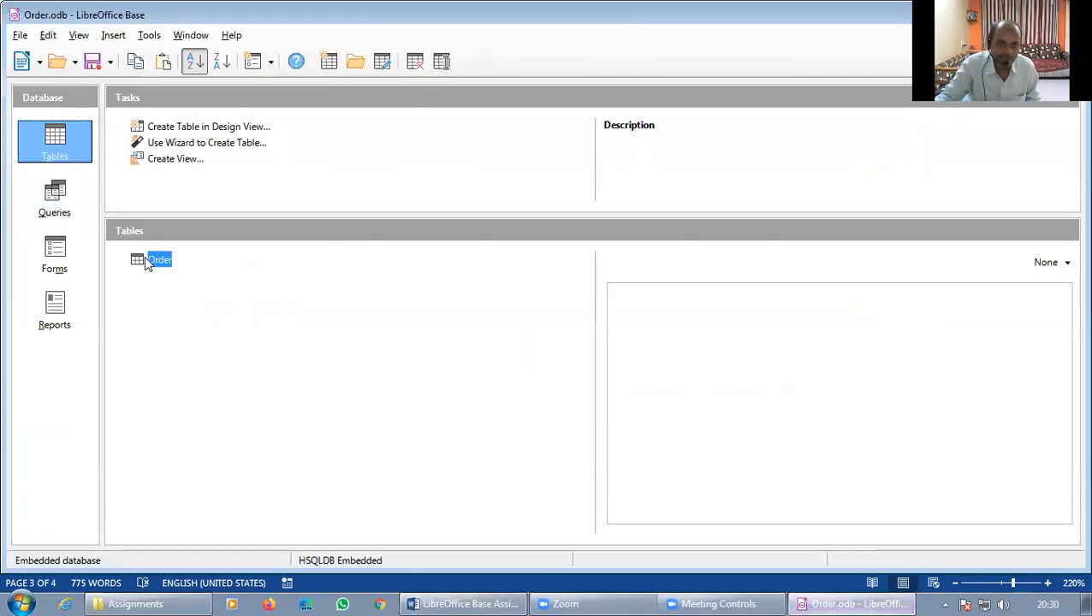
{"action": "double_click", "coordinate": [155, 259]}
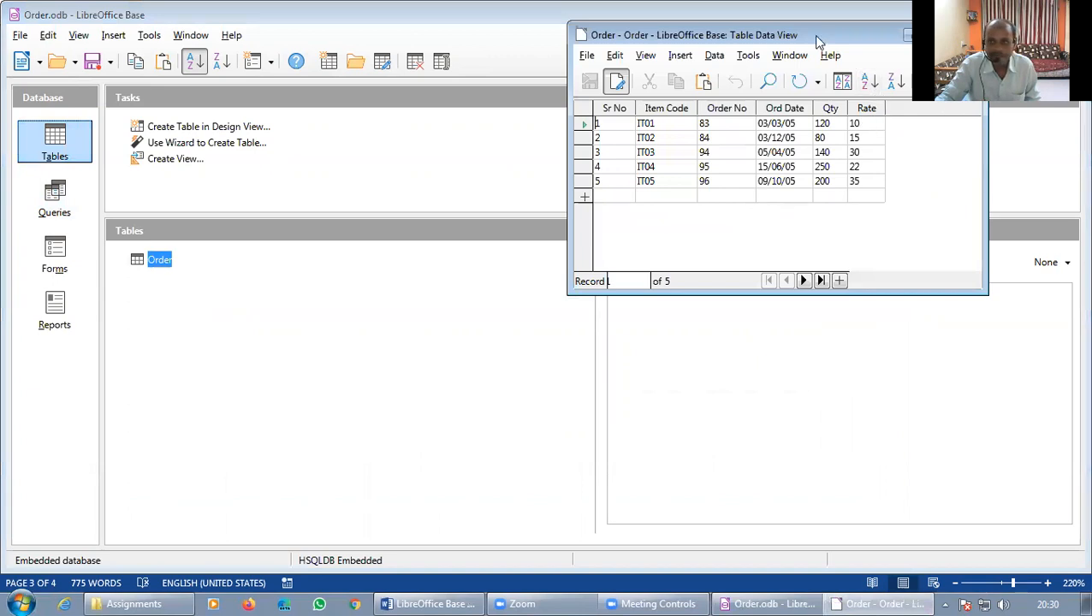
Close the Order table data and start a new query in design view based on the Order table, enlarging its field list
{"action": "left_click_drag", "start_coordinate": [814, 41], "coordinate": [612, 63]}
{"action": "left_click", "coordinate": [776, 44]}
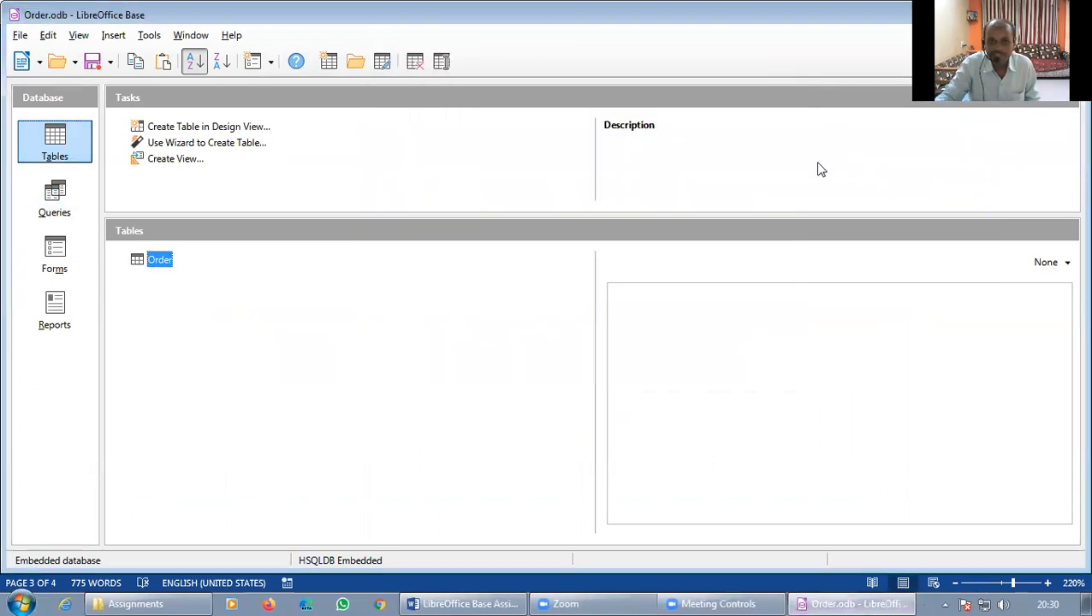
{"action": "left_click", "coordinate": [51, 199]}
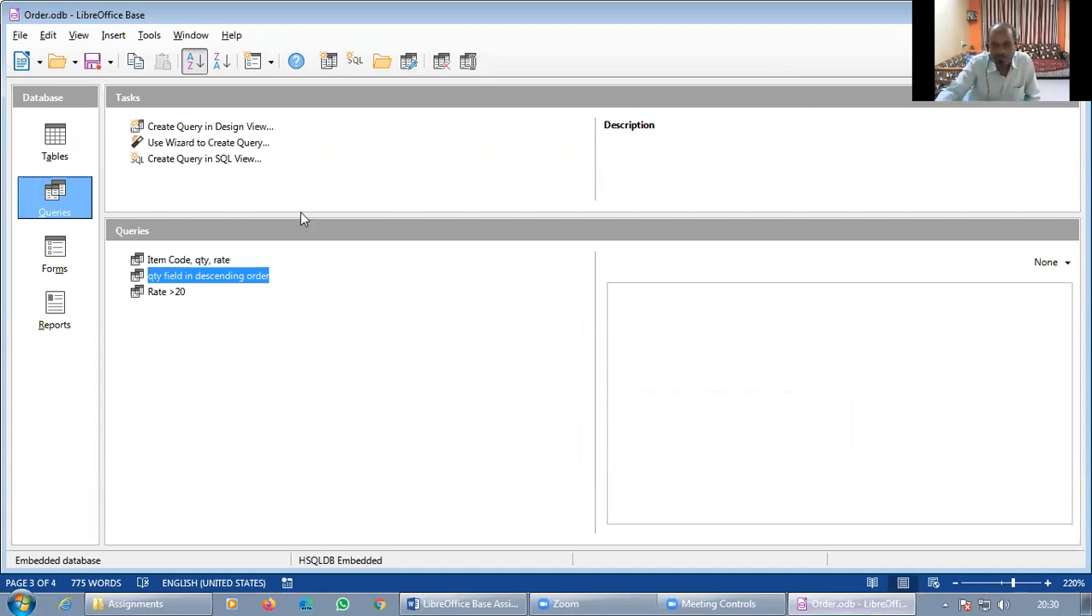
{"action": "left_click", "coordinate": [224, 128]}
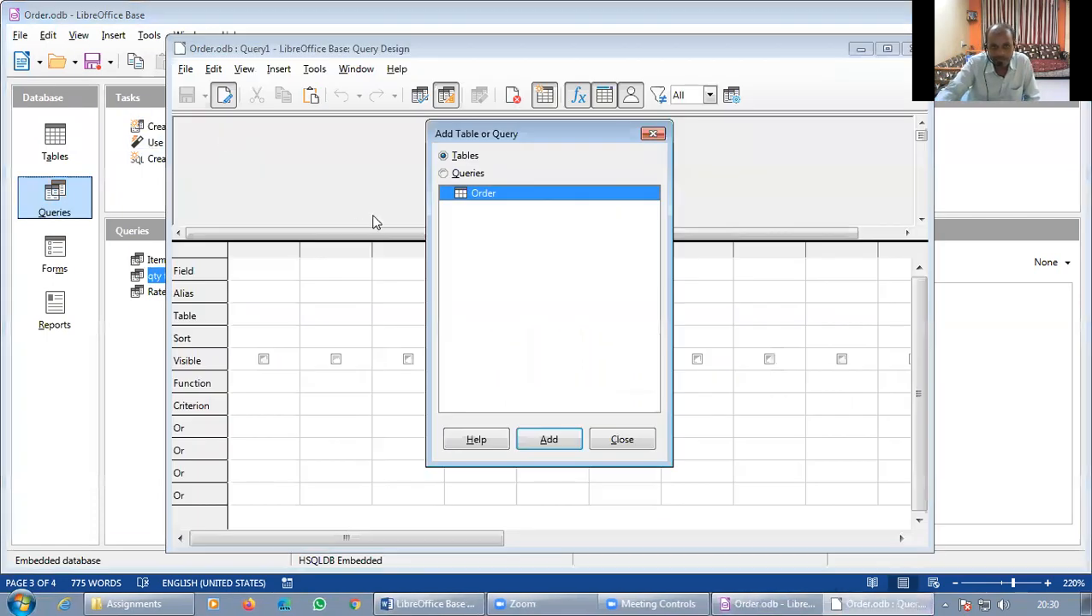
{"action": "left_click", "coordinate": [548, 443]}
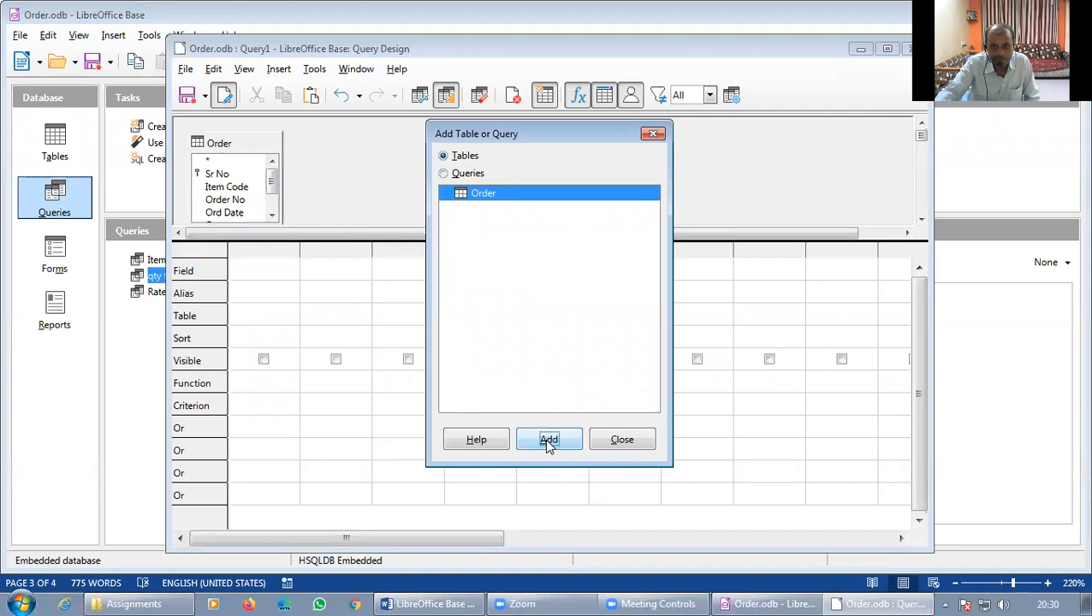
{"action": "left_click", "coordinate": [631, 452]}
{"action": "left_click_drag", "start_coordinate": [332, 240], "coordinate": [330, 302]}
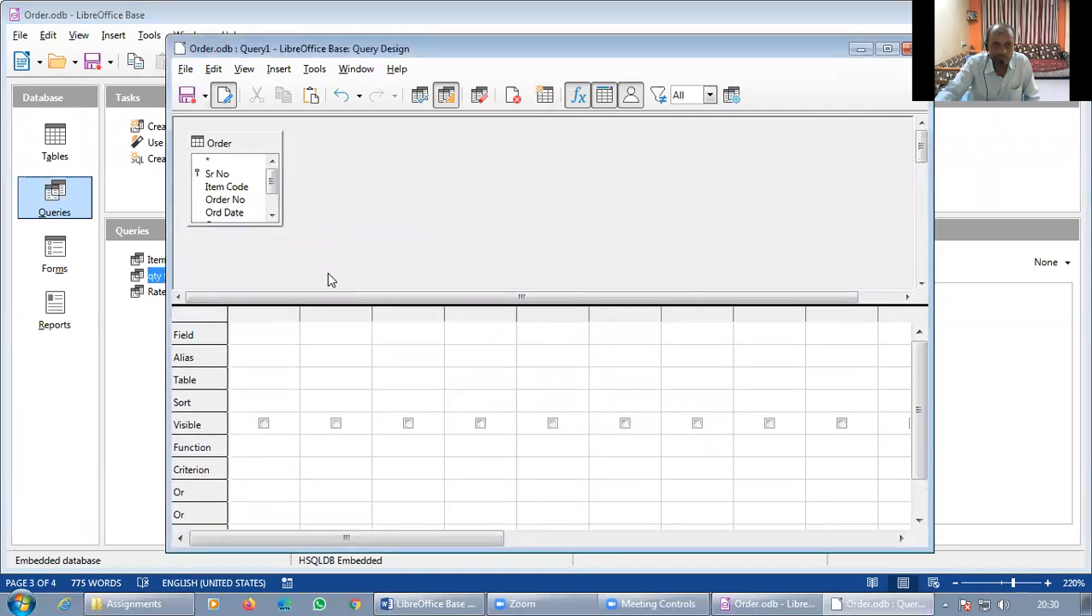
{"action": "left_click_drag", "start_coordinate": [241, 227], "coordinate": [241, 262]}
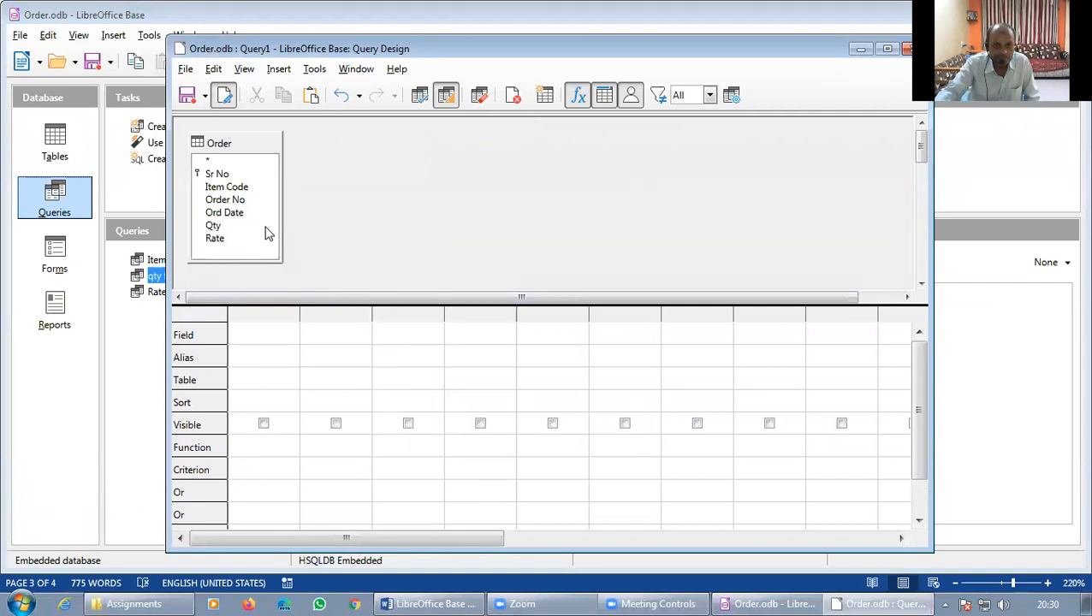
Add the Sr No, Item Code, Order No, Ord Date, Qty and Rate fields to the query design
{"action": "double_click", "coordinate": [217, 174]}
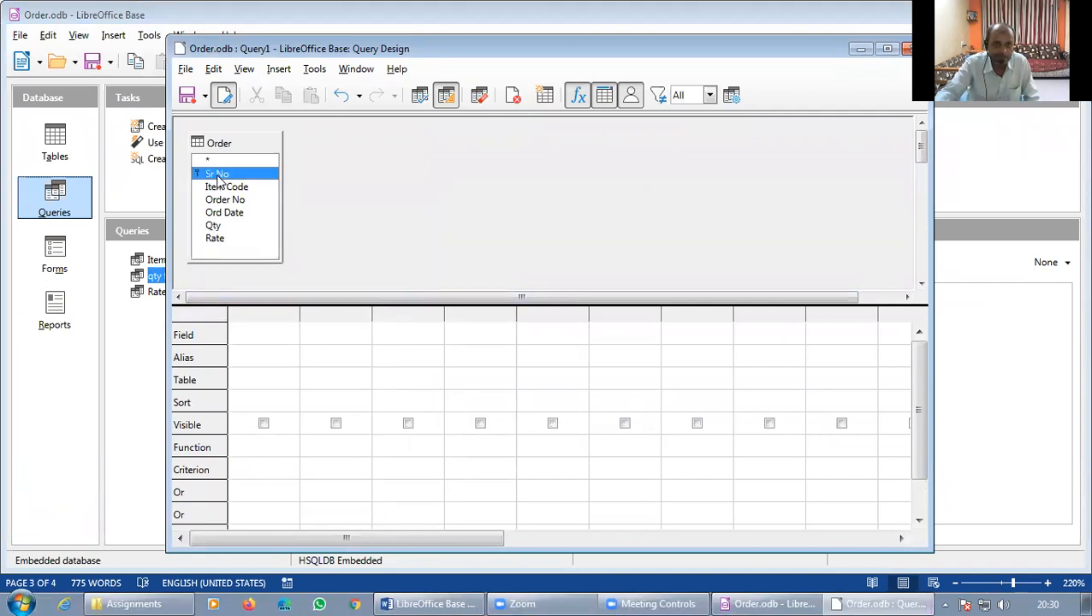
{"action": "double_click", "coordinate": [225, 187]}
{"action": "double_click", "coordinate": [226, 200]}
{"action": "double_click", "coordinate": [231, 213]}
{"action": "double_click", "coordinate": [214, 226]}
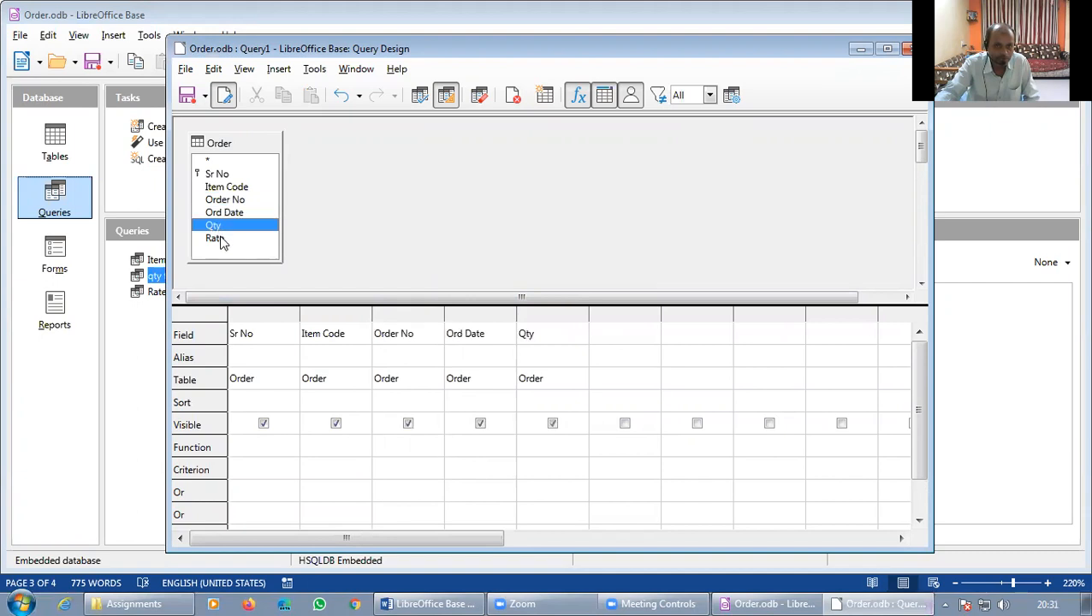
{"action": "double_click", "coordinate": [218, 239]}
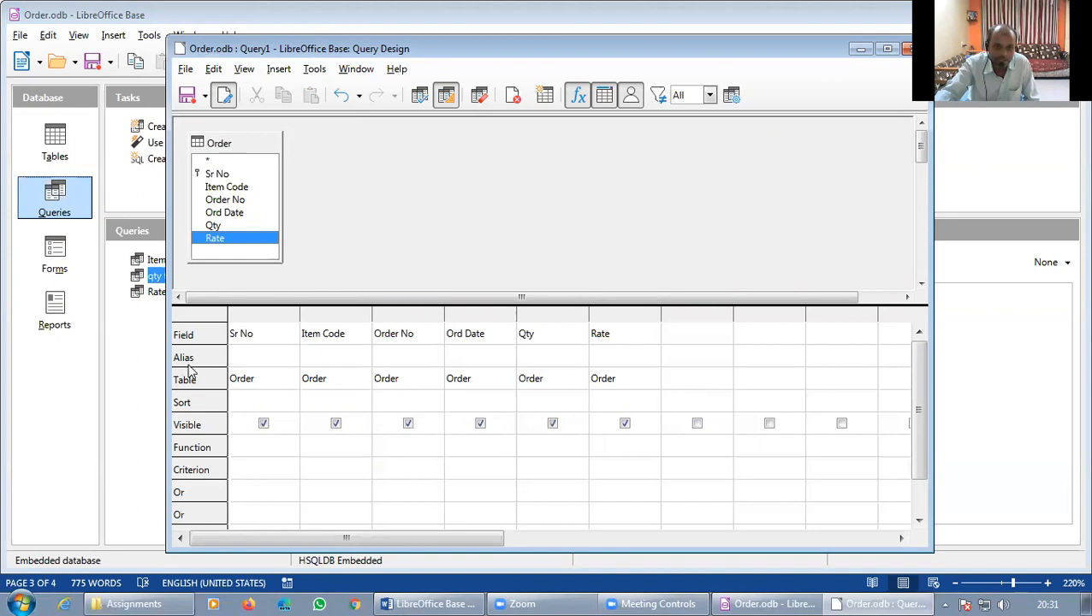
Add a calculated column after Rate with the alias Total and the field expression Qty*Rate
{"action": "left_click", "coordinate": [704, 356]}
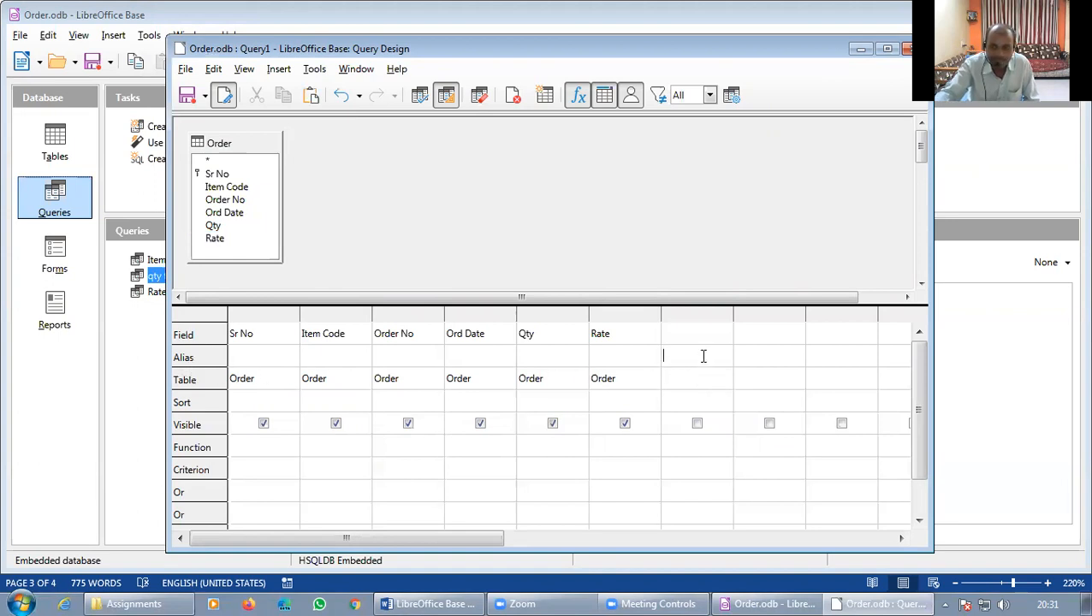
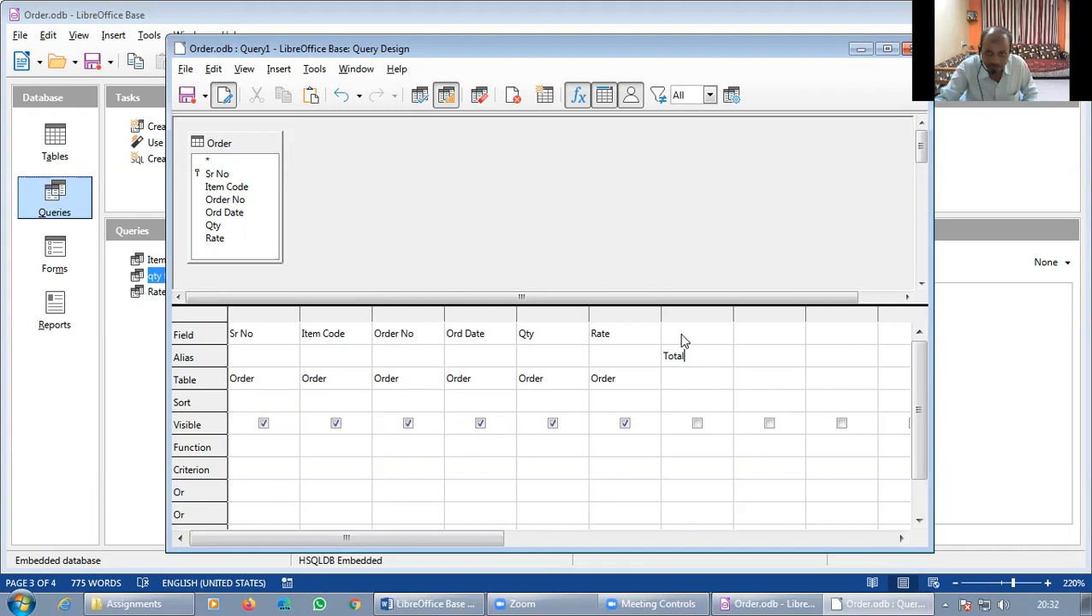
{"action": "left_click", "coordinate": [676, 336]}
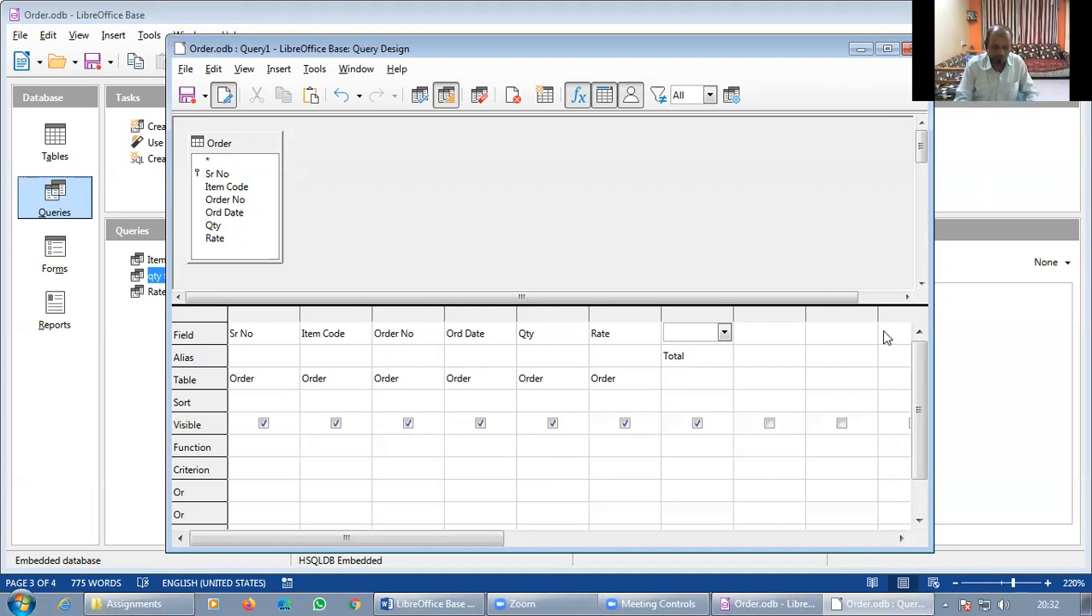
{"action": "type", "text": "Qty"}
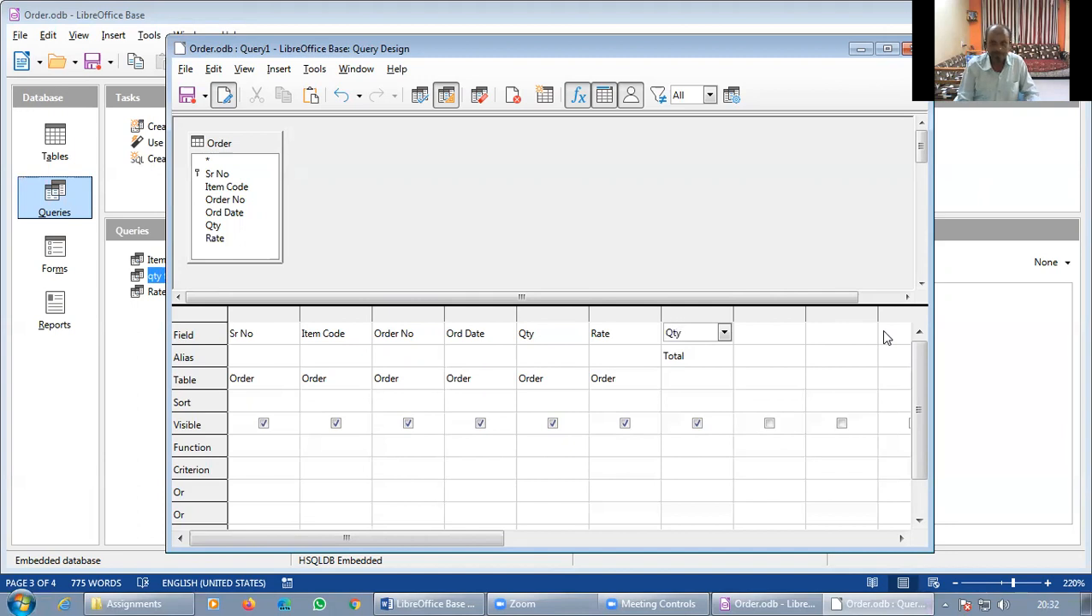
{"action": "type", "text": "*"}
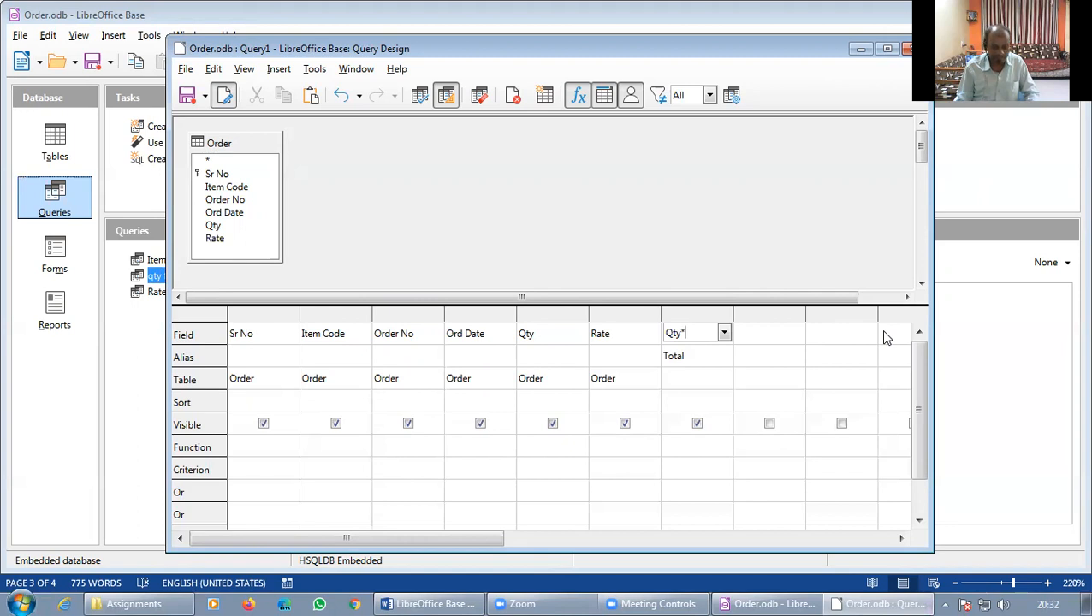
{"action": "type", "text": "Rate"}
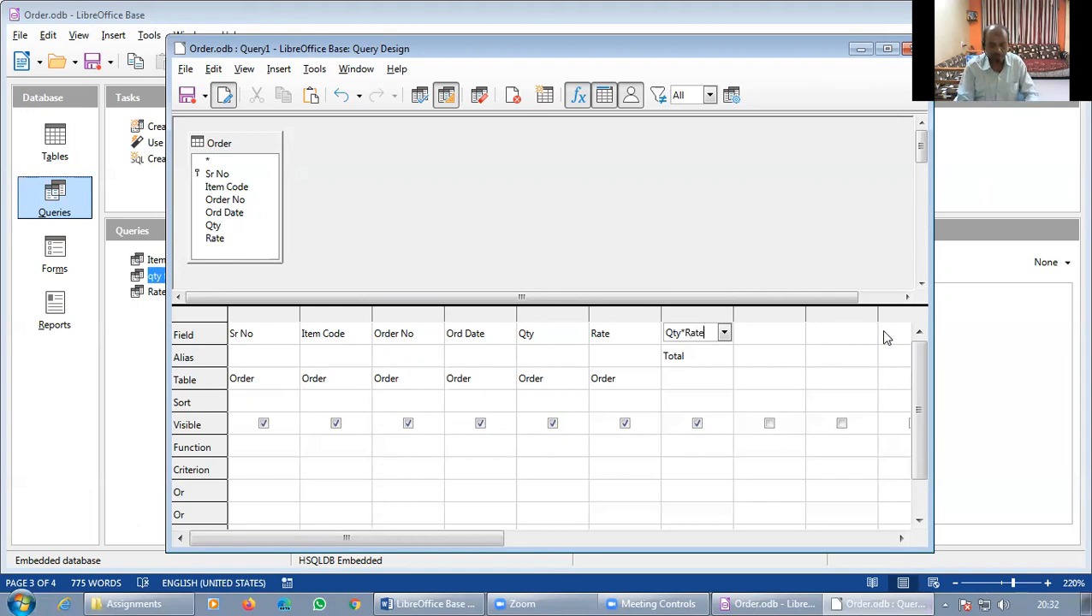
{"action": "key", "text": "Tab"}
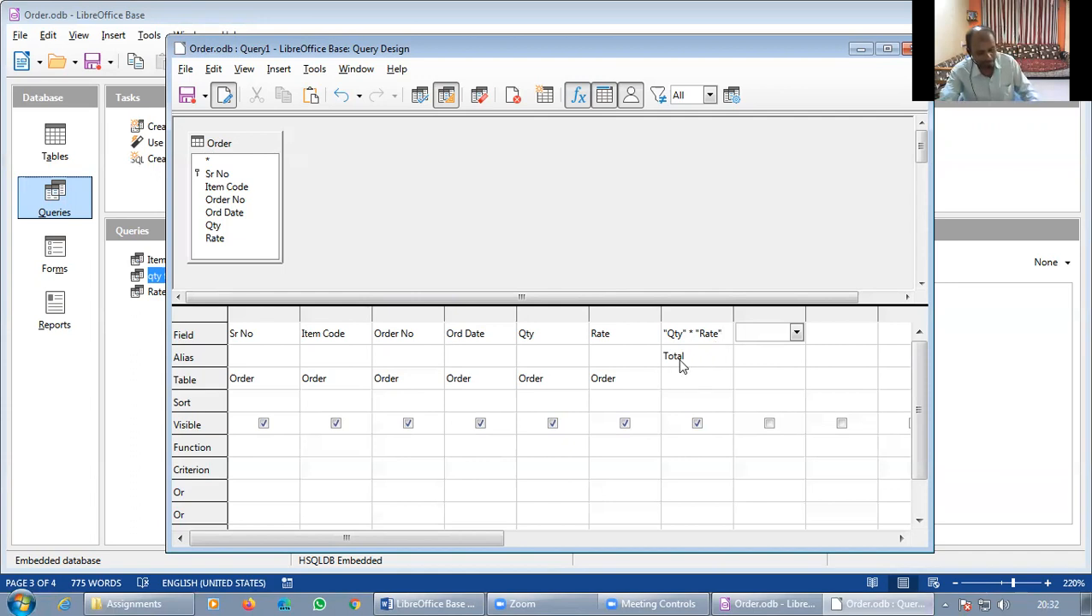
Save the query under the name "Total" and close its design
{"action": "key", "text": "ctrl+s"}
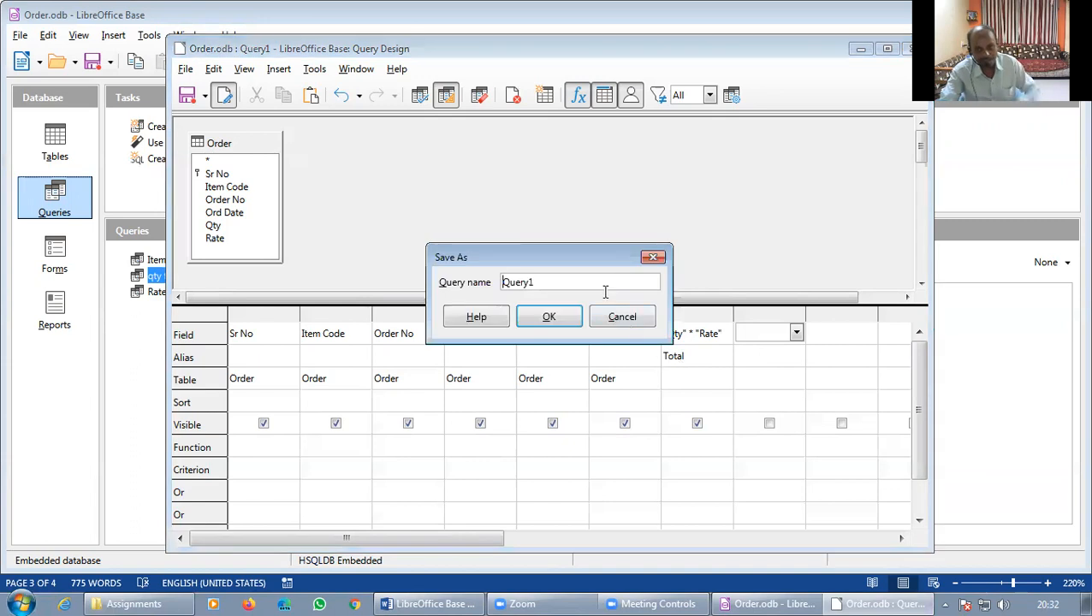
{"action": "type", "text": "Total"}
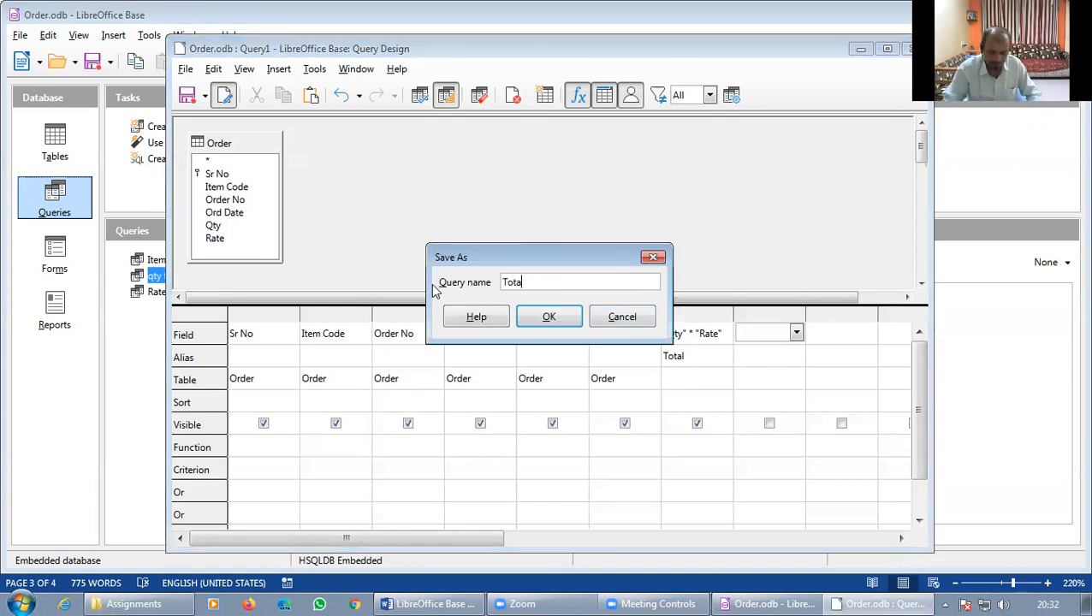
{"action": "left_click", "coordinate": [532, 317]}
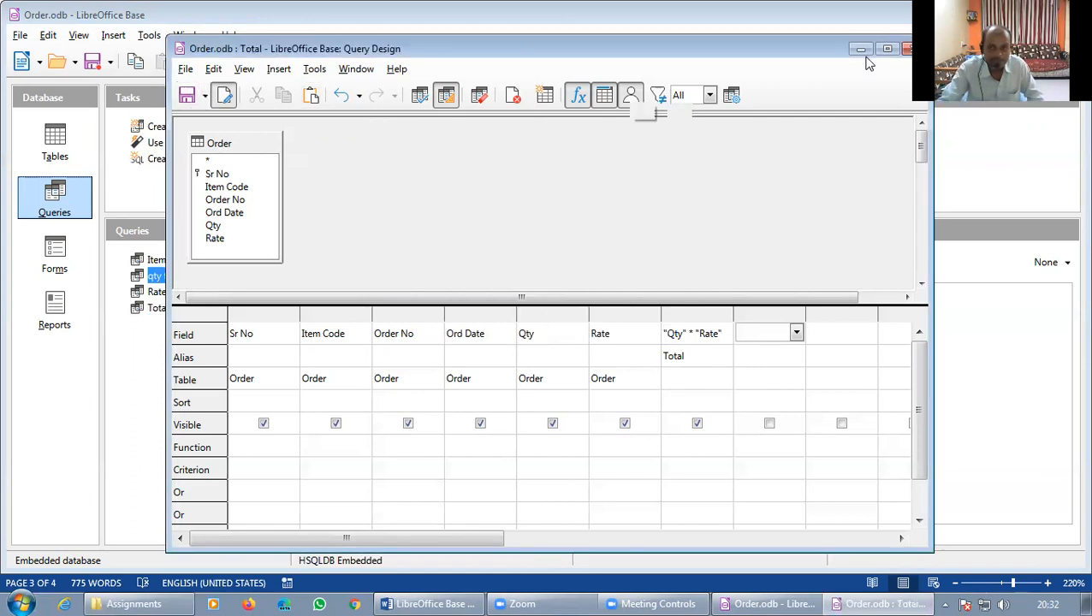
{"action": "left_click", "coordinate": [908, 48]}
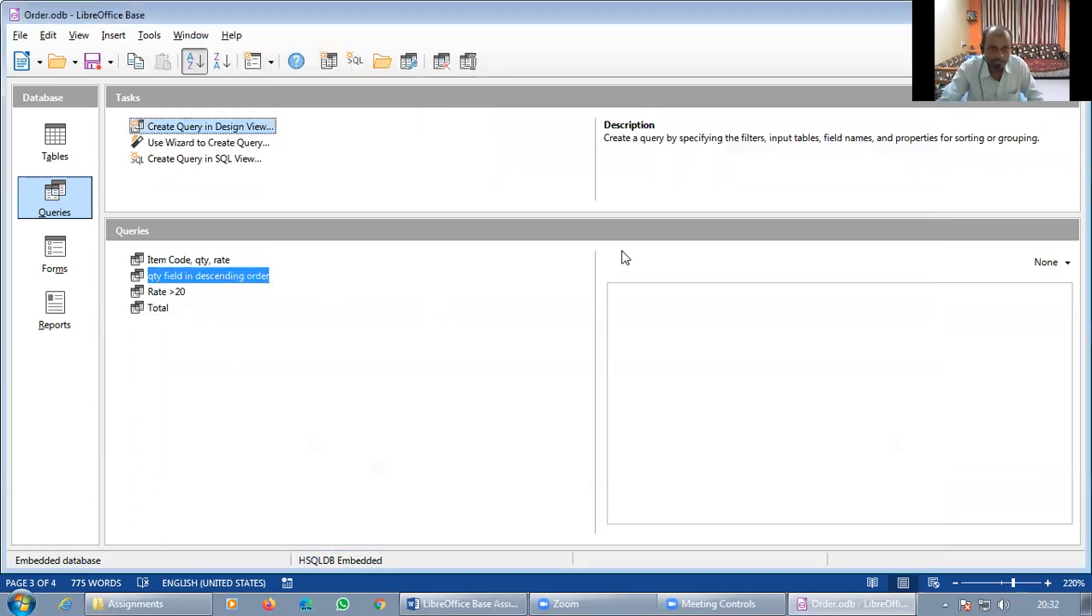
Run the Total query to review its records, reopen its design to examine the Qty * Rate expression, and close it
{"action": "double_click", "coordinate": [151, 308]}
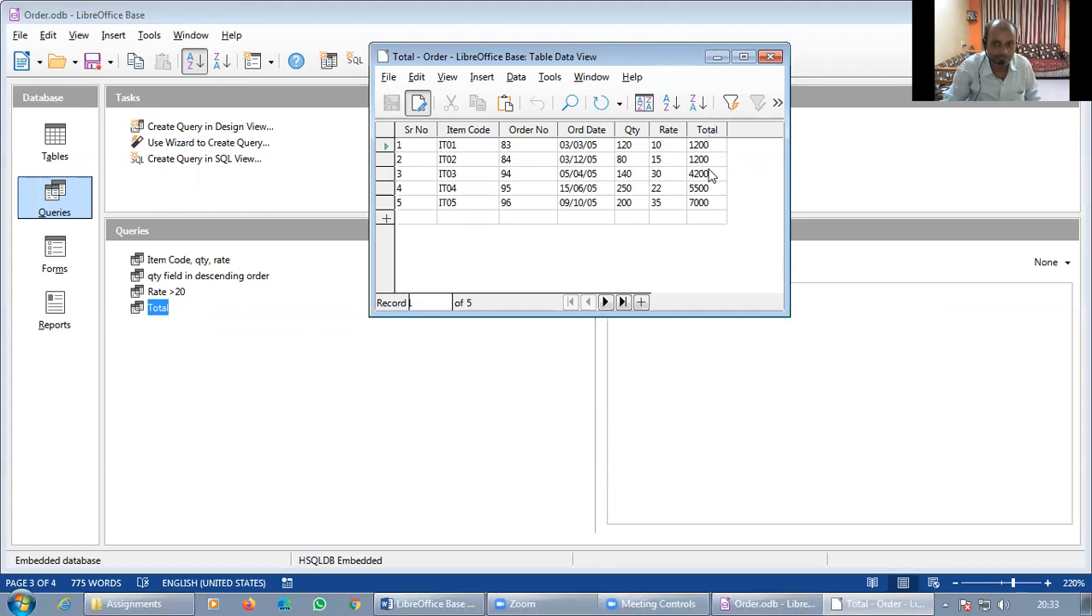
{"action": "left_click", "coordinate": [770, 58]}
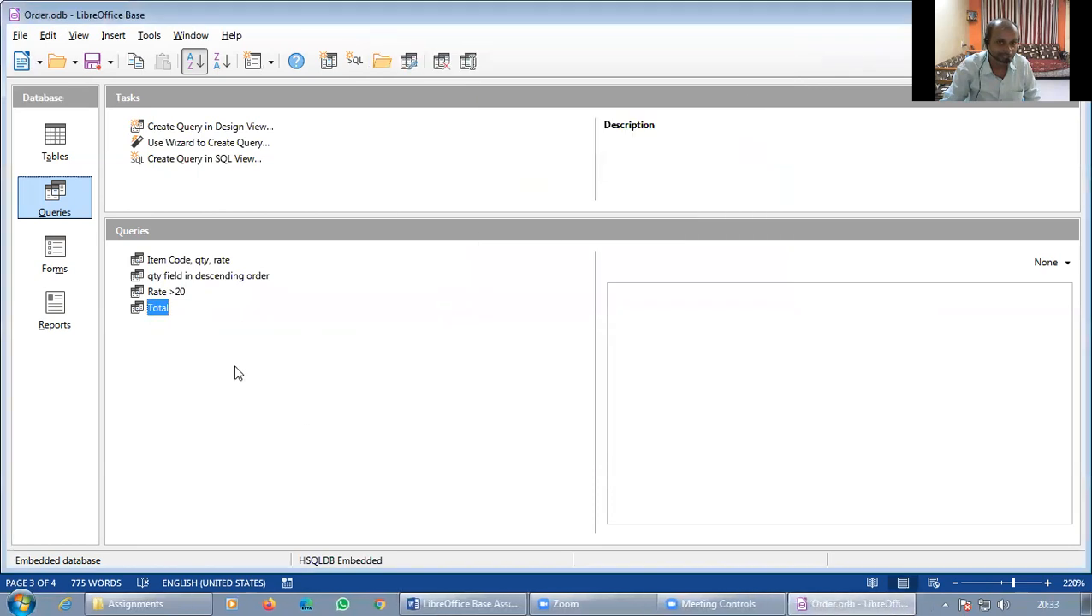
{"action": "right_click", "coordinate": [146, 308]}
{"action": "left_click", "coordinate": [199, 501]}
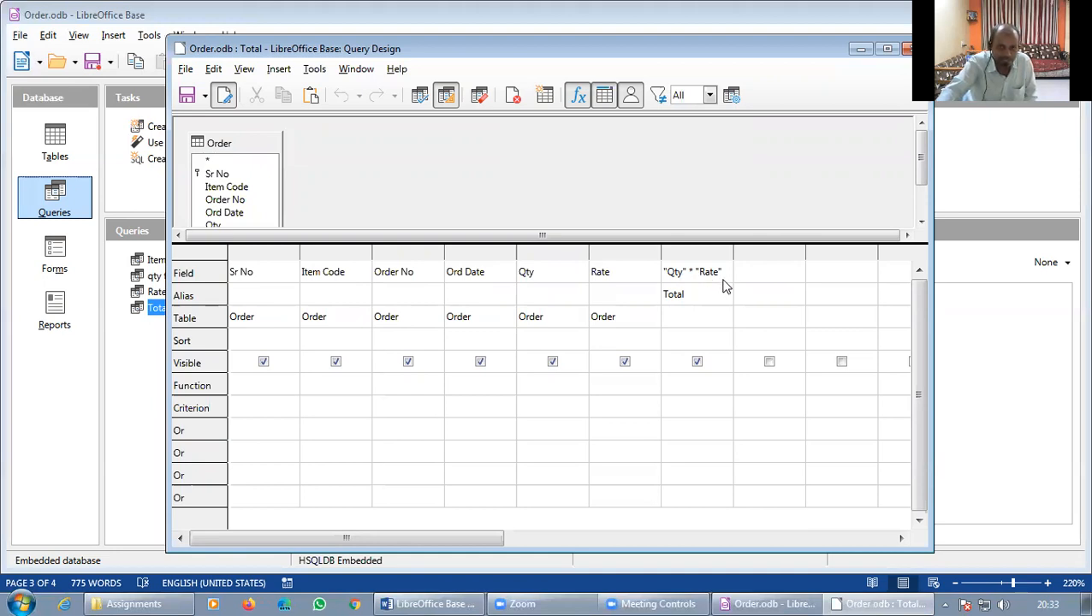
{"action": "left_click", "coordinate": [907, 49]}
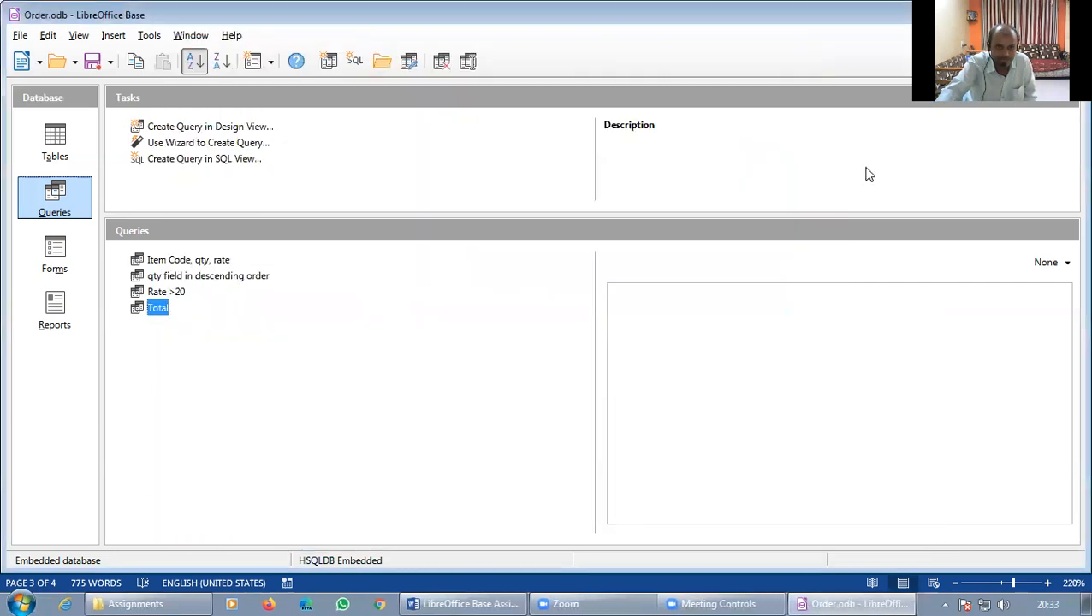
Switch to the Word assignment and recheck the Qty * Rate formula in step 3d and the record list in step 2
{"action": "left_click", "coordinate": [484, 600]}
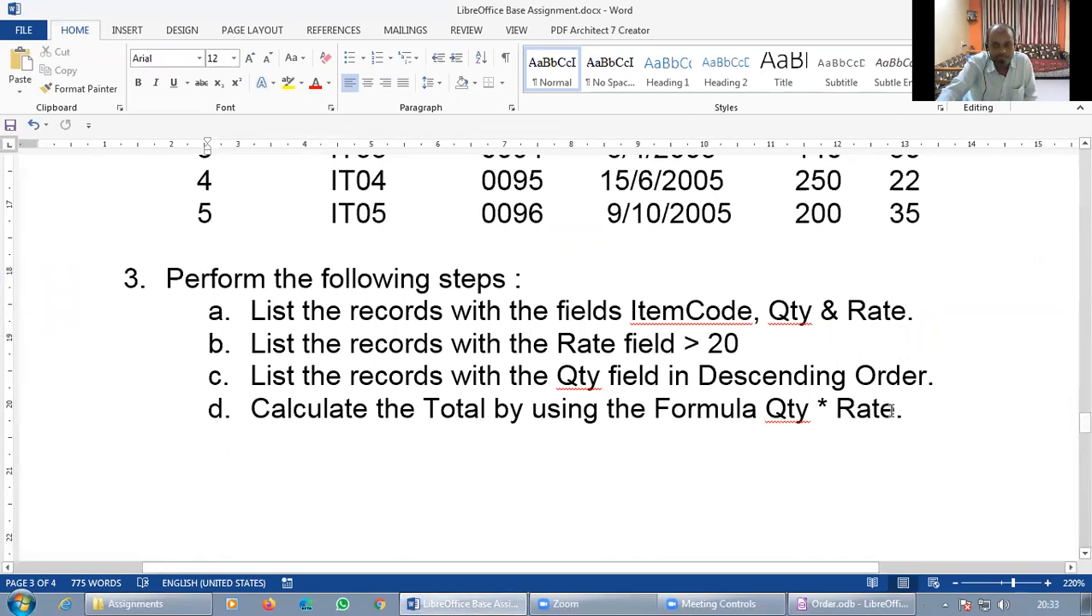
{"action": "left_click_drag", "start_coordinate": [904, 409], "coordinate": [767, 411]}
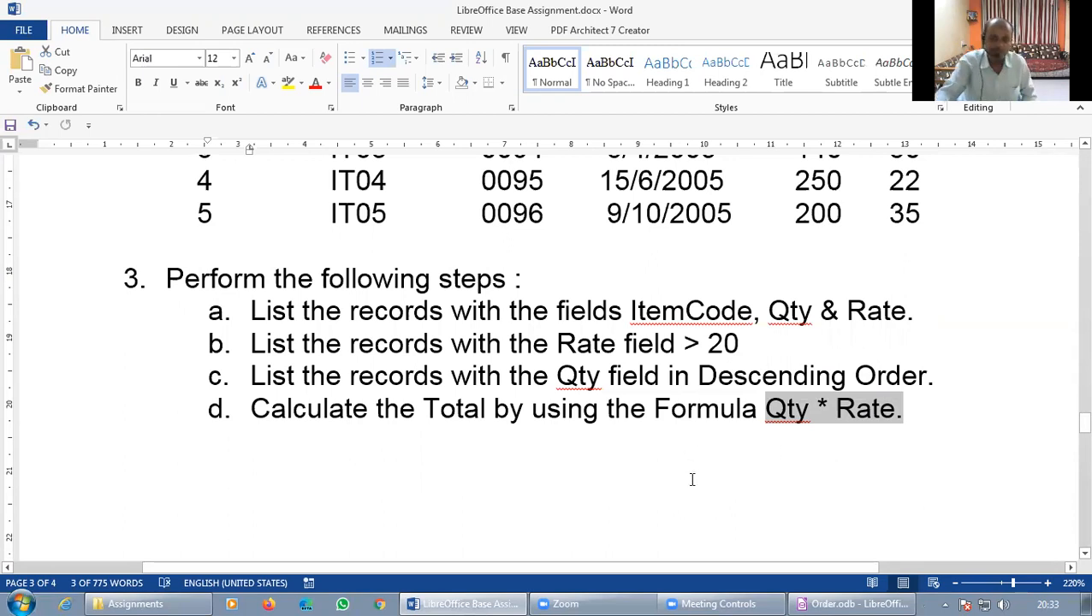
{"action": "scroll", "coordinate": [561, 486], "scroll_direction": "up", "scroll_amount": 3}
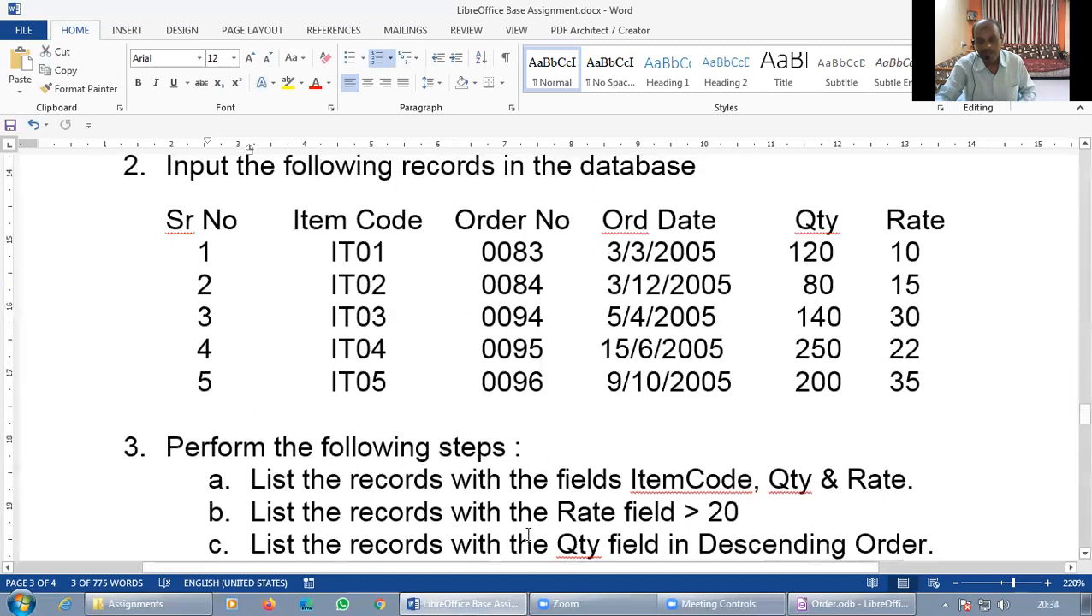
{"action": "scroll", "coordinate": [625, 475], "scroll_direction": "down", "scroll_amount": 2}
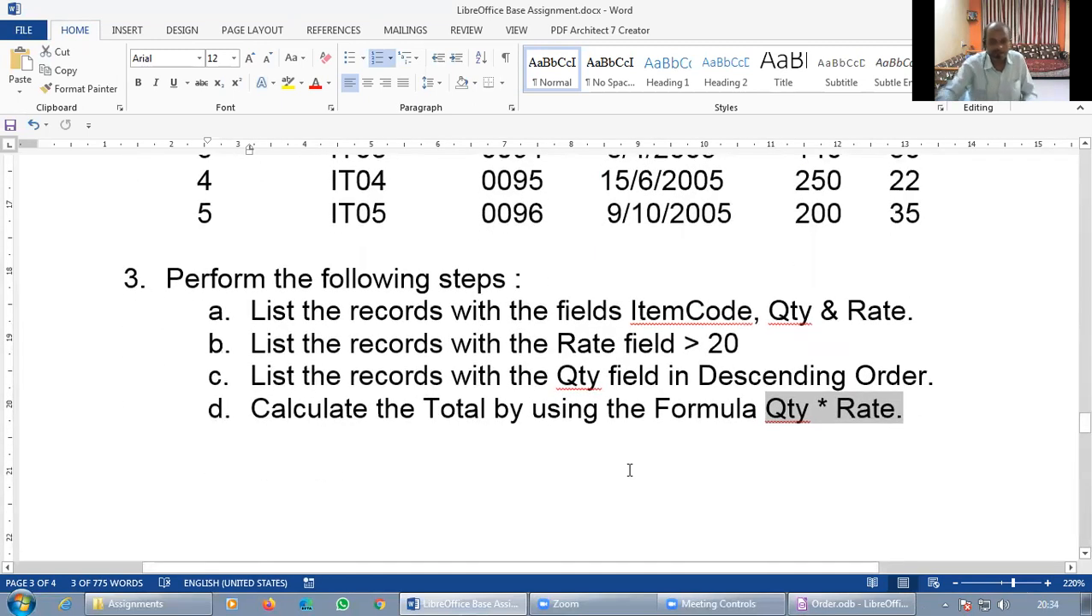